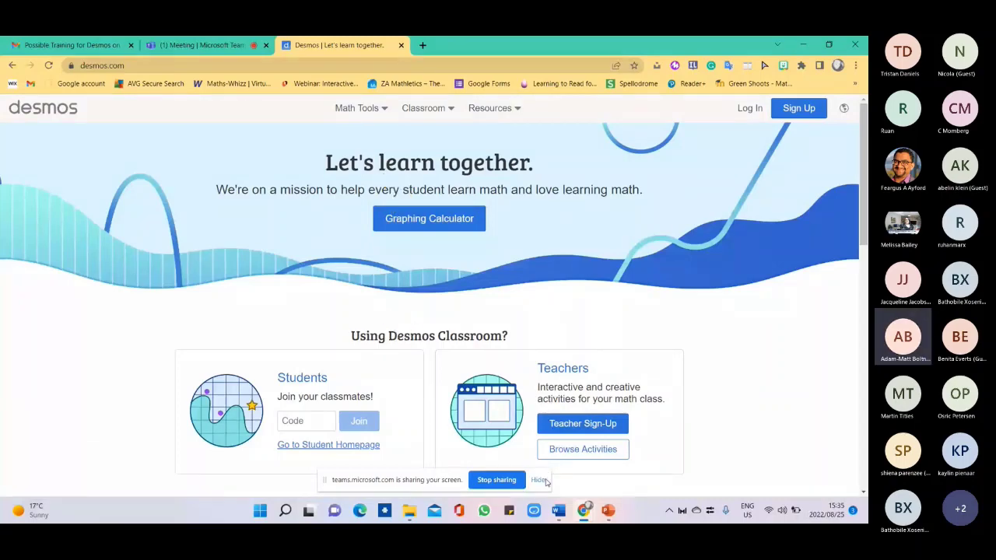
# Dismiss the screen-sharing notice and open the Graphing Calculator from the Math Tools menu.
pyautogui.click(538, 480)
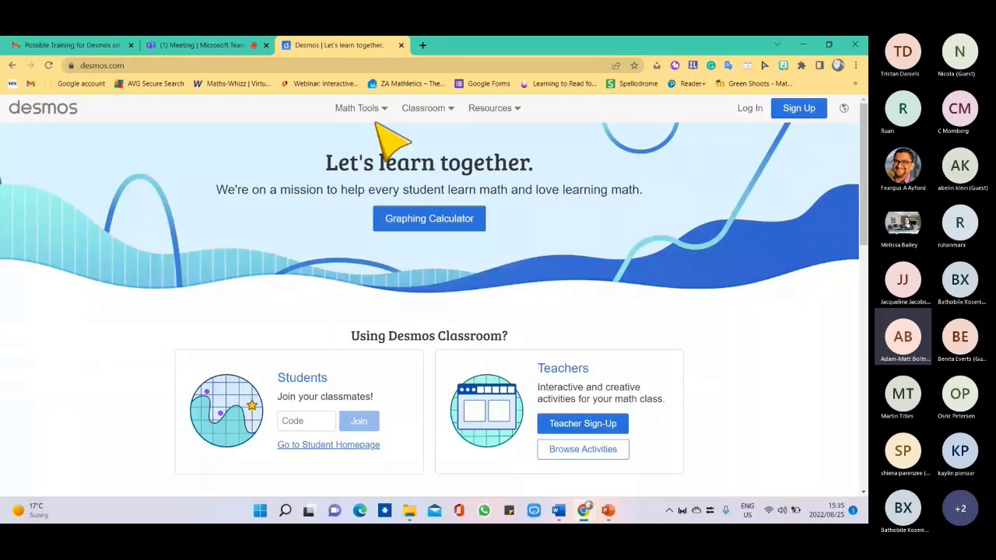
pyautogui.click(380, 111)
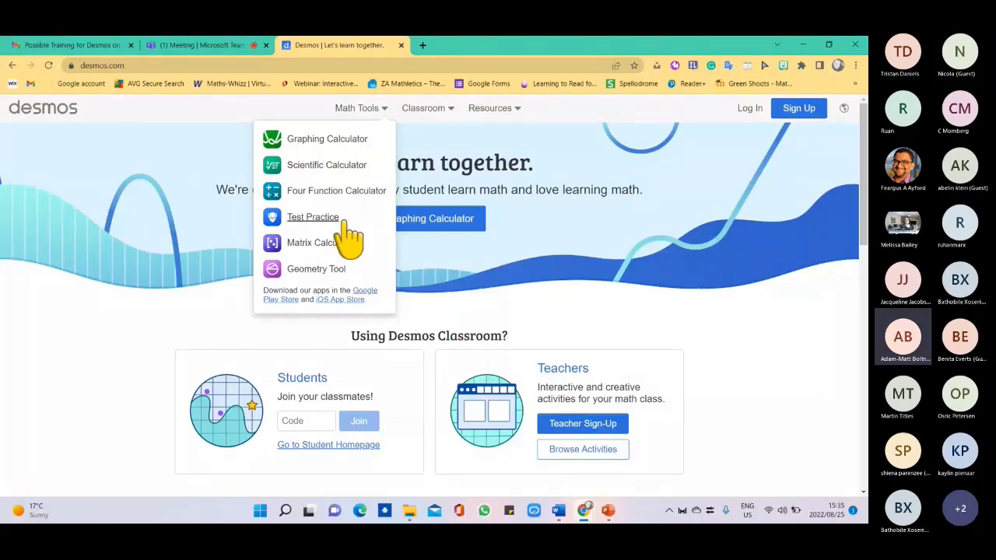
pyautogui.click(343, 156)
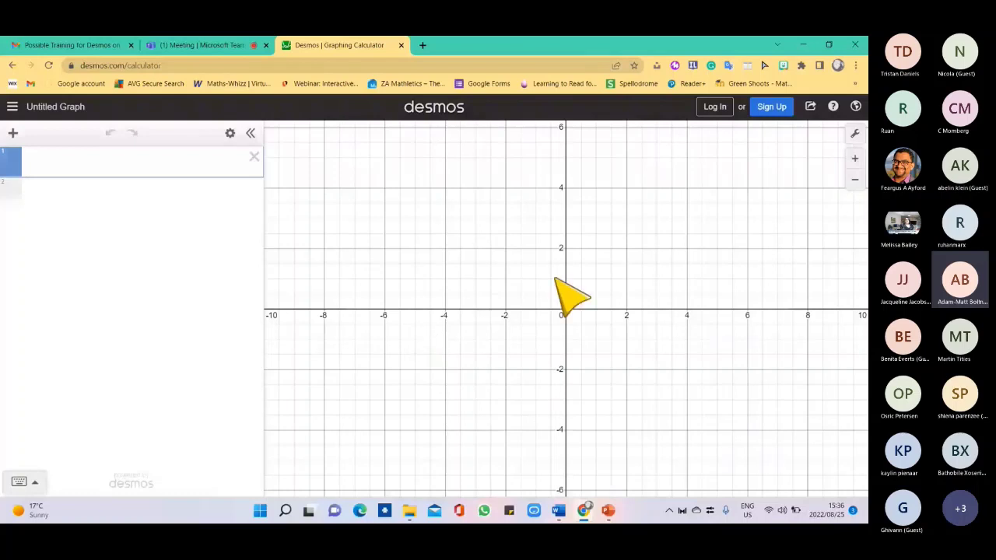
# Graph y=x and x = y on two expression lines, then open the Desmos home page in a new tab.
pyautogui.write('y=x')
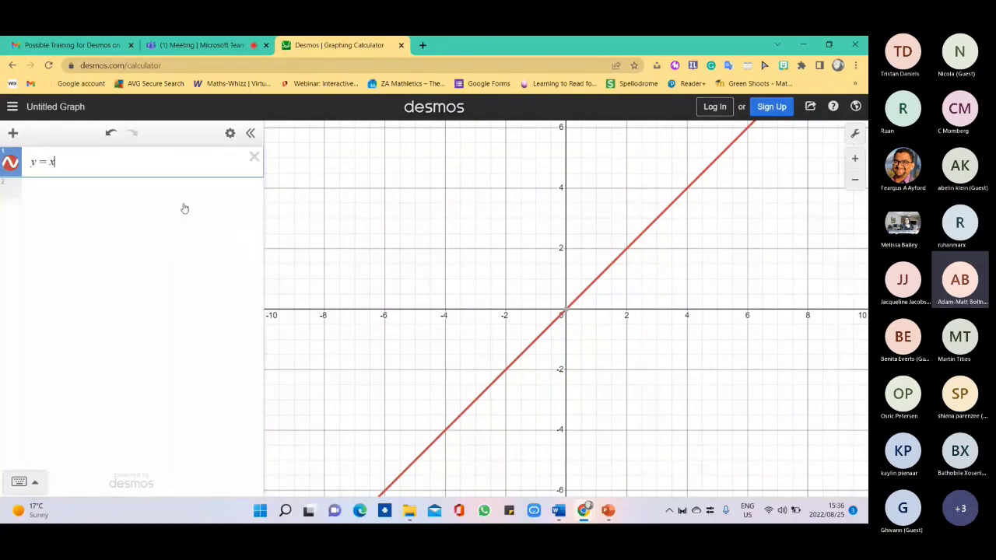
pyautogui.click(138, 198)
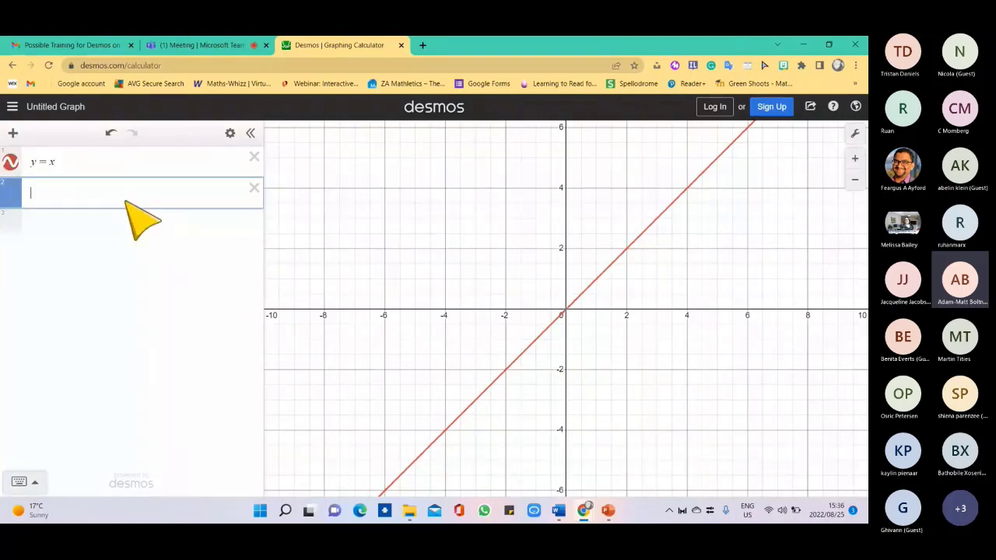
pyautogui.write('x = y')
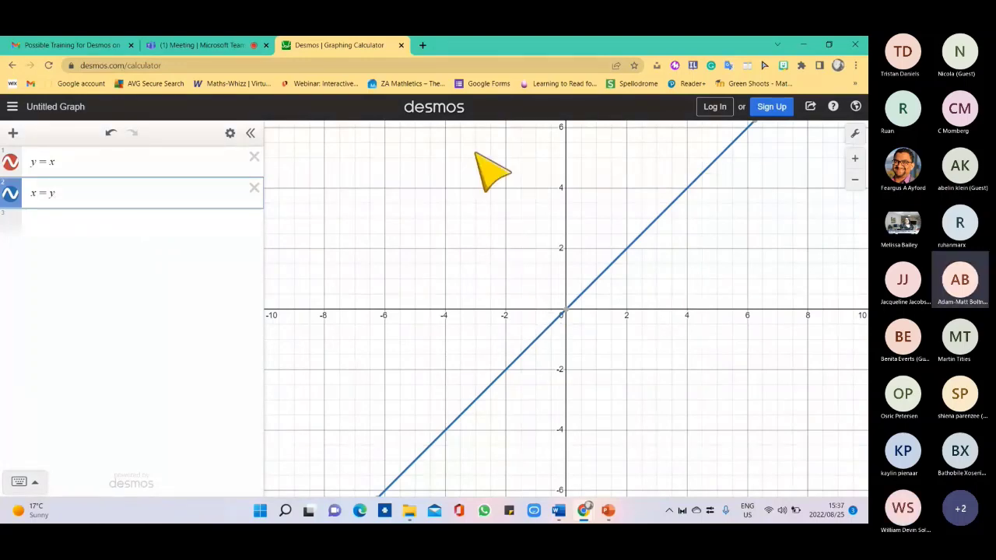
pyautogui.click(449, 110)
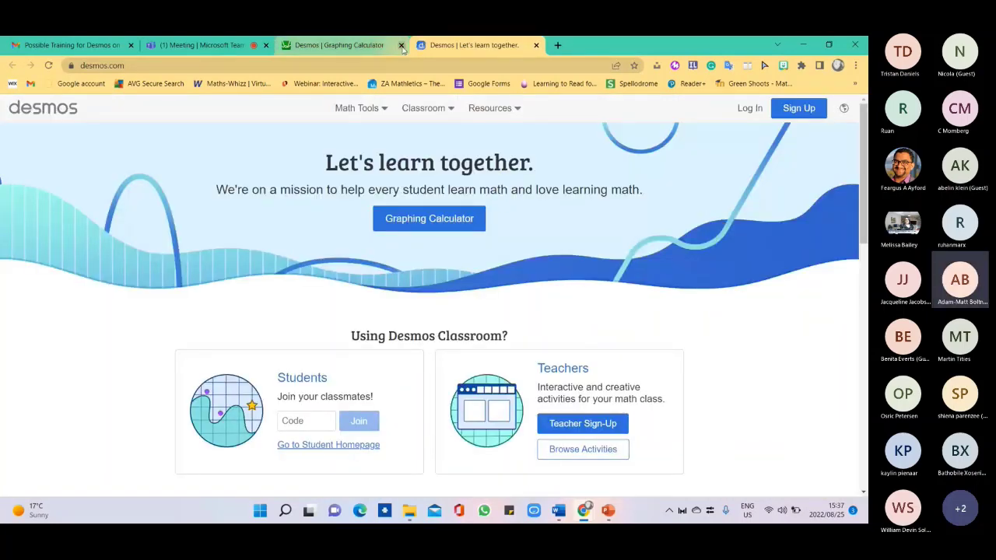
# Close the graphing calculator, view the Scientific Calculator's func keys, then return to the Desmos home page.
pyautogui.click(398, 47)
pyautogui.hotkey('ctrl', 'w')
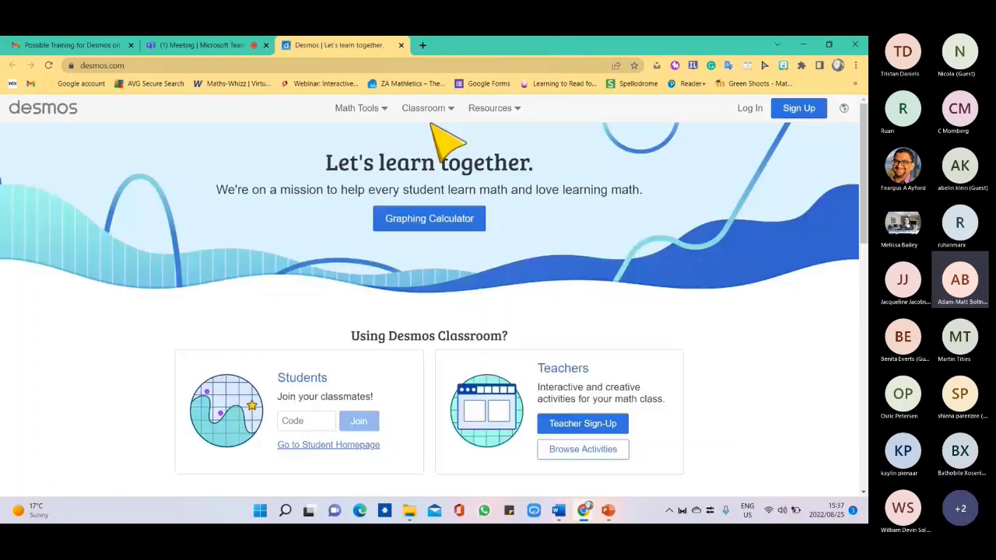
pyautogui.click(381, 108)
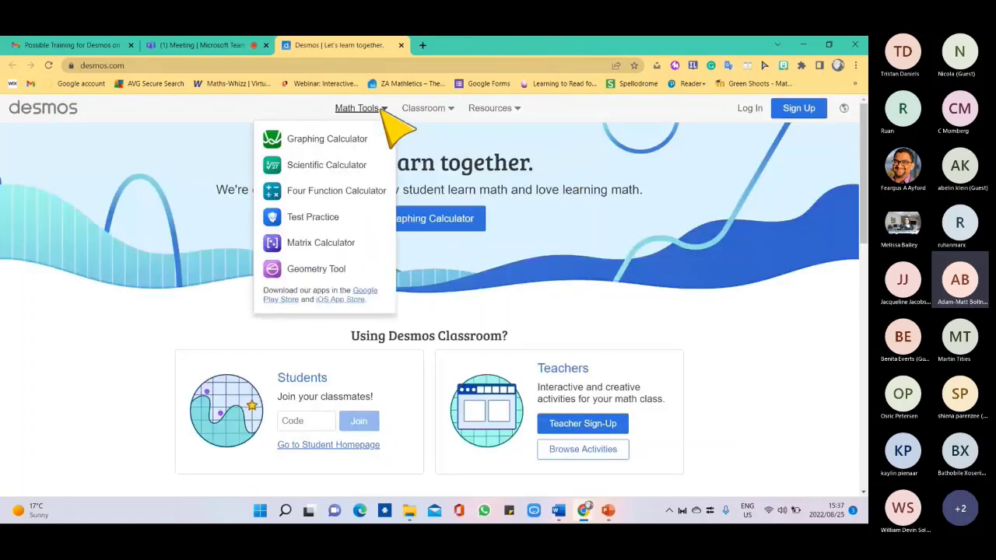
pyautogui.click(332, 167)
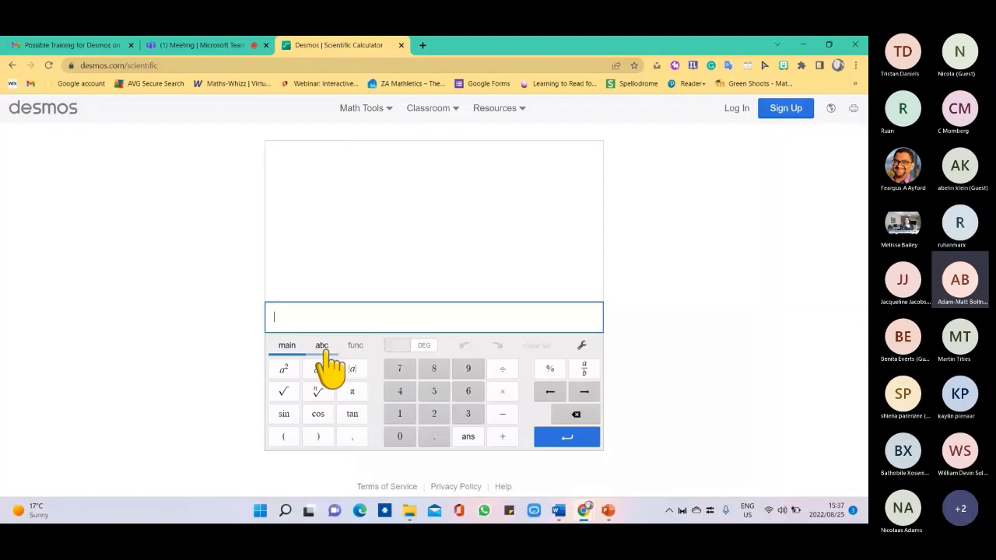
pyautogui.click(352, 348)
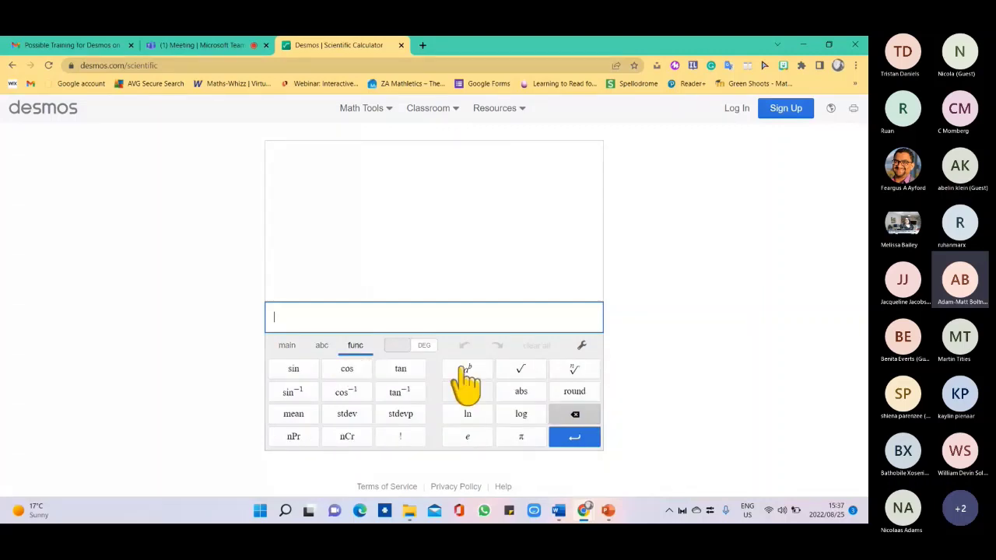
pyautogui.click(69, 112)
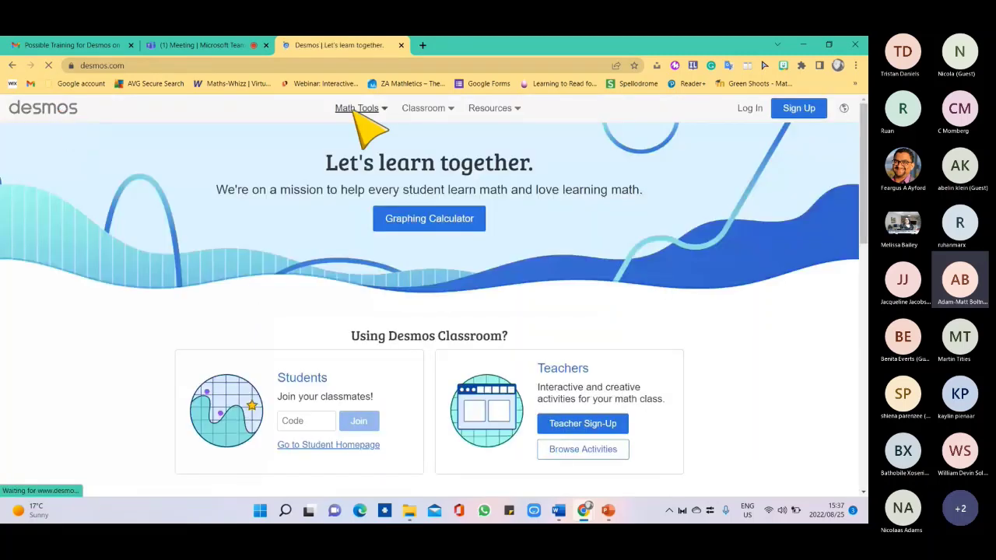
pyautogui.click(356, 110)
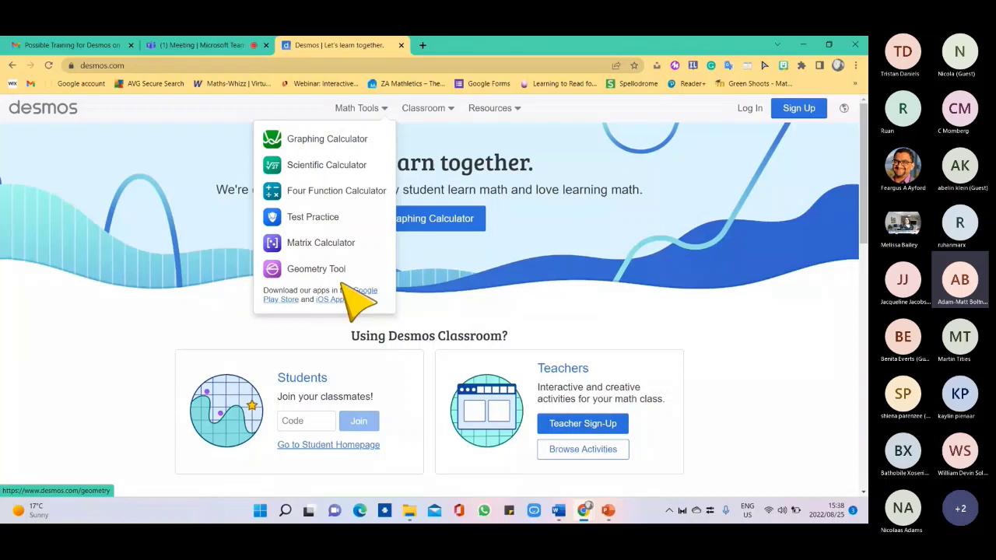
pyautogui.click(450, 113)
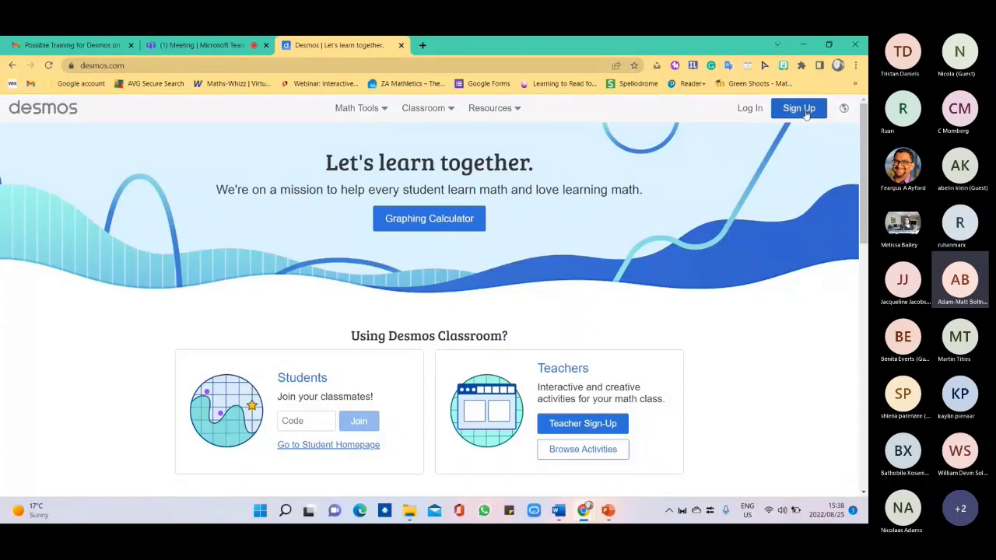
# Tick both Sign Up consent boxes, abandon the Google sign-up, and switch to the Email Address option.
pyautogui.click(801, 109)
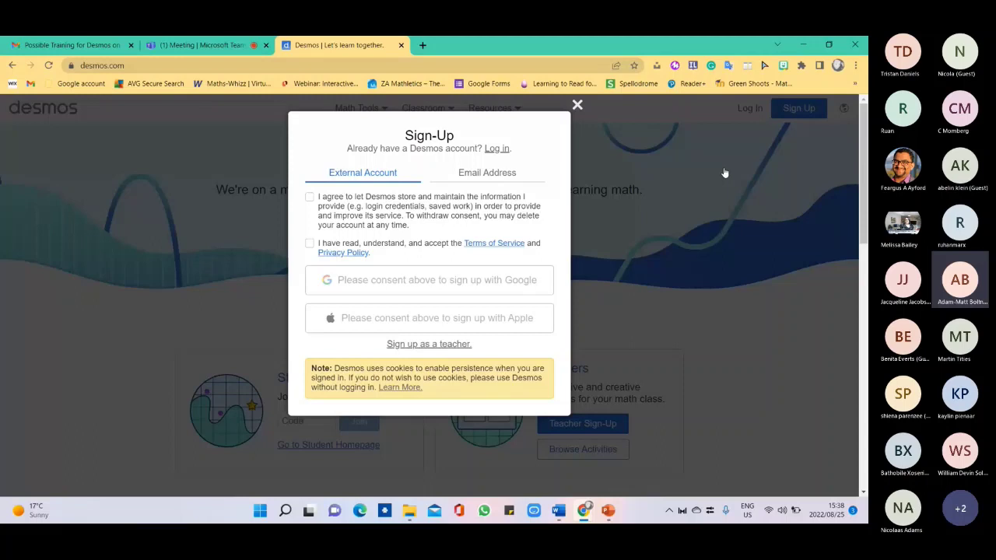
pyautogui.click(371, 200)
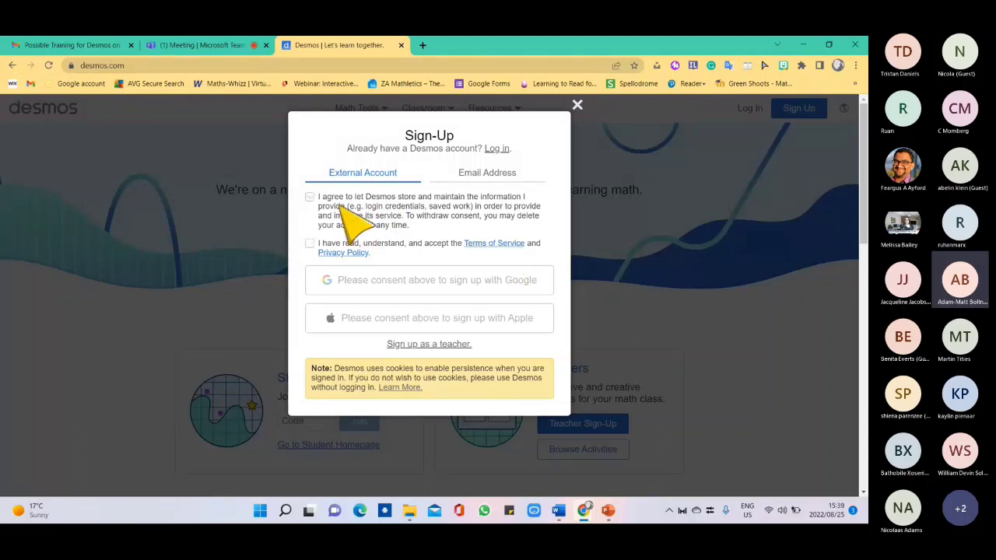
pyautogui.click(311, 198)
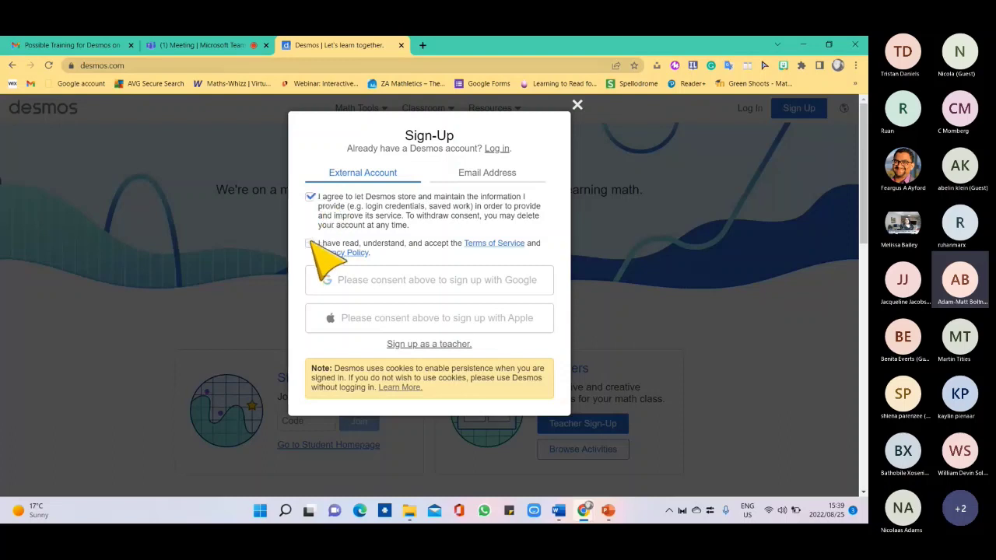
pyautogui.click(311, 243)
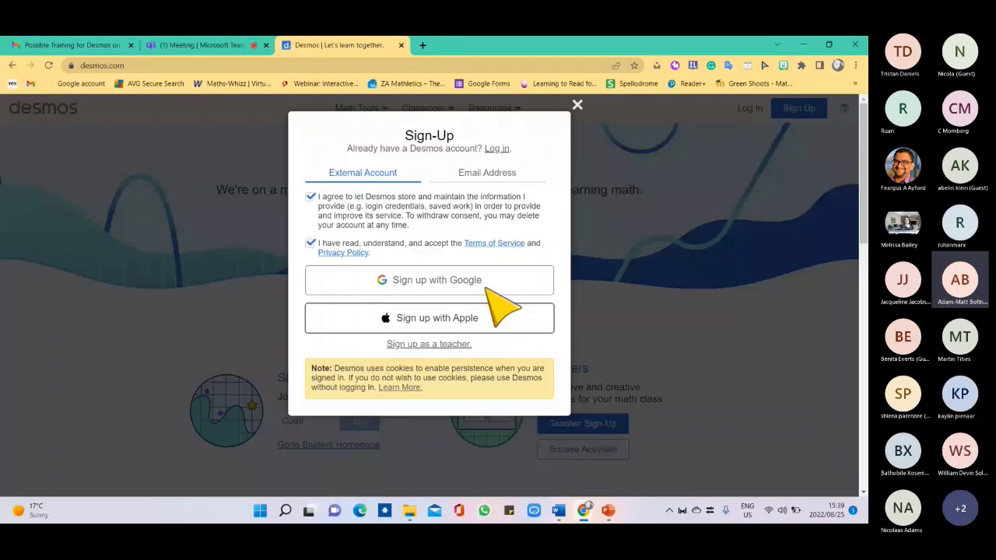
pyautogui.click(476, 282)
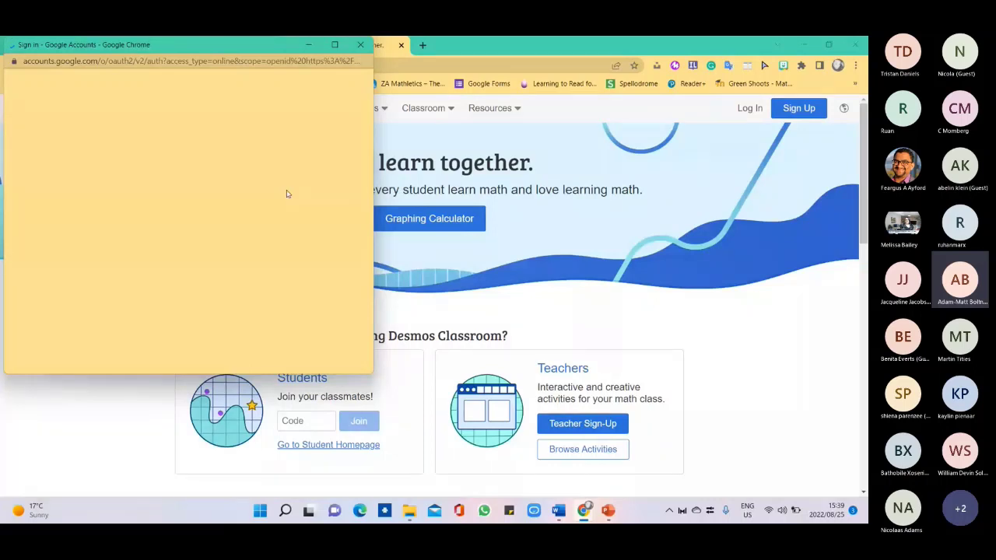
pyautogui.click(360, 45)
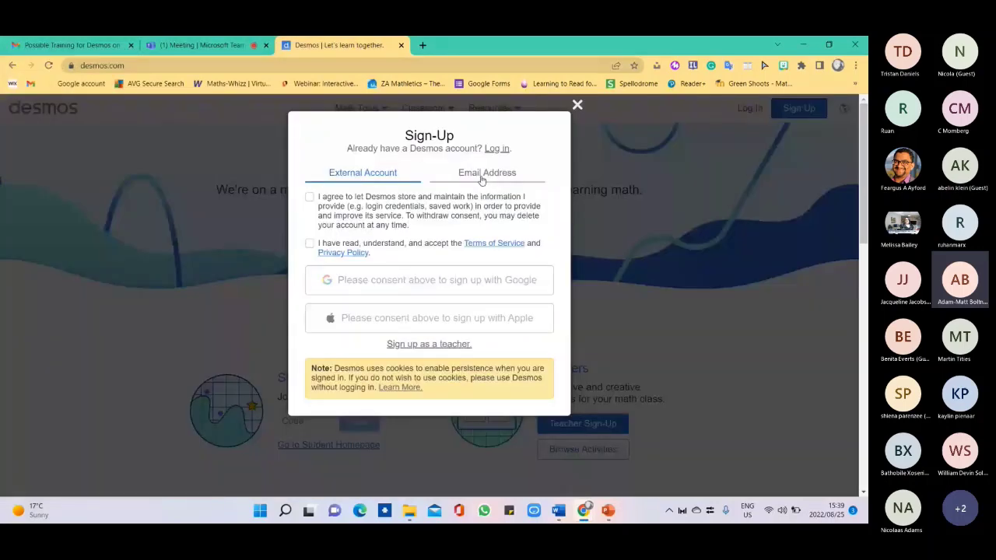
pyautogui.click(481, 177)
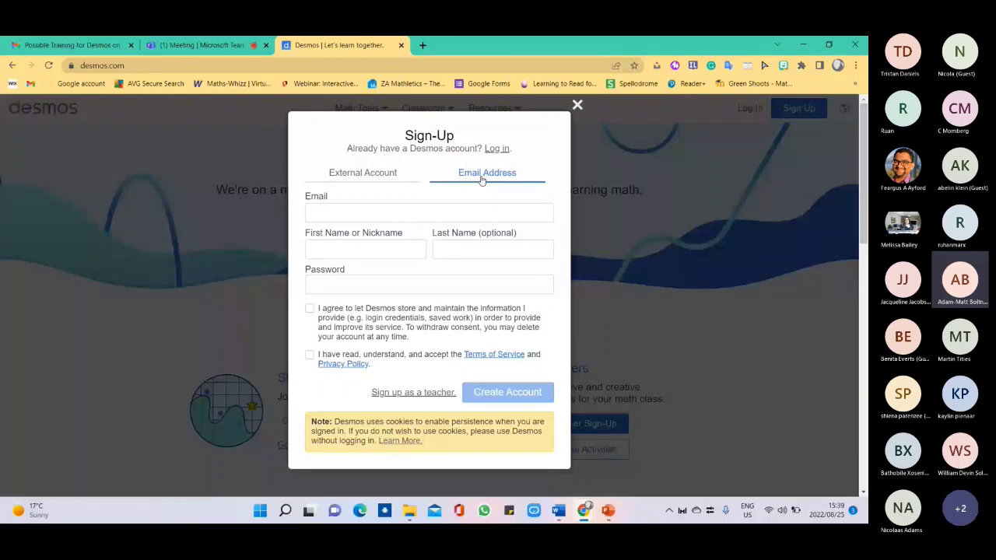
# Enter the user's email address in the sign-up Email field, clearing the stray text first.
pyautogui.click(332, 216)
pyautogui.write('www')
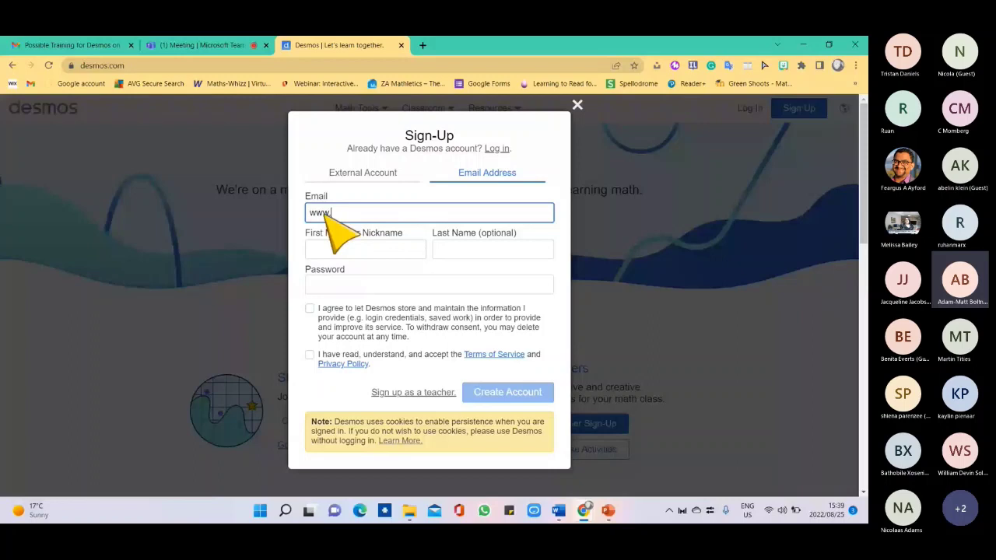
pyautogui.press('BackSpace')
pyautogui.press('BackSpace')
pyautogui.press('BackSpace')
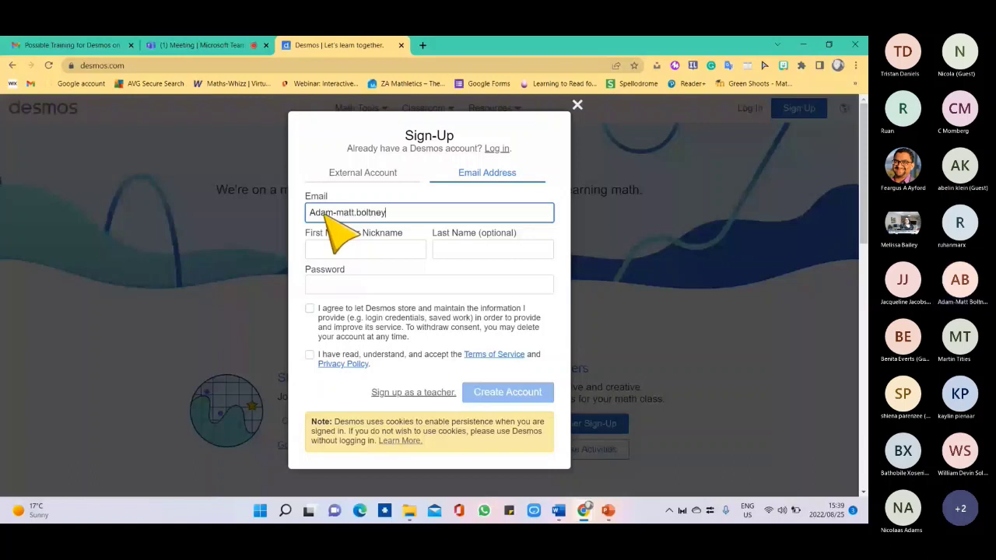
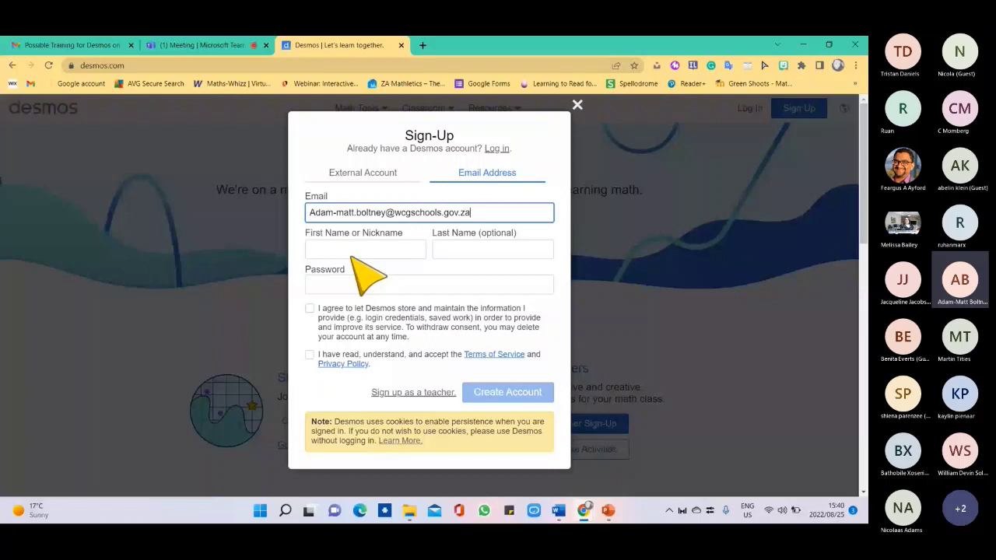
# Fill in the user's first and last name, then close the sign-up form without a password.
pyautogui.click(352, 255)
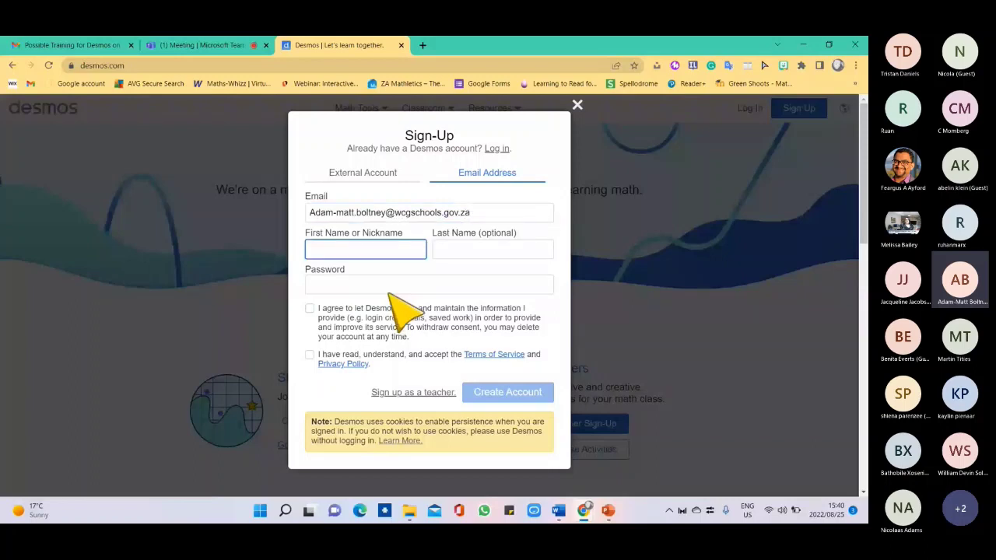
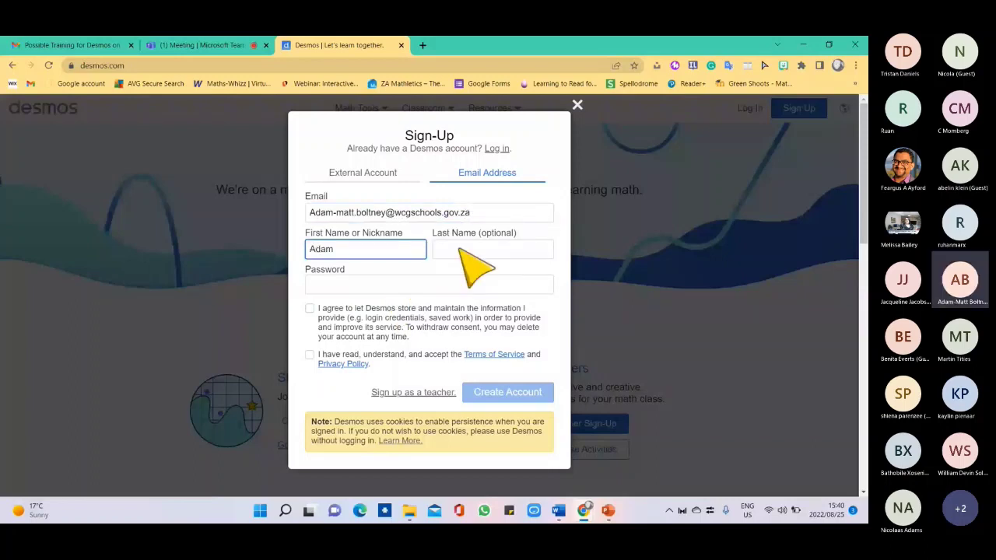
pyautogui.click(460, 249)
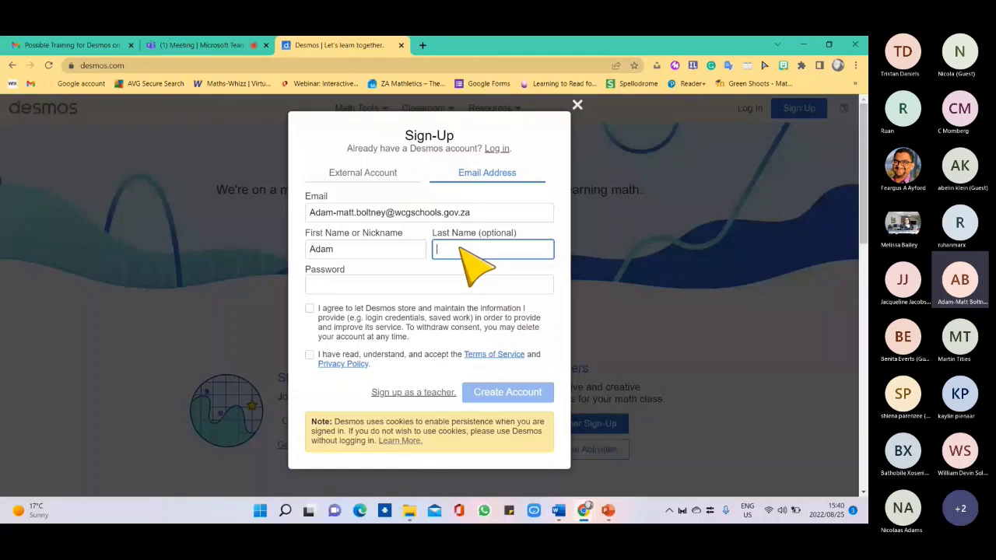
pyautogui.click(447, 283)
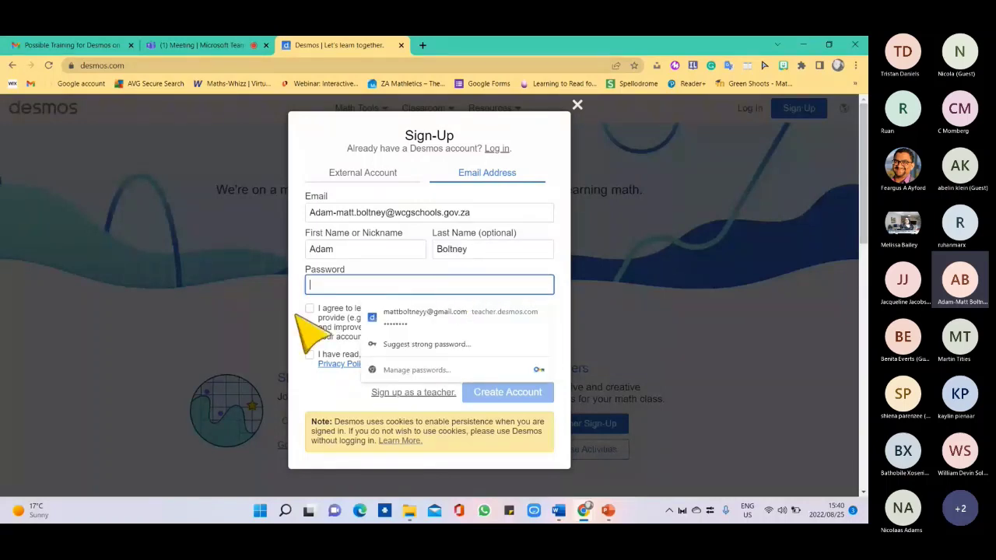
pyautogui.click(297, 316)
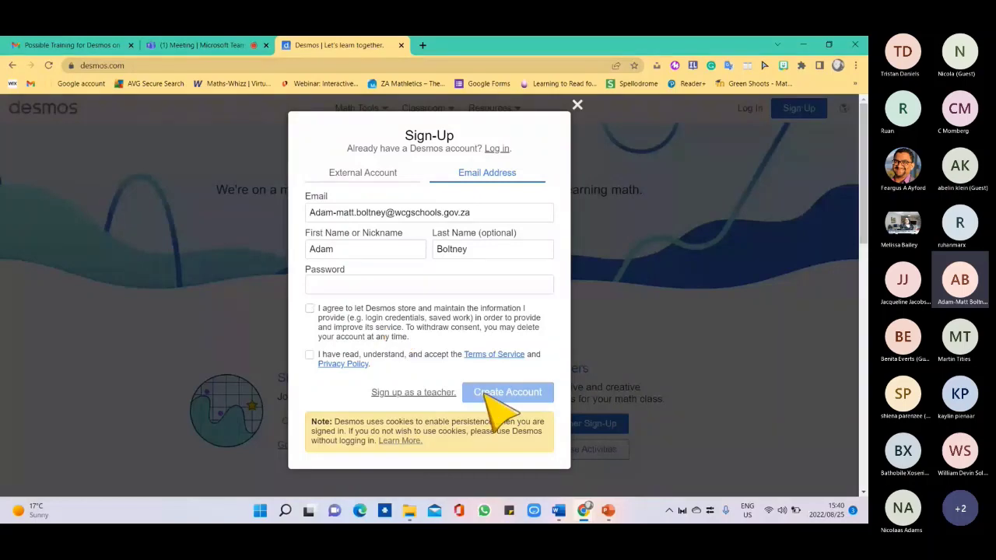
pyautogui.click(576, 103)
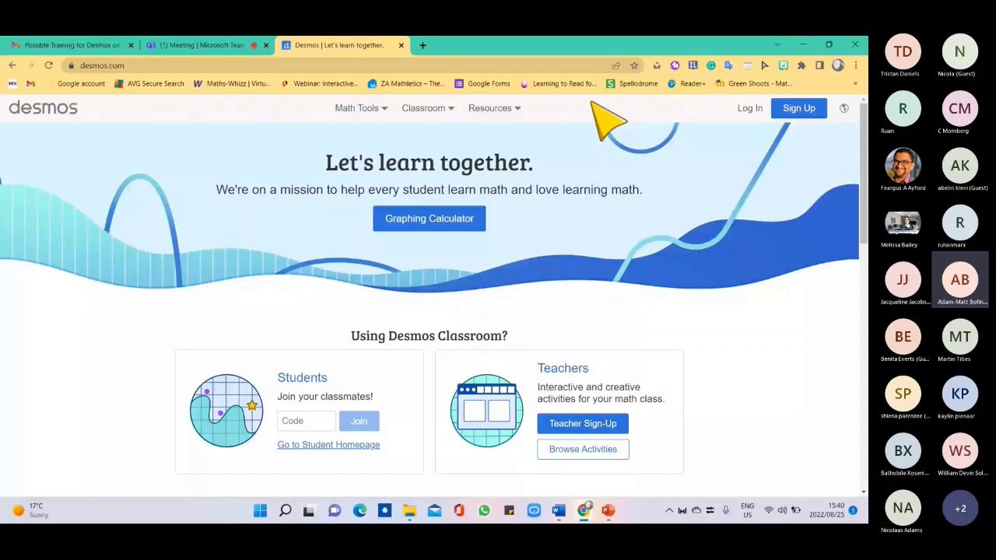
# Log in to Desmos with Google, choosing the first account in the Google popup.
pyautogui.click(749, 109)
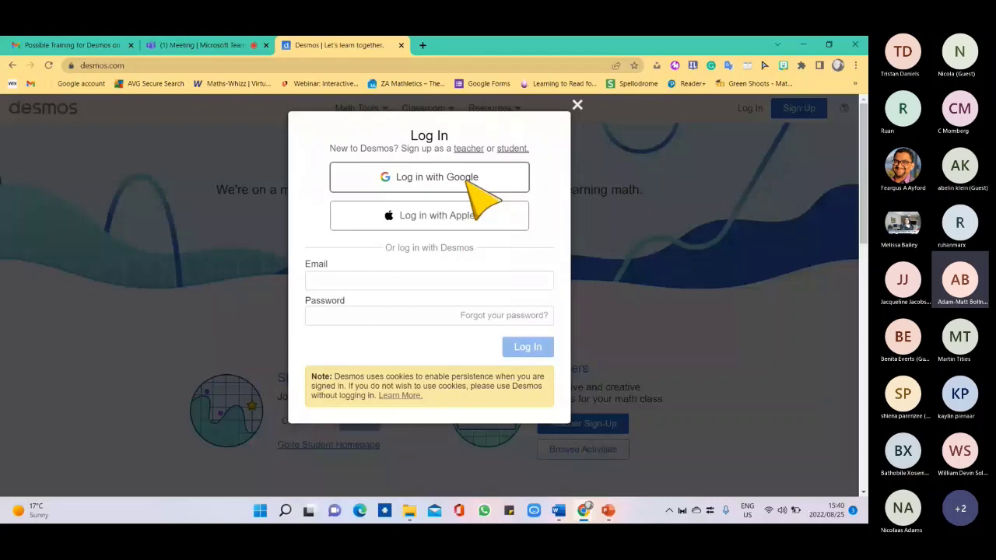
pyautogui.click(436, 178)
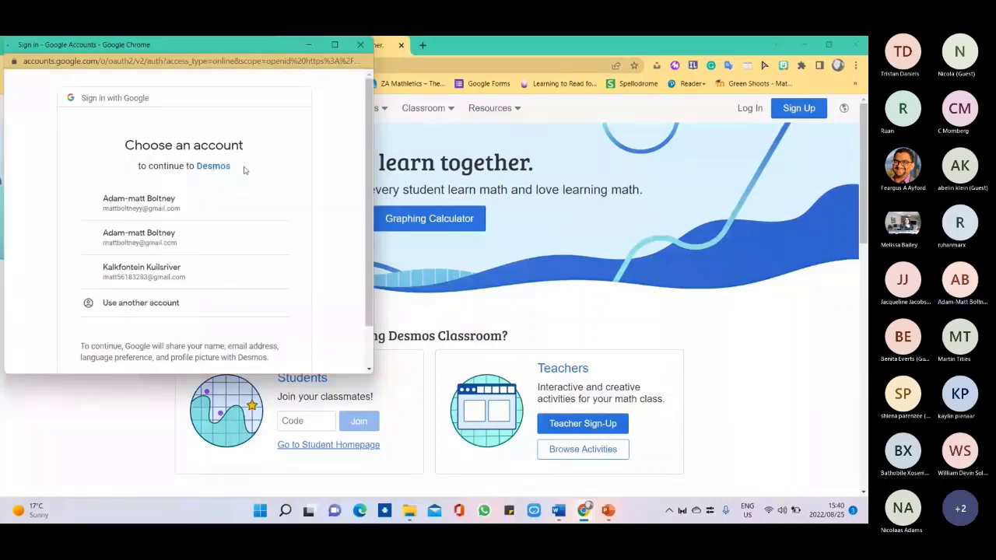
pyautogui.click(216, 204)
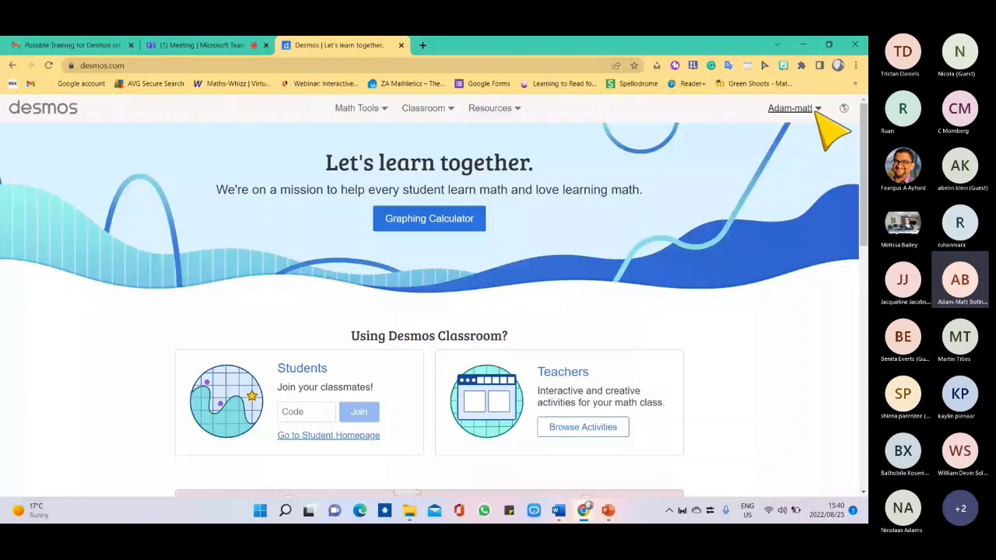
pyautogui.click(816, 110)
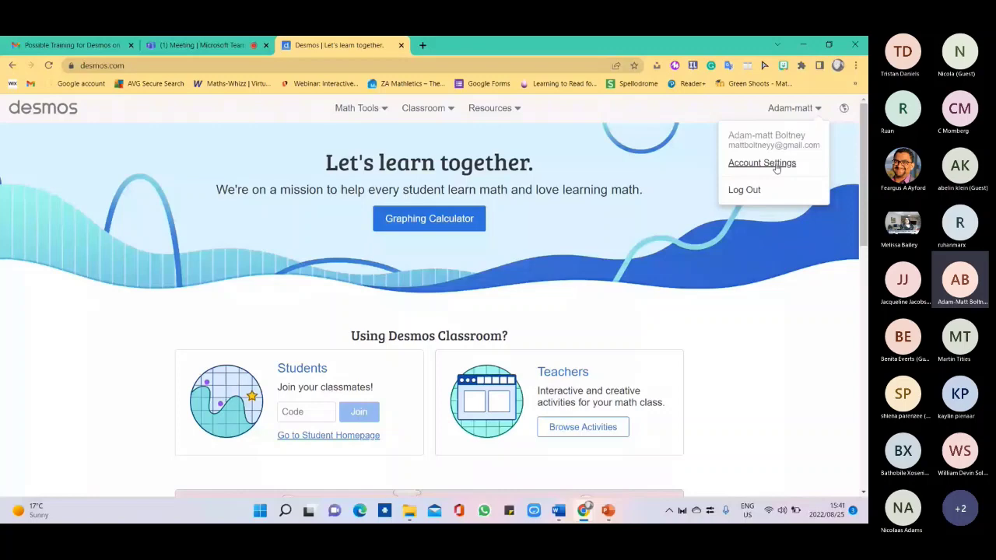
pyautogui.click(762, 164)
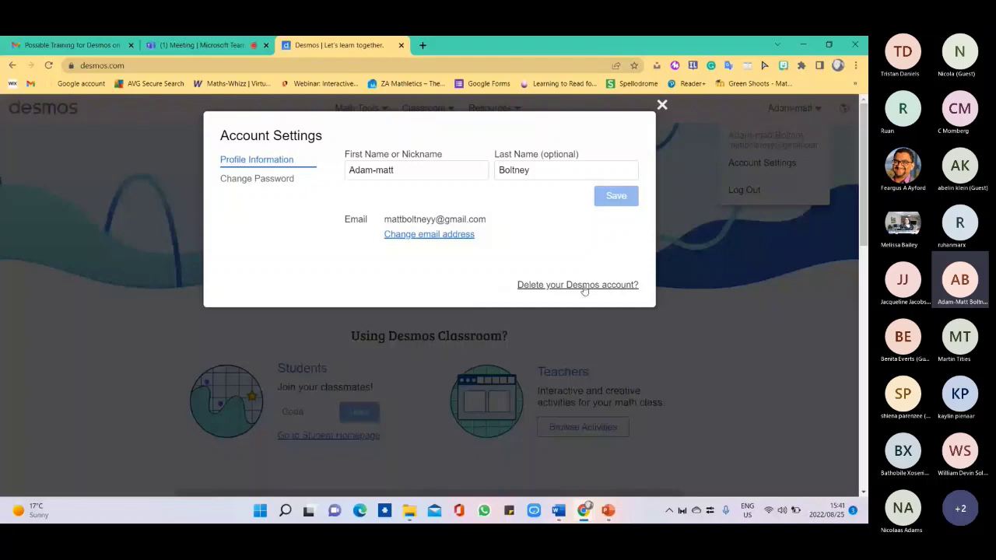
pyautogui.click(266, 182)
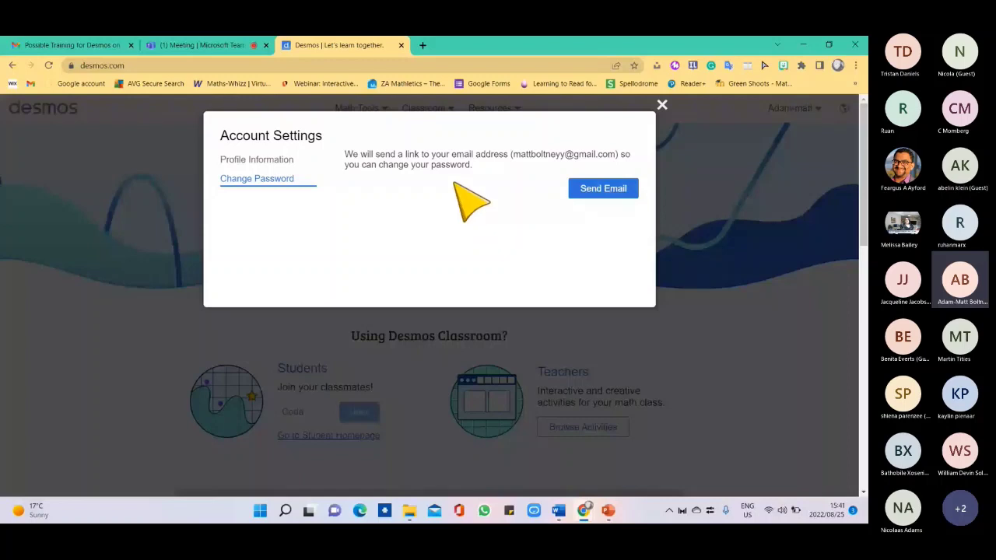
pyautogui.click(777, 144)
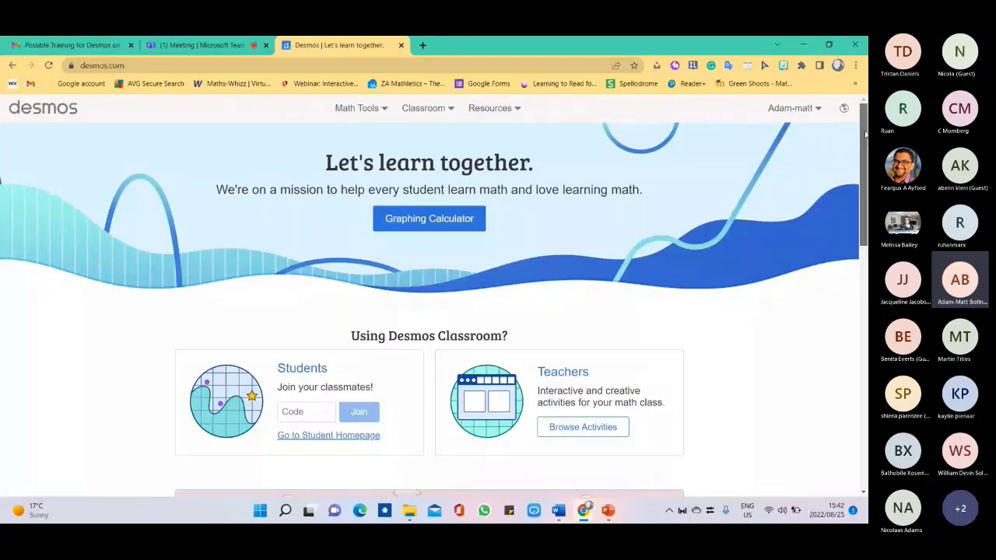
pyautogui.moveTo(865, 135); pyautogui.dragTo(864, 145)
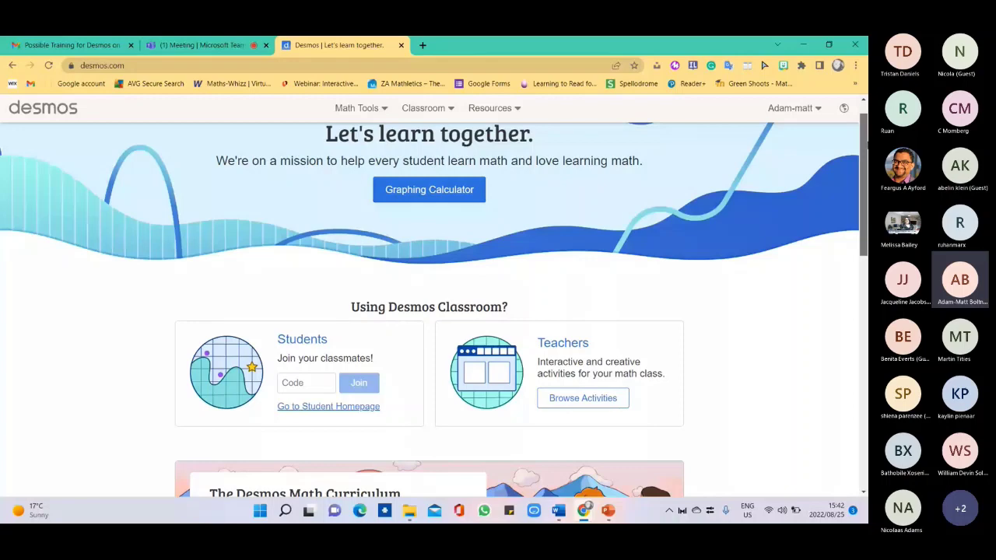
pyautogui.moveTo(865, 145); pyautogui.dragTo(864, 294)
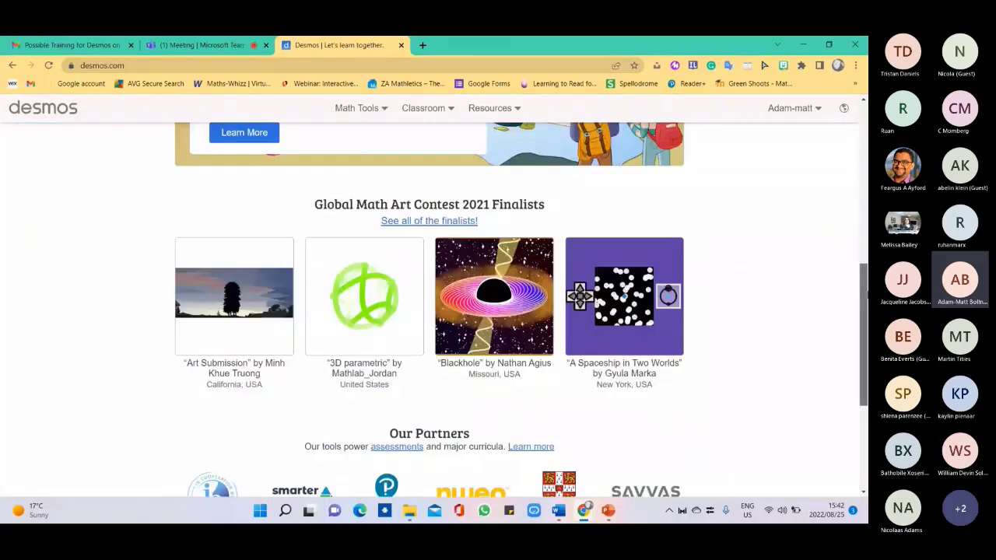
pyautogui.scroll(-1, 724, 277)
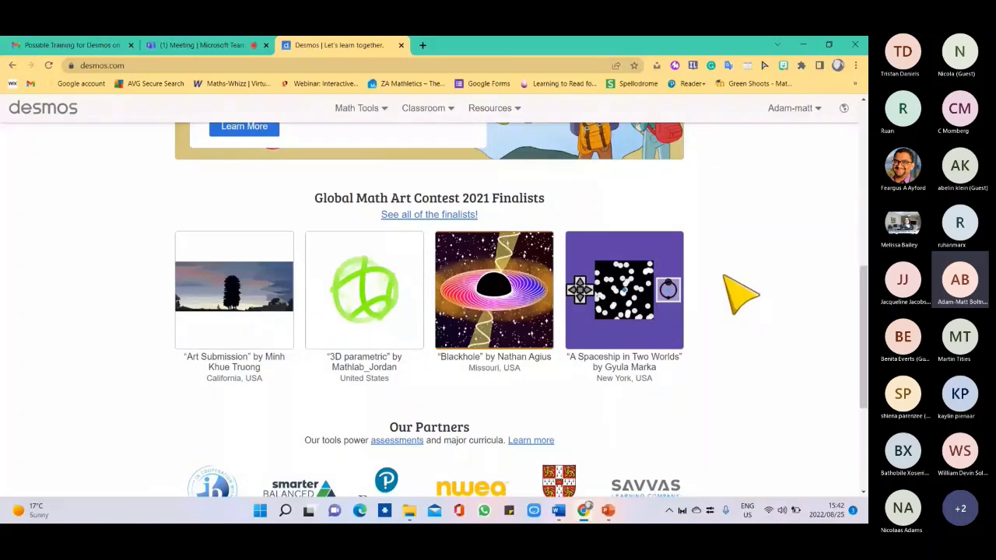
pyautogui.scroll(-3, 739, 294)
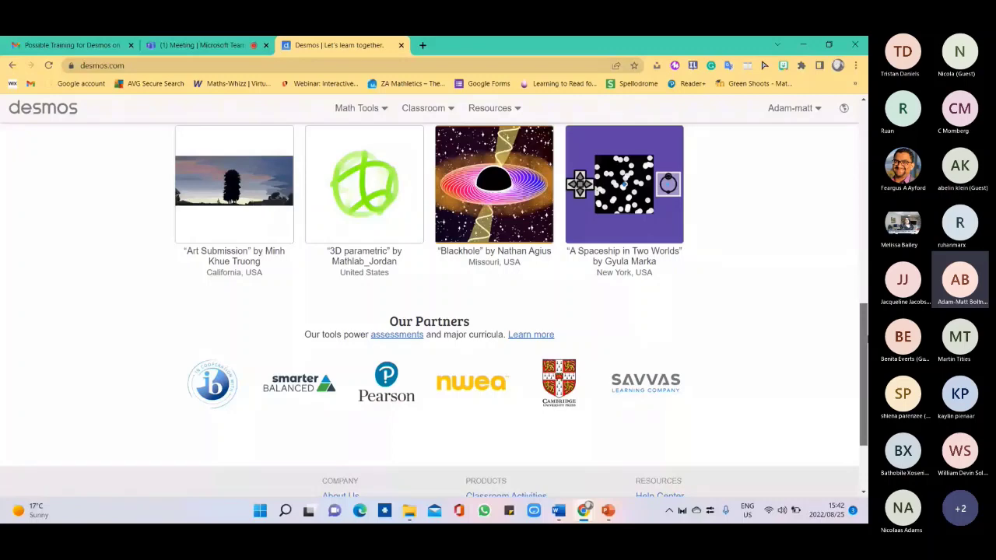
pyautogui.scroll(3, 576, 271)
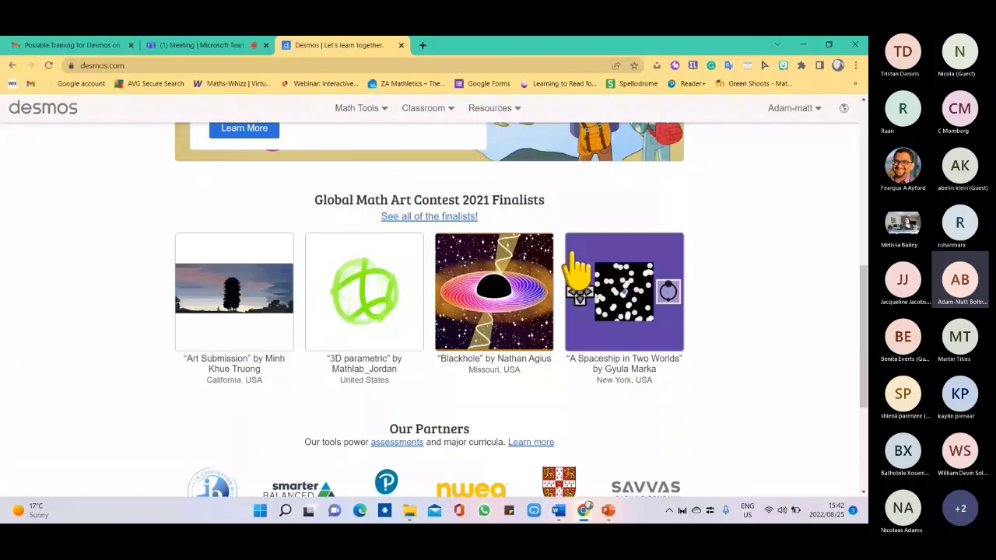
pyautogui.scroll(1, 535, 218)
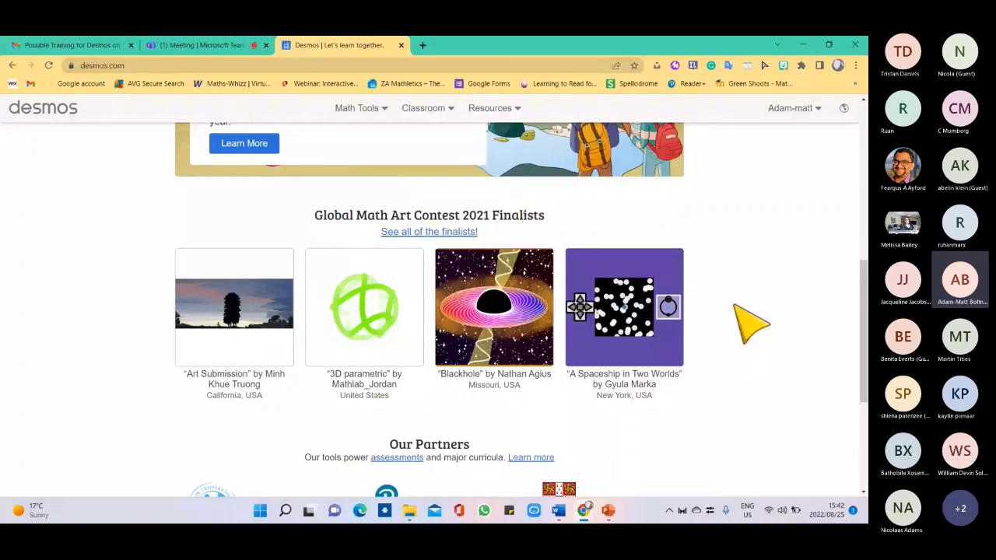
pyautogui.scroll(-1, 735, 306)
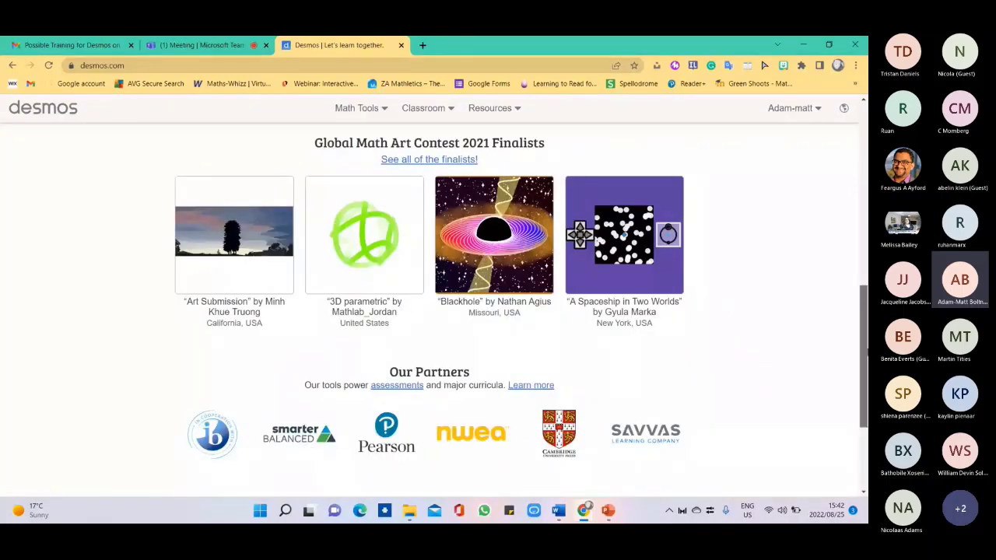
pyautogui.moveTo(865, 353); pyautogui.dragTo(862, 160)
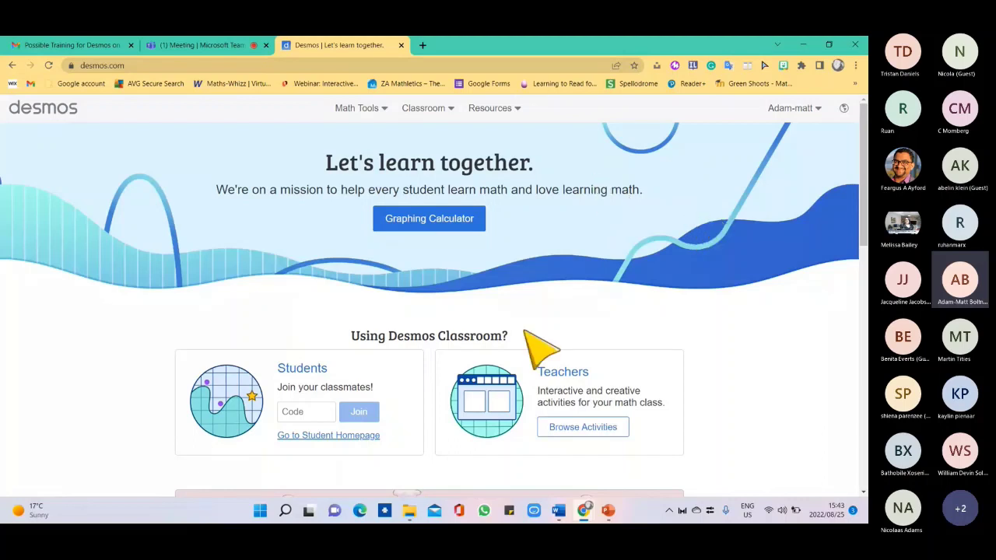
# Browse the teacher activities, go back, and open Classroom's For Teachers page.
pyautogui.click(598, 433)
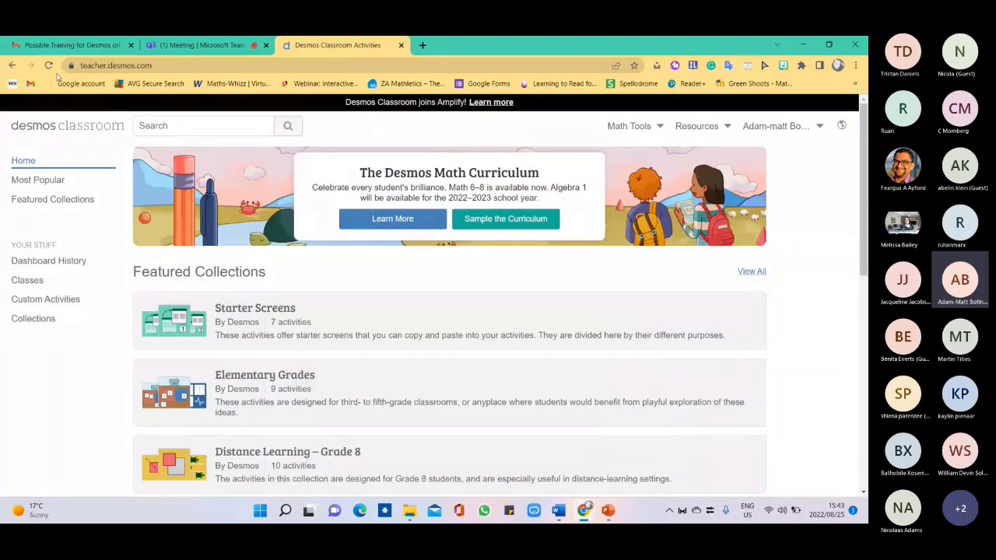
pyautogui.click(12, 66)
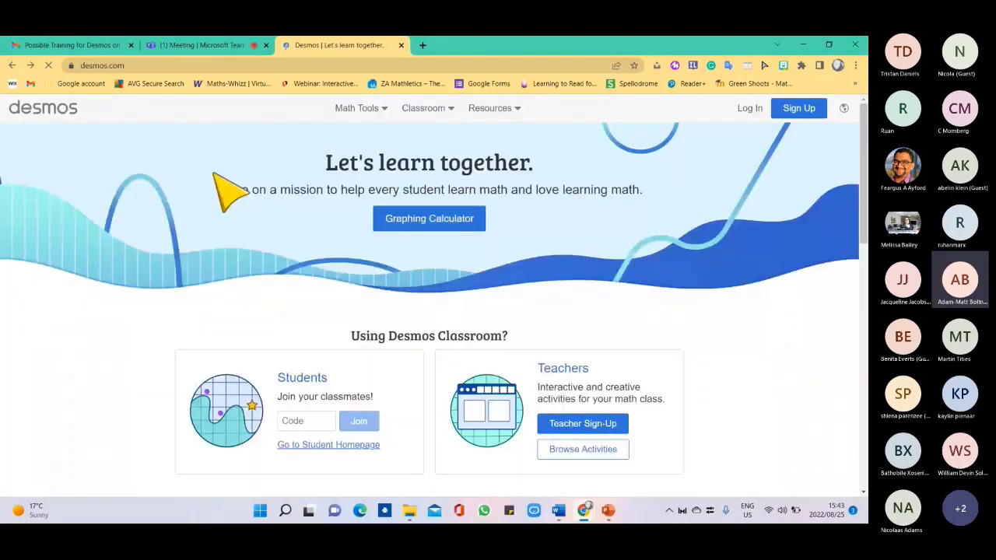
pyautogui.click(450, 110)
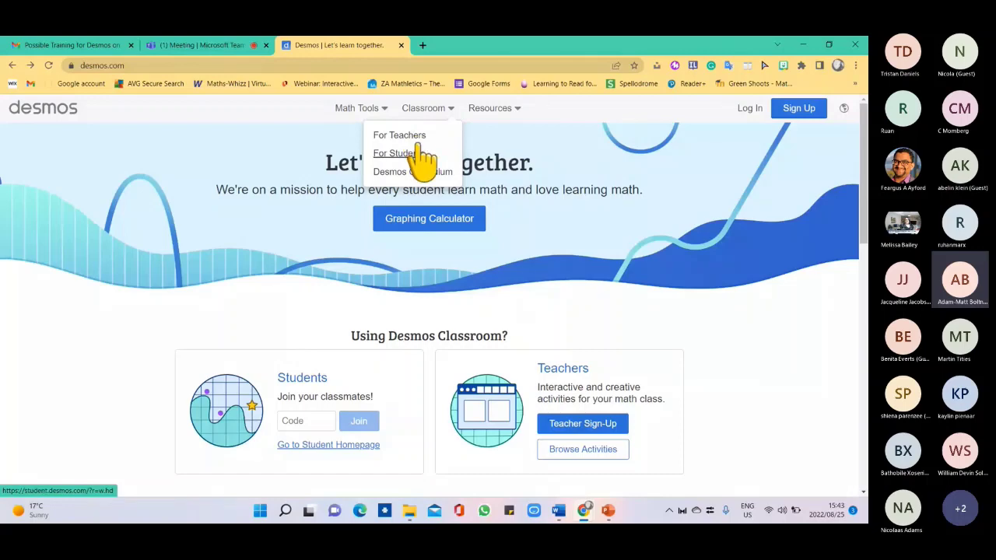
pyautogui.click(405, 137)
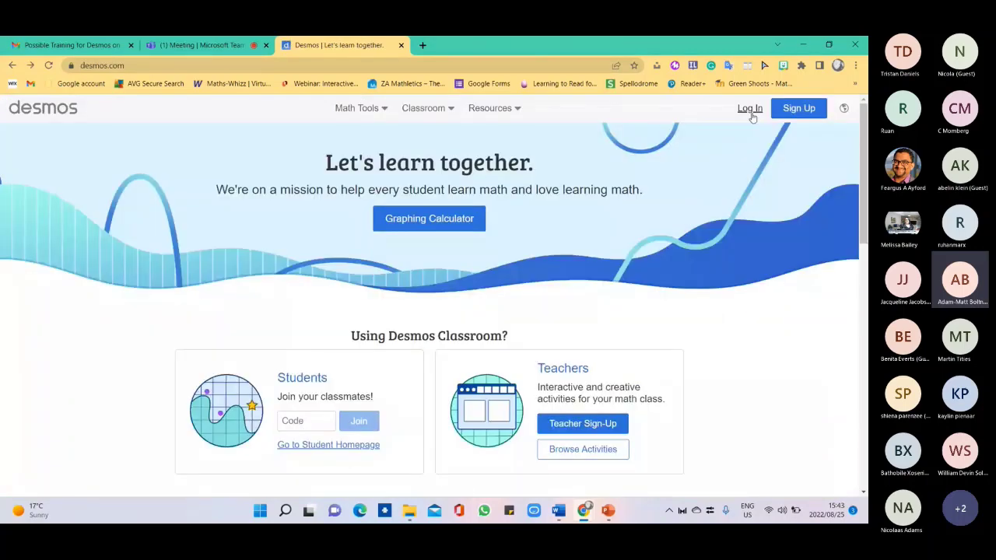
# Bring up the log-in form, dismiss it, and go back to the desmos.com home page.
pyautogui.click(748, 110)
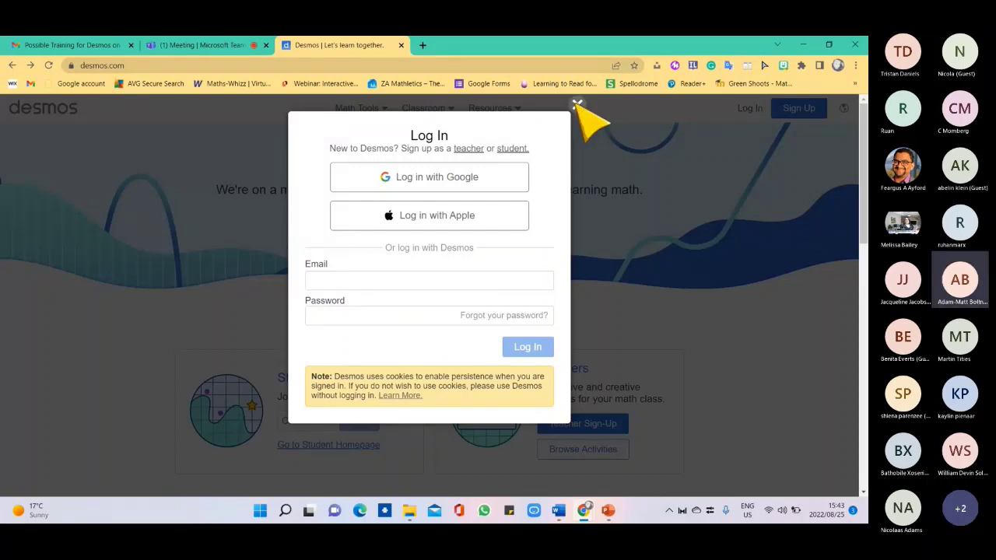
pyautogui.click(13, 66)
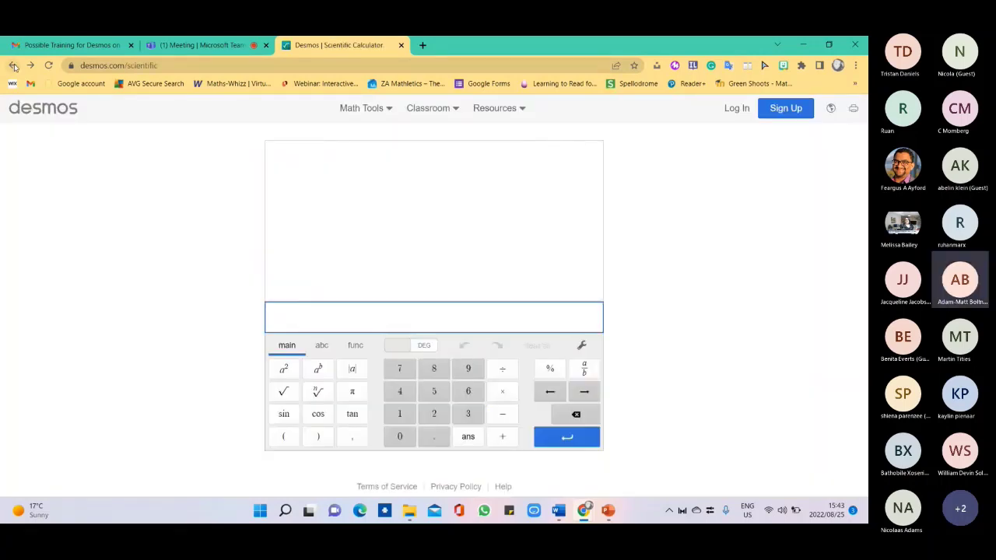
pyautogui.click(13, 67)
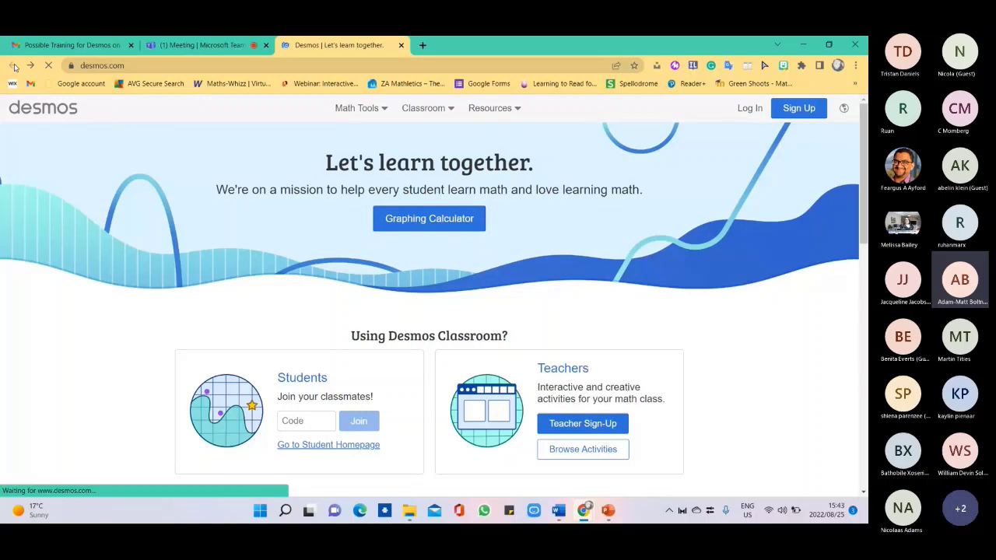
# In a new tab, search Google for 'teacher desmos' and open the Teacher Desmos result.
pyautogui.click(422, 45)
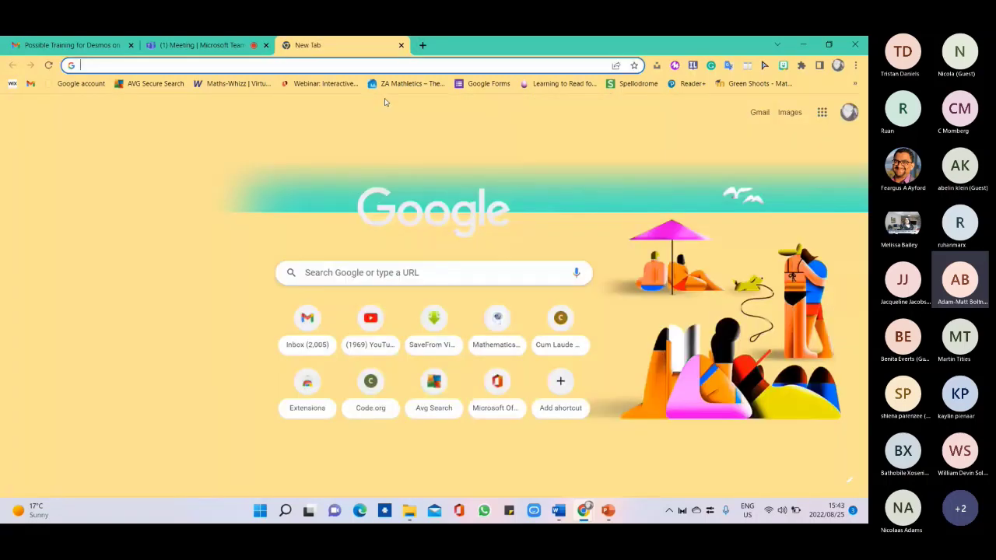
pyautogui.click(334, 272)
pyautogui.write('te')
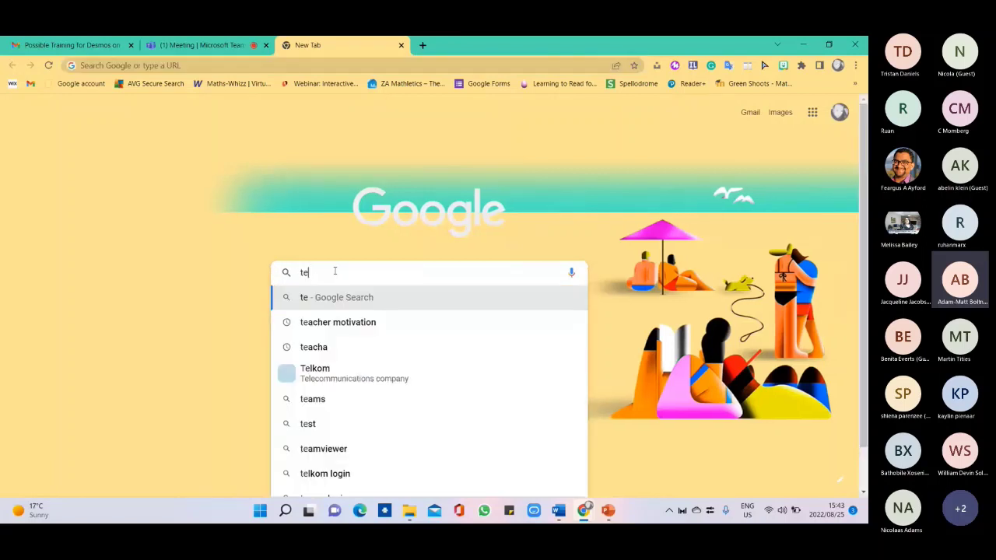
pyautogui.write('acher des')
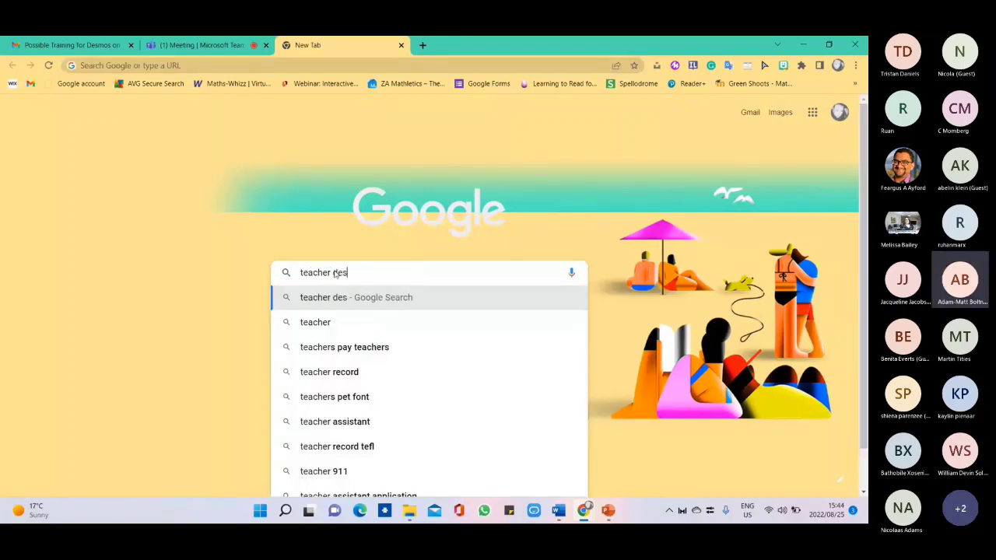
pyautogui.write('mo')
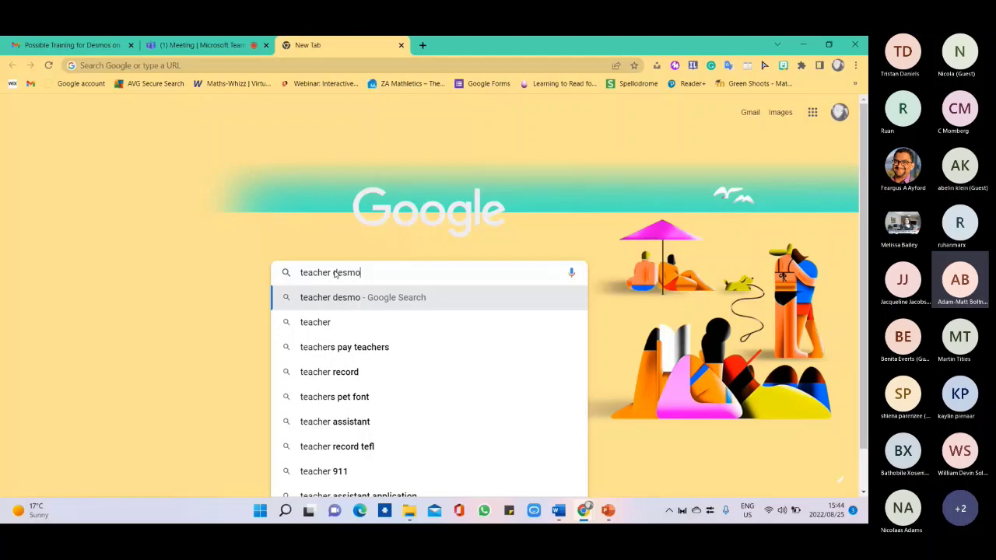
pyautogui.write('s')
pyautogui.press('Return')
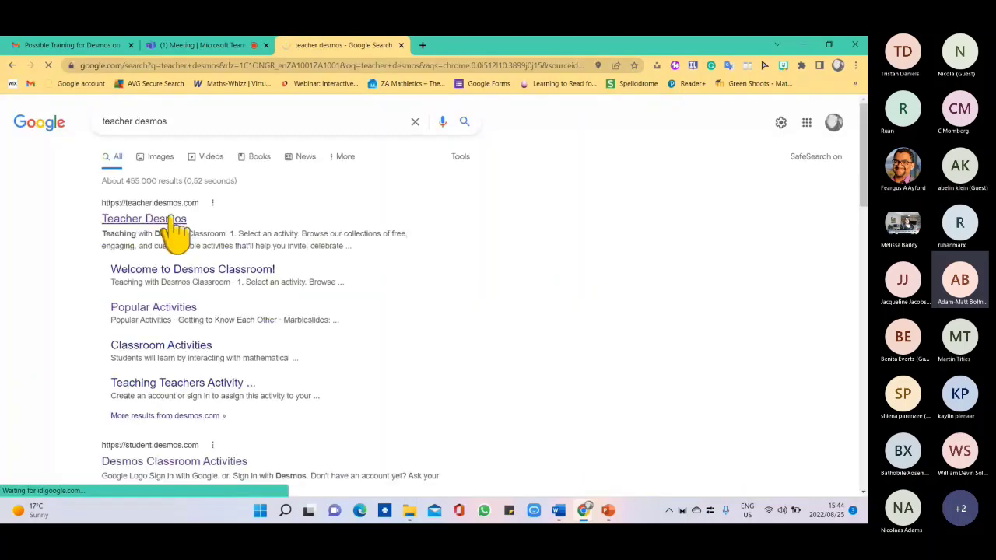
pyautogui.click(144, 218)
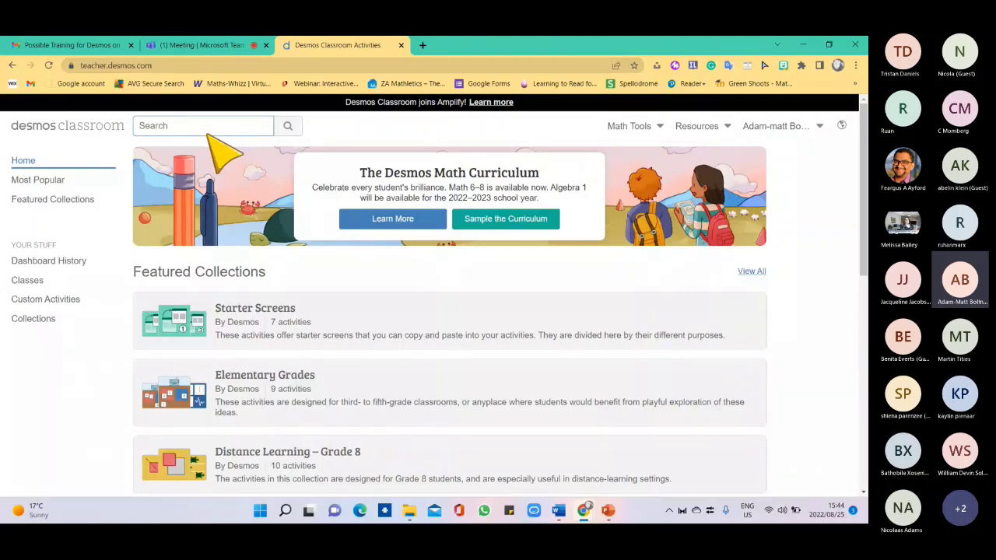
# Search the Classroom activity library for 'Time', scroll the results, then rerun the search.
pyautogui.click(205, 132)
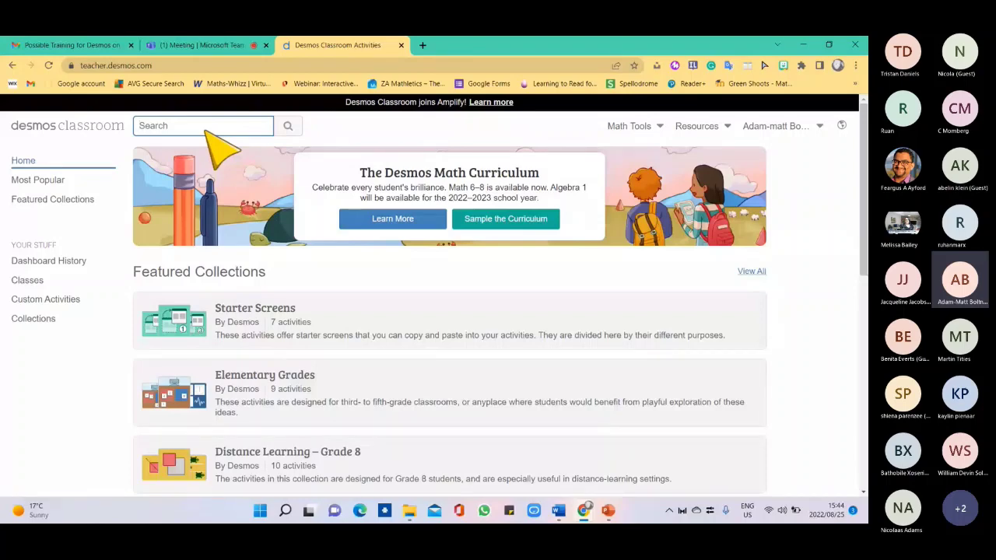
pyautogui.write('Time')
pyautogui.press('Return')
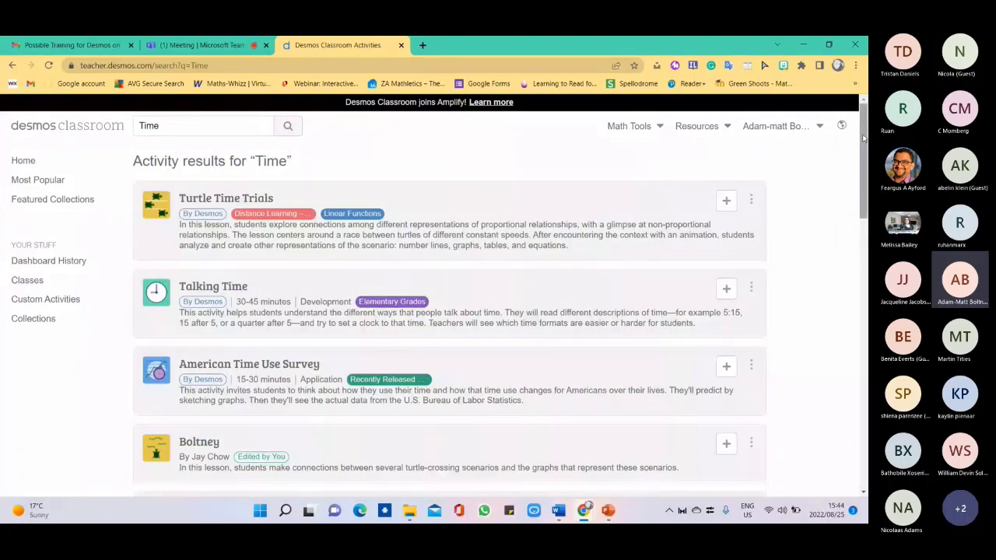
pyautogui.moveTo(862, 138); pyautogui.dragTo(865, 145)
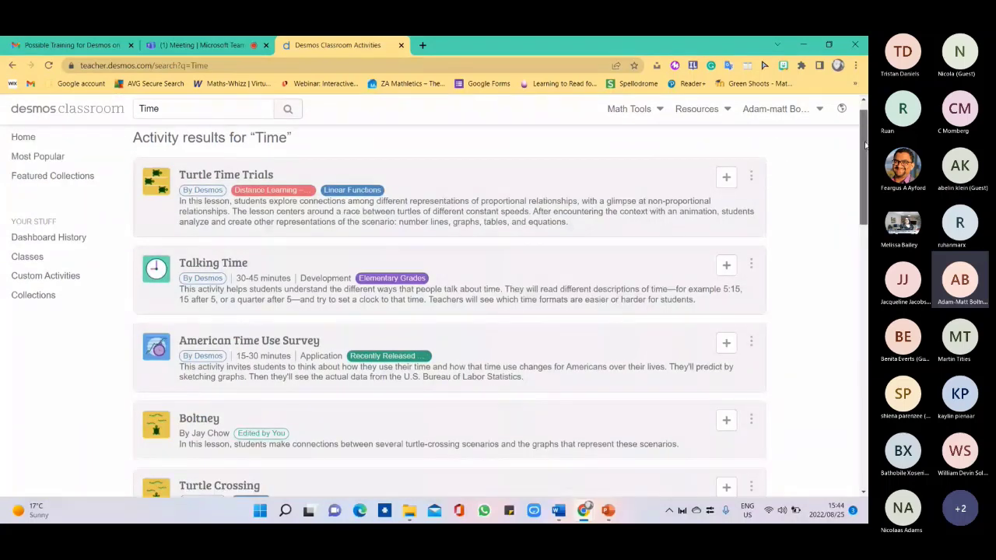
pyautogui.moveTo(864, 144); pyautogui.dragTo(864, 315)
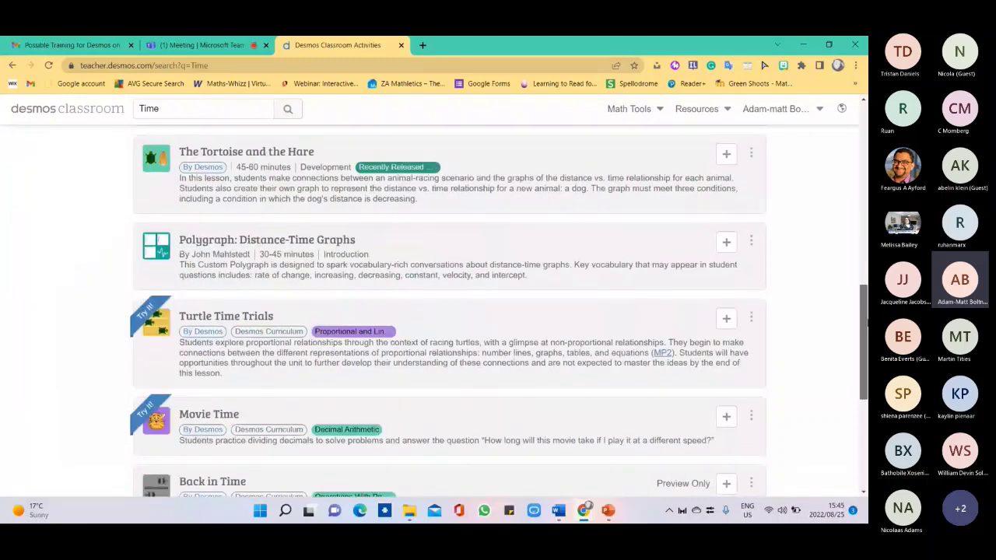
pyautogui.click(288, 109)
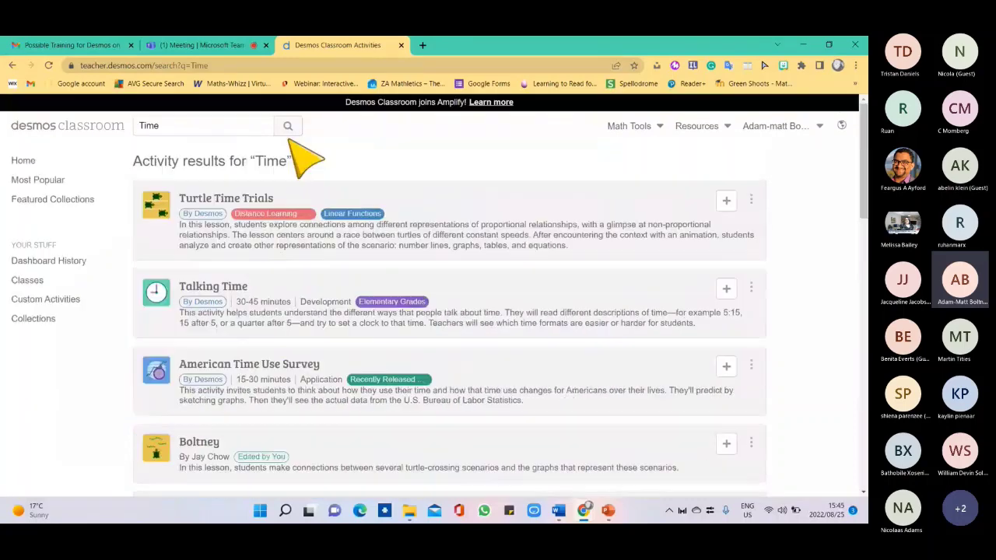
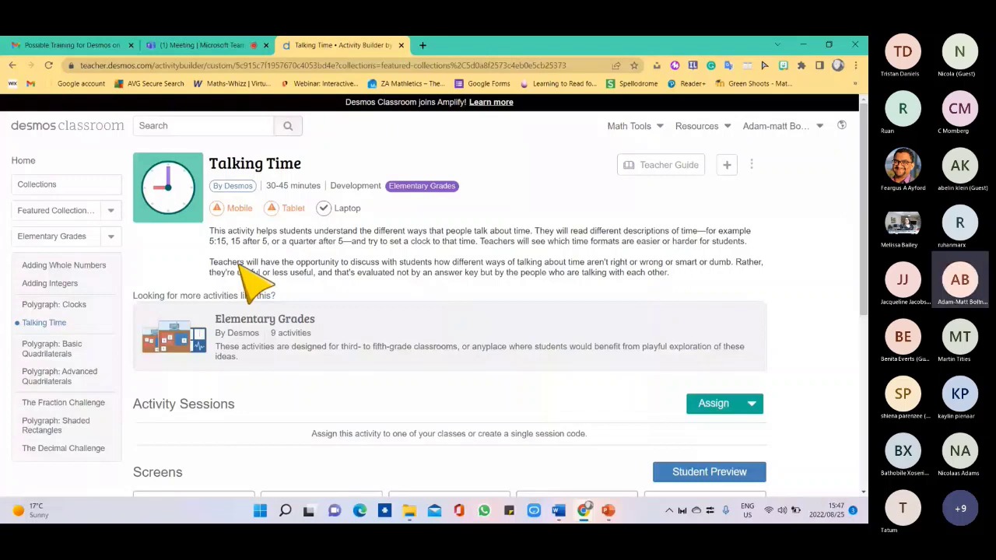
# Scroll down the Talking Time activity page to its six screens and accessibility notes.
pyautogui.rightClick(683, 208)
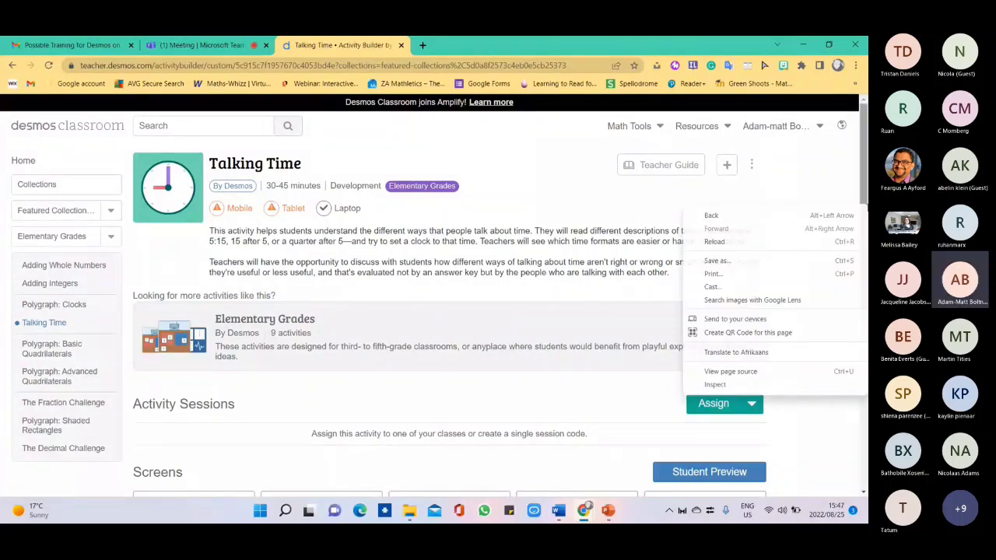
pyautogui.moveTo(865, 153); pyautogui.dragTo(866, 162)
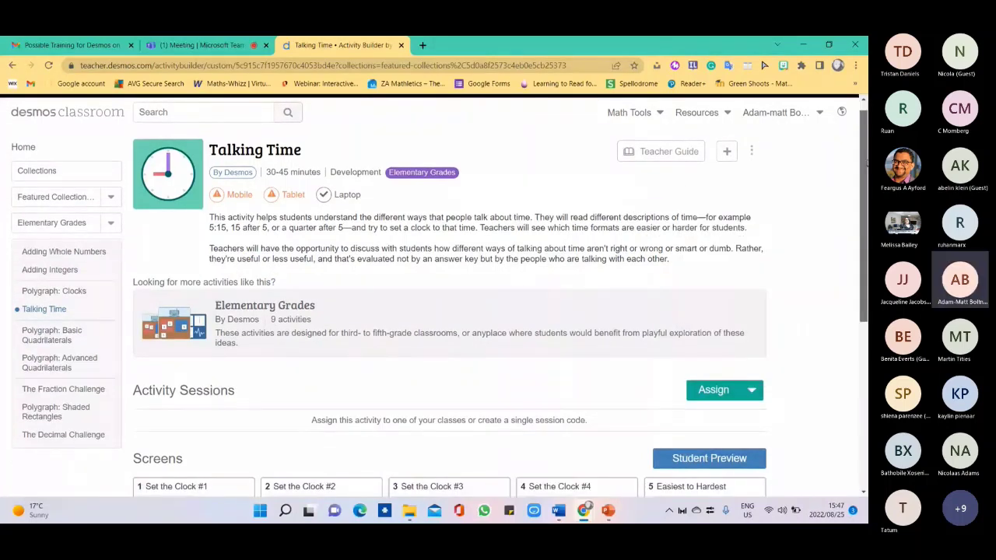
pyautogui.scroll(-4, 410, 243)
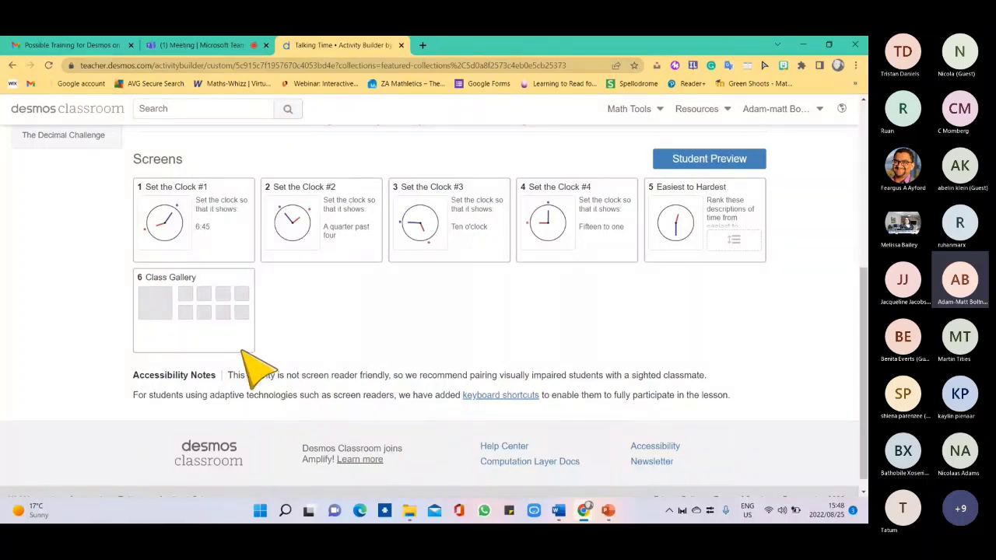
# Open a full-screen student preview of Set the Clock #1.
pyautogui.click(228, 227)
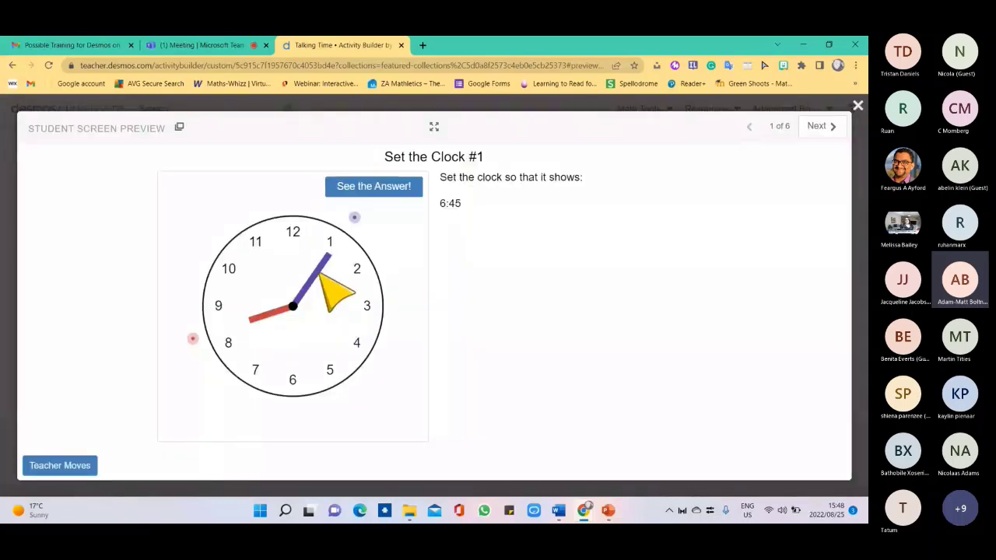
pyautogui.click(434, 126)
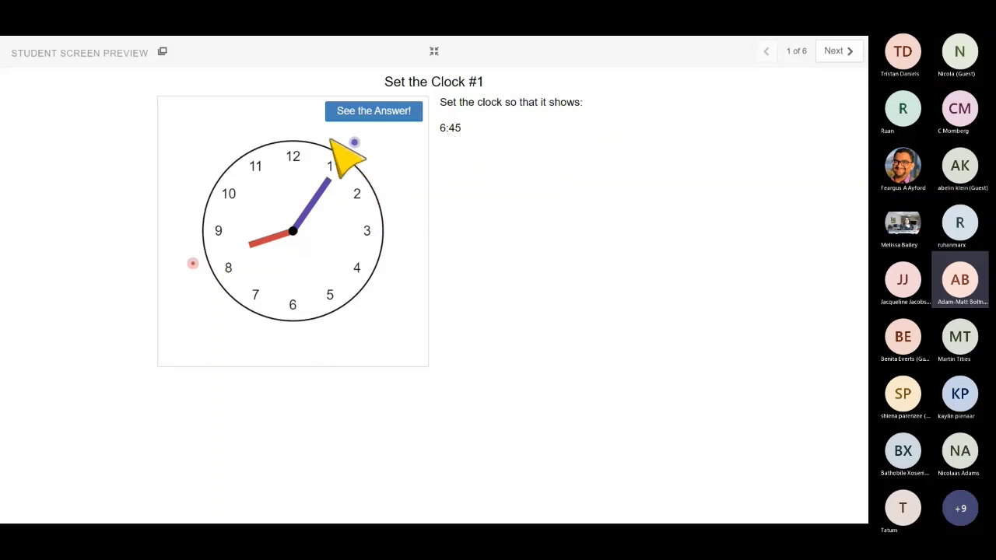
# Set the clock hands to 6:45 and reveal the correct answer.
pyautogui.rightClick(206, 207)
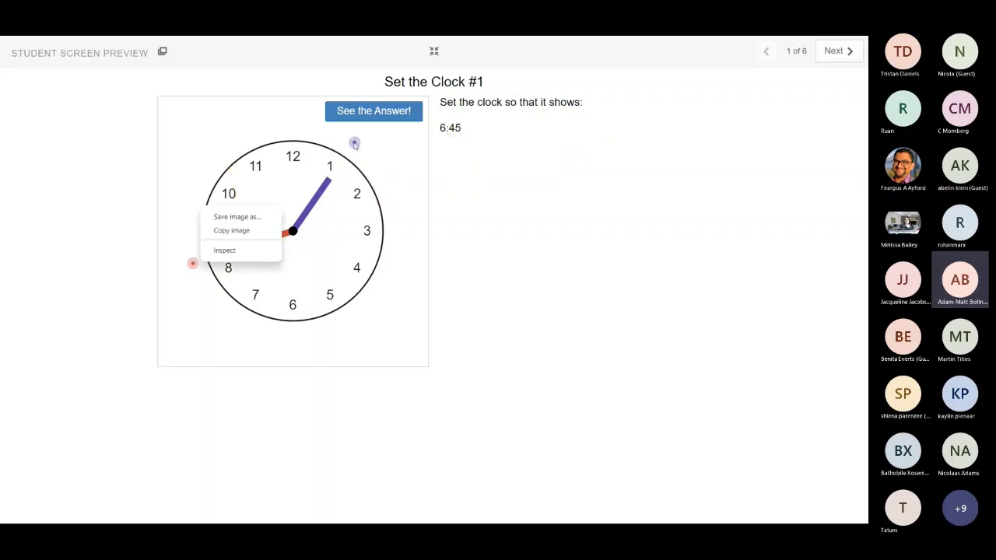
pyautogui.click(308, 125)
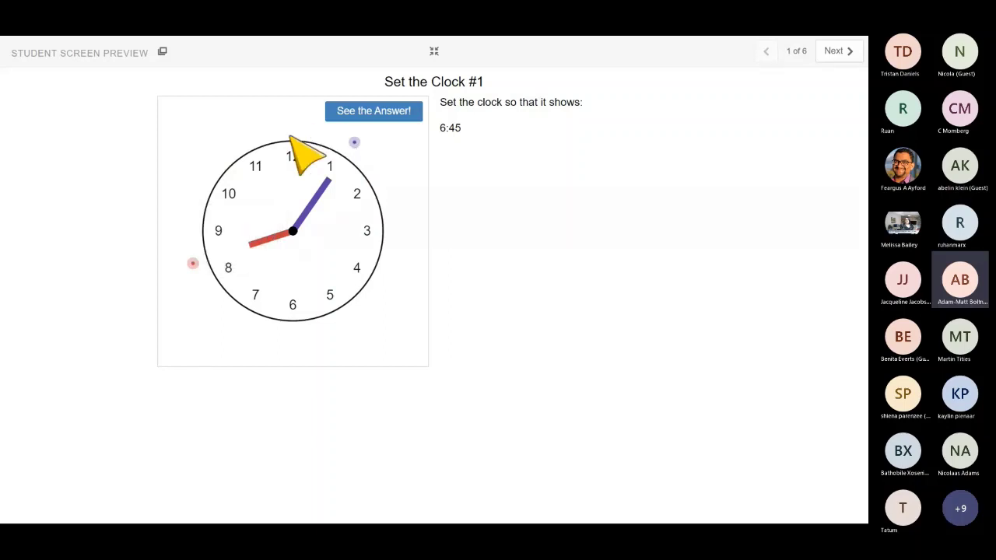
pyautogui.rightClick(318, 138)
pyautogui.click(194, 264)
pyautogui.moveTo(194, 265); pyautogui.dragTo(266, 322)
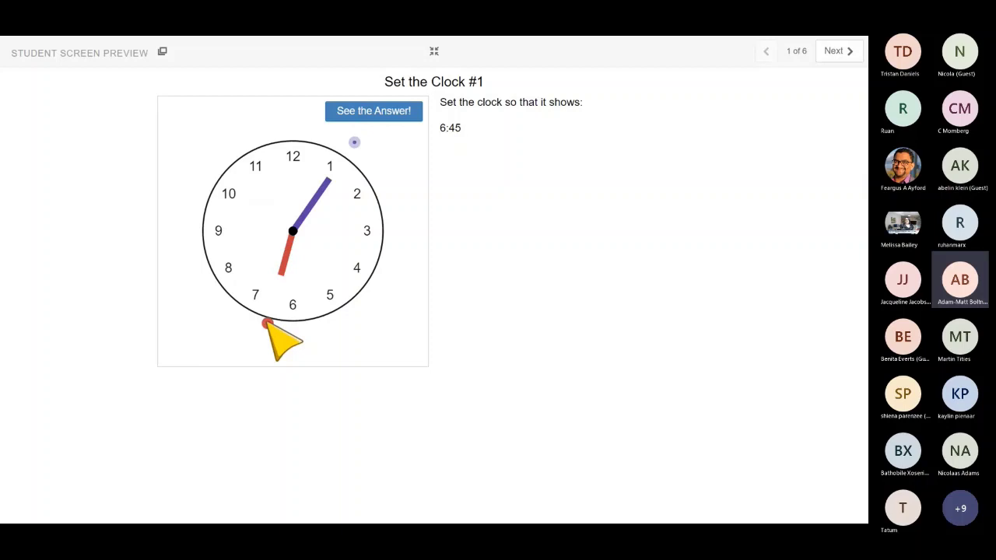
pyautogui.moveTo(353, 144); pyautogui.dragTo(178, 228)
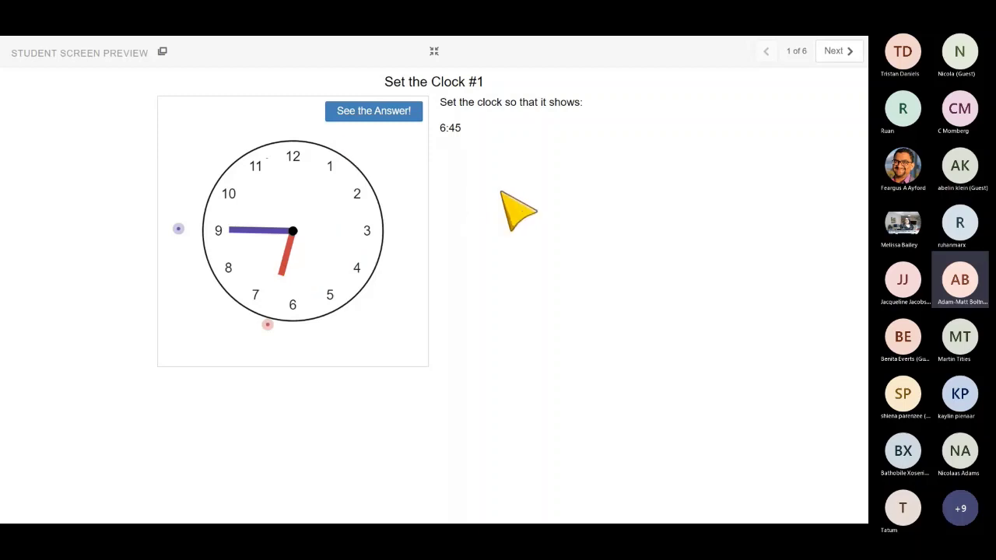
pyautogui.rightClick(384, 113)
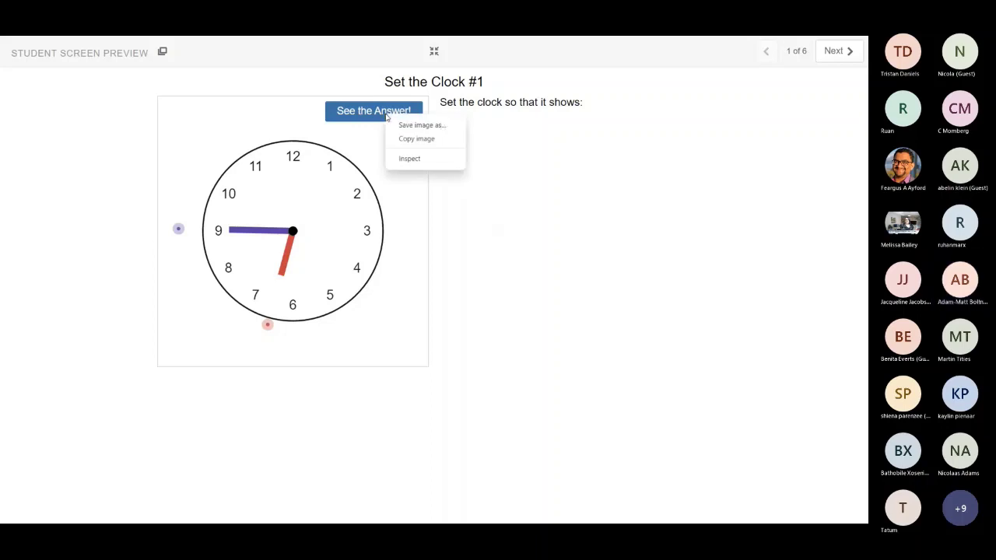
pyautogui.press('Escape')
pyautogui.click(384, 114)
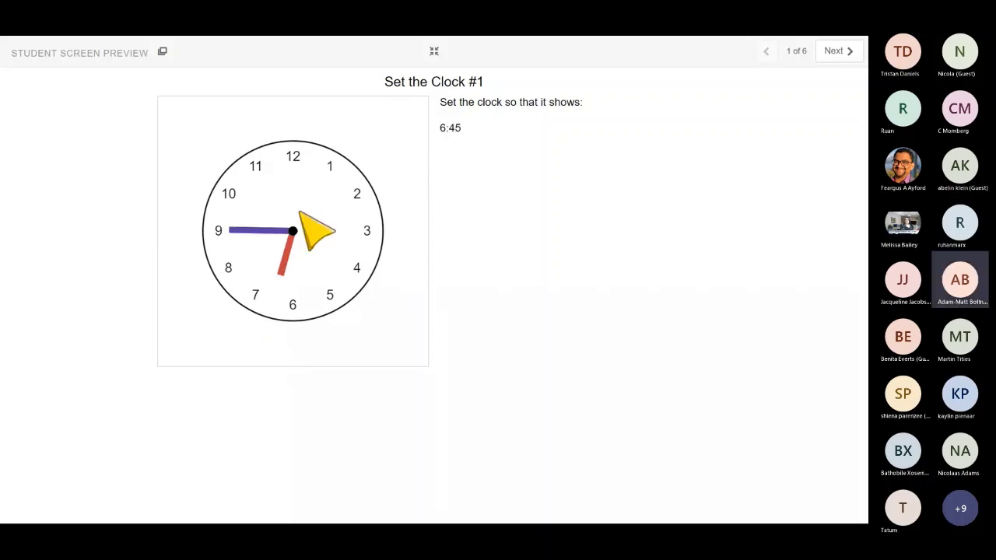
pyautogui.moveTo(298, 211); pyautogui.dragTo(284, 272)
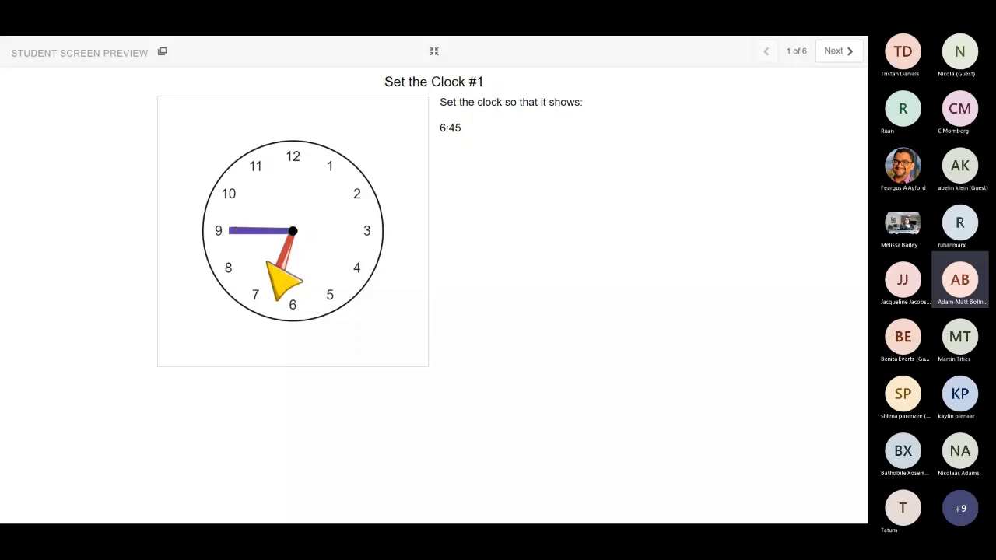
# On Set the Clock #2, set the hands toward a quarter past four and reveal the answer.
pyautogui.click(833, 52)
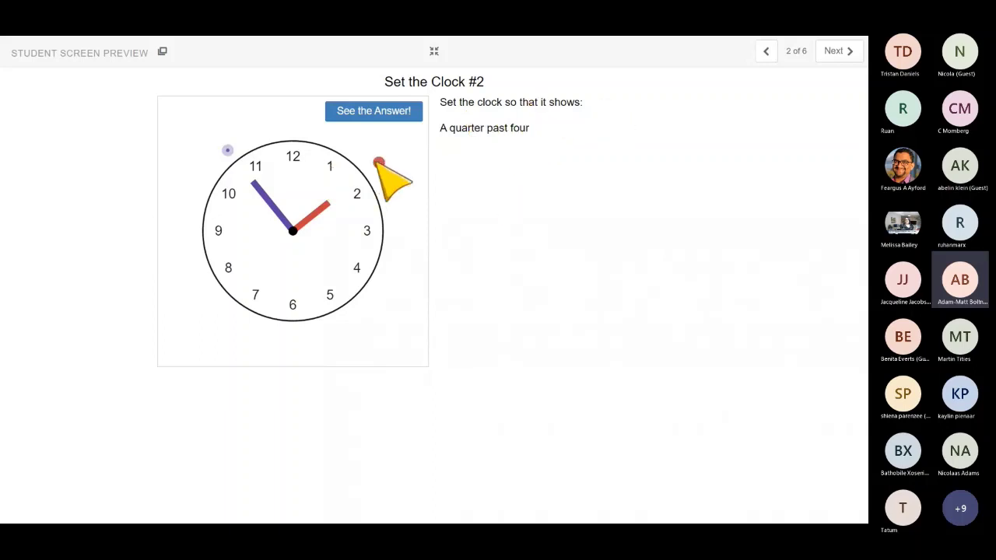
pyautogui.moveTo(379, 162); pyautogui.dragTo(381, 294)
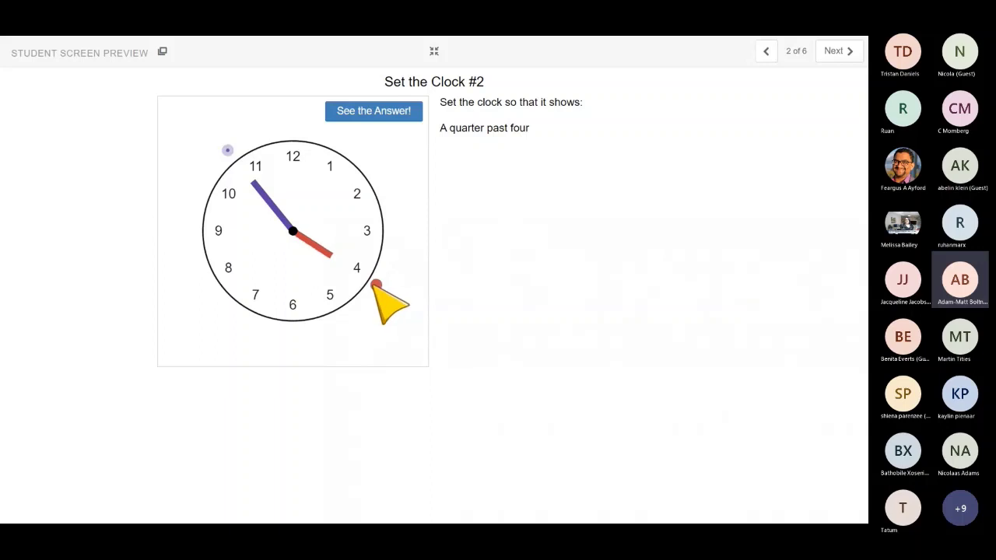
pyautogui.moveTo(226, 150); pyautogui.dragTo(184, 229)
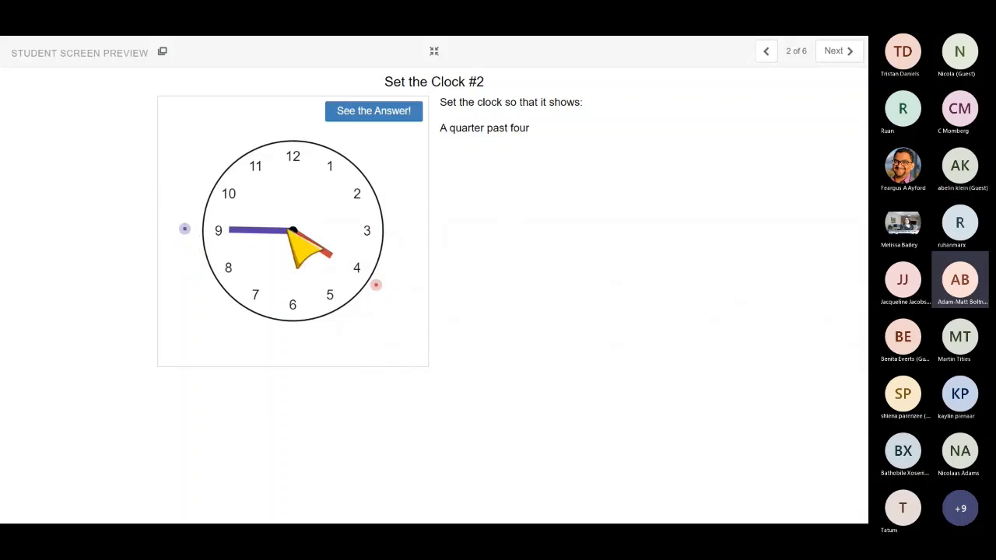
pyautogui.moveTo(376, 286); pyautogui.dragTo(379, 279)
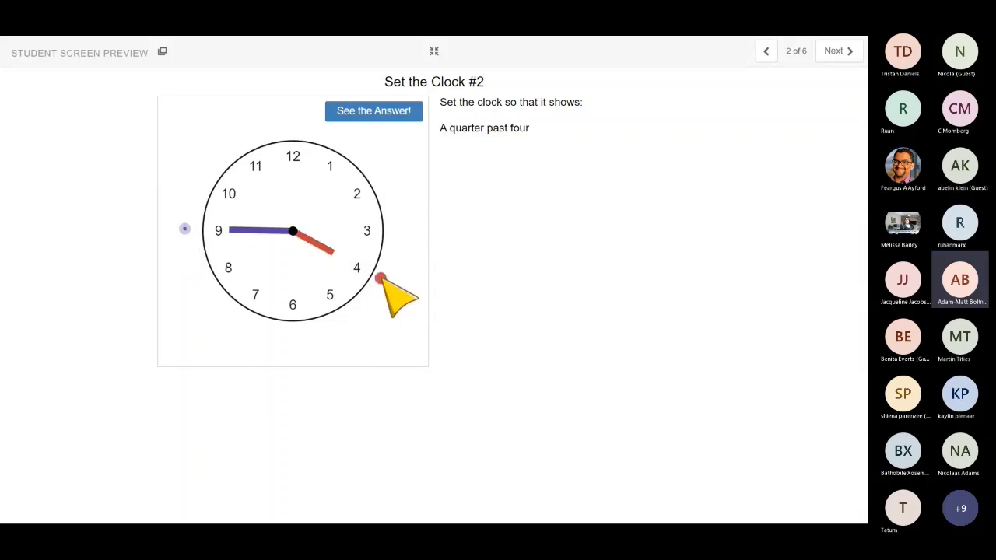
pyautogui.click(396, 109)
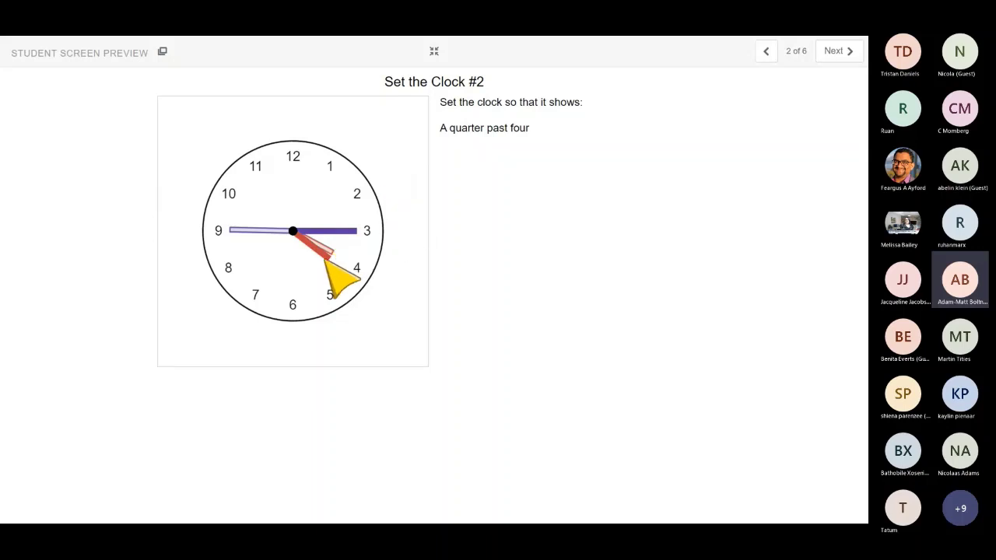
# Step back to Set the Clock #1, then forward to Set the Clock #3.
pyautogui.click(765, 51)
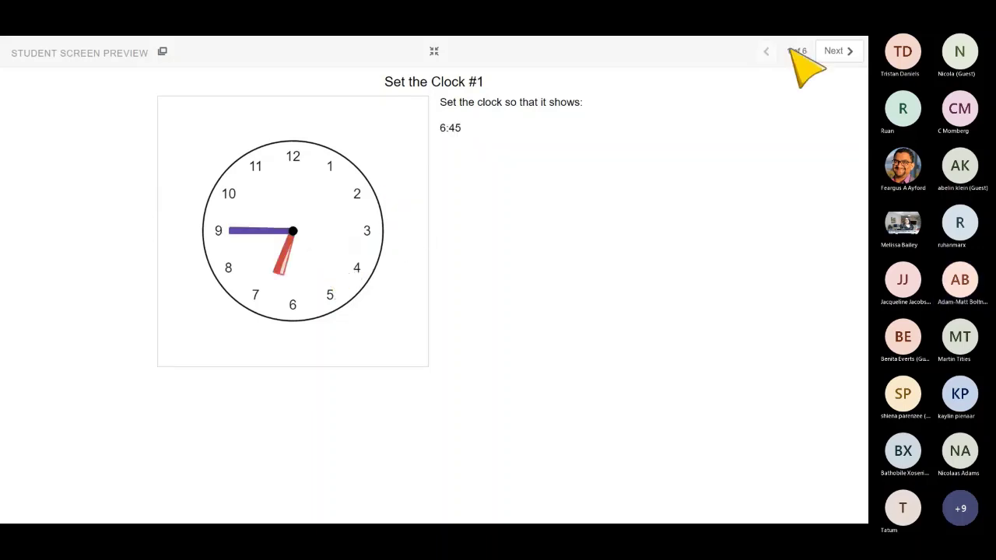
pyautogui.click(851, 52)
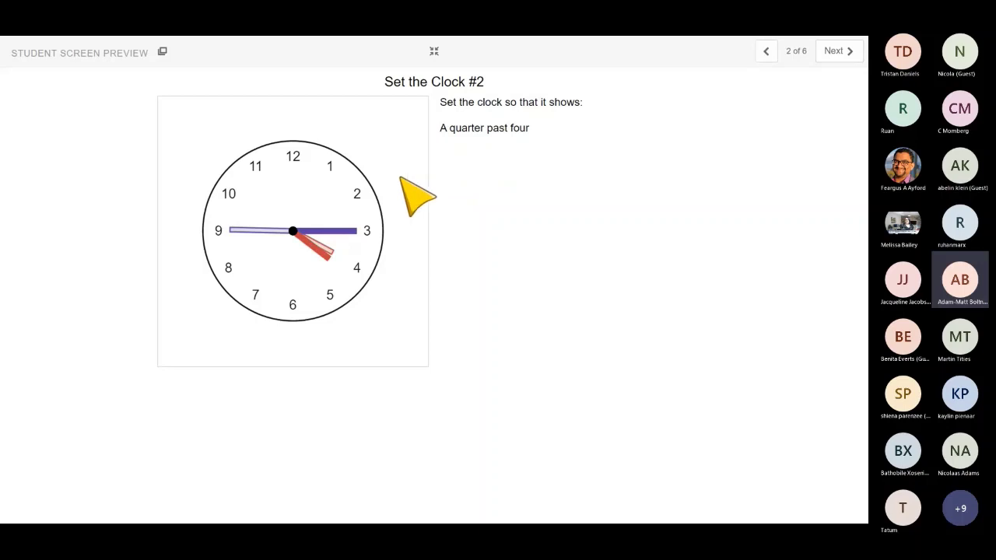
pyautogui.click(838, 49)
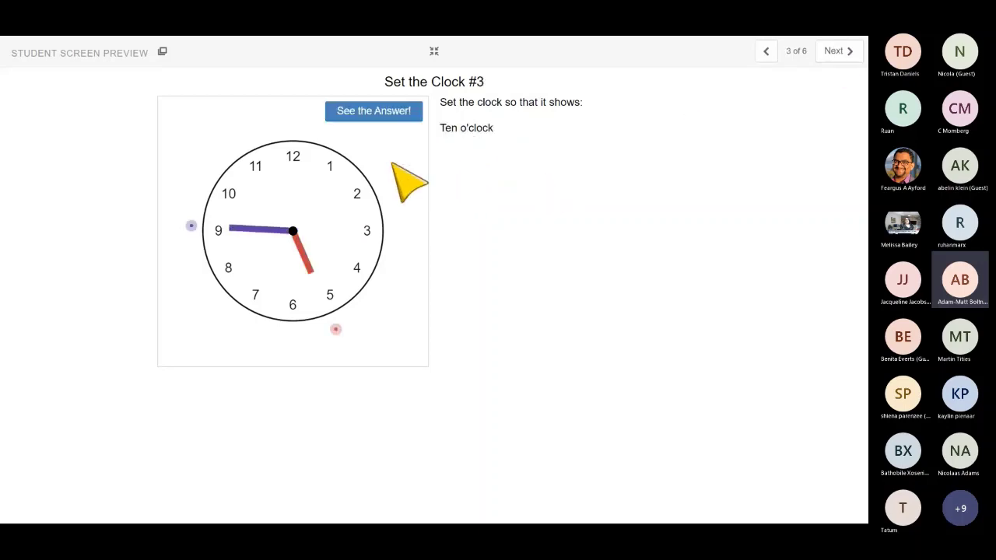
# Set the Set the Clock #3 hands to ten o'clock and exit full screen.
pyautogui.moveTo(192, 226); pyautogui.dragTo(296, 133)
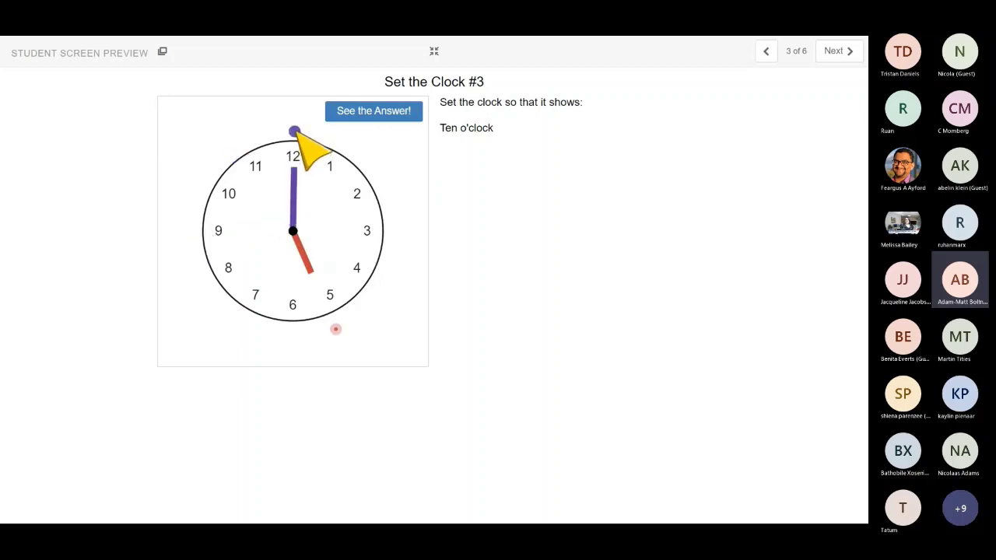
pyautogui.moveTo(335, 328); pyautogui.dragTo(182, 165)
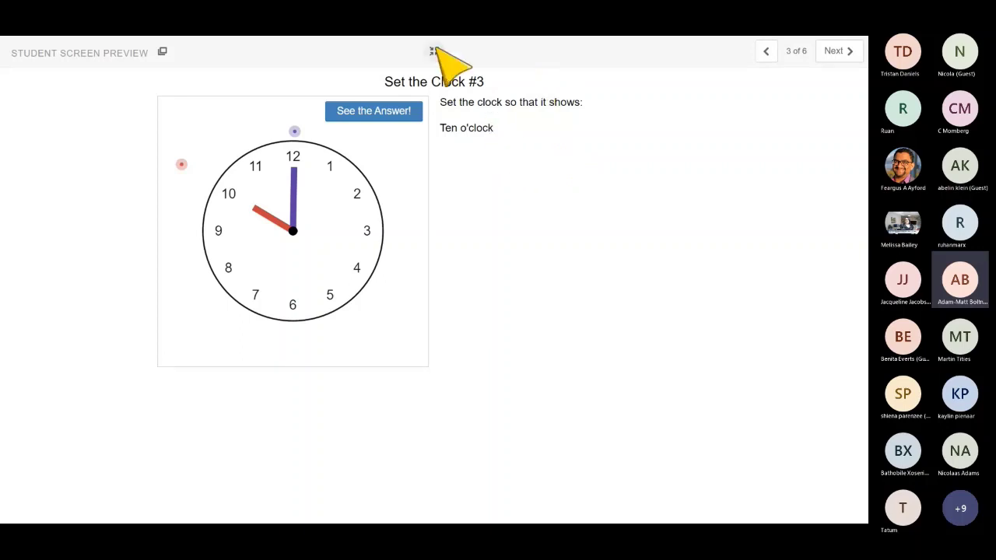
pyautogui.click(433, 51)
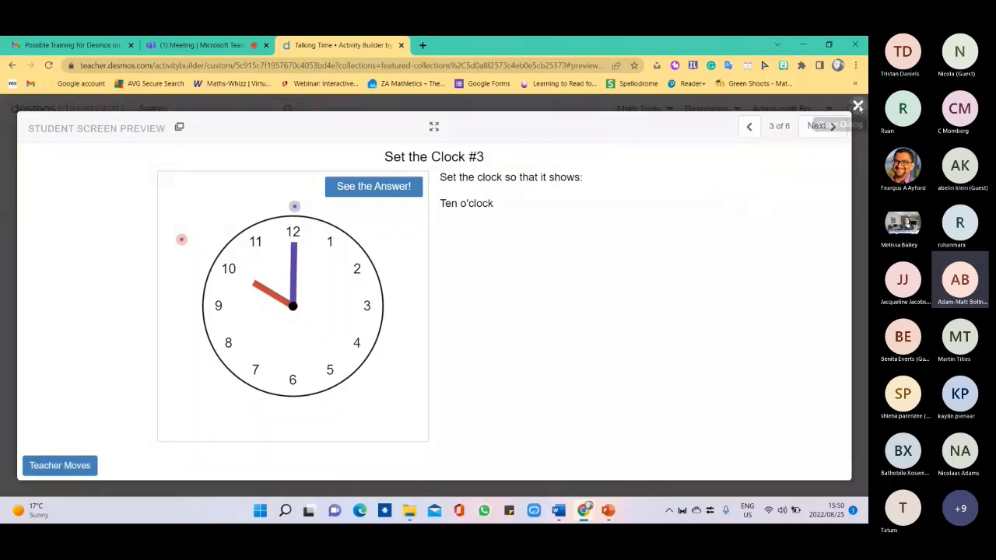
# Close the student preview, scroll to the top, and go to the Desmos Classroom home page.
pyautogui.click(857, 106)
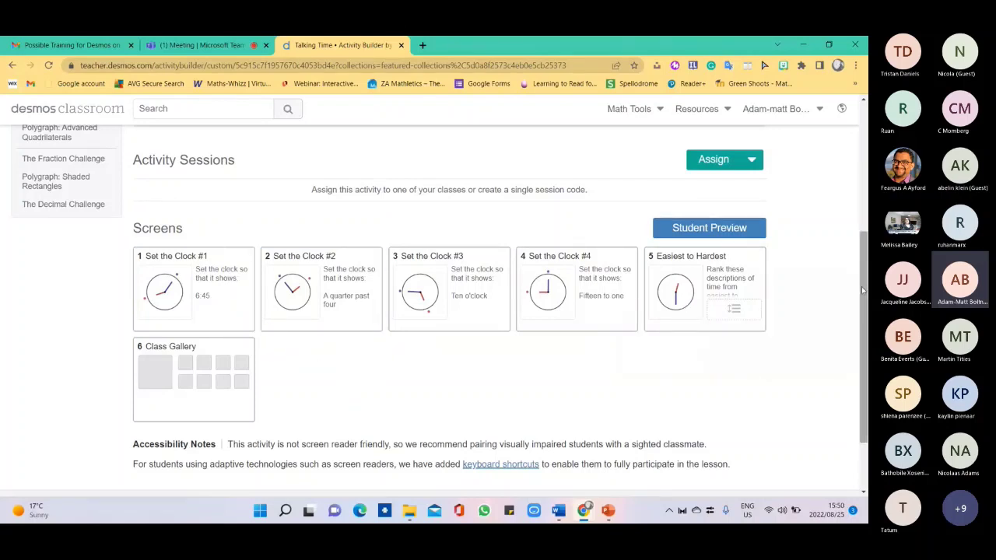
pyautogui.moveTo(861, 286); pyautogui.dragTo(836, 134)
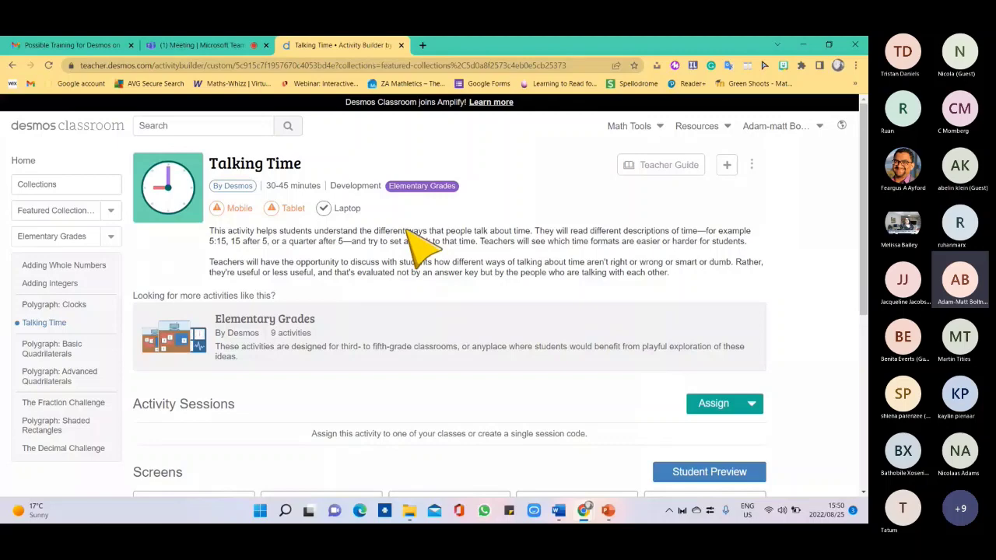
pyautogui.click(23, 161)
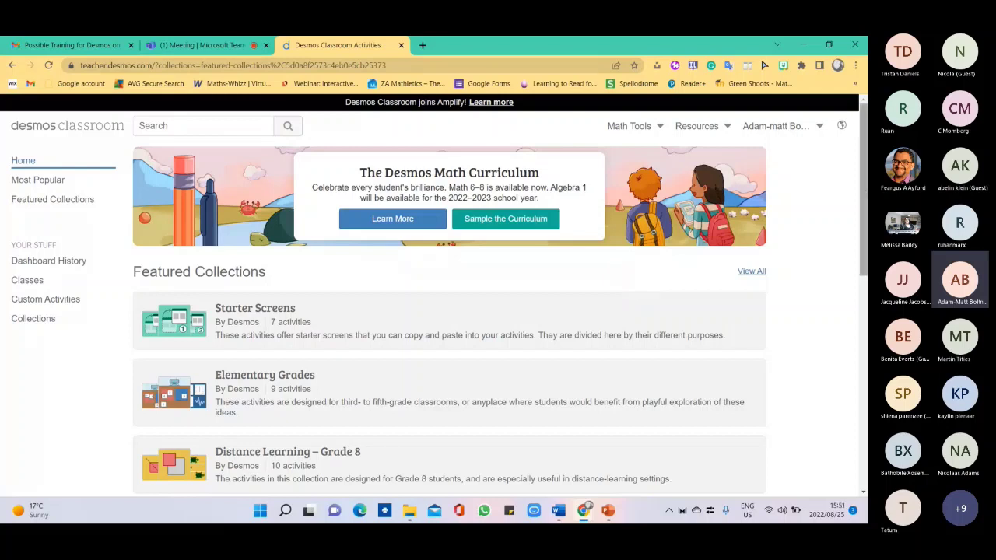
# Scroll the home page and view the full list of featured collections.
pyautogui.rightClick(860, 192)
pyautogui.press('Escape')
pyautogui.scroll(-1, 253, 260)
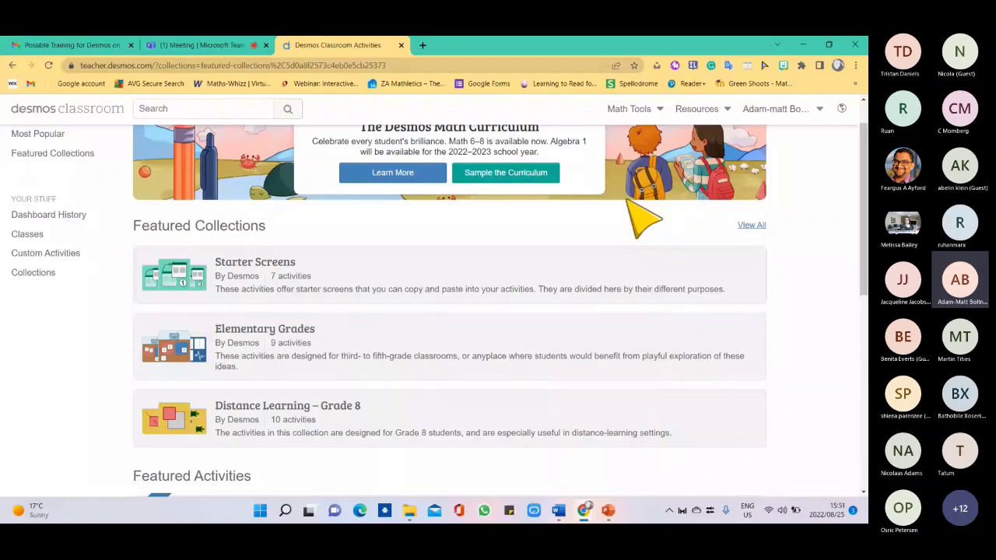
pyautogui.click(751, 226)
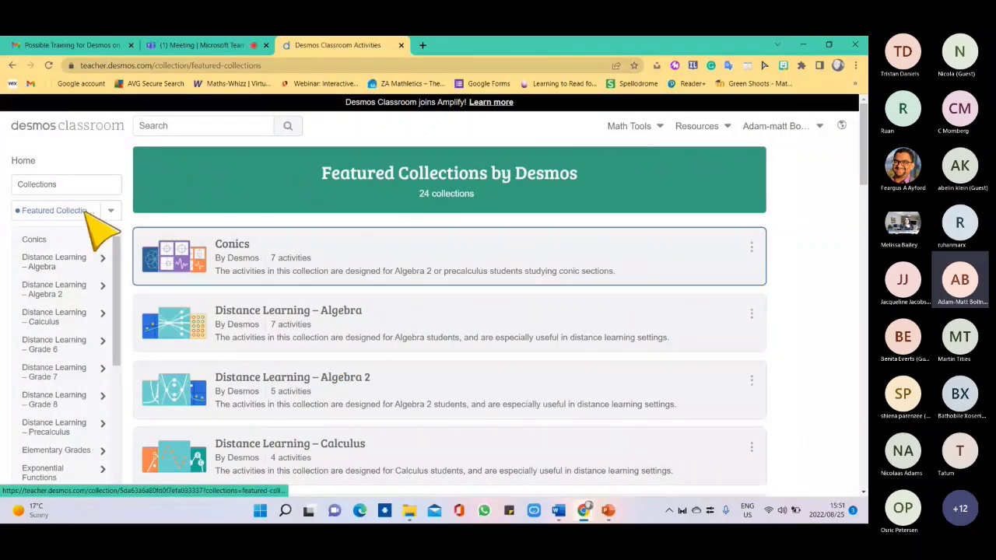
# Return home and open the Starter Screens collection from Featured Collections.
pyautogui.click(23, 162)
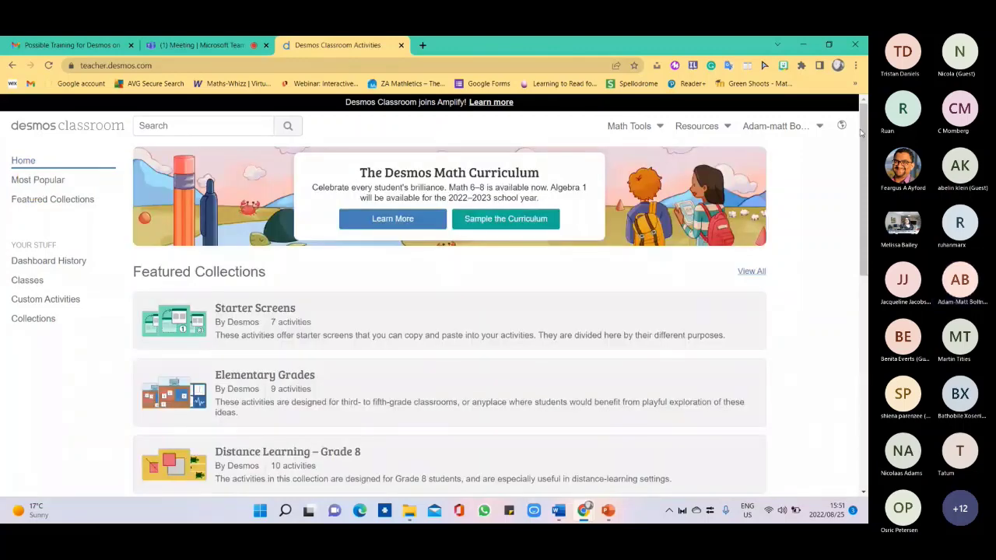
pyautogui.scroll(-5, 449, 311)
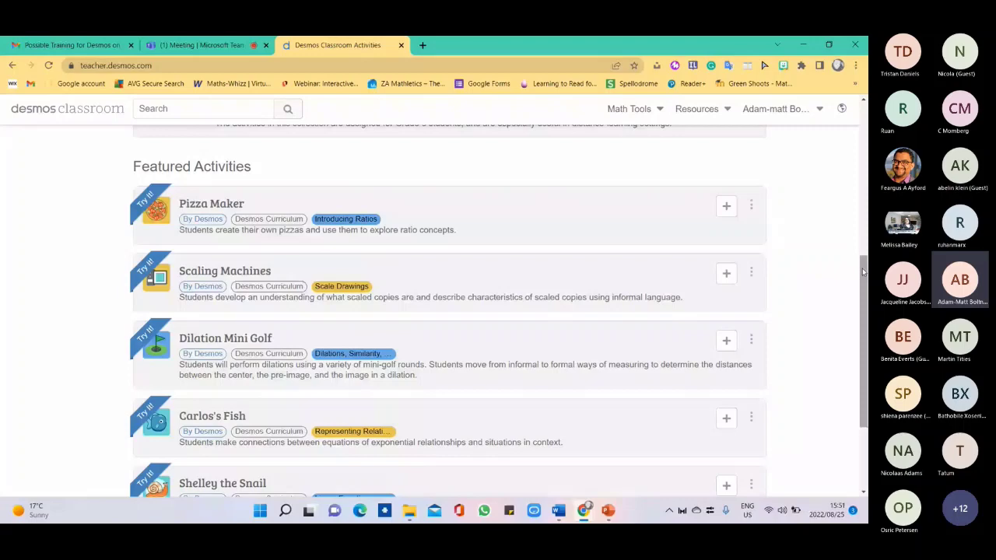
pyautogui.rightClick(840, 166)
pyautogui.click(828, 136)
pyautogui.scroll(3, 323, 307)
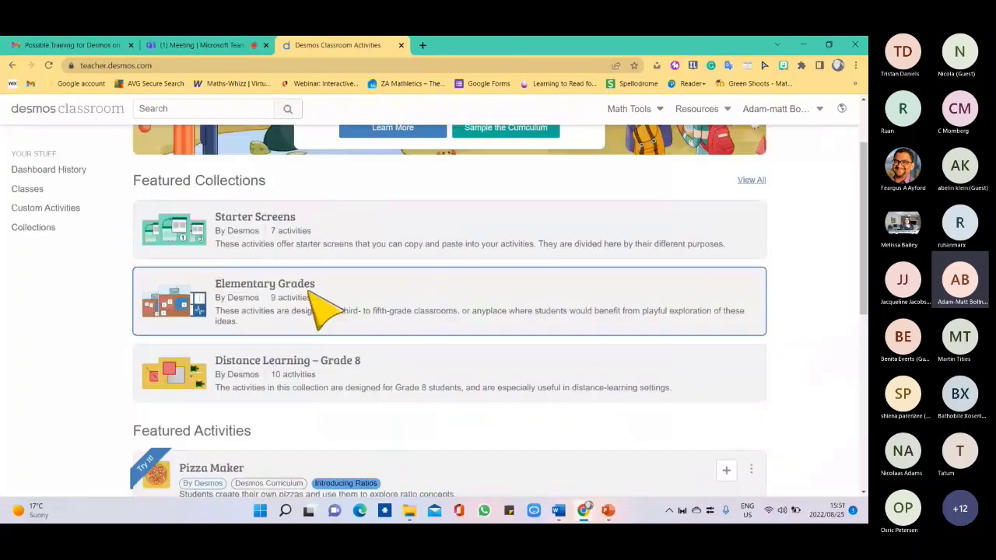
pyautogui.click(307, 237)
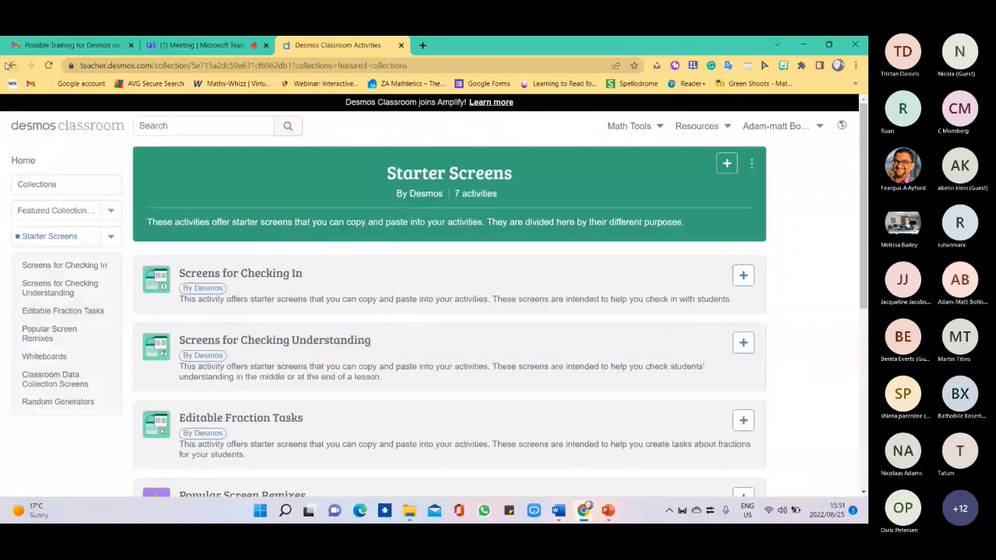
pyautogui.click(10, 66)
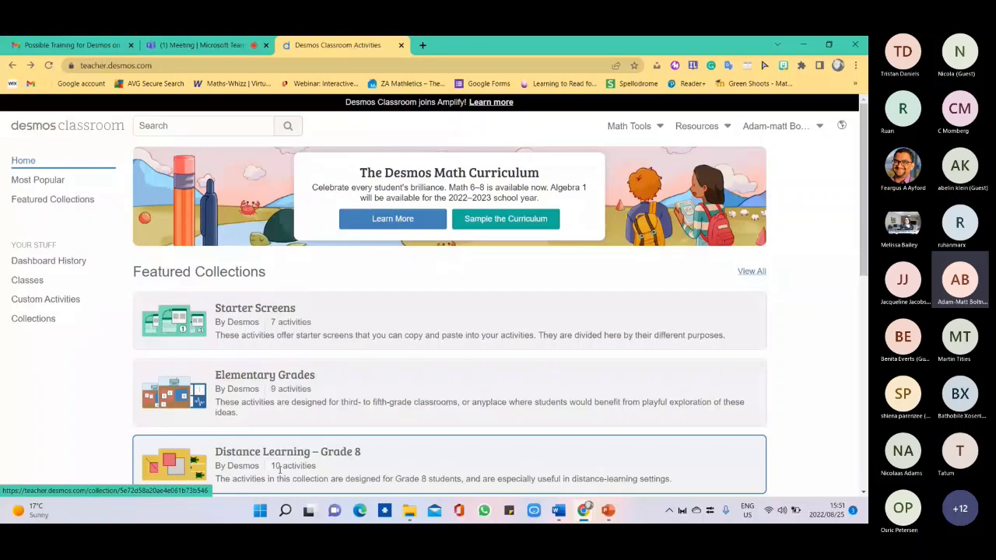
pyautogui.scroll(-1, 279, 469)
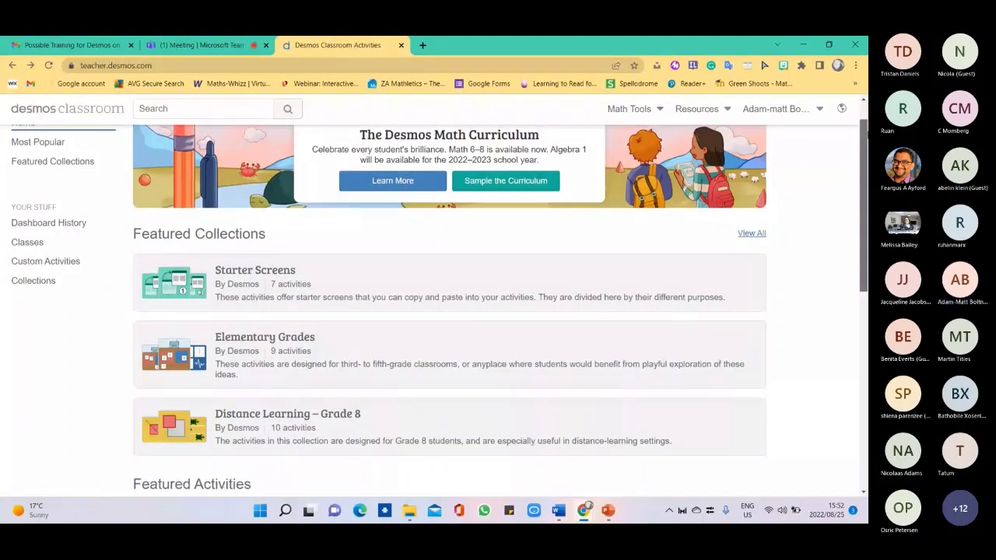
pyautogui.scroll(-3, 261, 372)
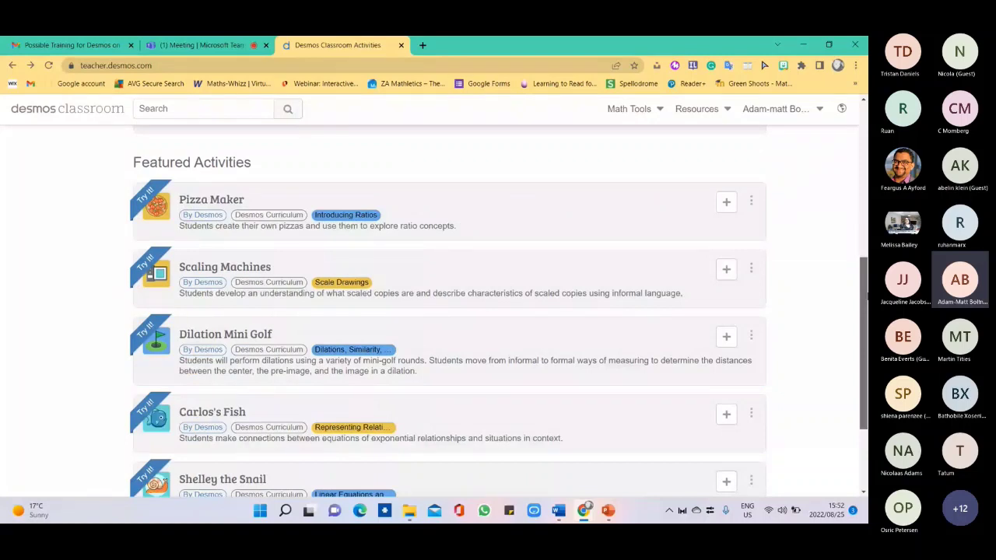
pyautogui.scroll(-1, 259, 166)
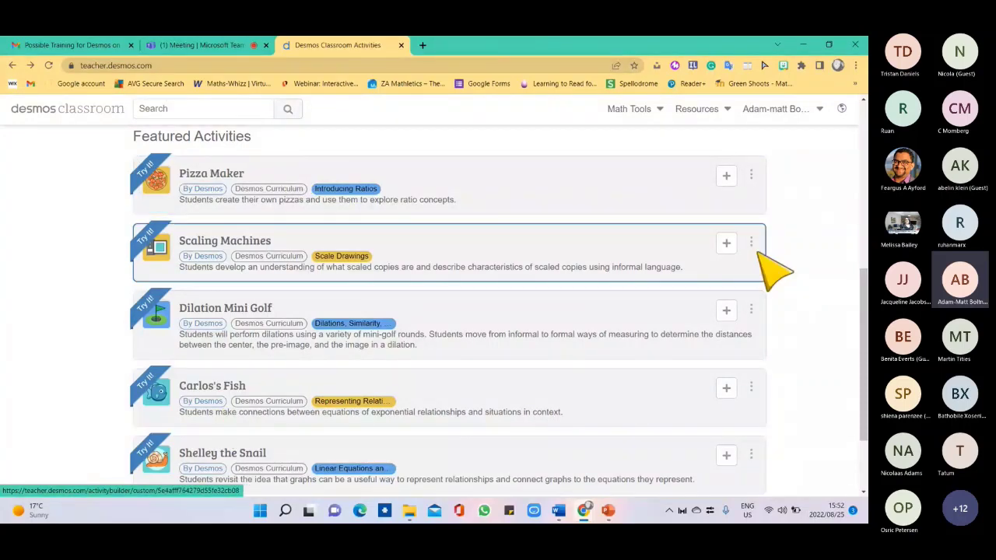
pyautogui.scroll(4, 759, 253)
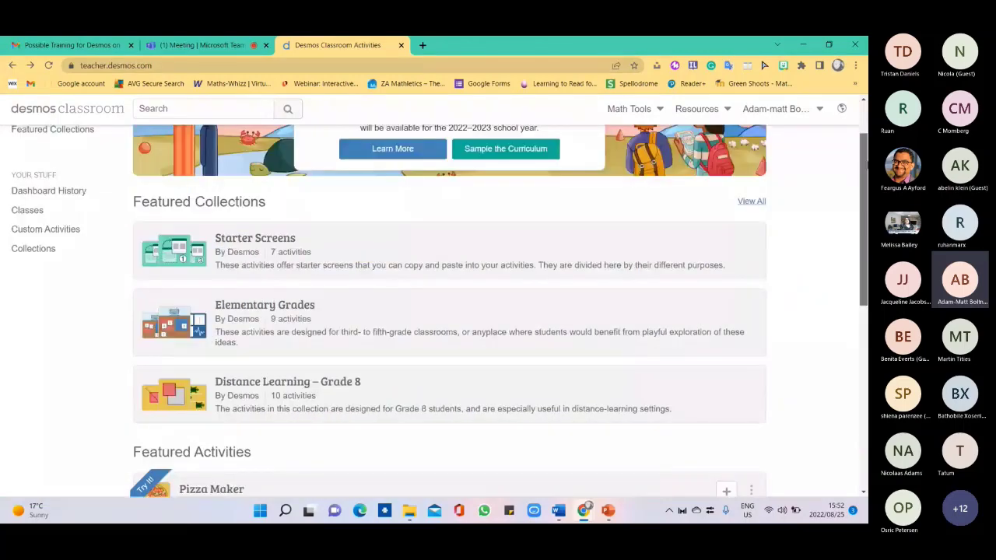
pyautogui.click(296, 260)
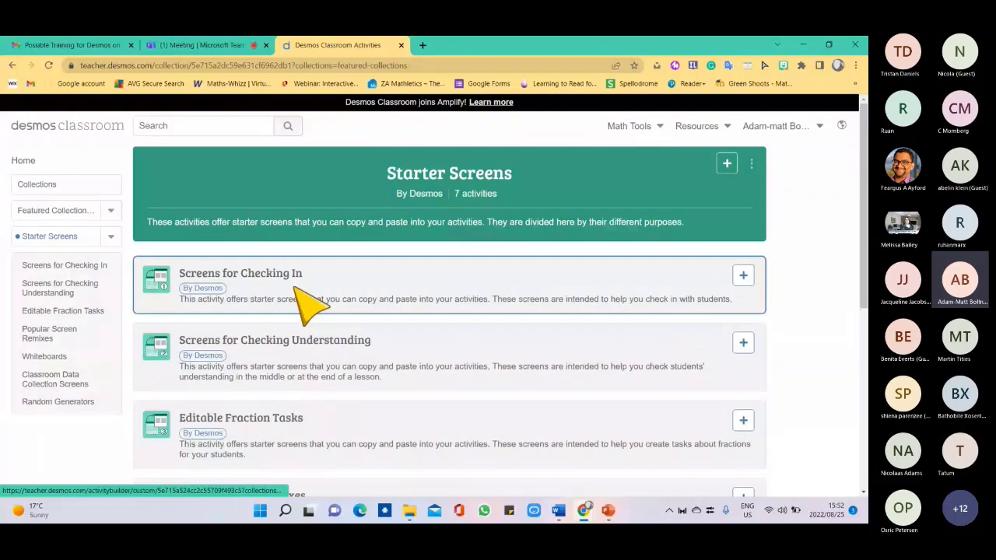
# Open Screens for Checking In and scroll to its seven screens.
pyautogui.click(307, 303)
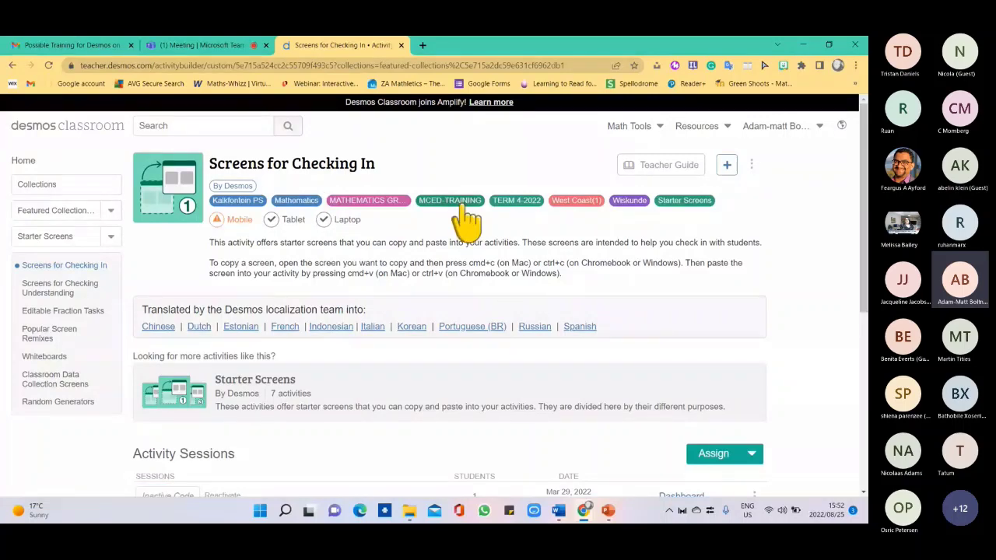
pyautogui.scroll(-1, 467, 222)
pyautogui.scroll(-4, 449, 311)
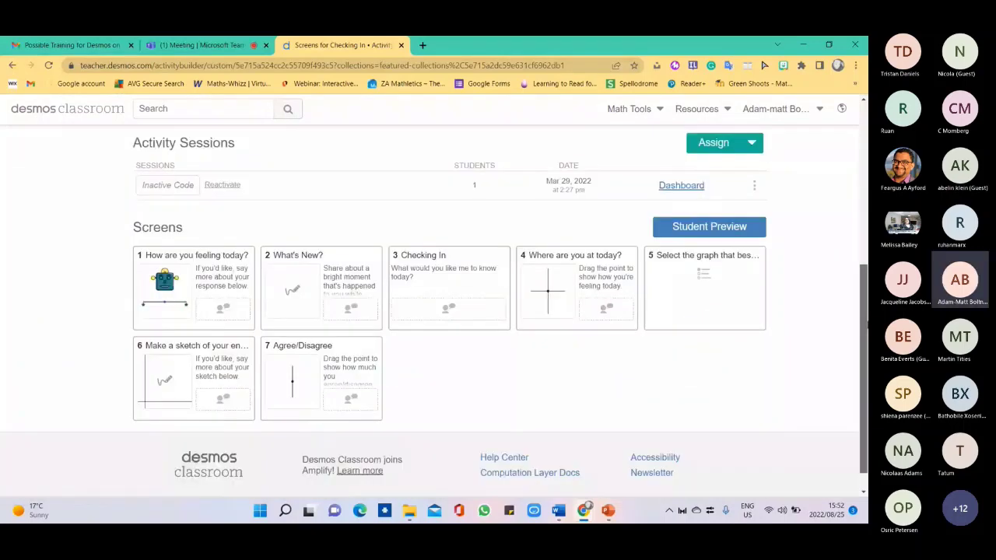
pyautogui.scroll(-1, 221, 281)
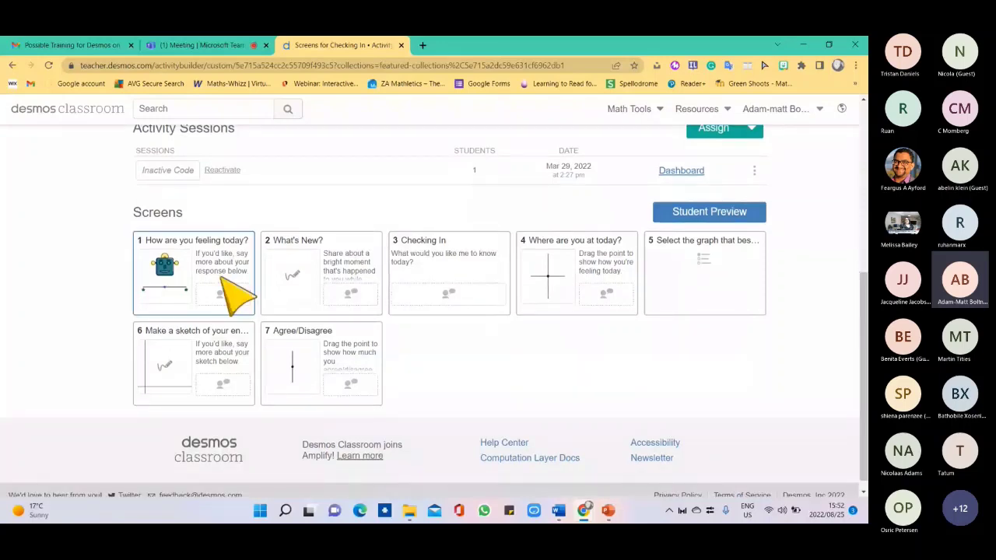
# Preview screen 1 full screen, set the mood slider to happy, and submit 'Because we are doing DESMOS'.
pyautogui.click(221, 282)
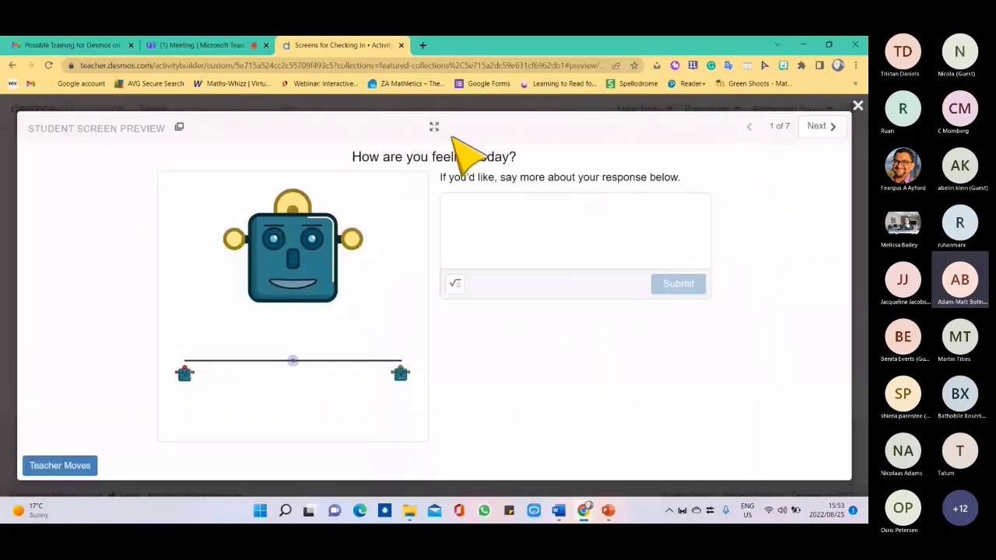
pyautogui.click(434, 127)
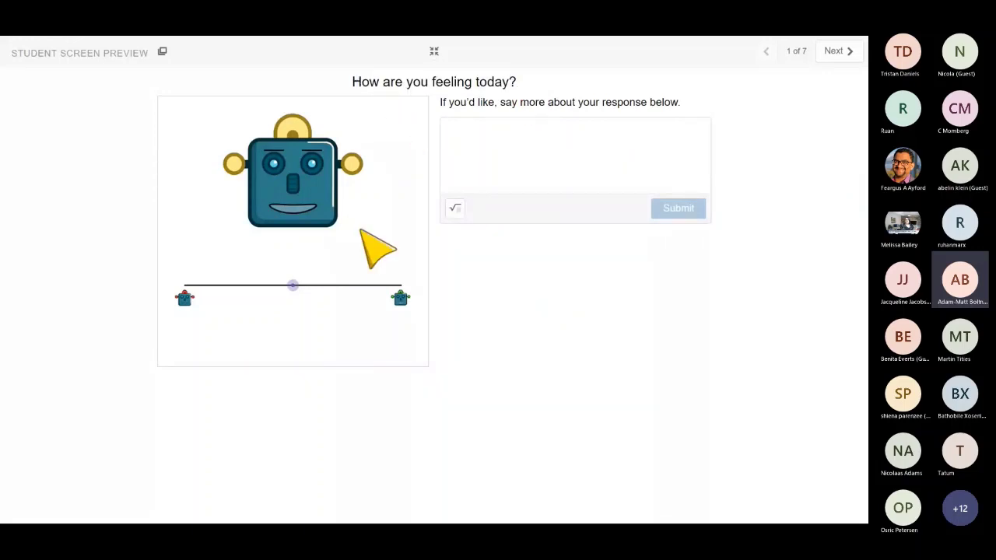
pyautogui.moveTo(294, 286); pyautogui.dragTo(413, 303)
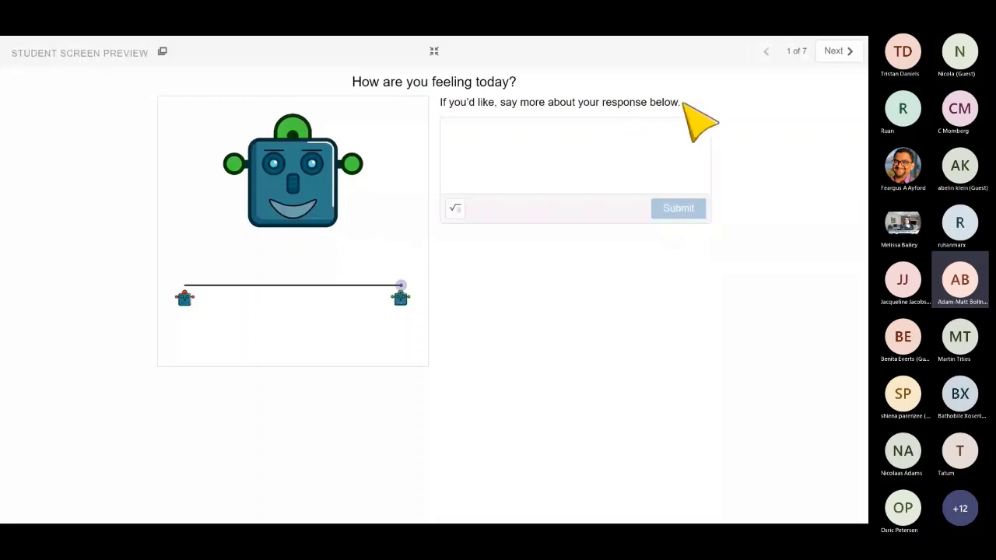
pyautogui.click(462, 132)
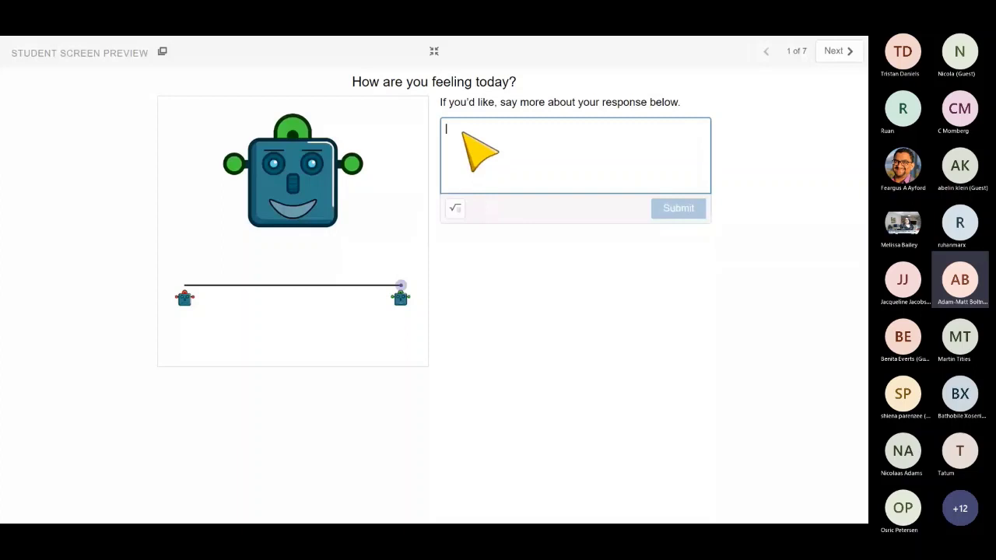
pyautogui.write('B')
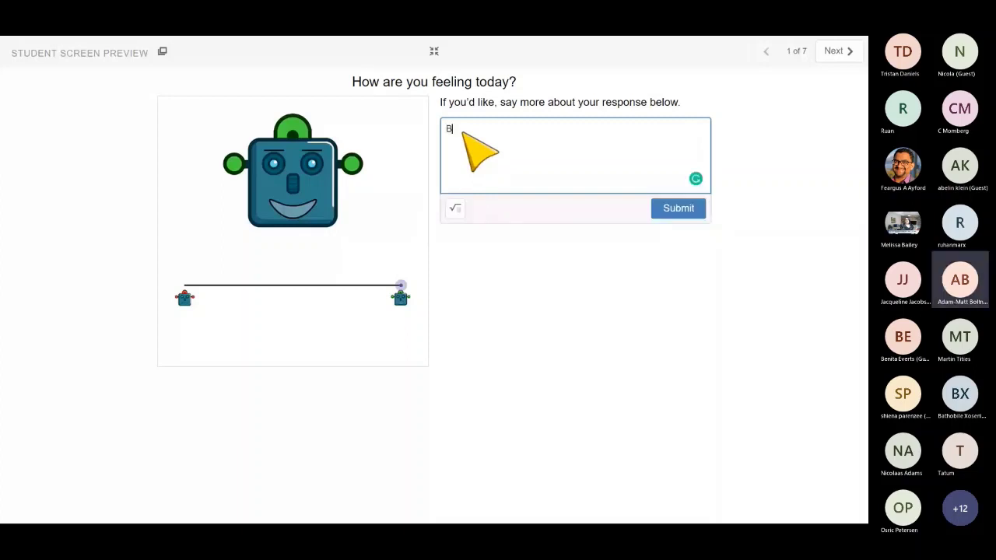
pyautogui.write('ecause we are doing DESM')
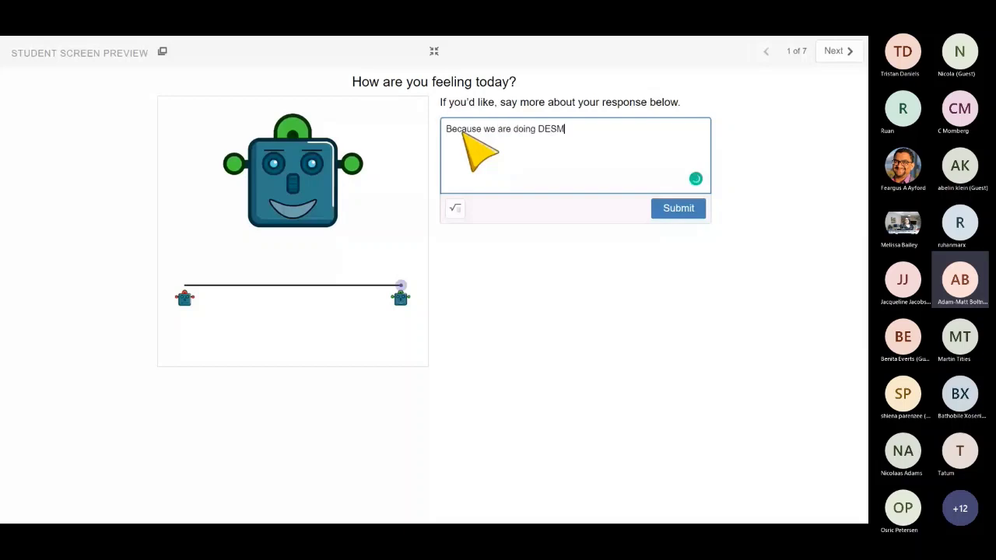
pyautogui.write('OS')
pyautogui.click(671, 207)
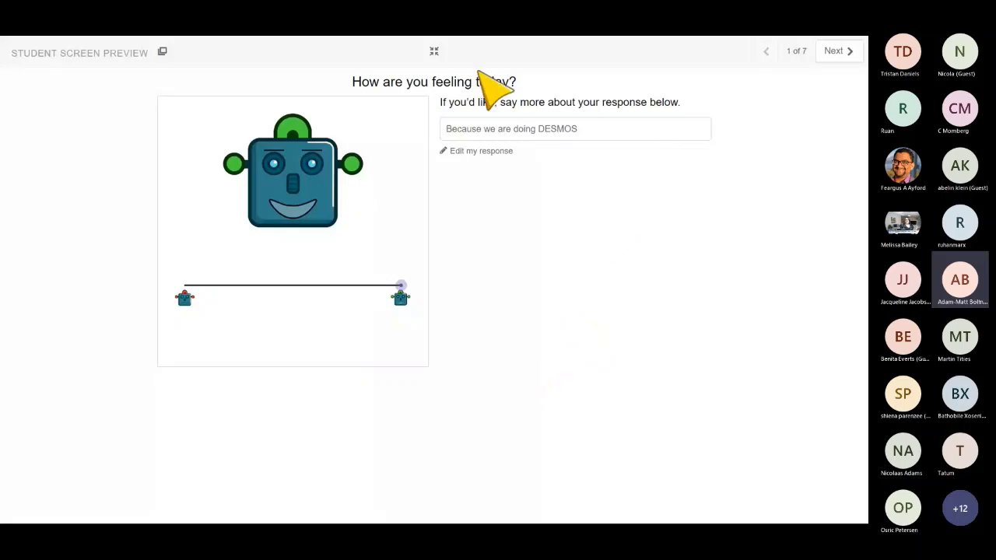
pyautogui.click(434, 51)
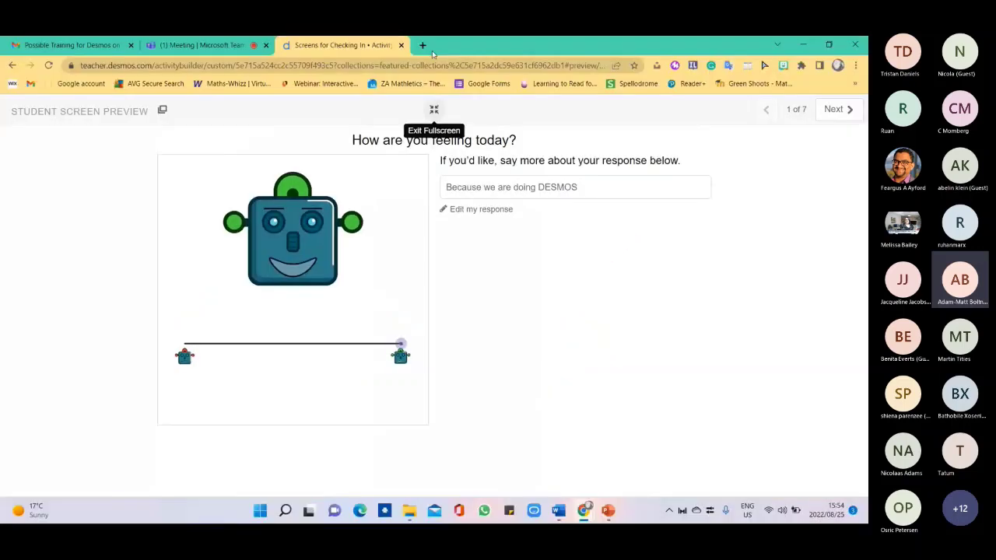
# Advance to screen 2, What's New?, and sketch a heart with the Pencil.
pyautogui.click(827, 129)
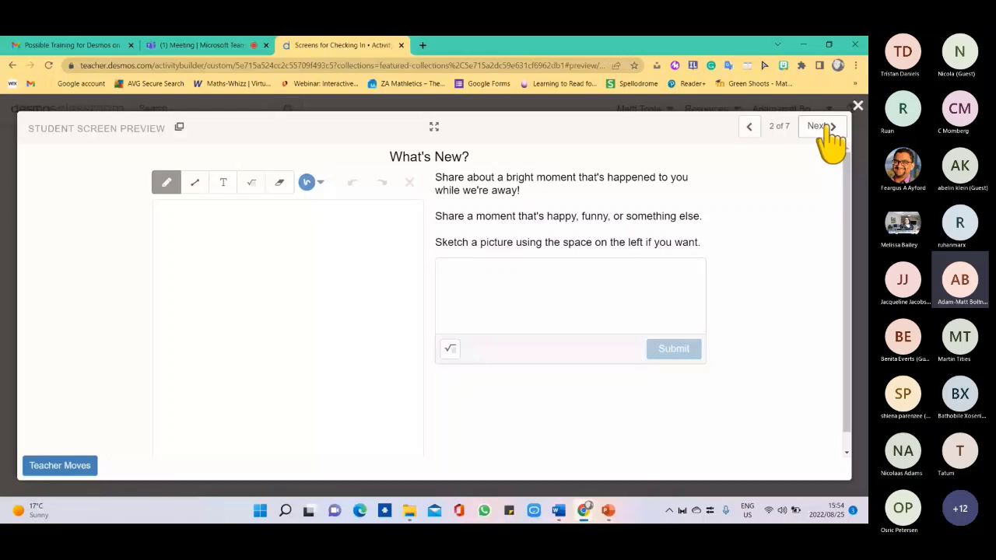
pyautogui.moveTo(306, 263)
pyautogui.mouseDown()
pyautogui.moveTo(382, 272)
pyautogui.moveTo(310, 372)
pyautogui.mouseUp()
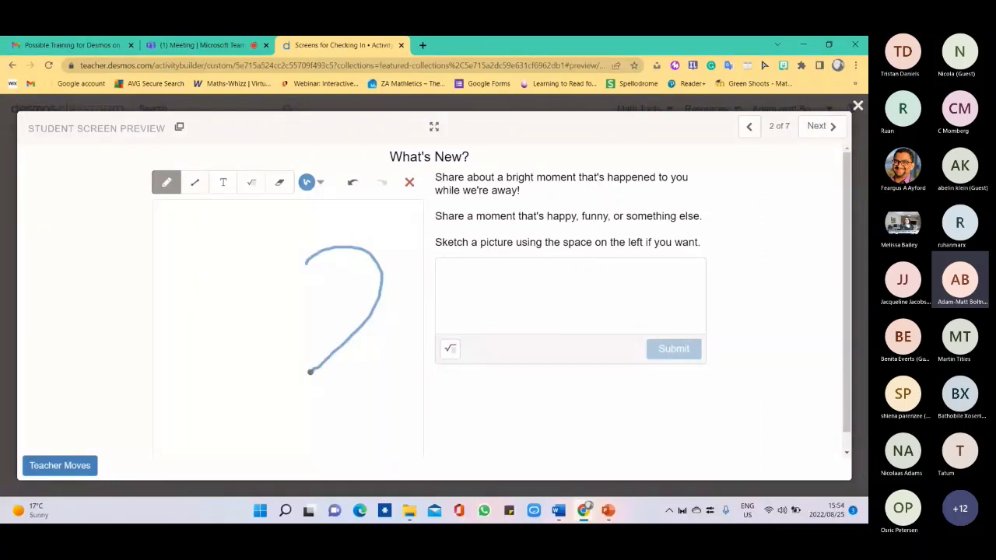
pyautogui.moveTo(306, 263); pyautogui.dragTo(300, 368)
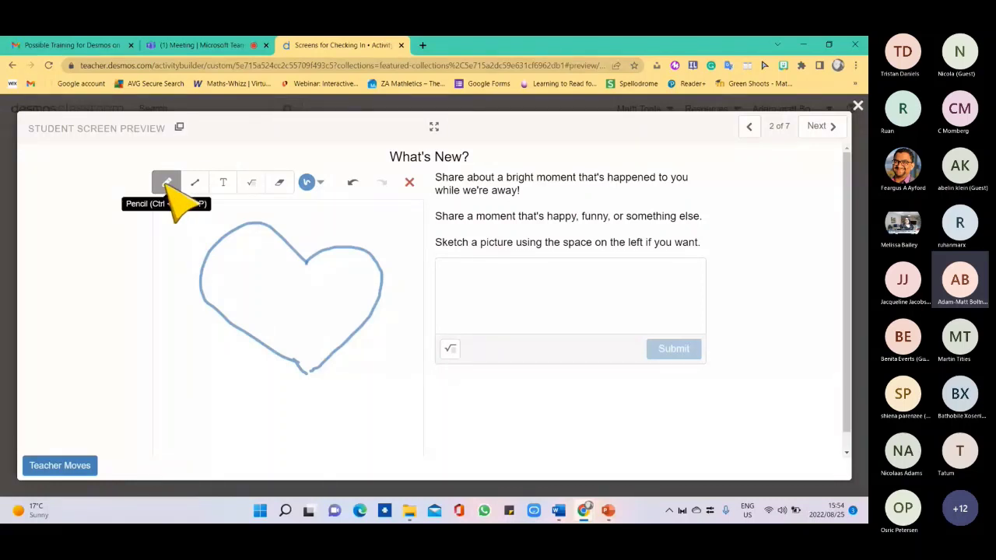
# Draw a straight diagonal arrow through the heart with the Line tool.
pyautogui.click(194, 182)
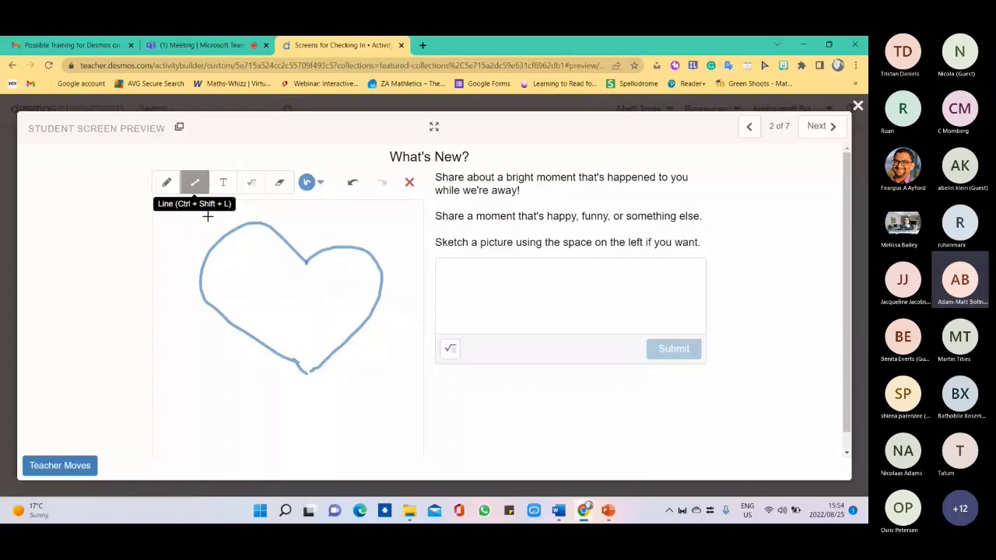
pyautogui.moveTo(207, 221); pyautogui.dragTo(392, 378)
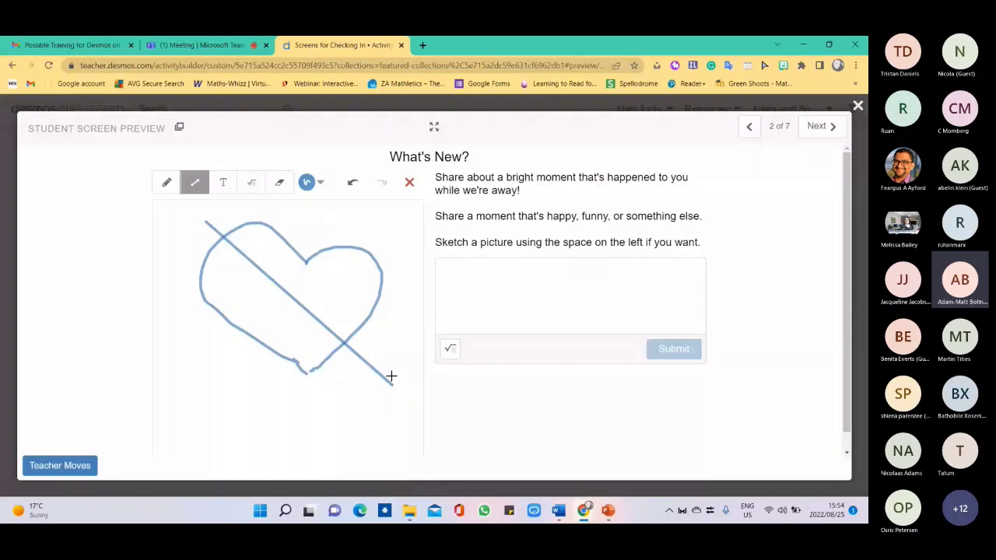
pyautogui.moveTo(395, 386); pyautogui.dragTo(367, 389)
pyautogui.moveTo(395, 387); pyautogui.dragTo(393, 370)
pyautogui.moveTo(231, 240); pyautogui.dragTo(228, 250)
pyautogui.rightClick(327, 337)
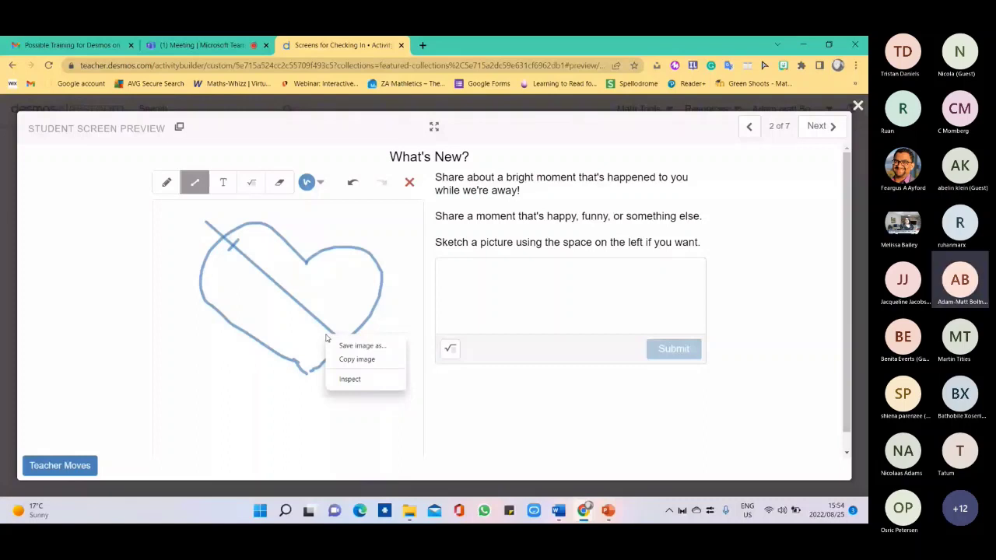
# Finish the arrow and add a black 'Heart' text label above the heart.
pyautogui.moveTo(327, 327); pyautogui.dragTo(395, 385)
pyautogui.click(222, 182)
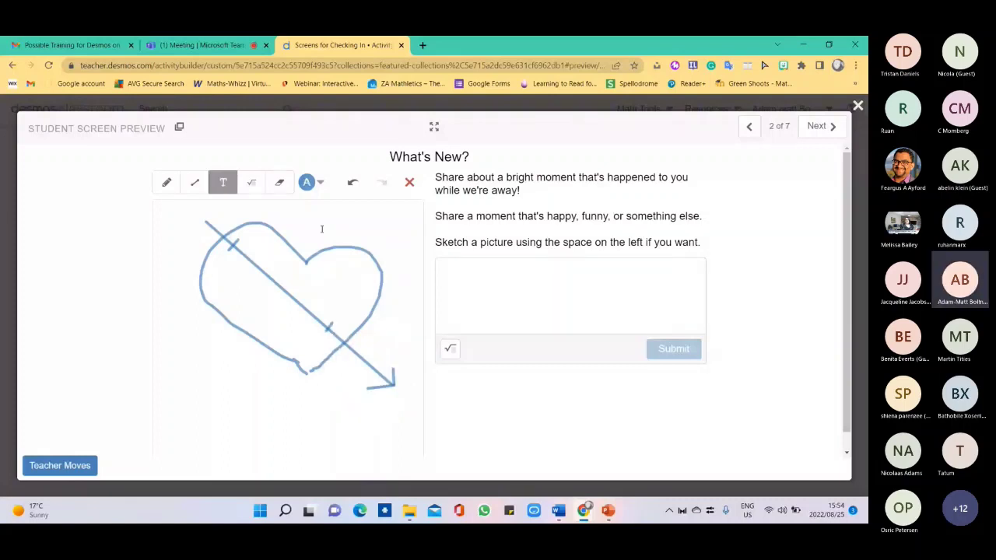
pyautogui.click(321, 229)
pyautogui.write('H')
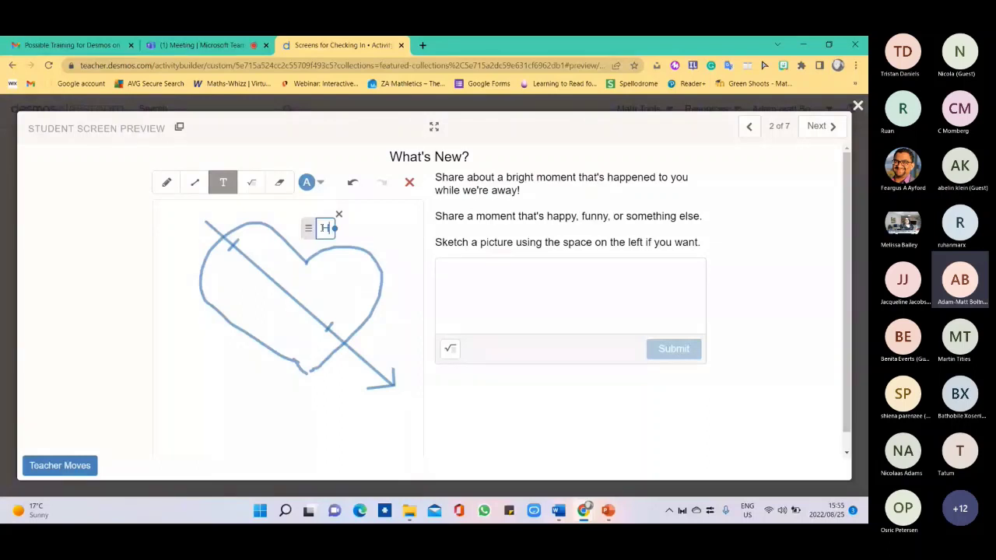
pyautogui.write('eart')
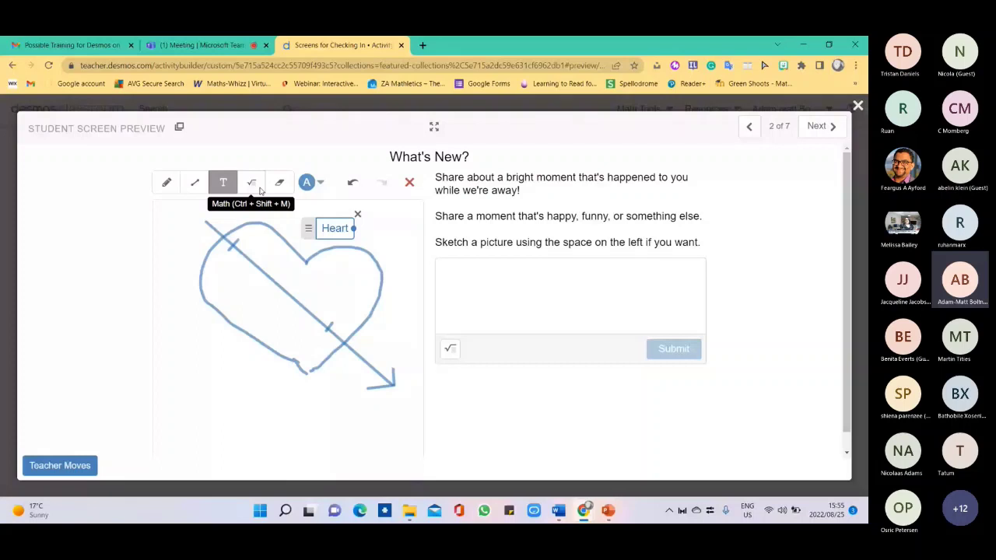
pyautogui.click(362, 148)
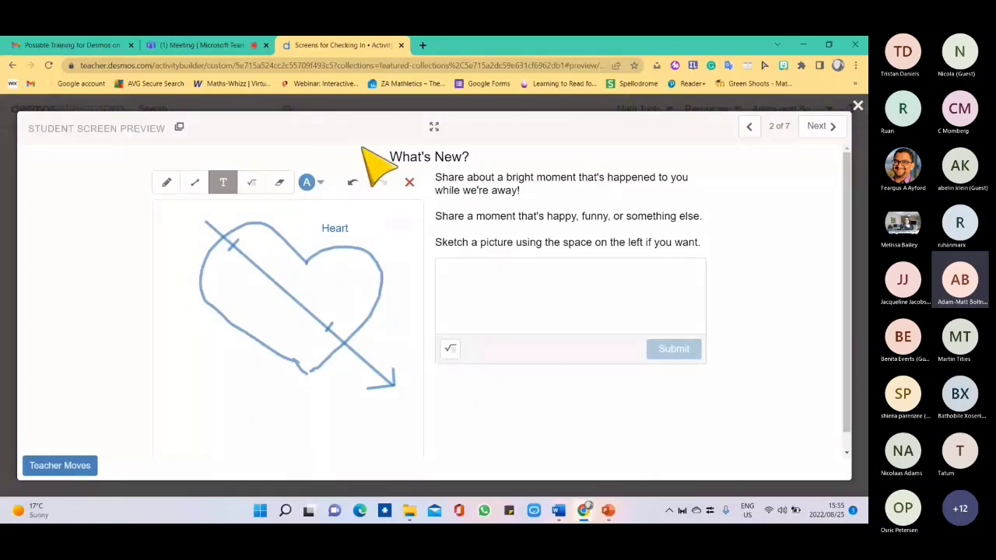
pyautogui.click(317, 182)
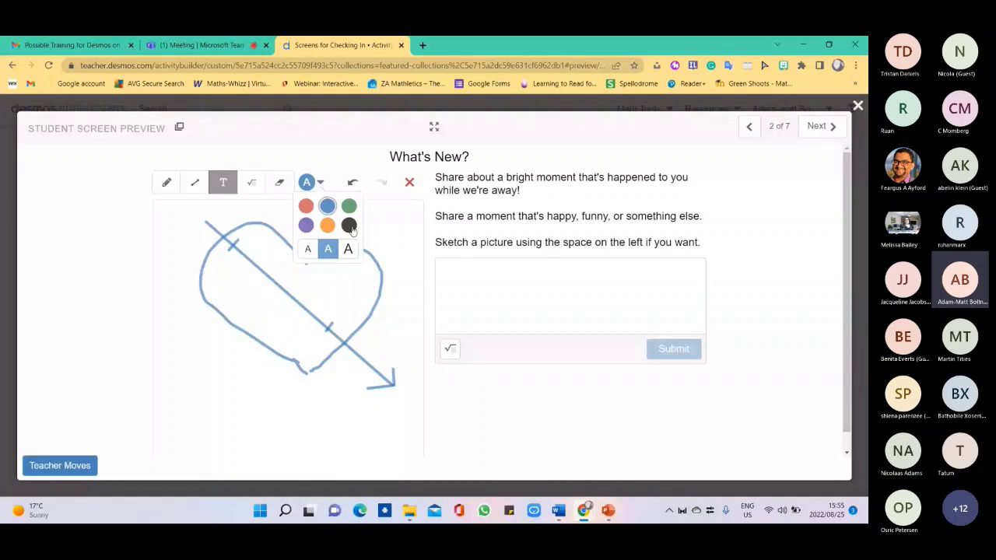
pyautogui.click(349, 226)
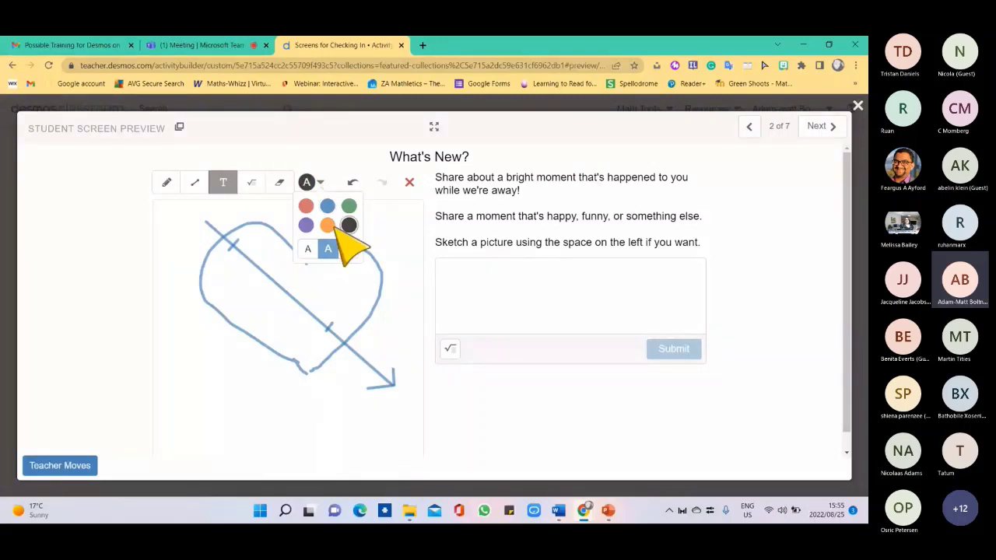
pyautogui.click(226, 185)
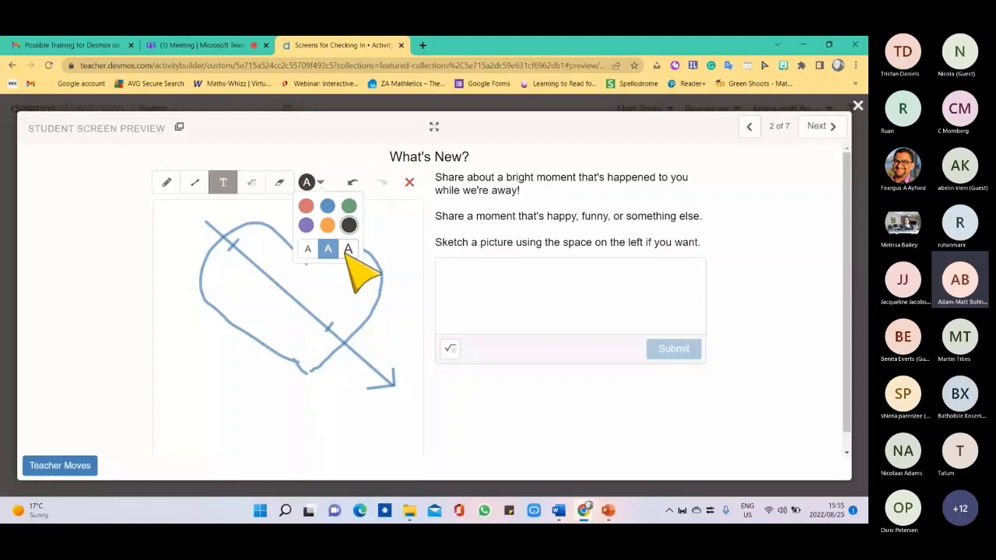
# Erase the heart's top and right side, then close the student preview.
pyautogui.click(167, 188)
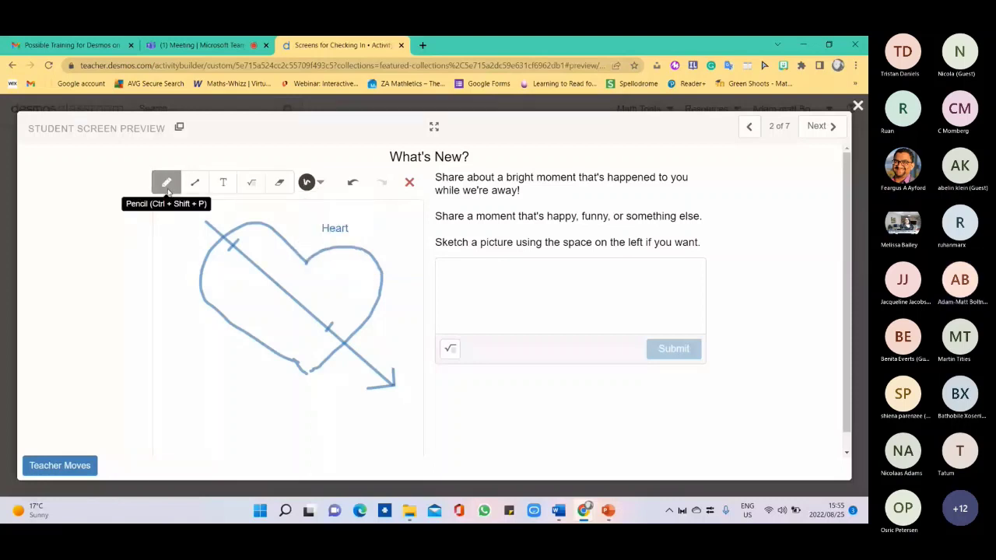
pyautogui.click(310, 182)
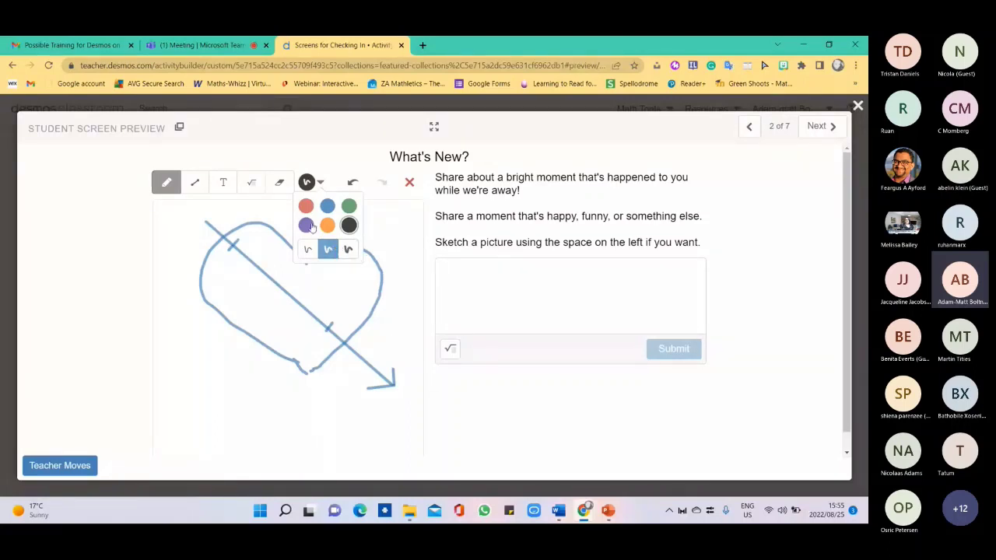
pyautogui.click(280, 182)
pyautogui.moveTo(341, 246); pyautogui.dragTo(379, 241)
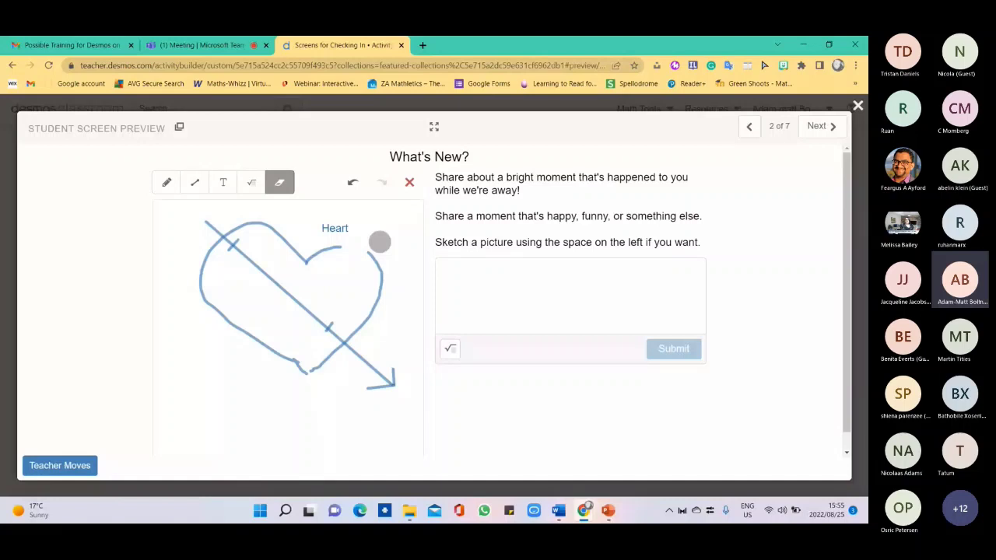
pyautogui.moveTo(379, 242); pyautogui.dragTo(274, 243)
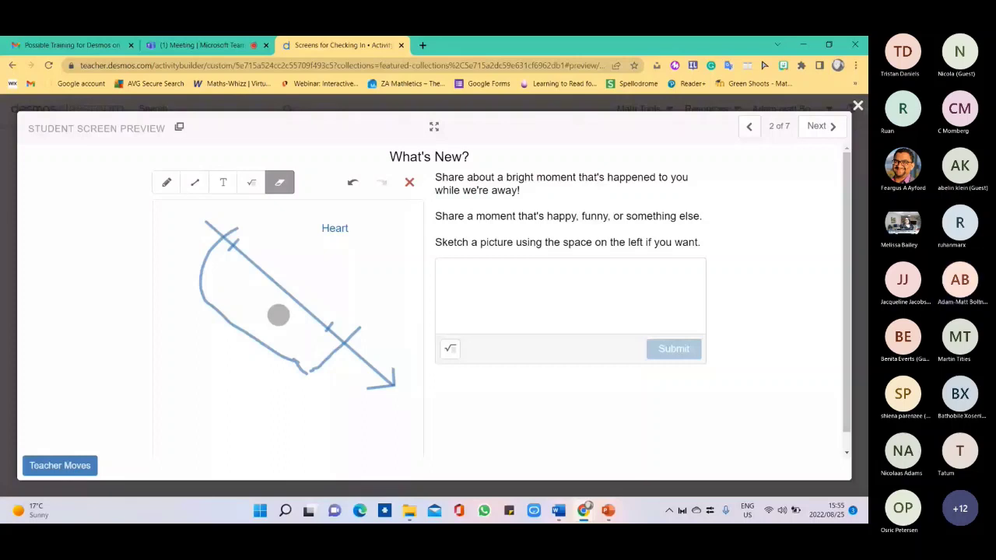
pyautogui.click(857, 105)
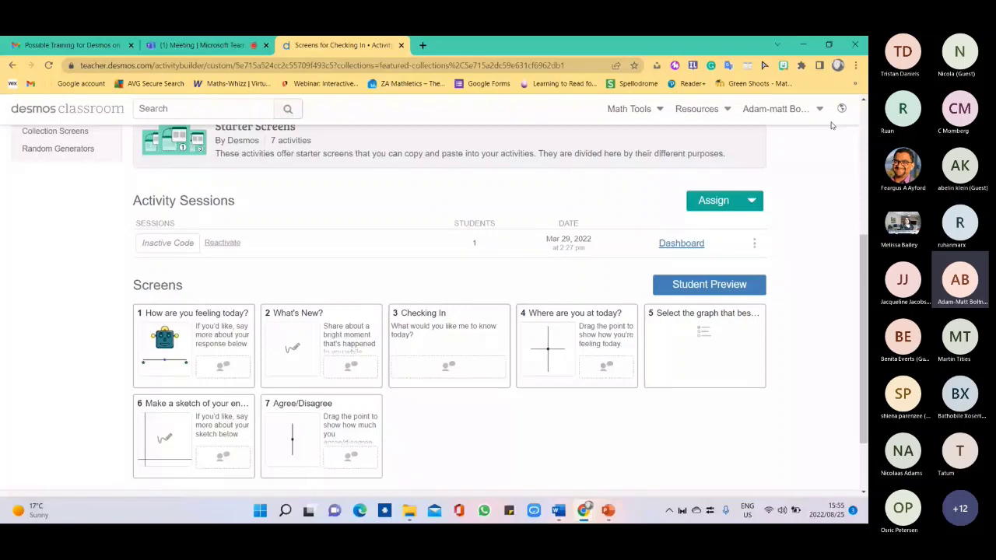
# Reopen the student preview, advance to screen 4, and place the mood point in Positive/Tired.
pyautogui.click(709, 284)
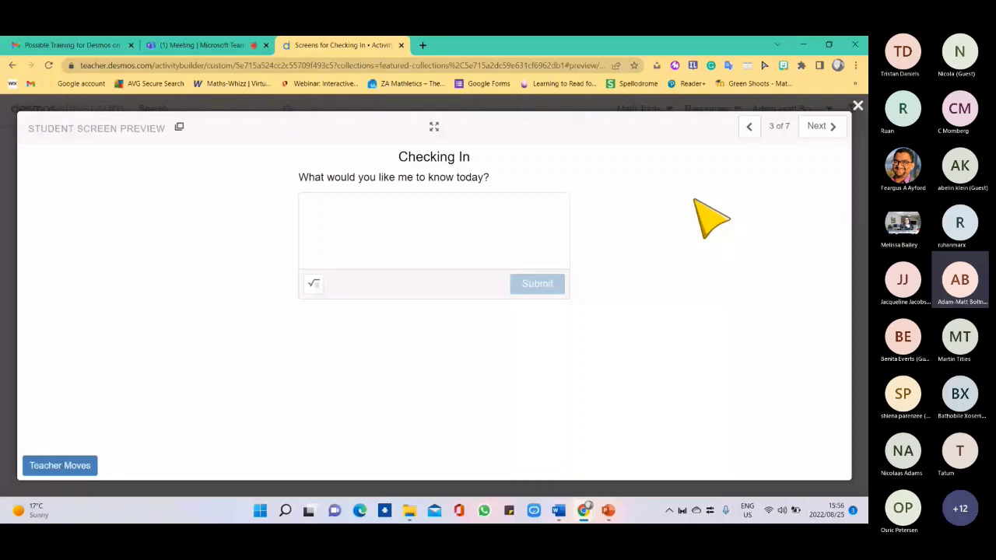
pyautogui.press('Right')
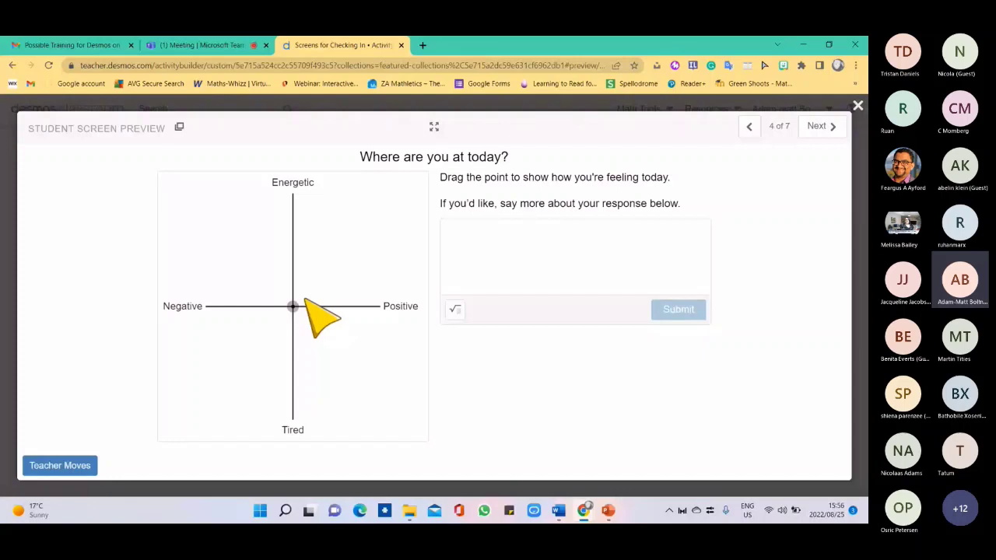
pyautogui.moveTo(294, 305); pyautogui.dragTo(214, 236)
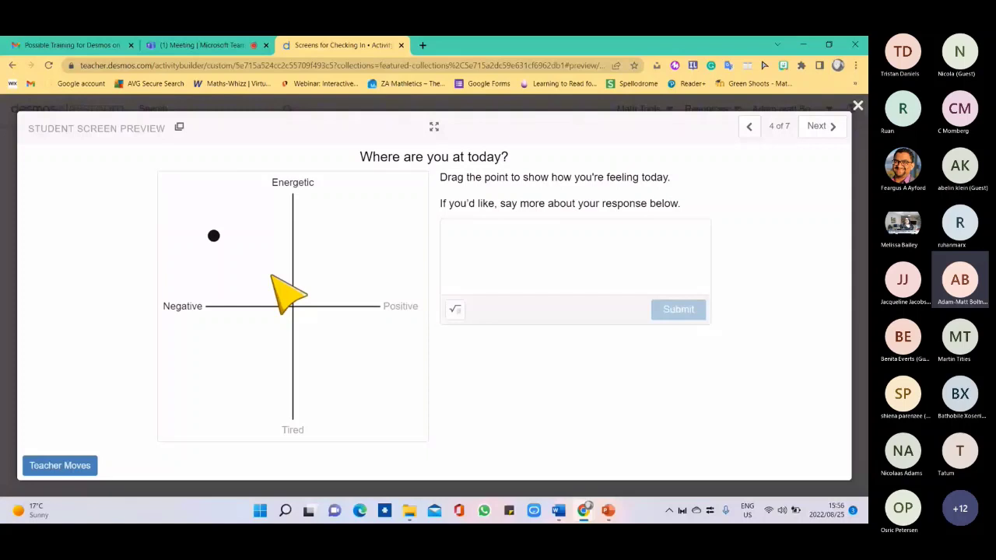
pyautogui.moveTo(214, 236); pyautogui.dragTo(373, 409)
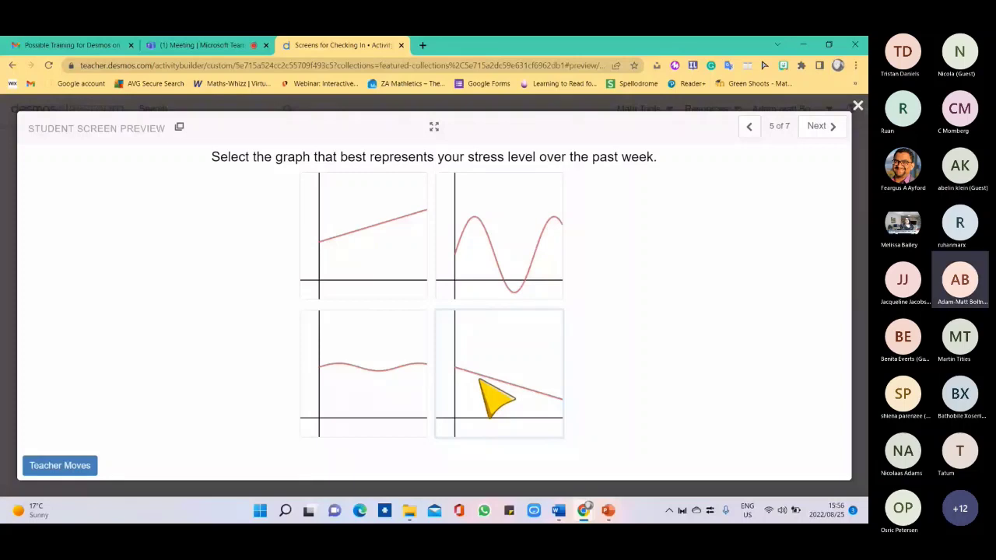
# Pick the steadily rising stress graph, then sketch a rising energy curve over two weeks.
pyautogui.scroll(-2, 496, 398)
pyautogui.click(554, 356)
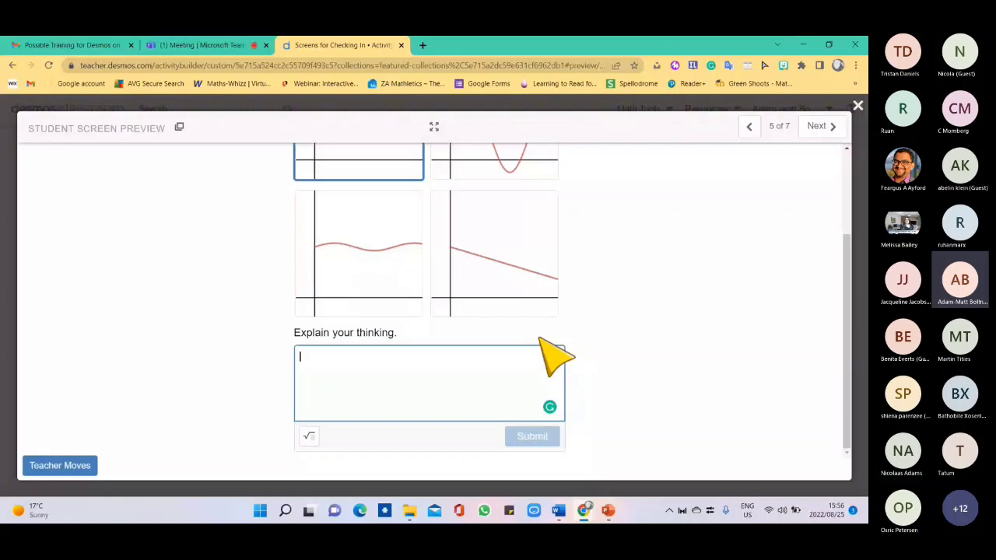
pyautogui.click(820, 125)
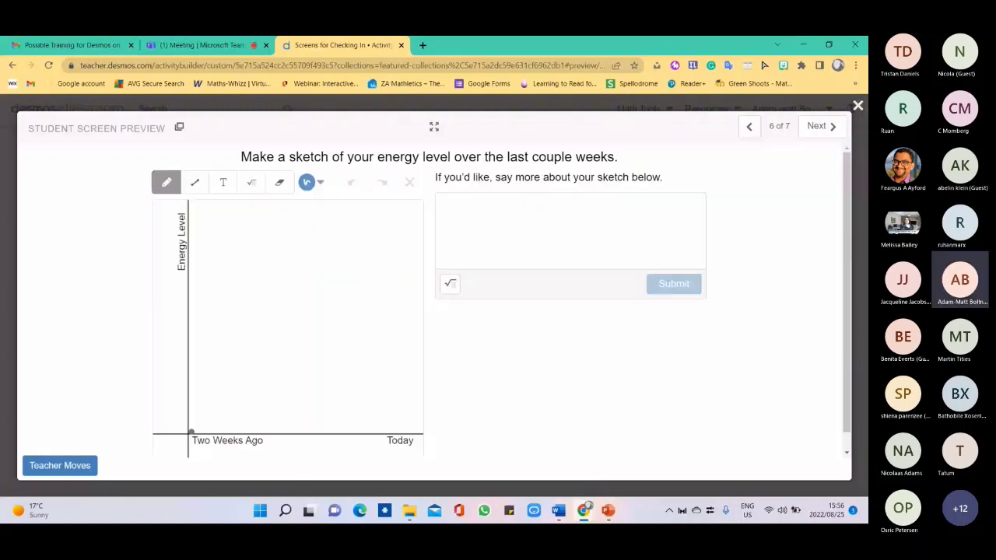
pyautogui.moveTo(191, 430); pyautogui.dragTo(384, 249)
# Set the Agree/Disagree point just below the middle, then close the preview.
pyautogui.rightClick(817, 129)
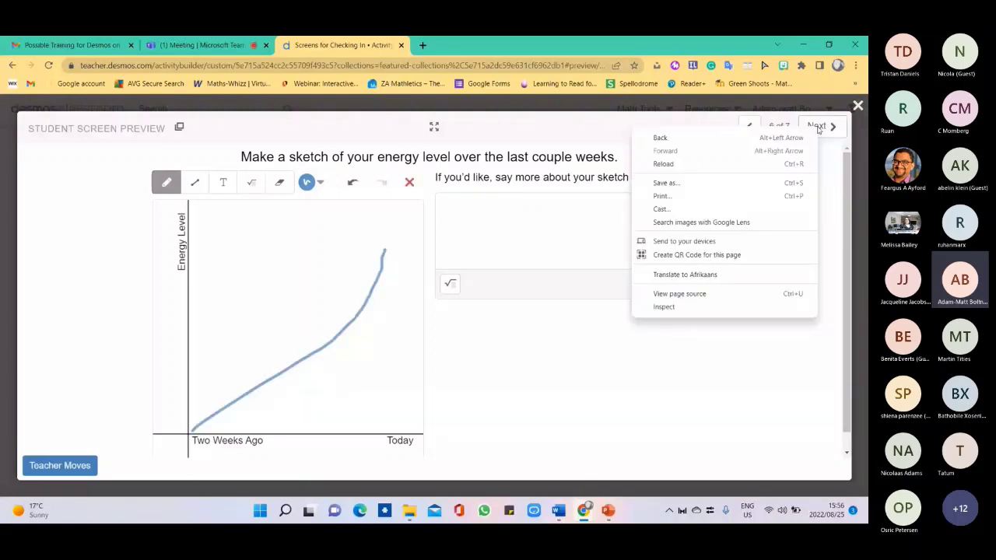
pyautogui.click(817, 127)
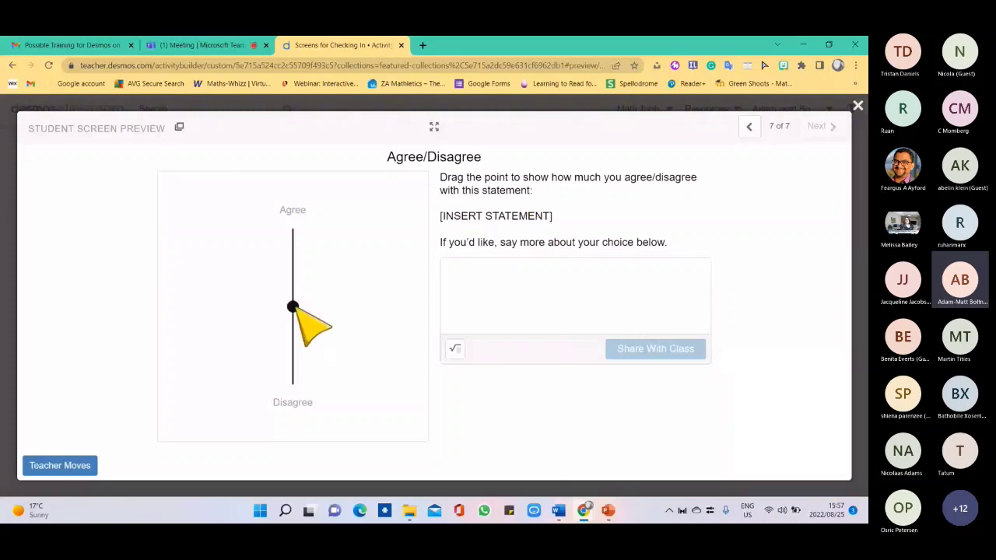
pyautogui.moveTo(292, 306); pyautogui.dragTo(292, 267)
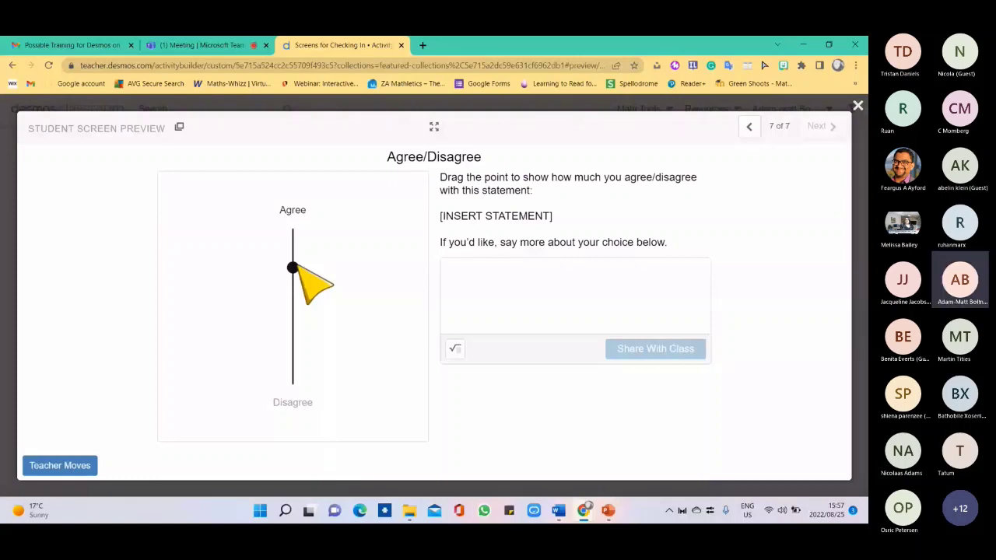
pyautogui.moveTo(292, 268); pyautogui.dragTo(292, 313)
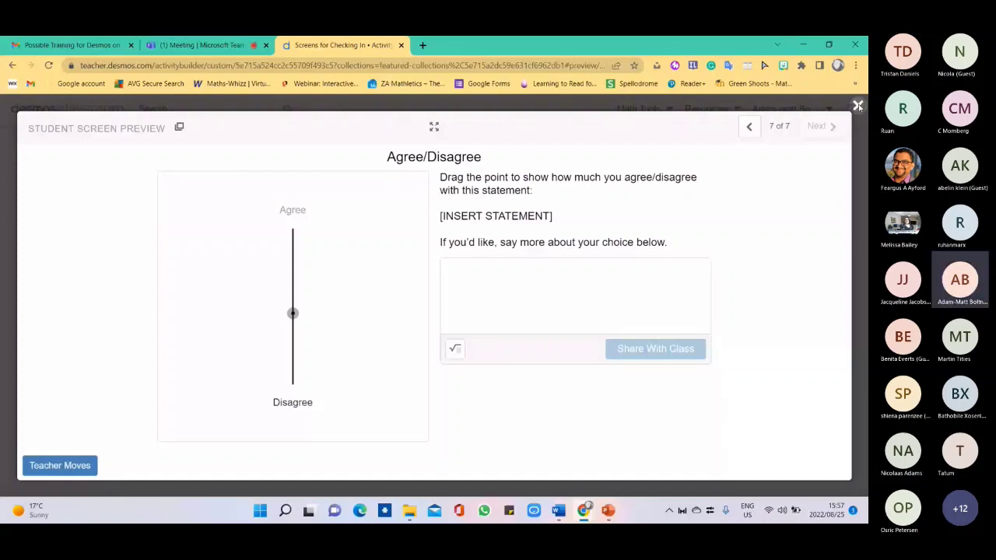
pyautogui.click(857, 105)
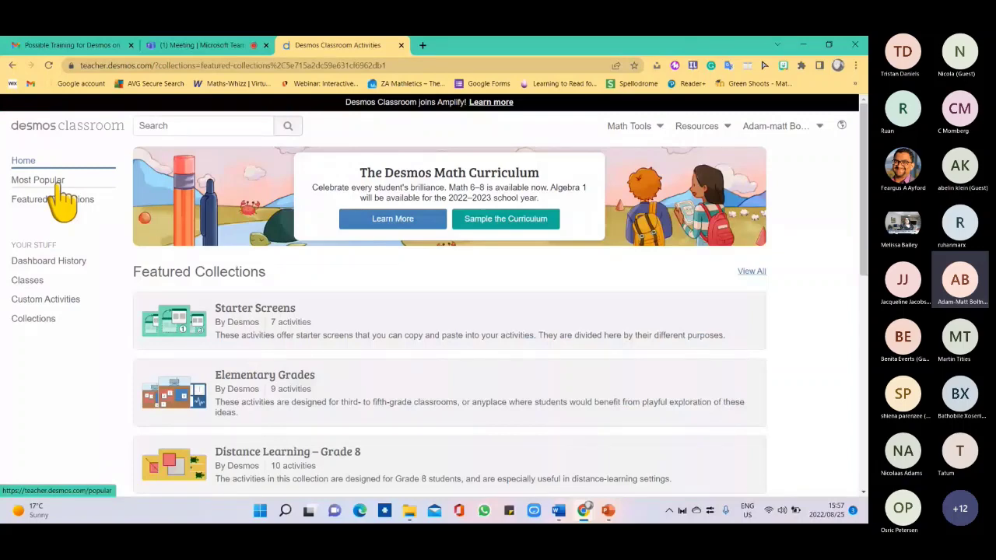
# Open the Getting to Know Each Other activity from the Most Popular list.
pyautogui.click(37, 180)
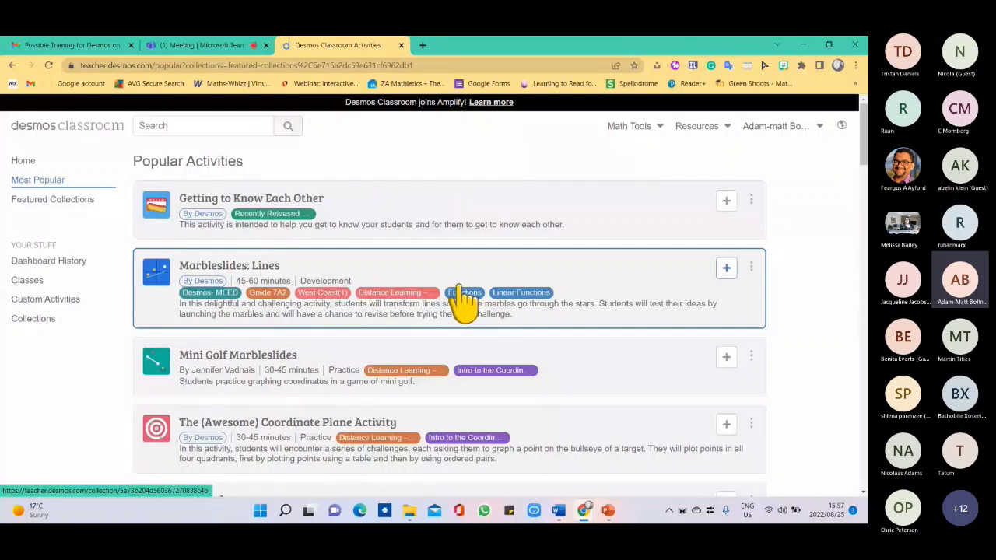
pyautogui.moveTo(864, 140); pyautogui.dragTo(864, 137)
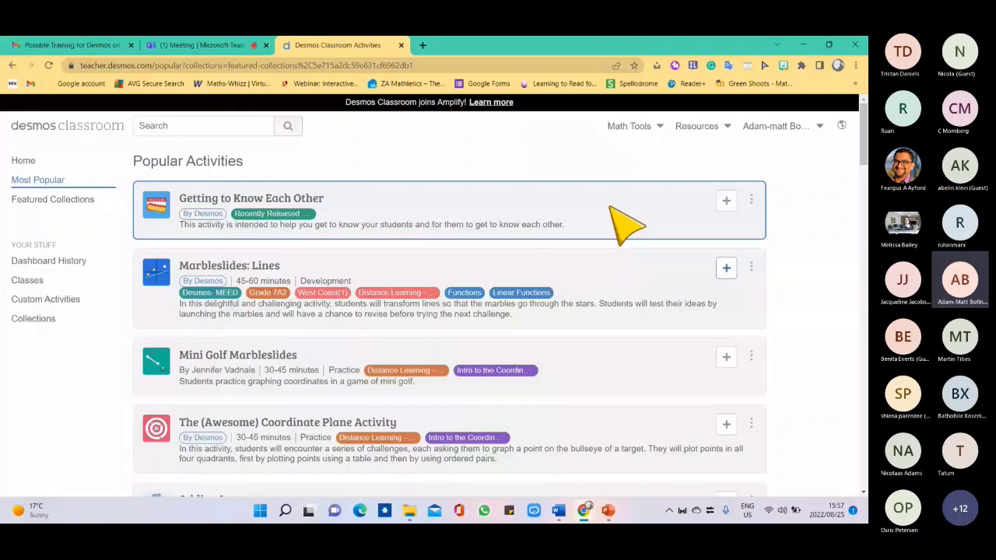
pyautogui.click(611, 208)
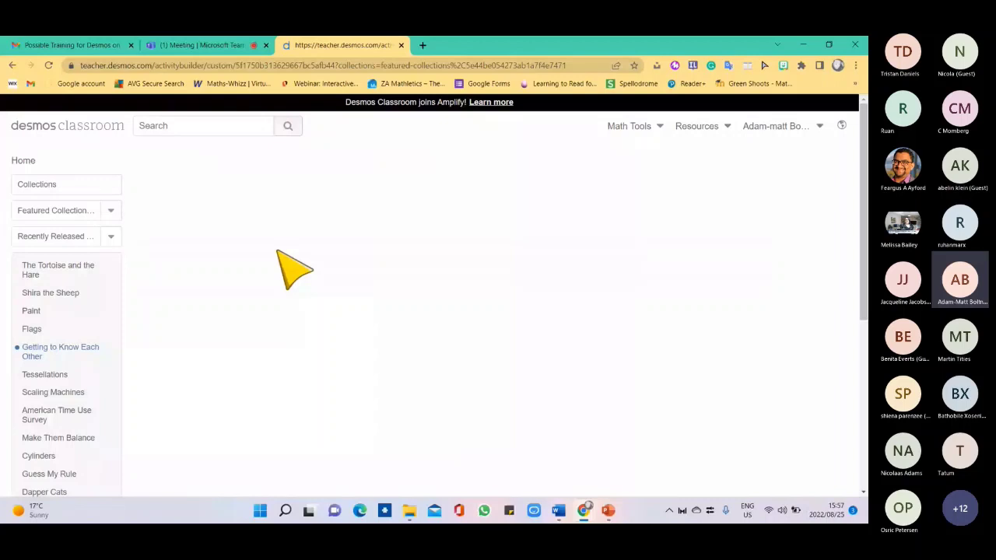
# Enter a student name in My name is and a nickname in I like to be called.
pyautogui.click(608, 209)
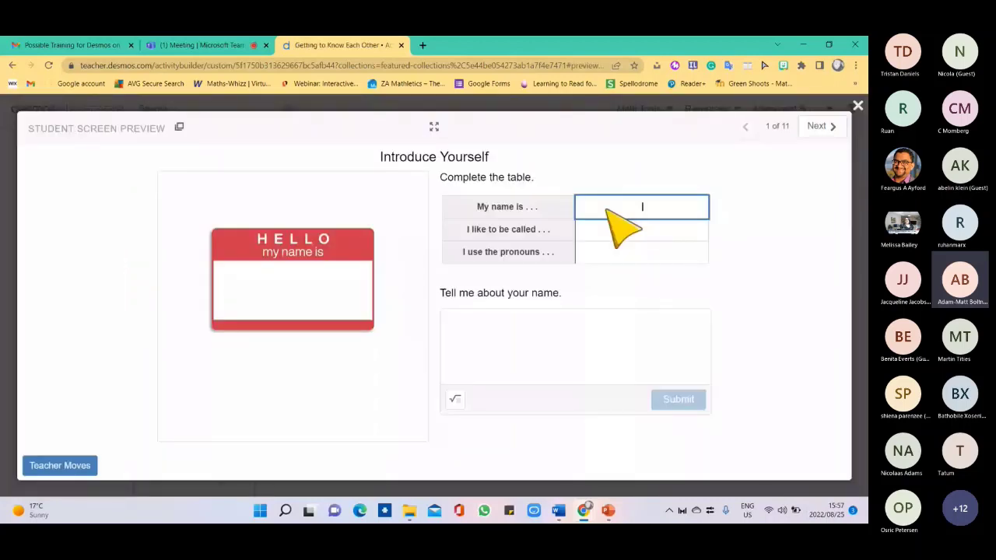
pyautogui.write('Adam')
pyautogui.click(563, 331)
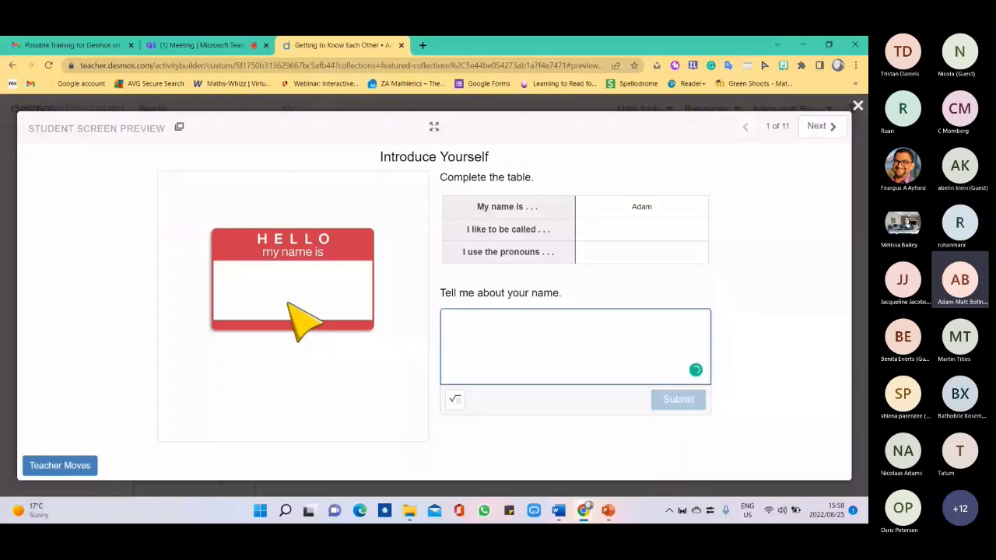
pyautogui.click(611, 233)
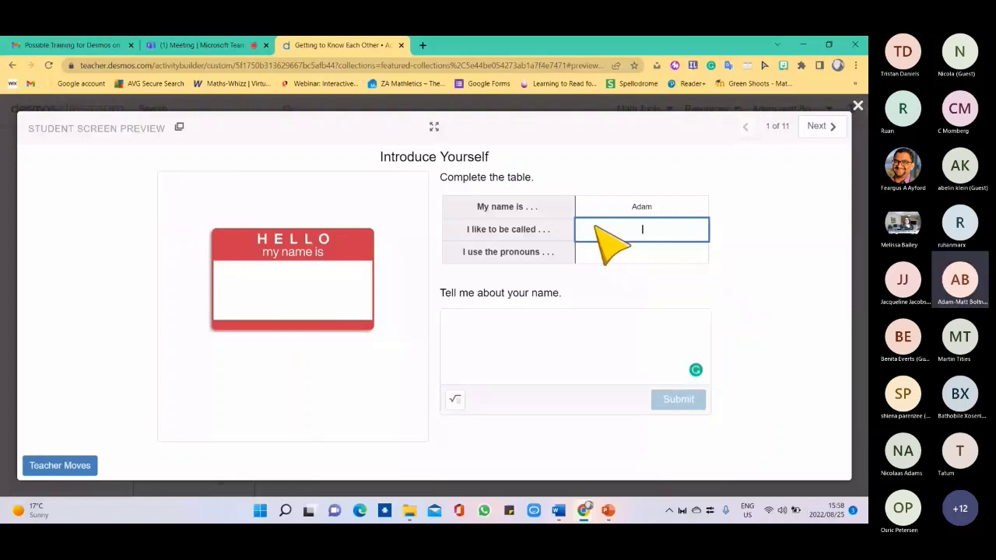
pyautogui.write('Matt')
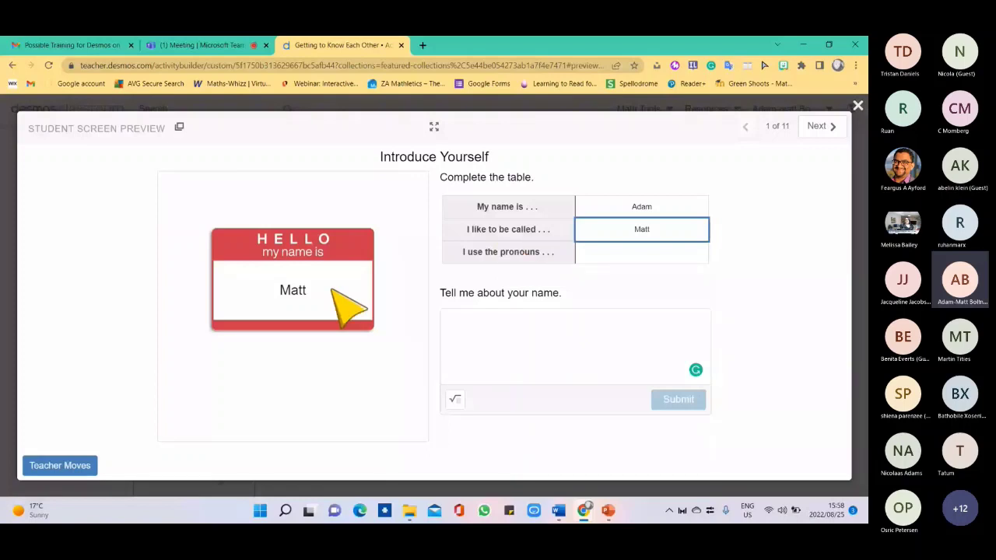
# Advance through Write About You to Talking Points, then return to the Popular Activities list.
pyautogui.press('Right')
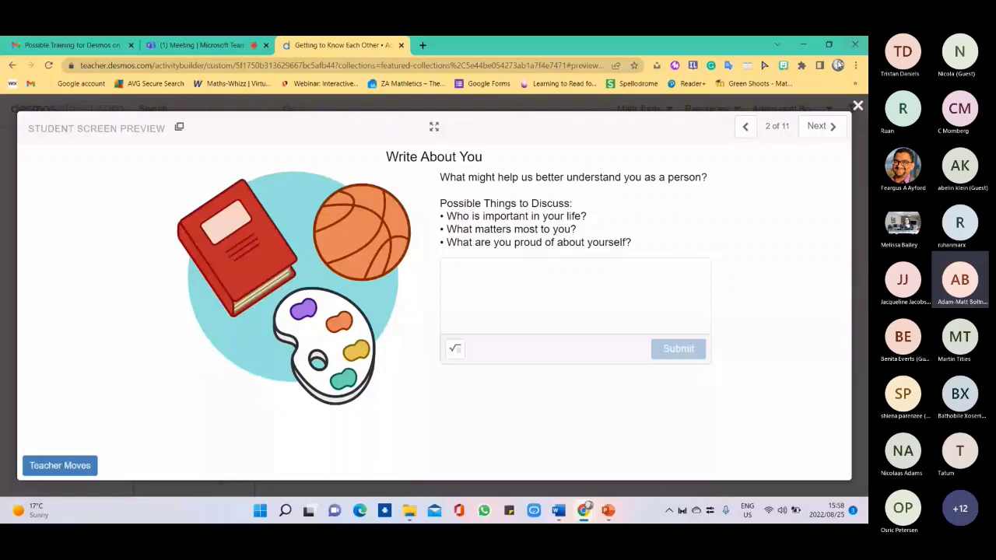
pyautogui.press('Right')
pyautogui.press('Right')
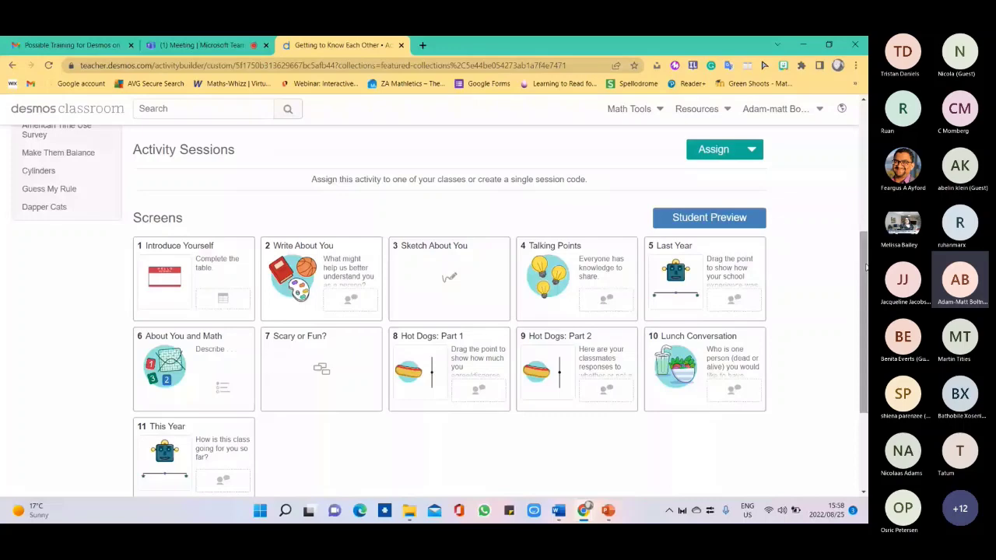
pyautogui.hotkey('alt', 'Left')
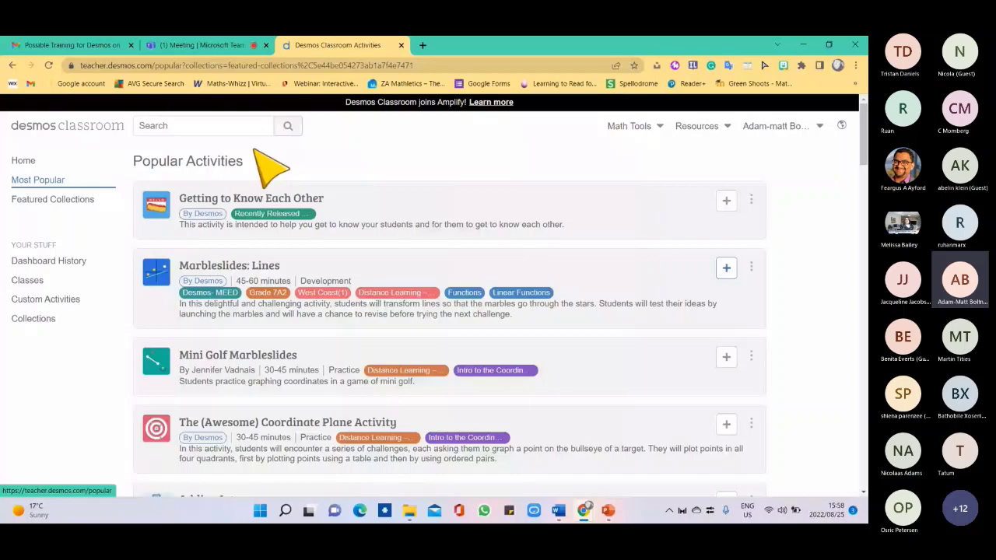
pyautogui.scroll(-15, 265, 160)
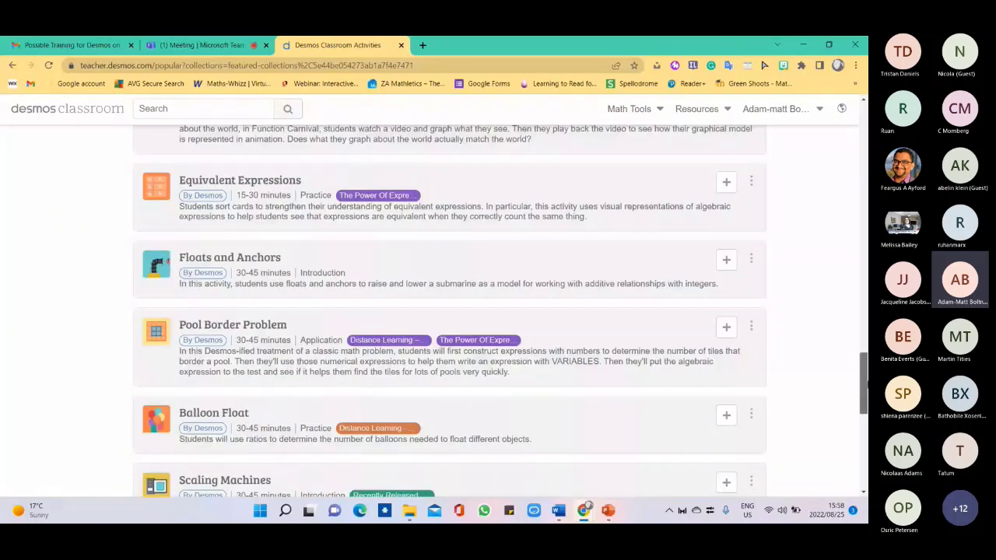
pyautogui.scroll(15, 78, 217)
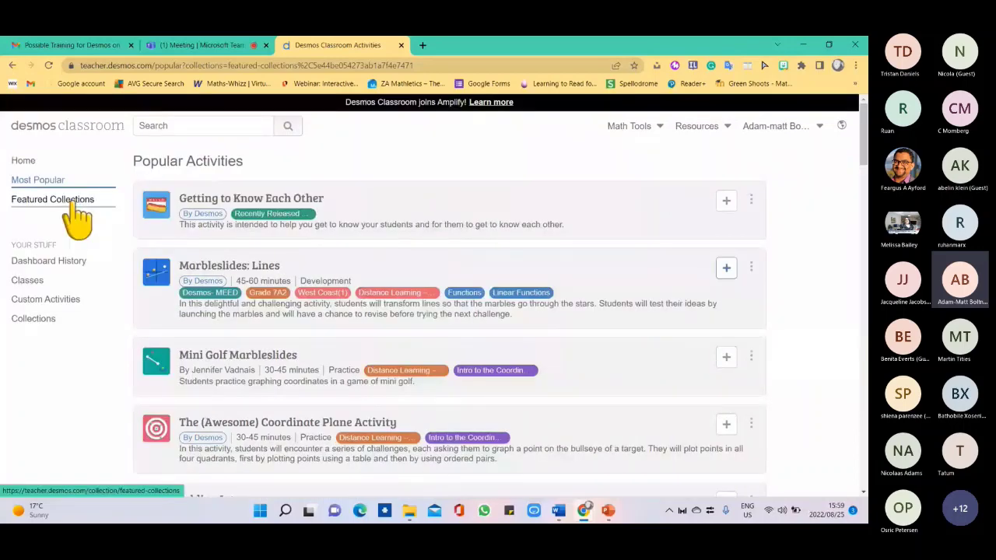
# Browse the Featured Collections by Desmos list, then return to the teacher home page.
pyautogui.click(78, 204)
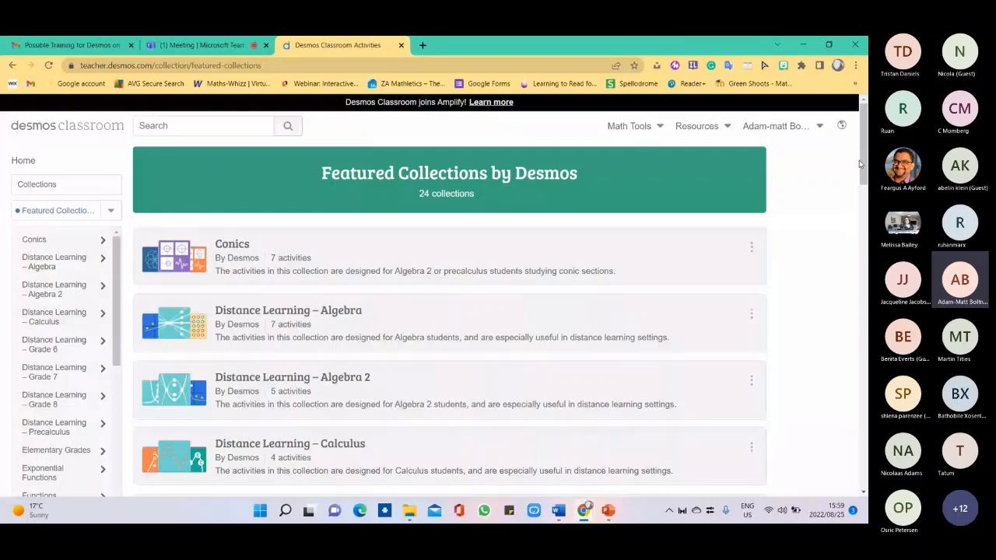
pyautogui.moveTo(859, 163); pyautogui.dragTo(862, 294)
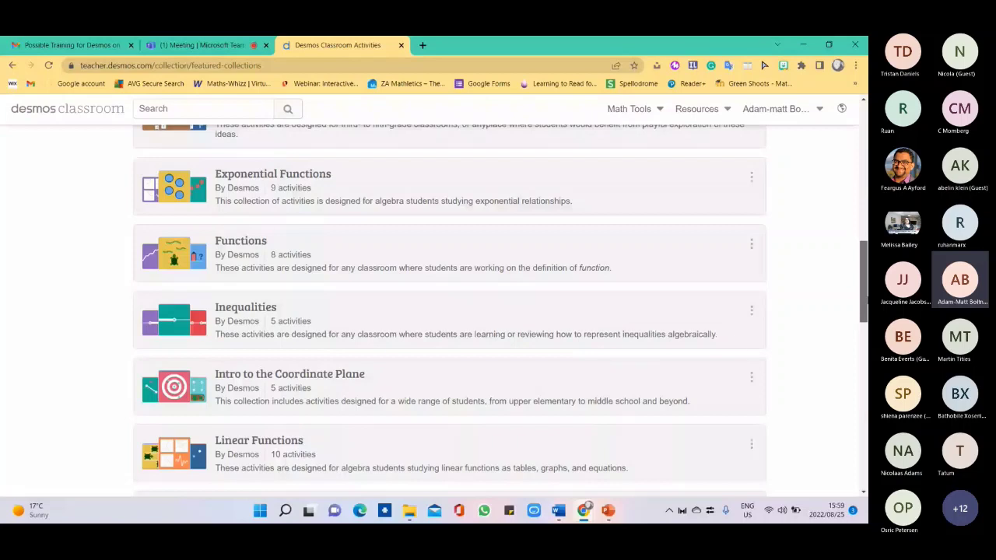
pyautogui.moveTo(864, 297); pyautogui.dragTo(864, 460)
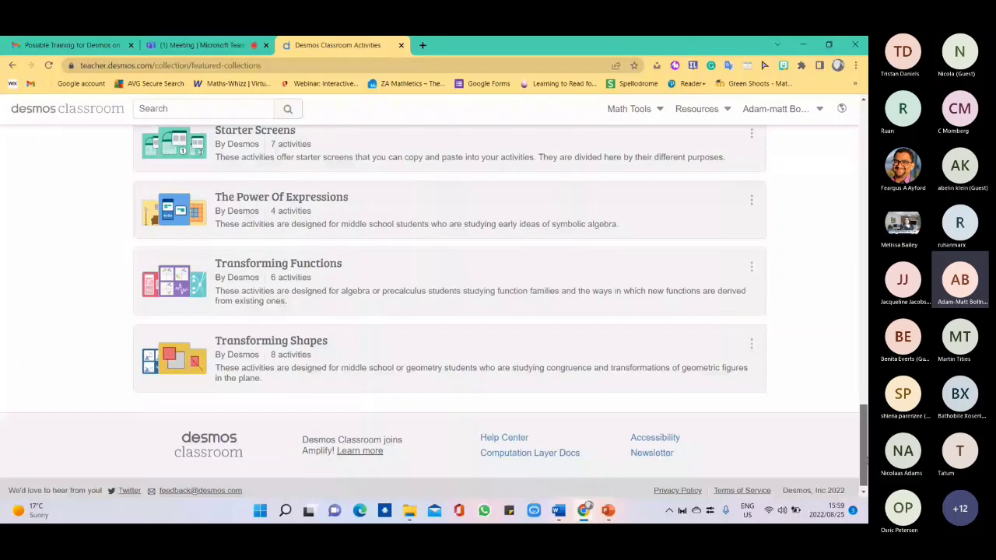
pyautogui.moveTo(864, 461); pyautogui.dragTo(863, 117)
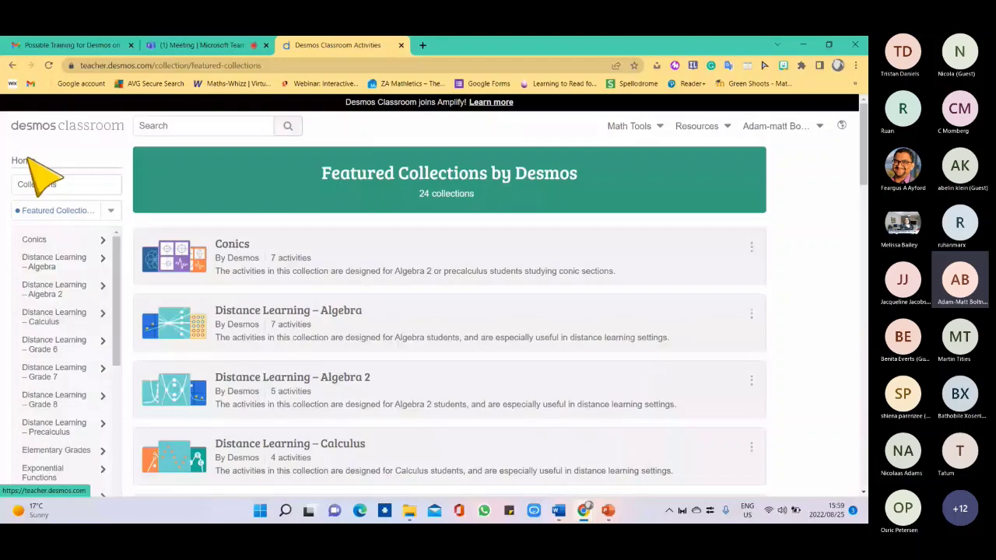
pyautogui.click(27, 160)
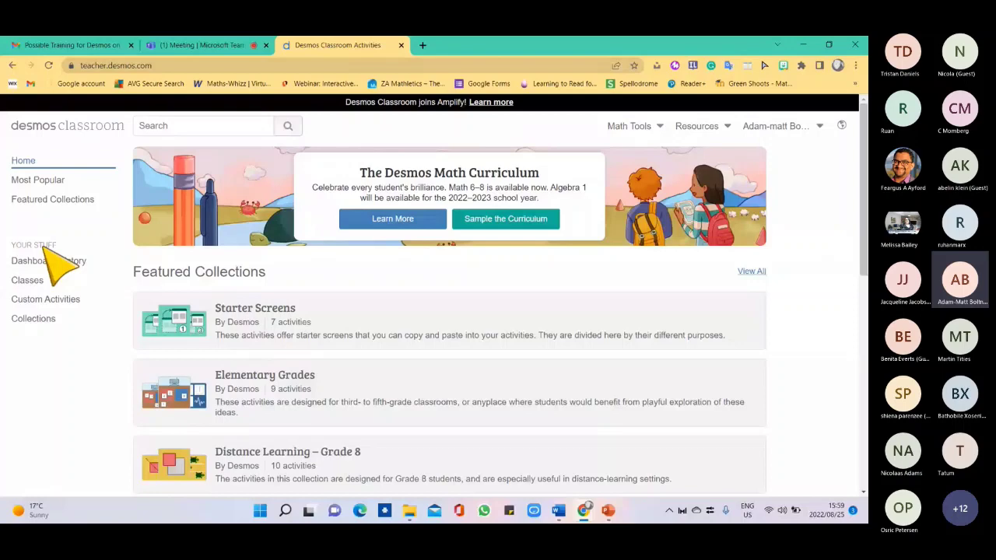
# Open Dashboard History under Your Stuff to see past class sessions.
pyautogui.click(66, 262)
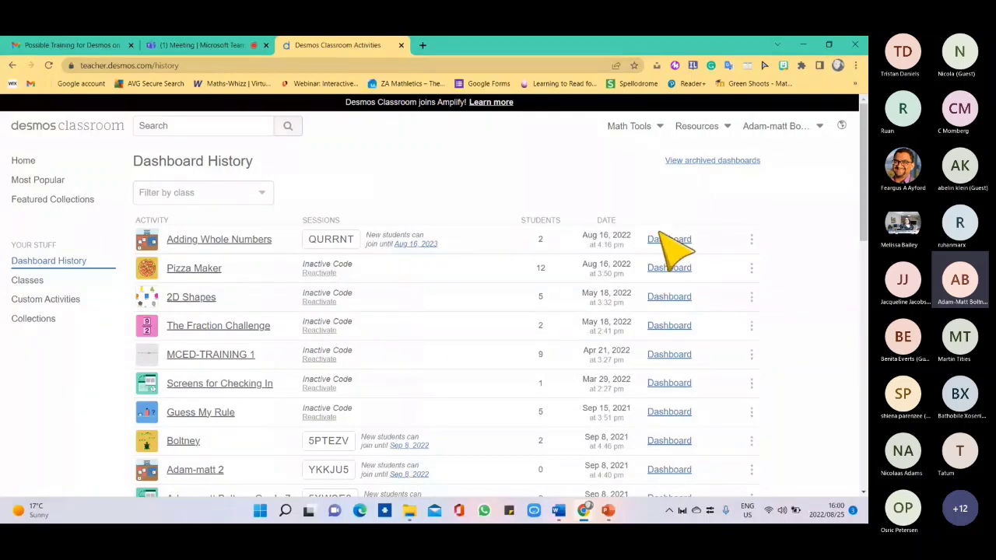
# Open the Classes page showing Grade 7A1 (0 students) and GRADE 7A2 (2 students).
pyautogui.click(38, 281)
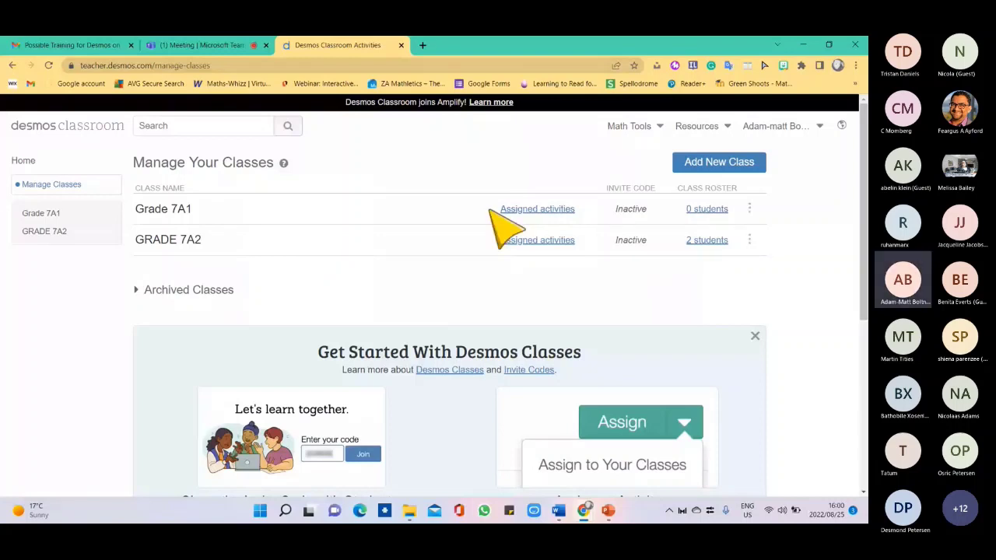
# Go Home, then open Custom Activities listing Metro North, Mathematics and 2D Shapes.
pyautogui.click(24, 160)
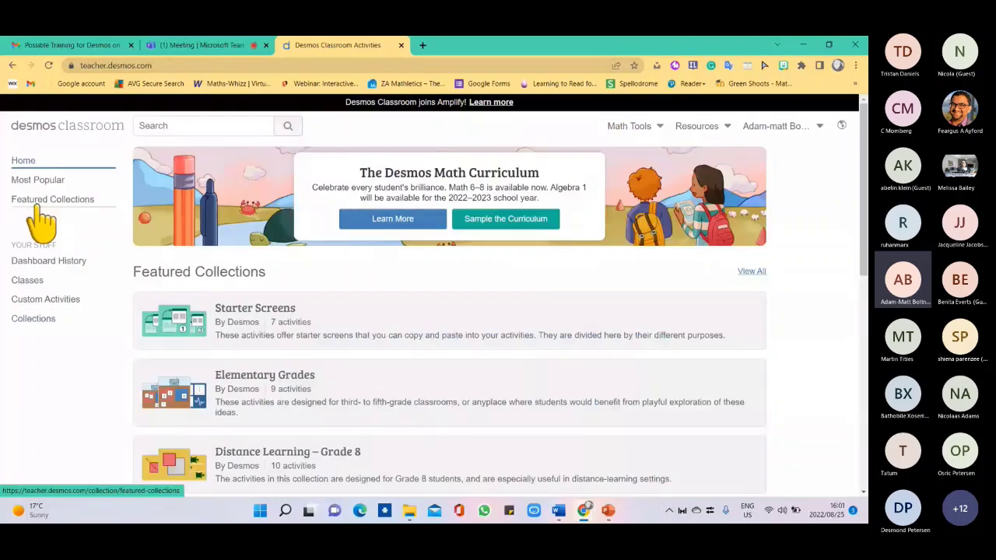
pyautogui.click(39, 300)
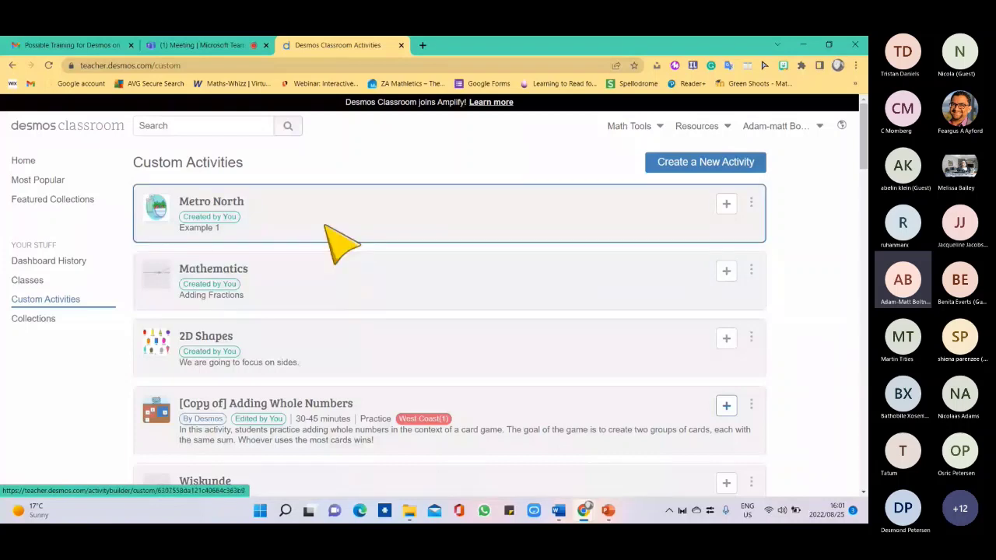
# Scroll through Custom Activities, then open Collections listing Desmos- MEED, Grade 7A2, Kalkfontein PS and Mathematics.
pyautogui.rightClick(778, 157)
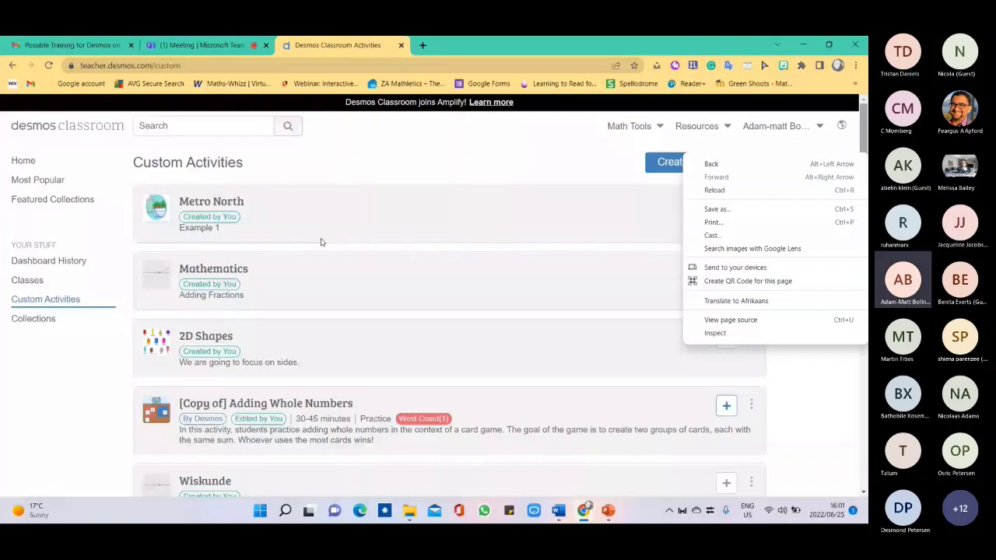
pyautogui.click(859, 149)
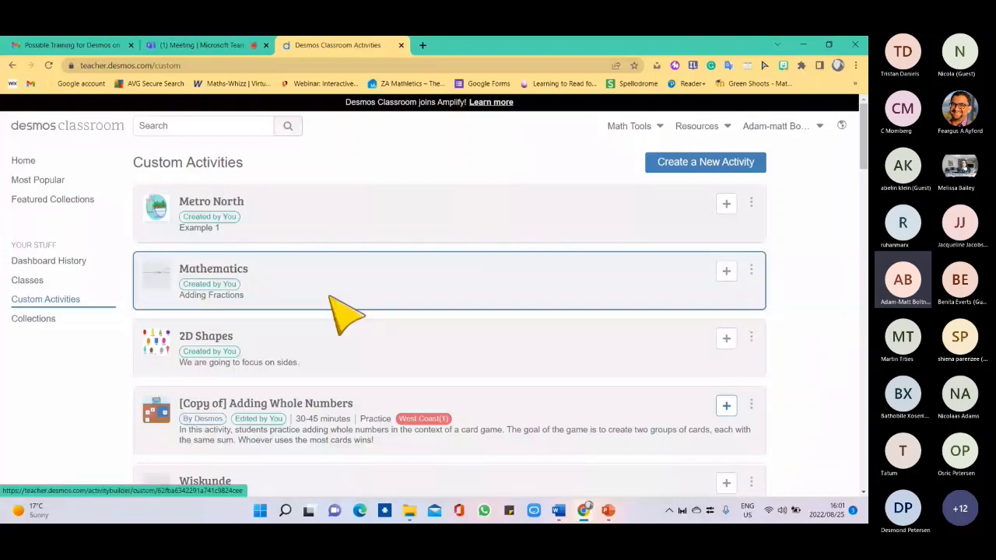
pyautogui.scroll(-3, 330, 296)
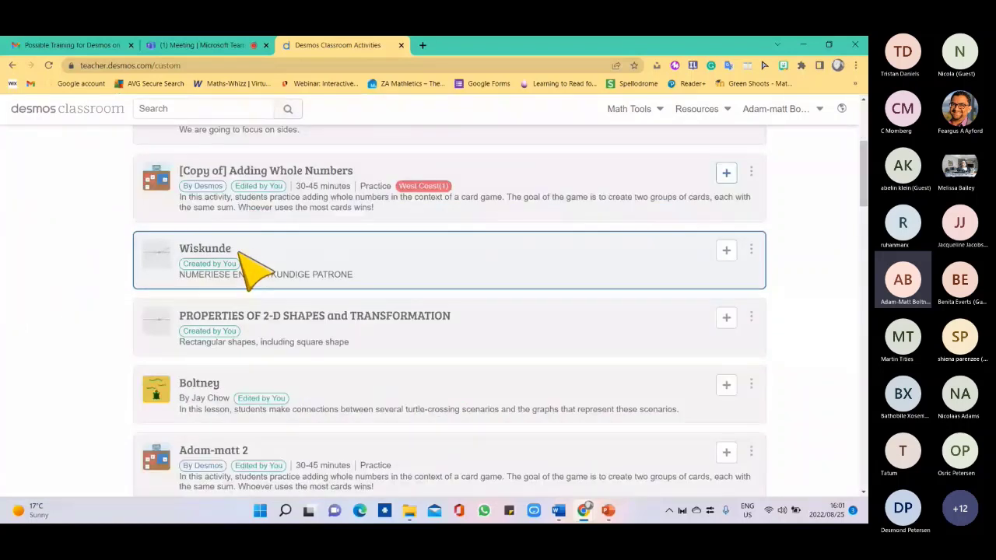
pyautogui.scroll(-4, 240, 253)
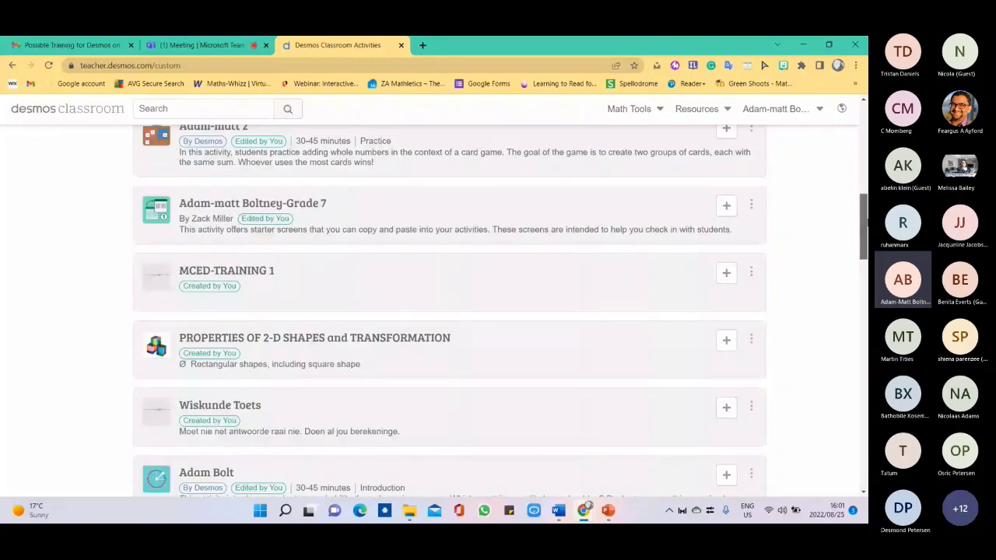
pyautogui.moveTo(863, 226); pyautogui.dragTo(865, 459)
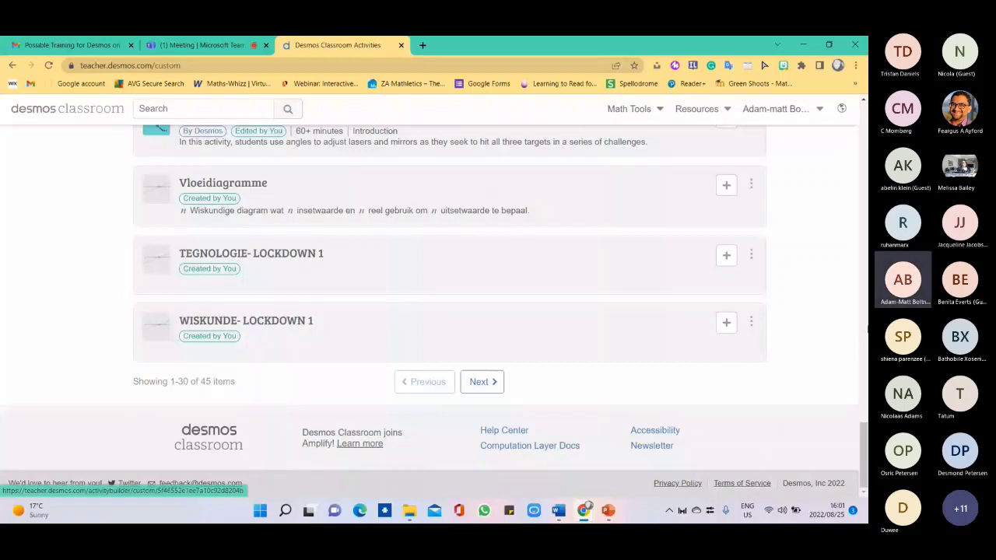
pyautogui.click(862, 313)
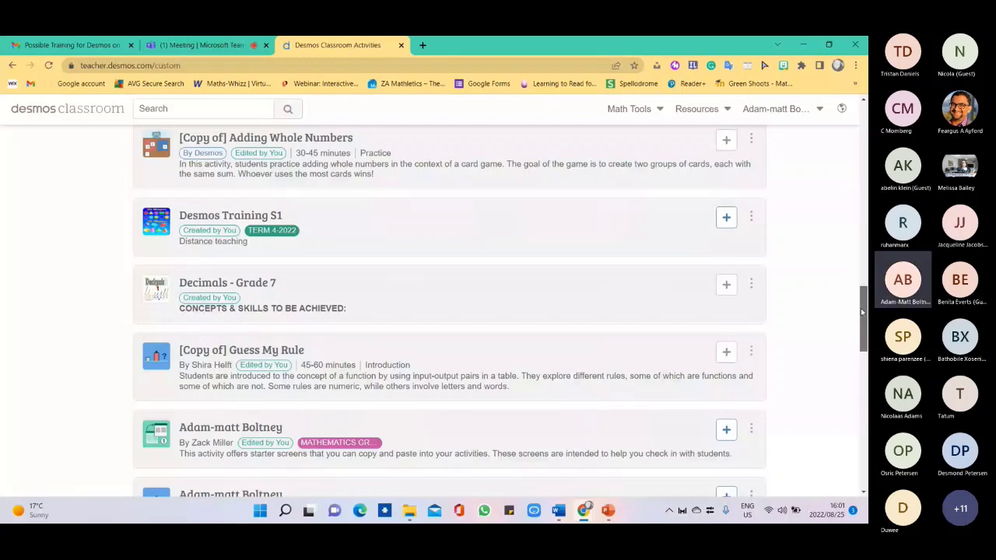
pyautogui.moveTo(862, 311); pyautogui.dragTo(850, 117)
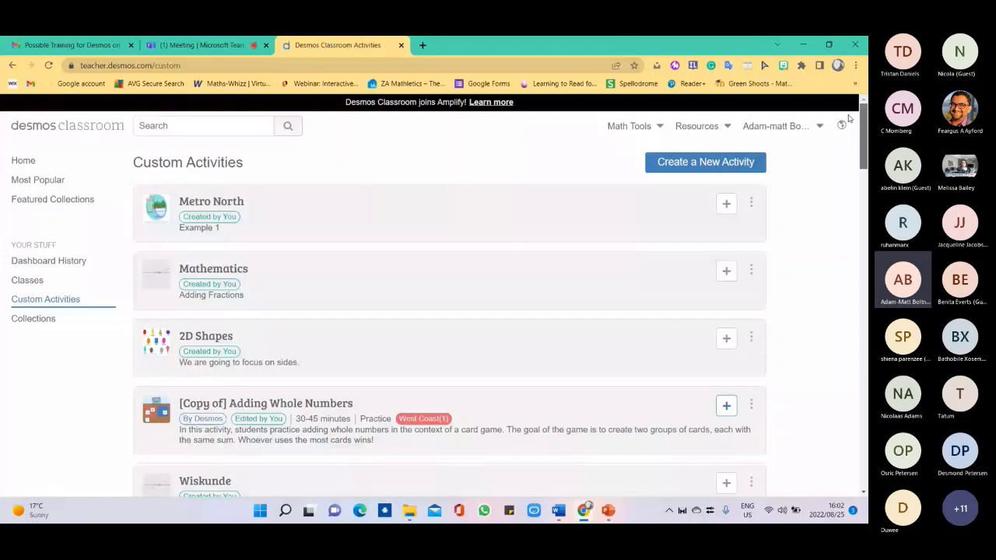
pyautogui.click(32, 318)
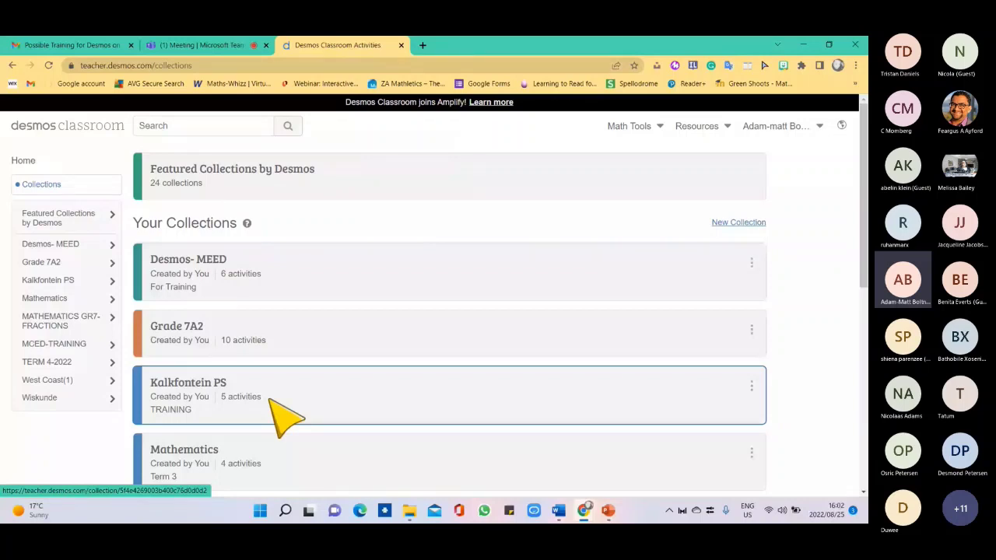
# Scroll down the Collections page and open the Starter Screens featured collection.
pyautogui.click(865, 420)
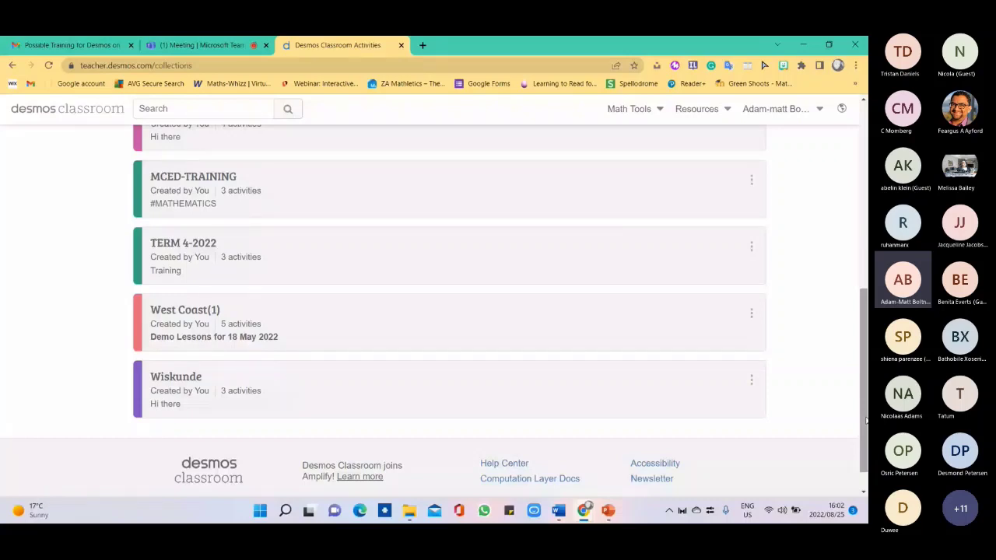
pyautogui.moveTo(865, 421); pyautogui.dragTo(865, 115)
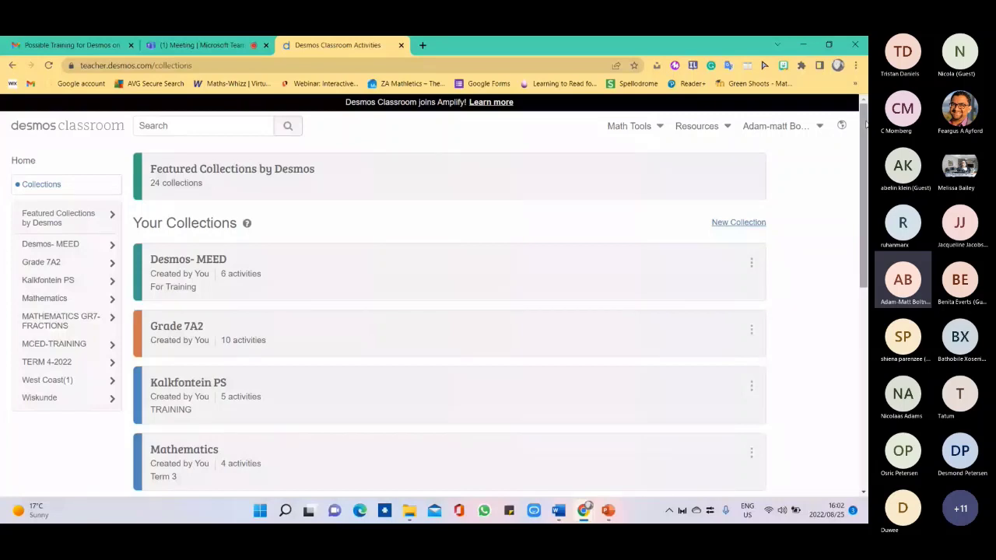
pyautogui.click(759, 177)
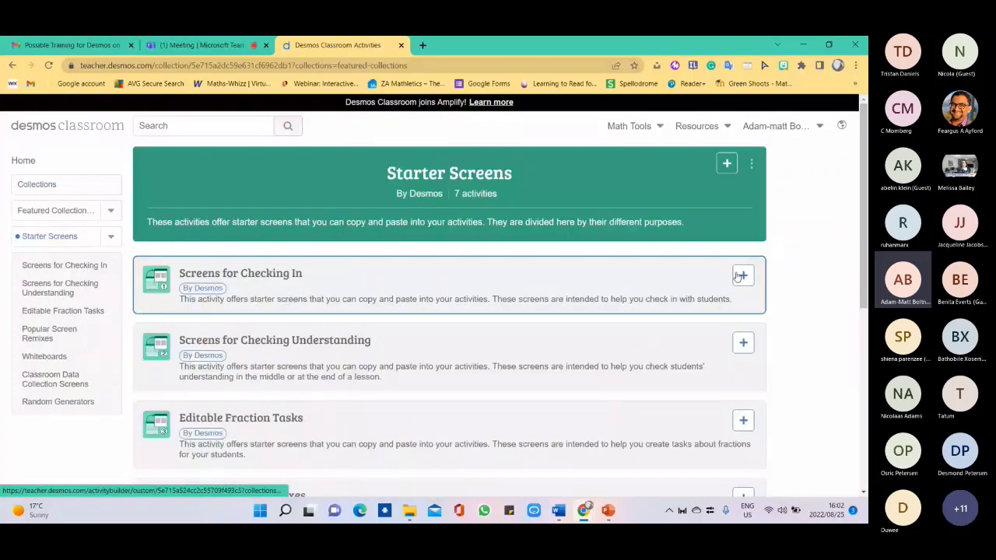
# Close the collection list for Screens for Checking In without adding it, then go back to the home page.
pyautogui.click(741, 275)
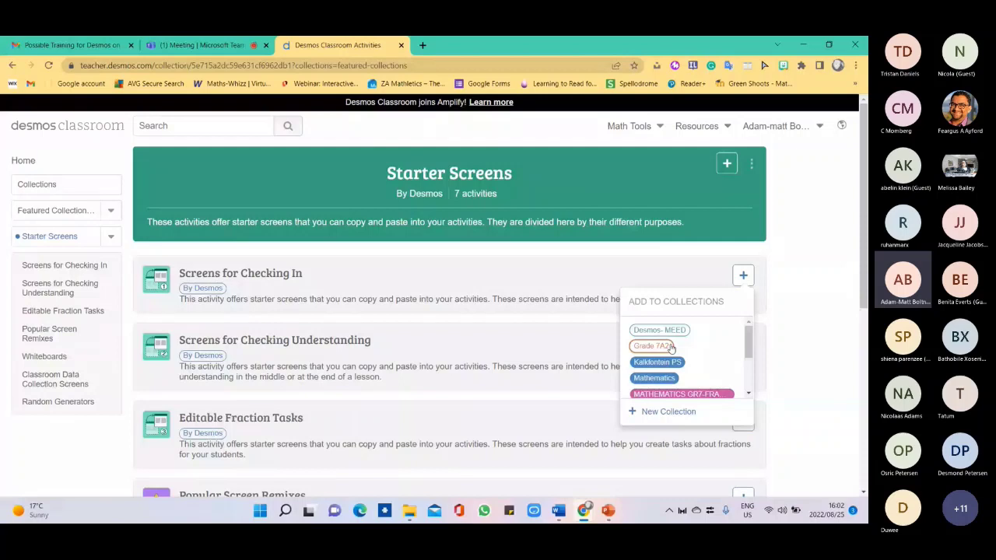
pyautogui.click(817, 269)
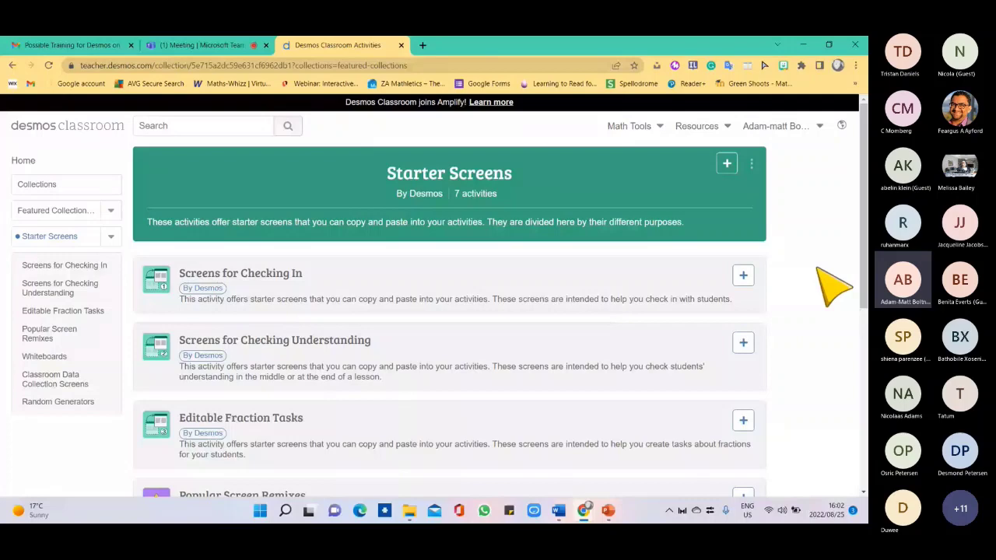
pyautogui.hotkey('alt', 'Left')
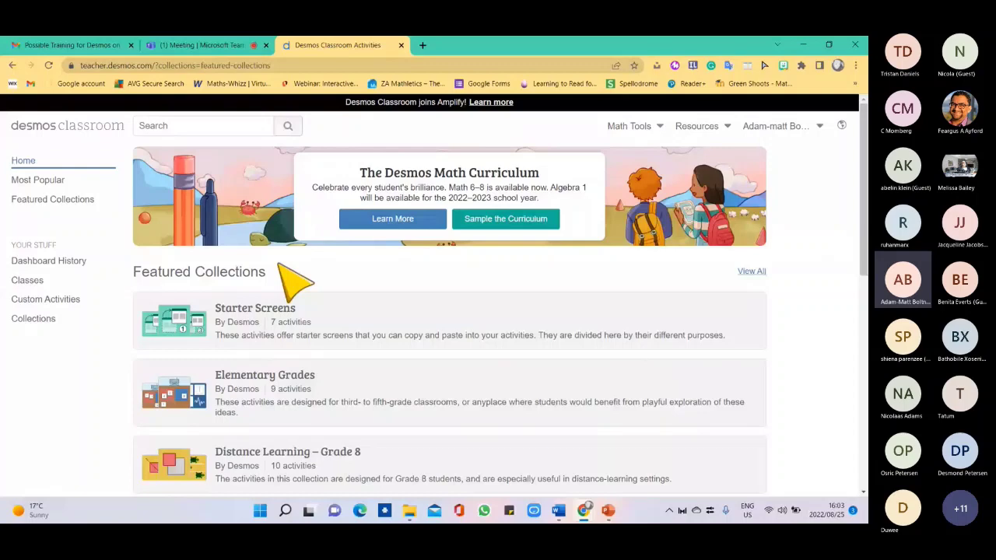
# Open the Pizza Maker activity from the Featured Activities list.
pyautogui.scroll(-5, 389, 249)
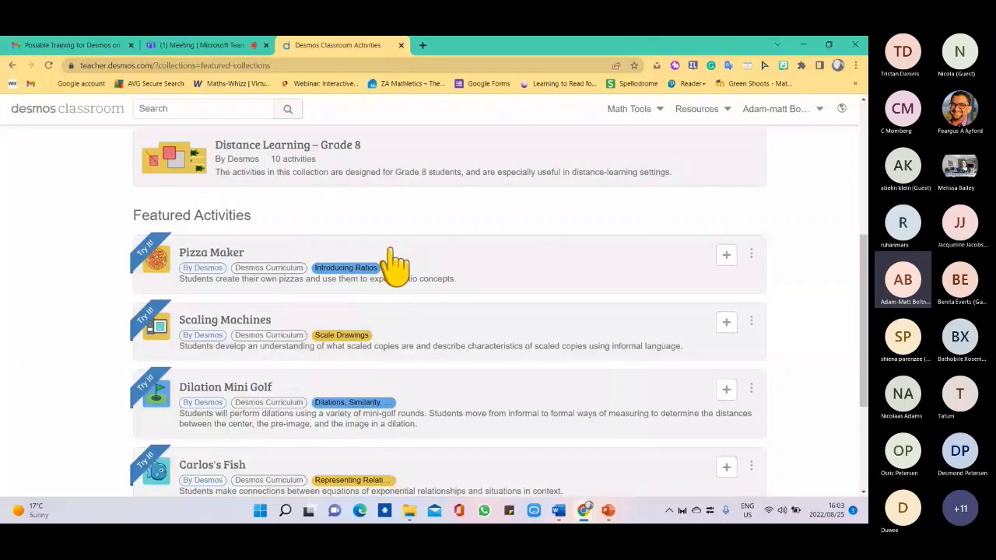
pyautogui.click(395, 264)
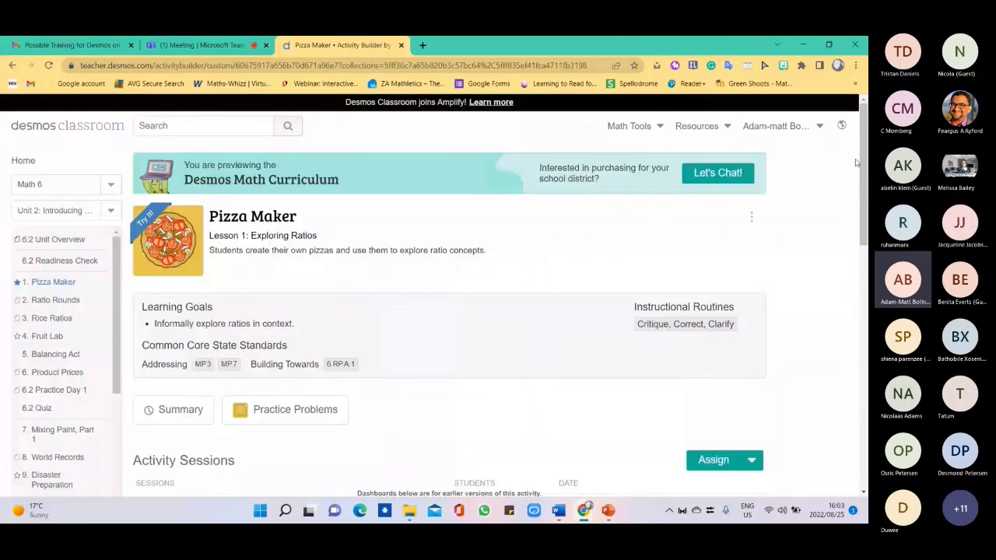
# Scroll through Pizza Maker's 12 screens and open the Notes paper resource, 6.2.01-notes.pdf.
pyautogui.moveTo(856, 162); pyautogui.dragTo(865, 204)
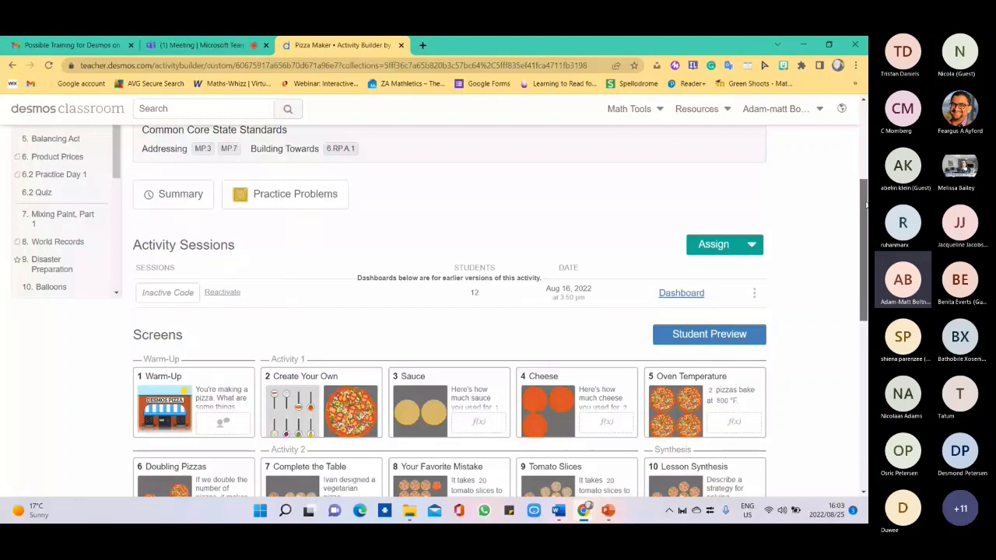
pyautogui.scroll(3, 834, 234)
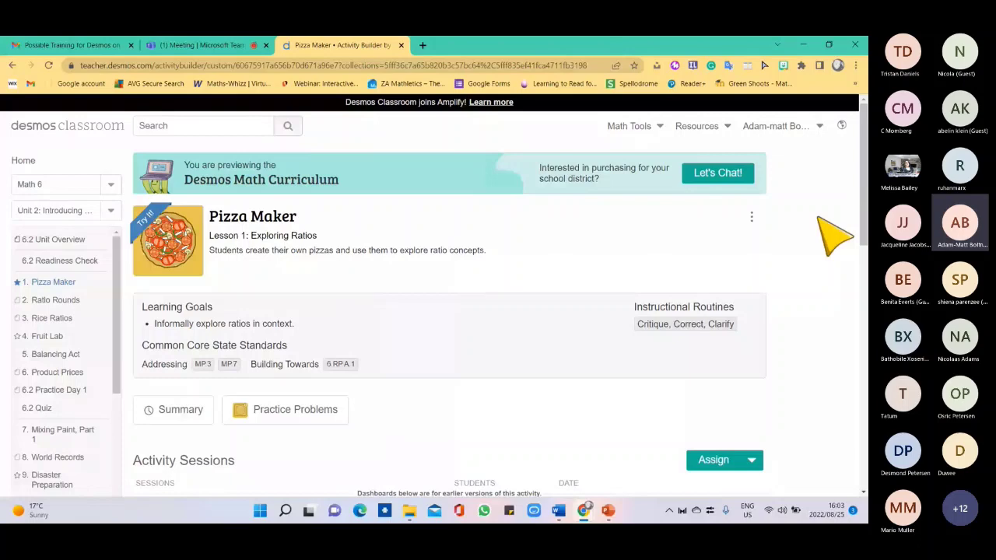
pyautogui.scroll(-8, 819, 221)
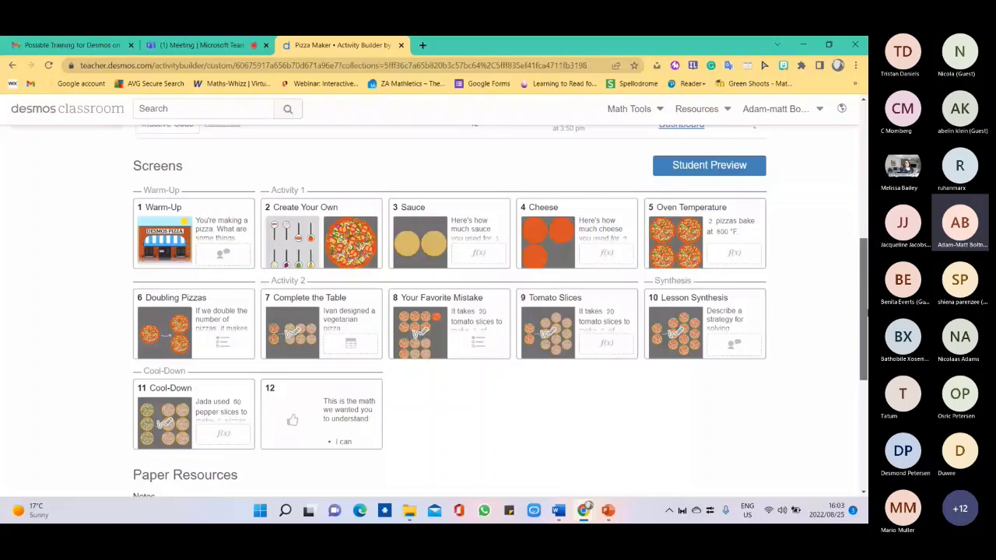
pyautogui.scroll(8, 359, 254)
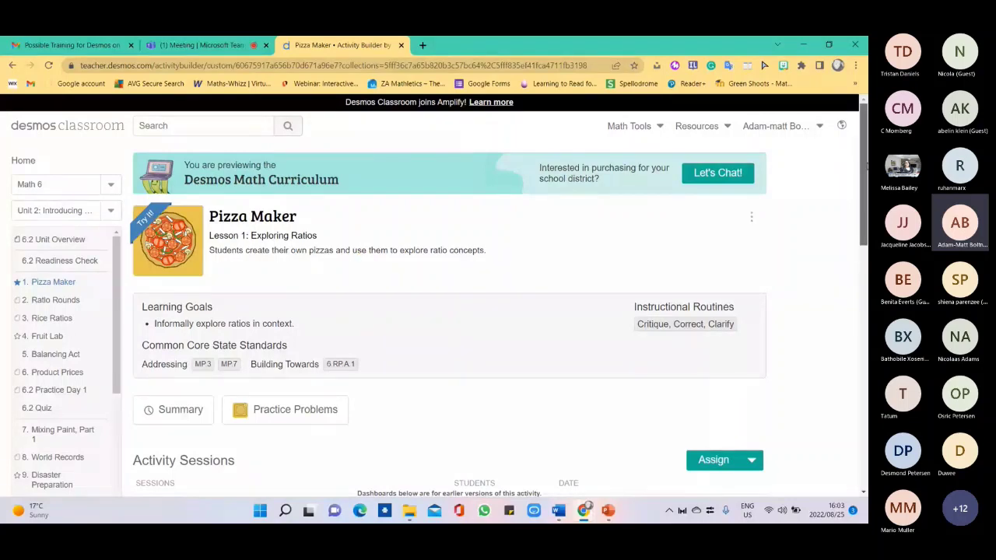
pyautogui.moveTo(865, 165); pyautogui.dragTo(862, 398)
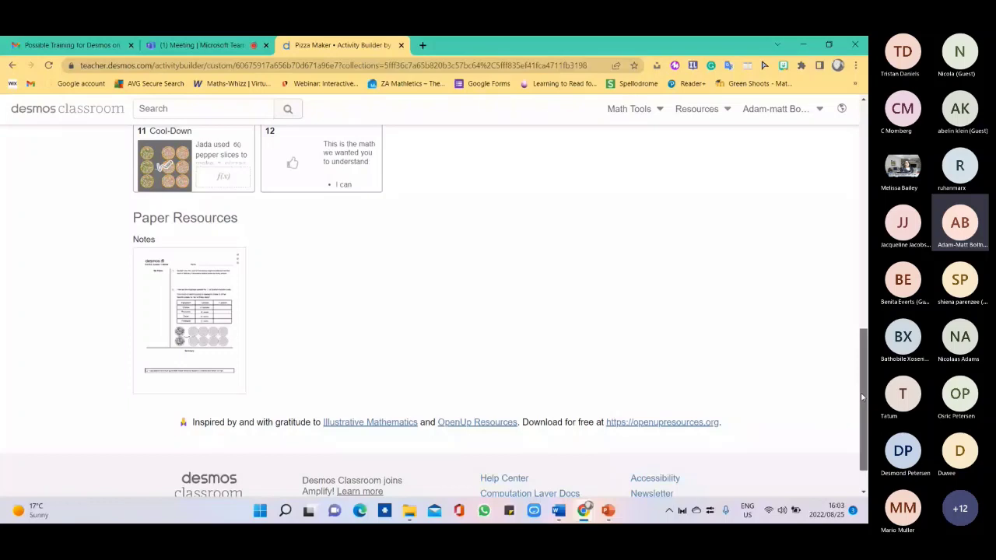
pyautogui.click(178, 275)
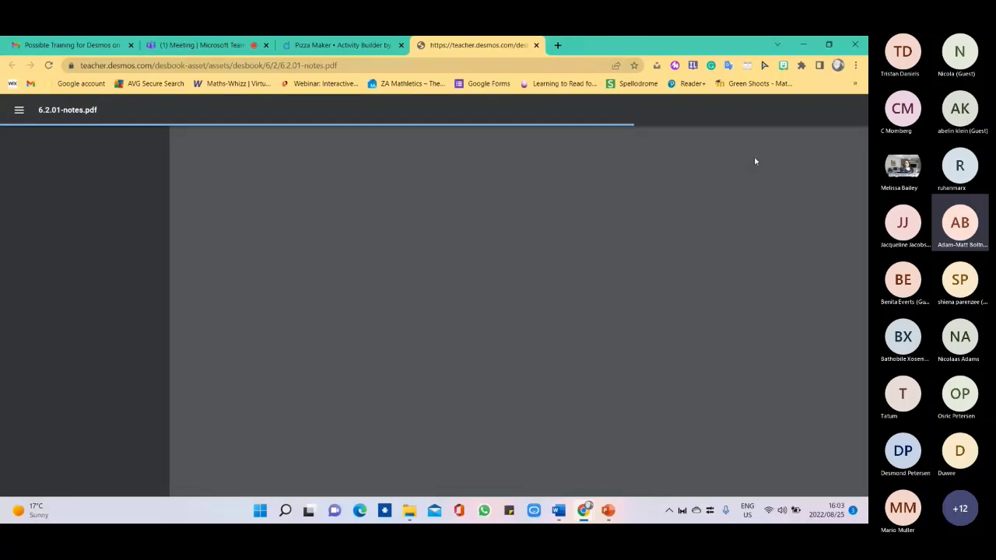
# Return to the Pizza Maker page and open its Student Preview on the Warm-Up screen.
pyautogui.click(361, 45)
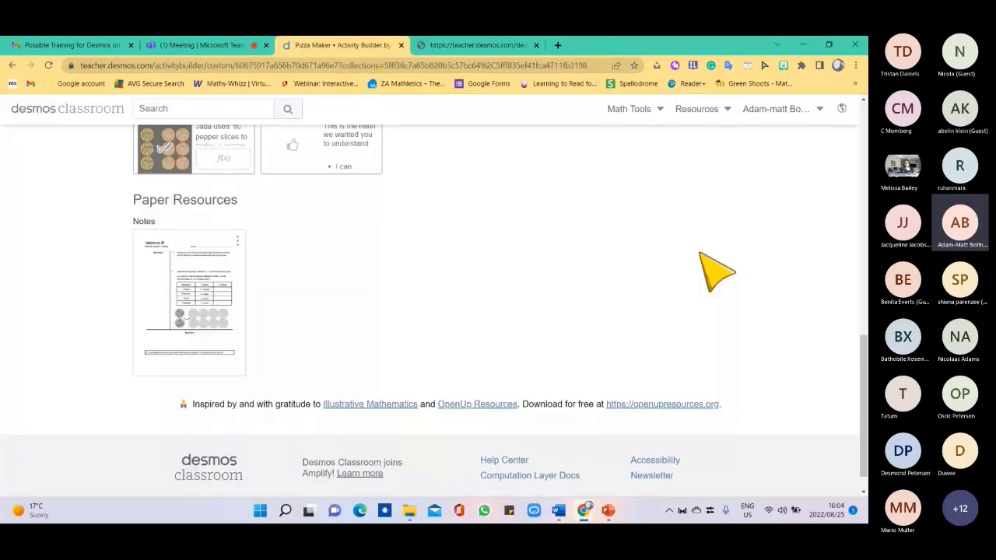
pyautogui.rightClick(862, 310)
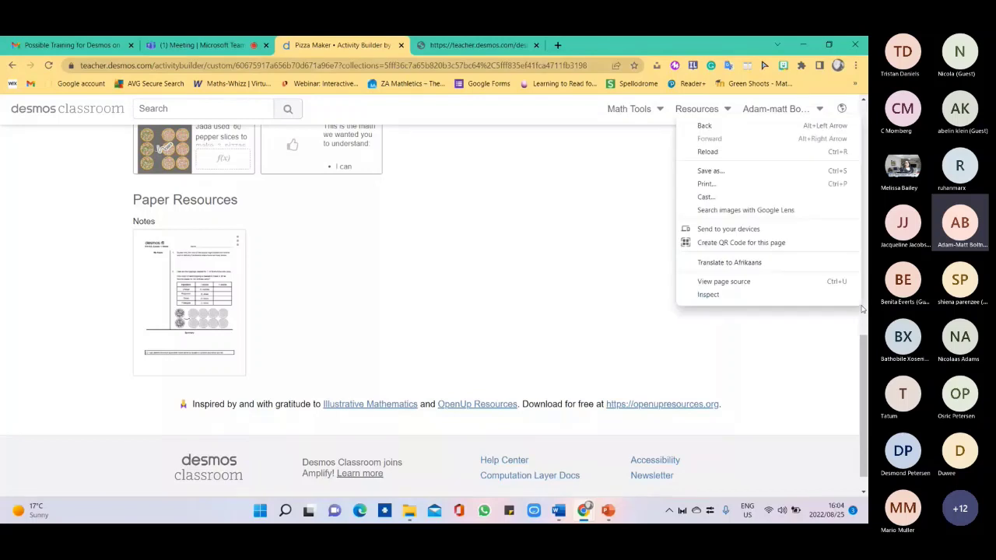
pyautogui.moveTo(865, 374); pyautogui.dragTo(865, 269)
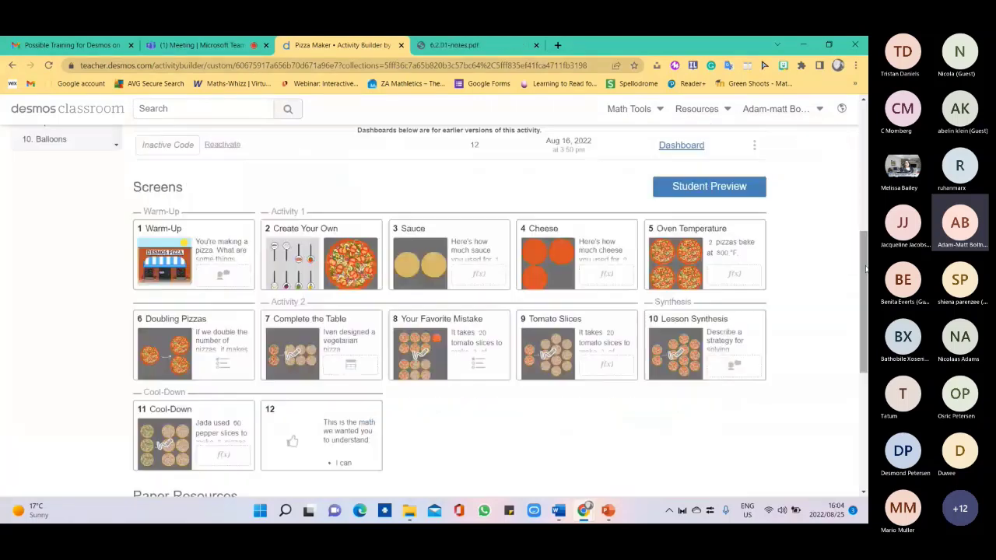
pyautogui.click(706, 191)
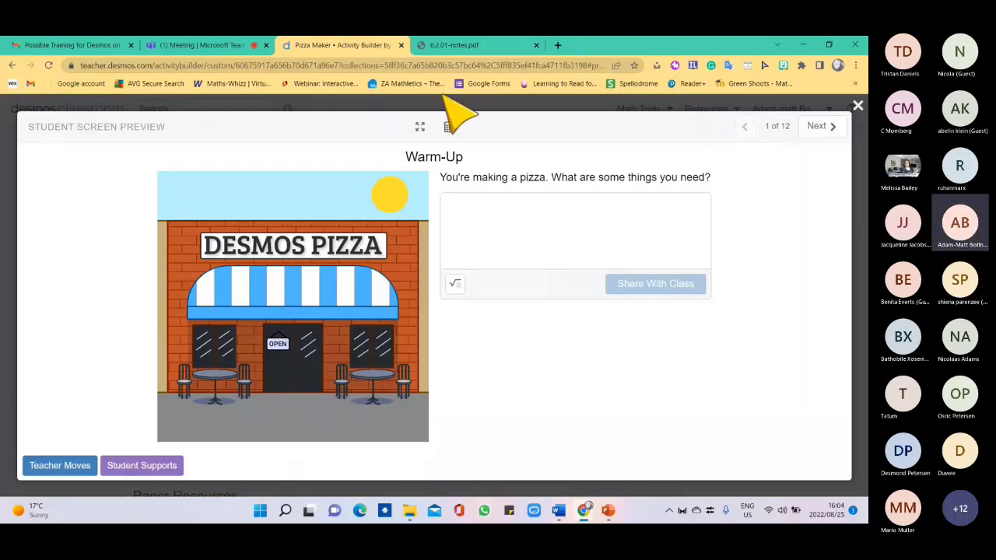
# Check the notes PDF, then put the Warm-Up preview in full screen and start answering.
pyautogui.click(447, 47)
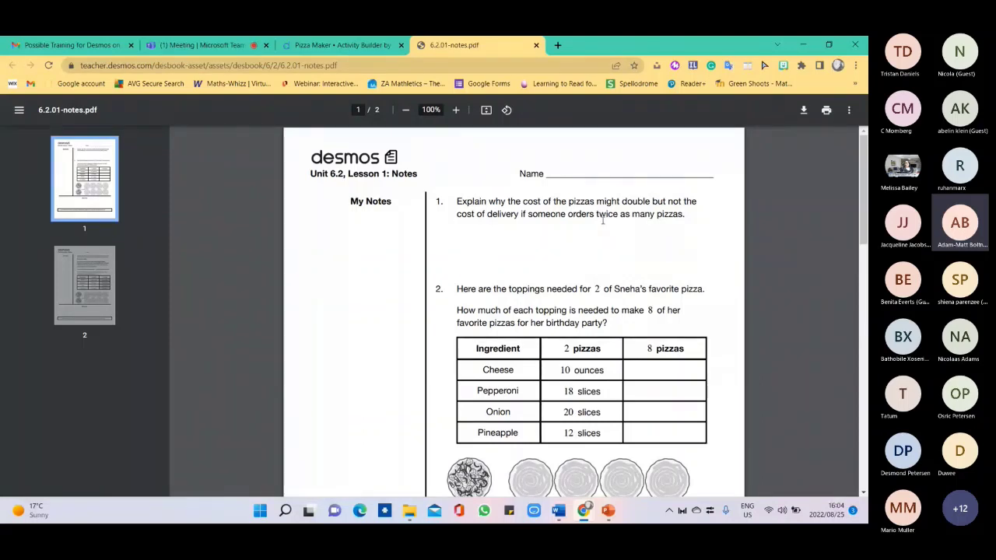
pyautogui.hotkey('ctrl', 'shift', 'Tab')
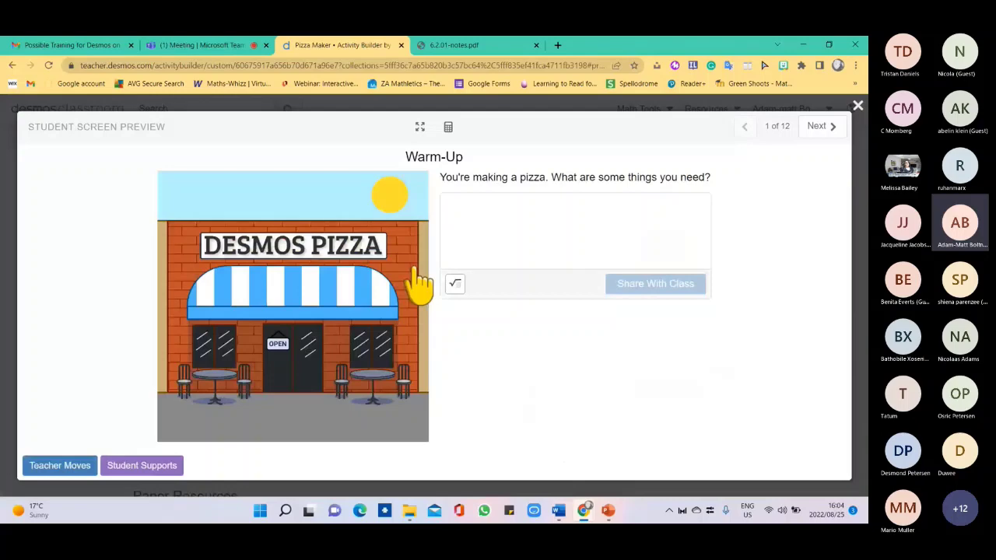
pyautogui.click(441, 45)
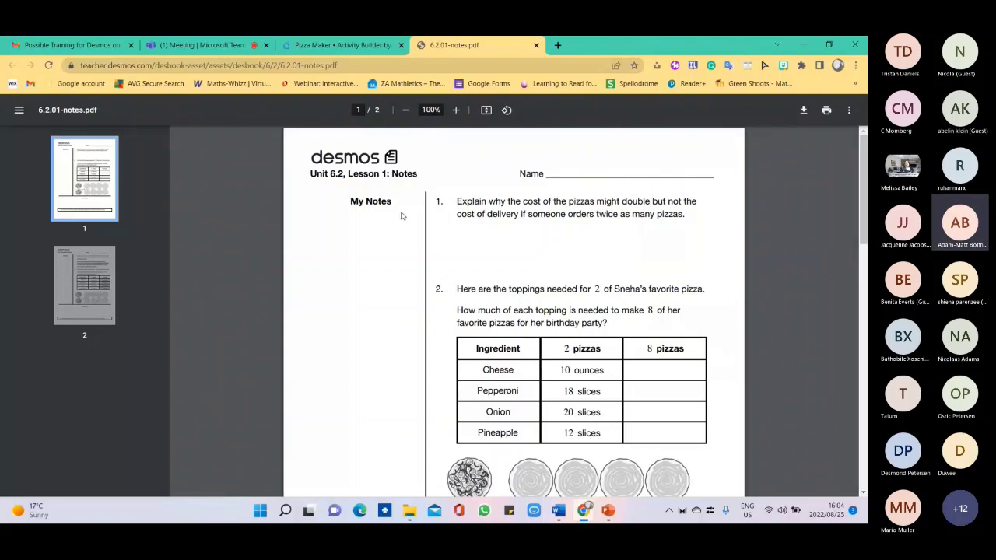
pyautogui.click(340, 45)
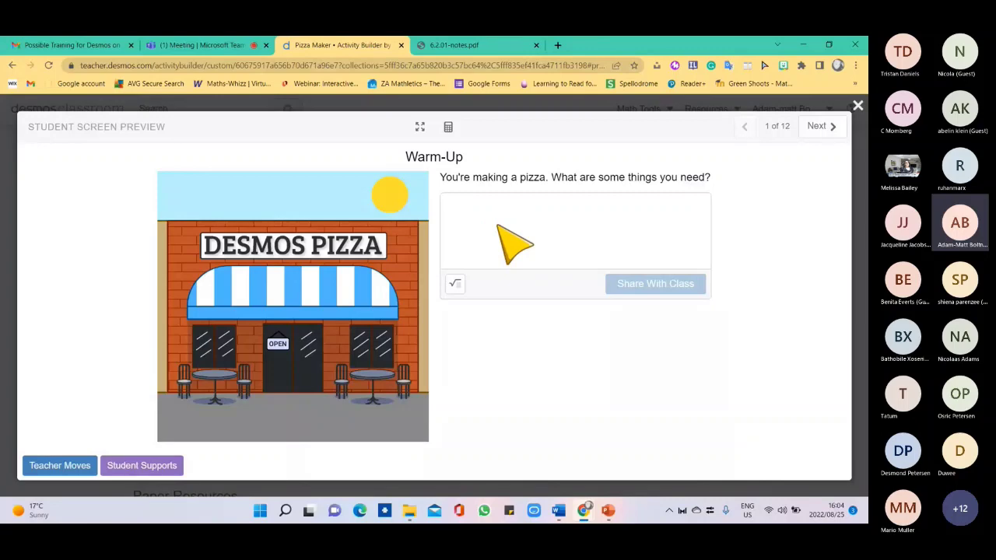
pyautogui.click(419, 126)
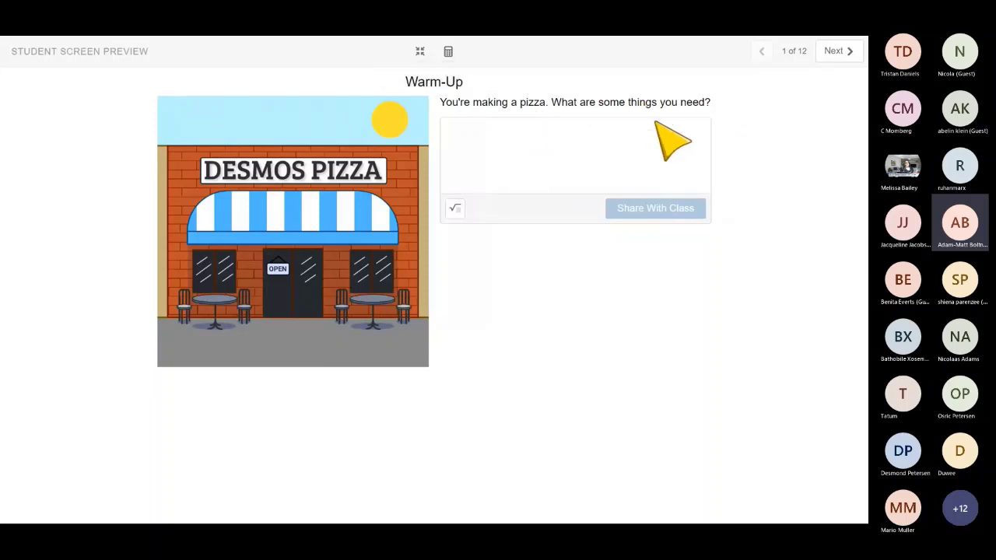
pyautogui.click(486, 134)
# Answer the Warm-Up with 'Cheese' on three lines, share it with the class, and exit full screen.
pyautogui.write('Che')
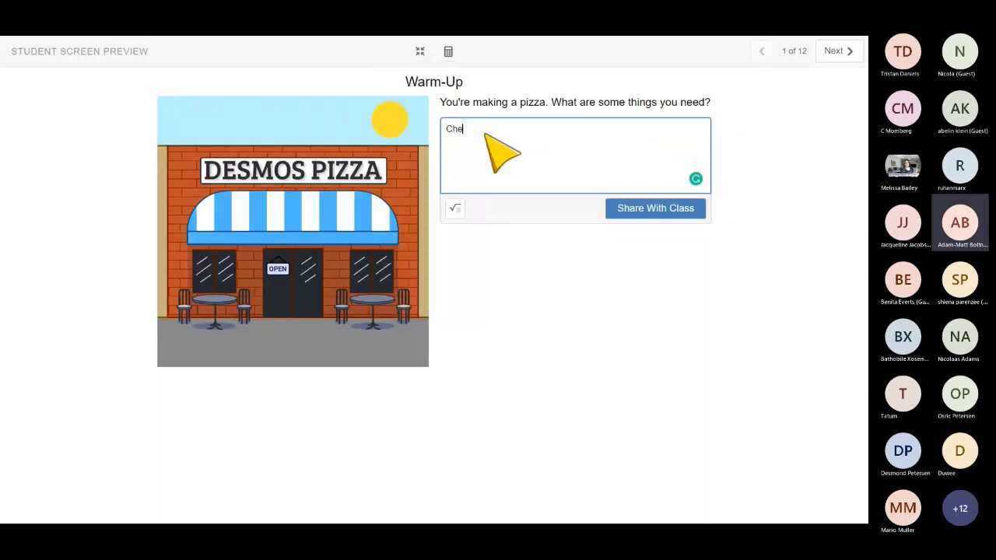
pyautogui.write('ese')
pyautogui.press('Return')
pyautogui.write('Cheese')
pyautogui.press('Return')
pyautogui.write('Chee')
pyautogui.press('BackSpace')
pyautogui.press('BackSpace')
pyautogui.press('BackSpace')
pyautogui.write('H')
pyautogui.press('BackSpace')
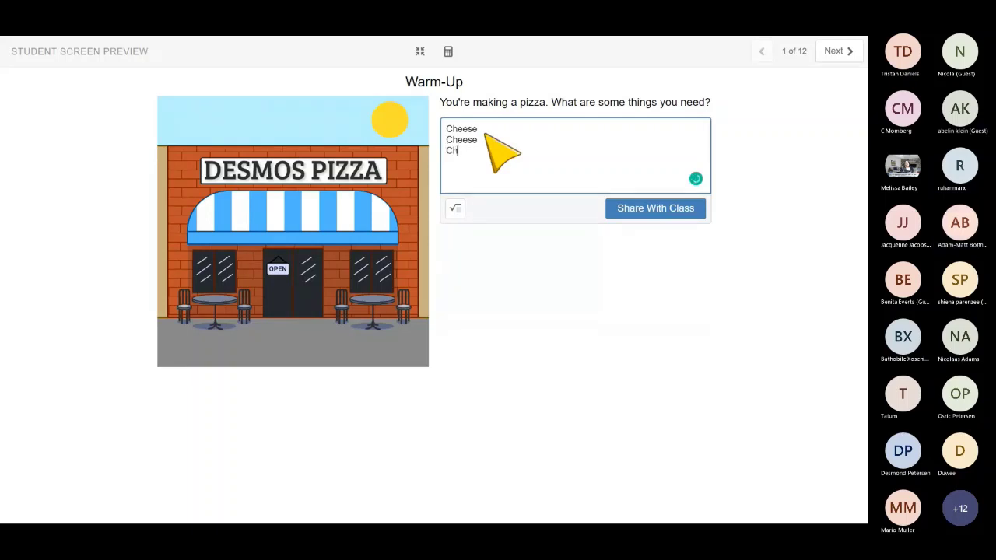
pyautogui.write('hees')
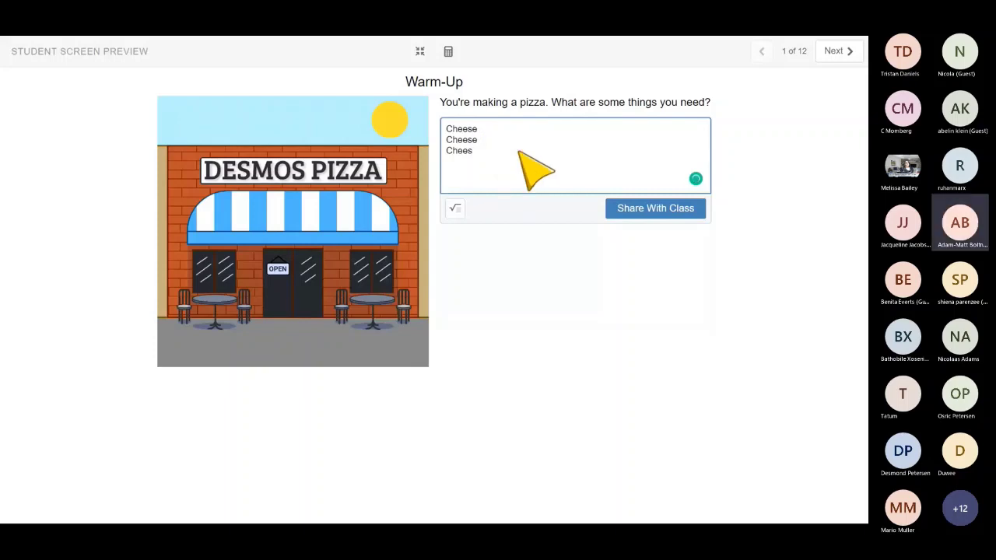
pyautogui.write('e')
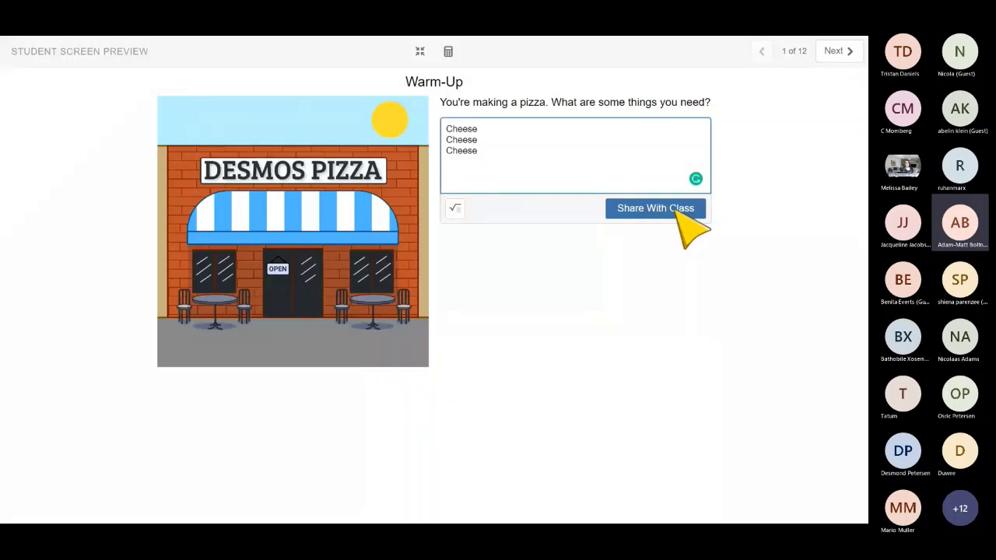
pyautogui.click(651, 207)
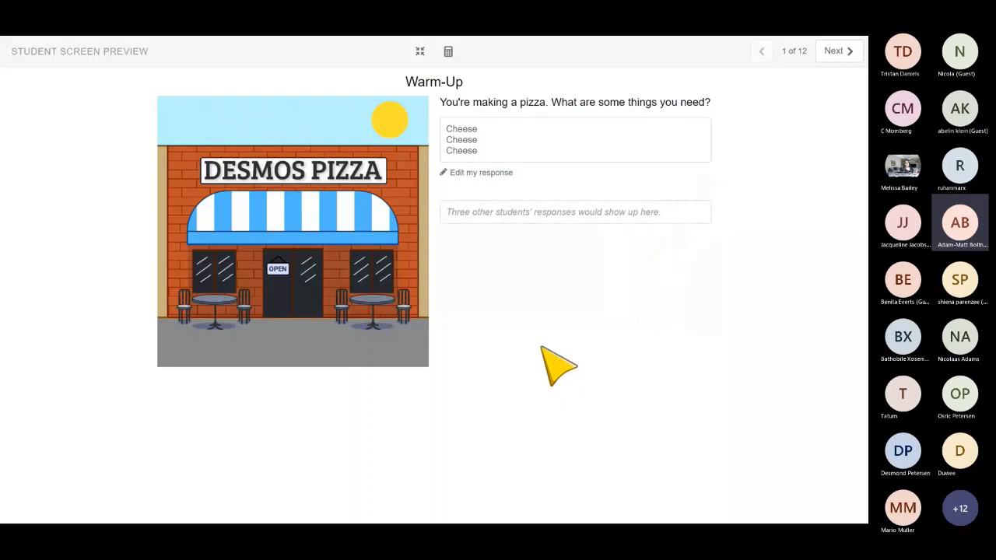
pyautogui.press('Escape')
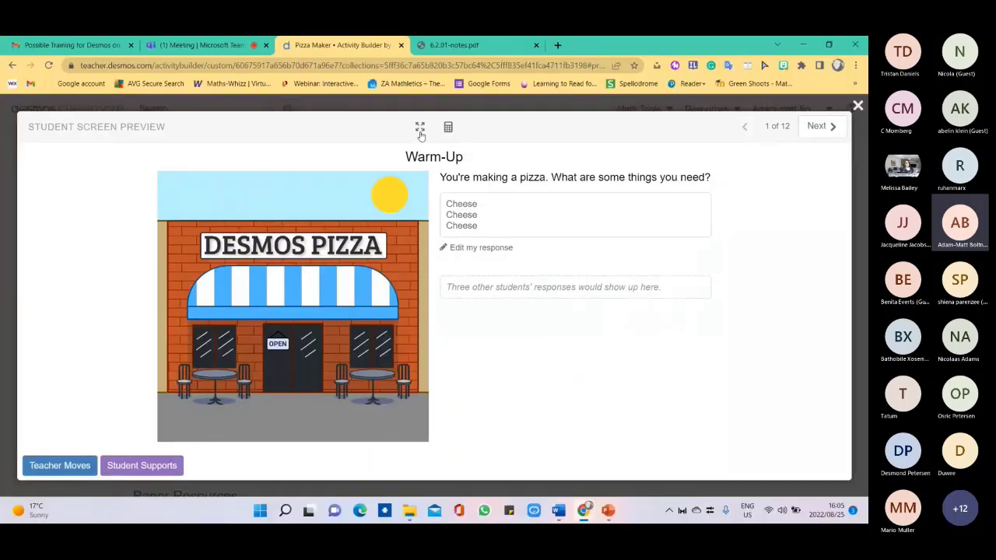
# Unmute the microphone in the Teams meeting, then return to the Pizza Maker preview.
pyautogui.click(218, 51)
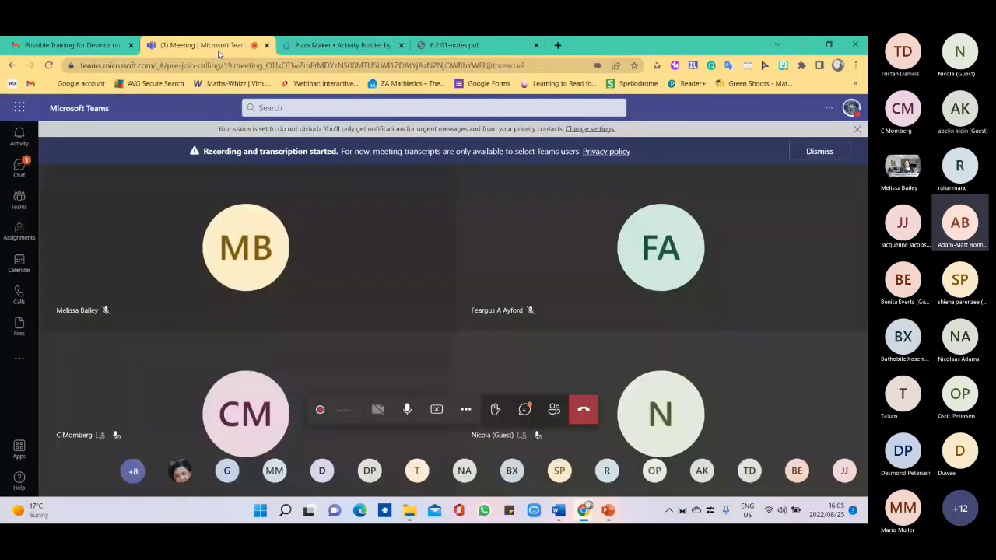
pyautogui.click(407, 409)
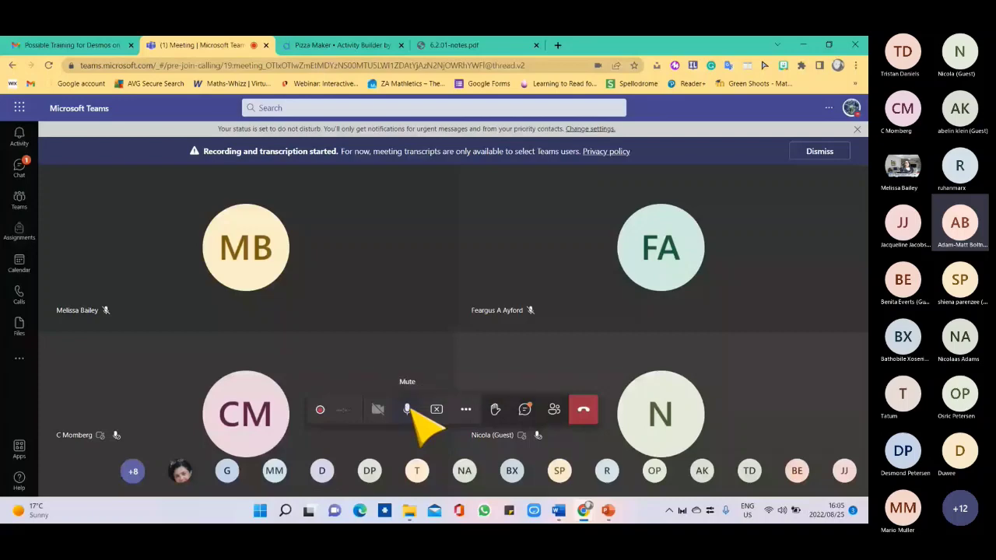
pyautogui.click(331, 47)
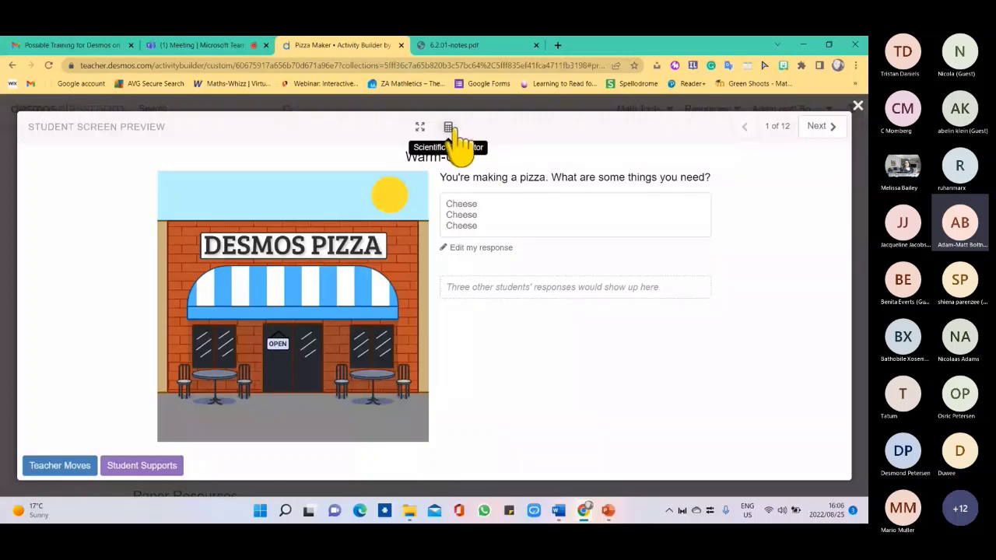
pyautogui.click(448, 126)
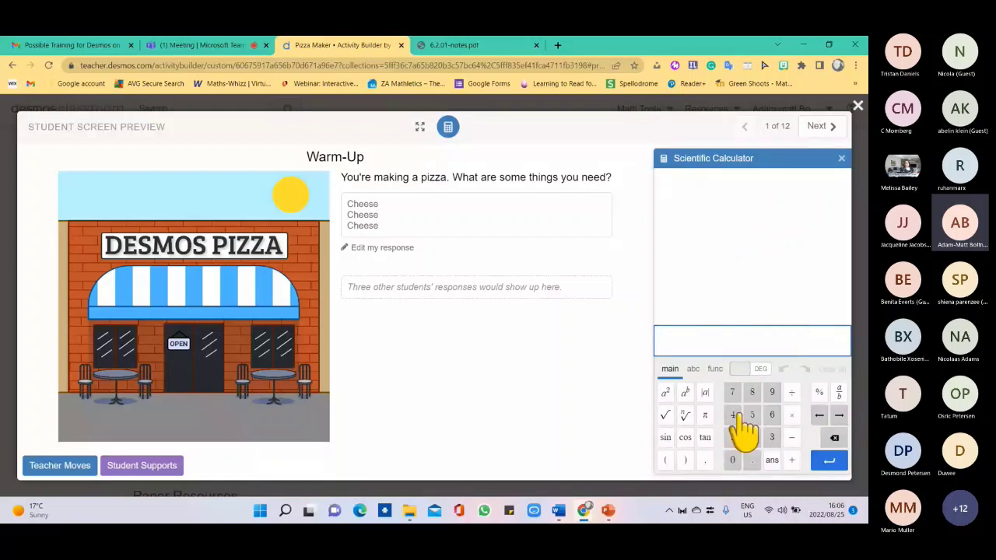
pyautogui.click(841, 158)
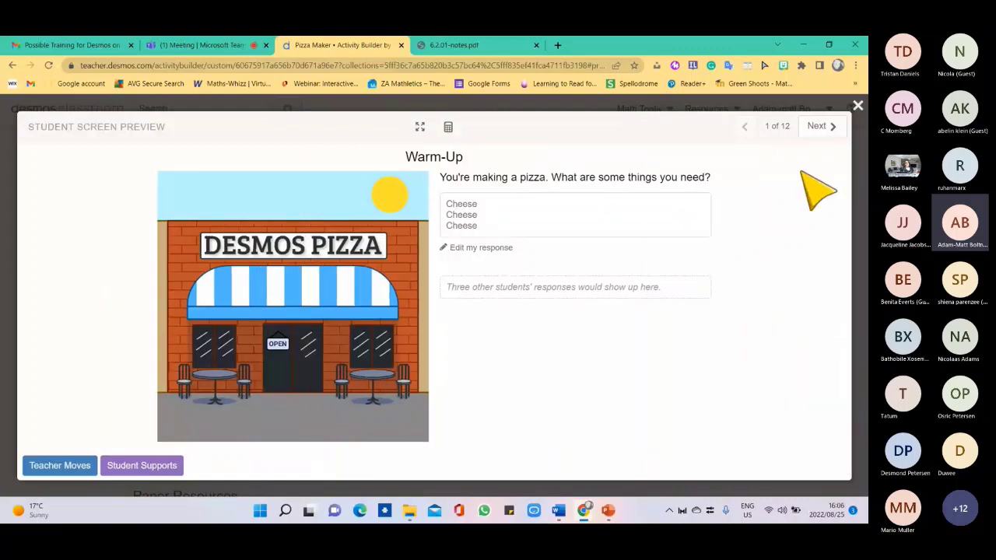
# On Create Your Own, reduce the sauce and cheese and add pepperoni and tomato slices.
pyautogui.click(817, 127)
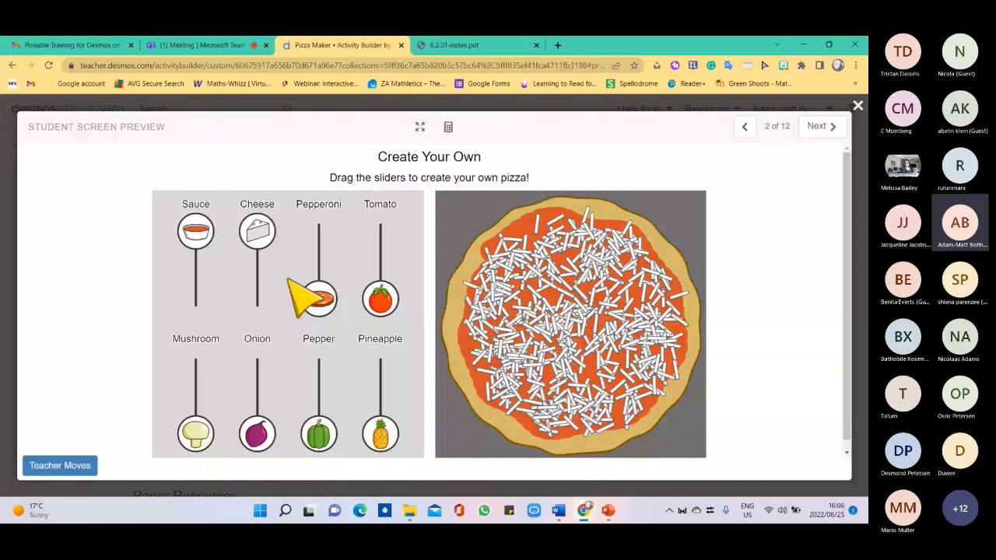
pyautogui.click(195, 281)
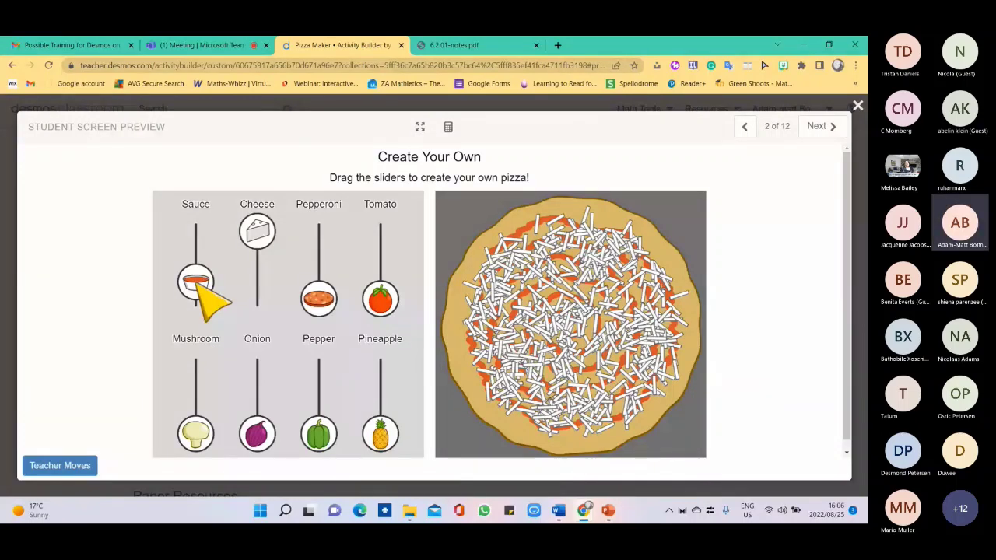
pyautogui.moveTo(263, 234); pyautogui.dragTo(265, 285)
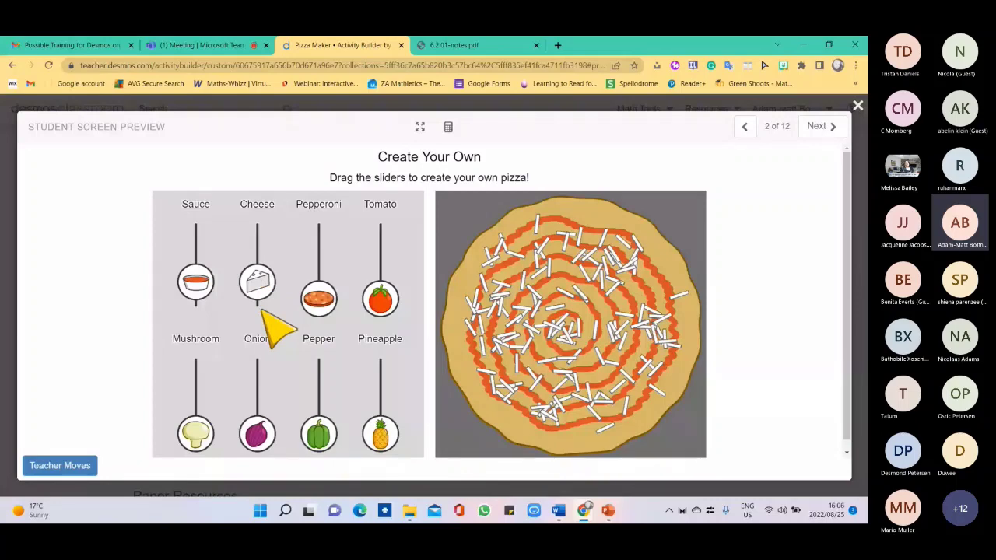
pyautogui.moveTo(318, 299); pyautogui.dragTo(321, 263)
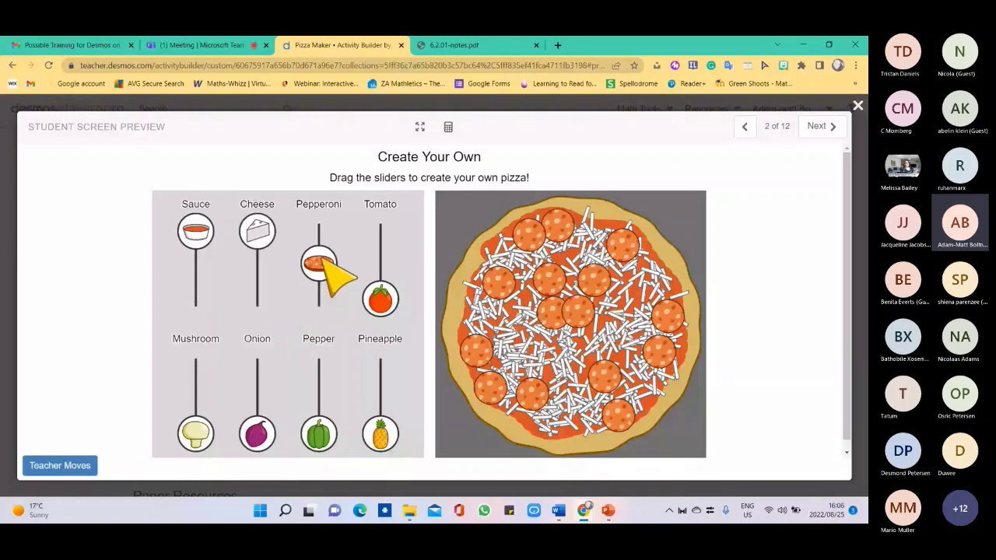
pyautogui.moveTo(325, 261); pyautogui.dragTo(325, 245)
pyautogui.moveTo(392, 300); pyautogui.dragTo(395, 272)
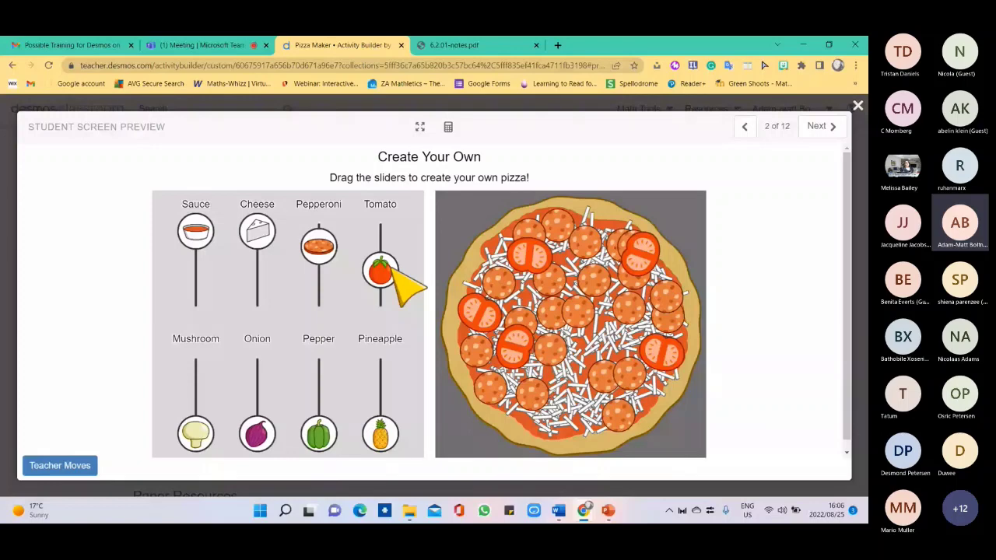
# Add mushrooms, onion, peppers and pineapple, then advance to the Sauce screen.
pyautogui.moveTo(195, 434); pyautogui.dragTo(195, 391)
pyautogui.moveTo(257, 434); pyautogui.dragTo(263, 414)
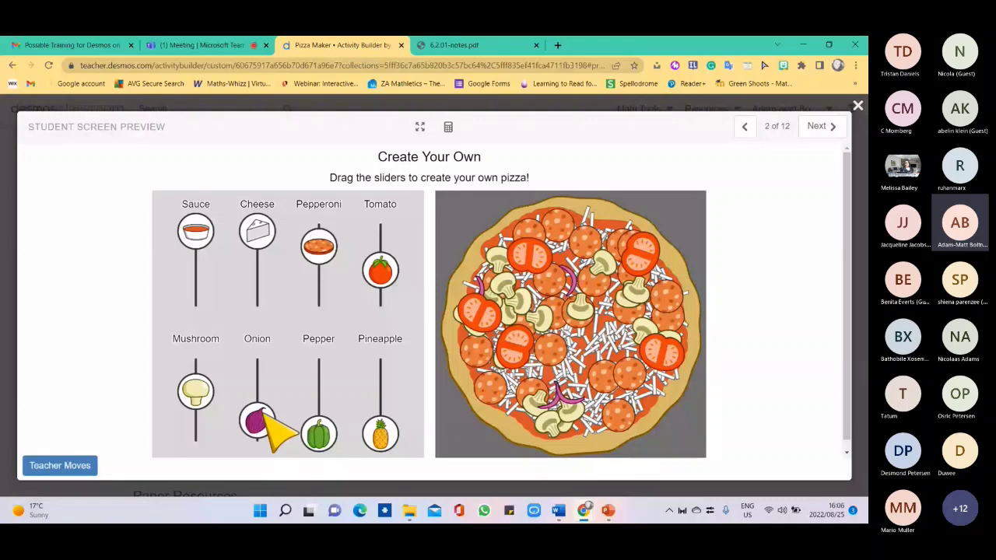
pyautogui.moveTo(265, 417); pyautogui.dragTo(264, 399)
pyautogui.moveTo(318, 434); pyautogui.dragTo(318, 382)
pyautogui.moveTo(380, 434); pyautogui.dragTo(384, 384)
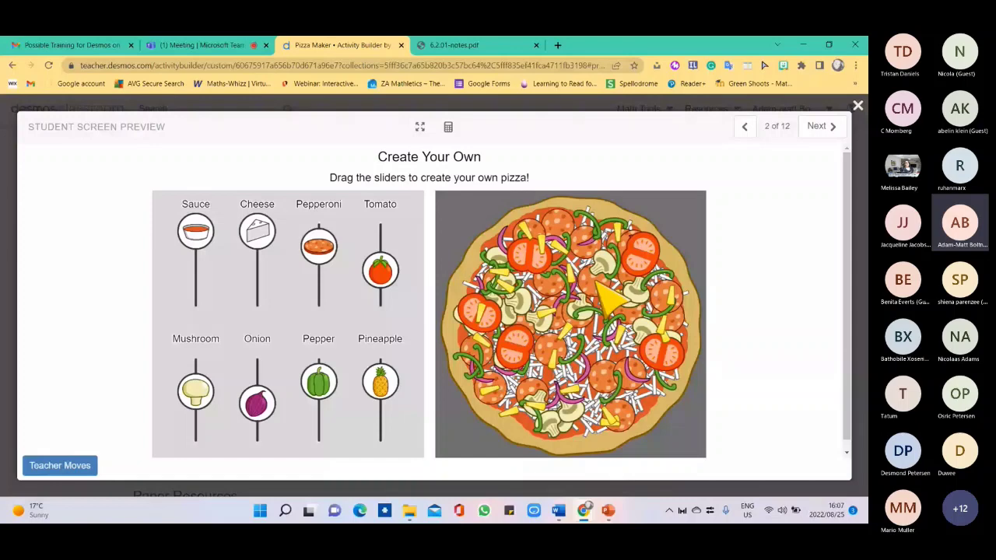
pyautogui.click(819, 128)
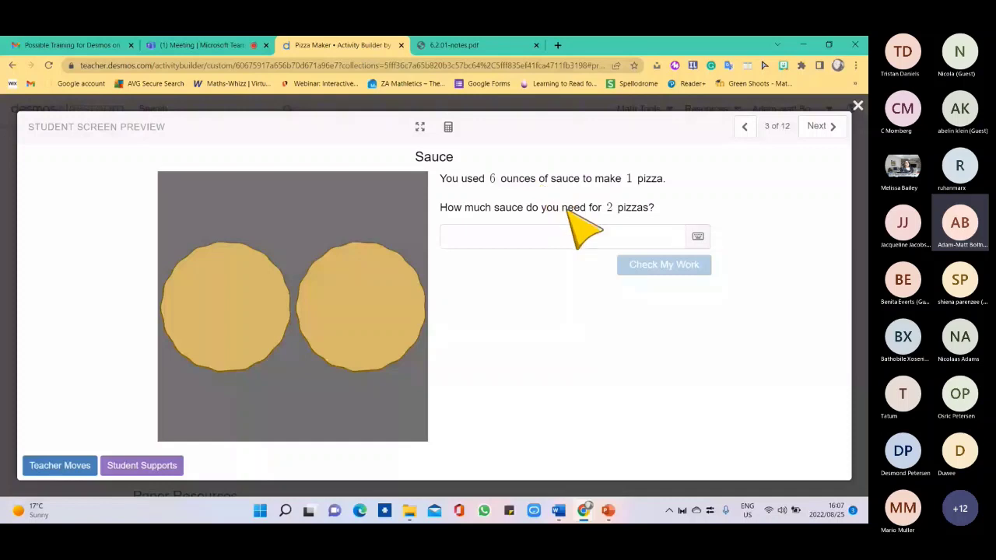
# Submit 12 ounces of sauce, then revise the answer to 7 and check it.
pyautogui.click(512, 243)
pyautogui.write('12')
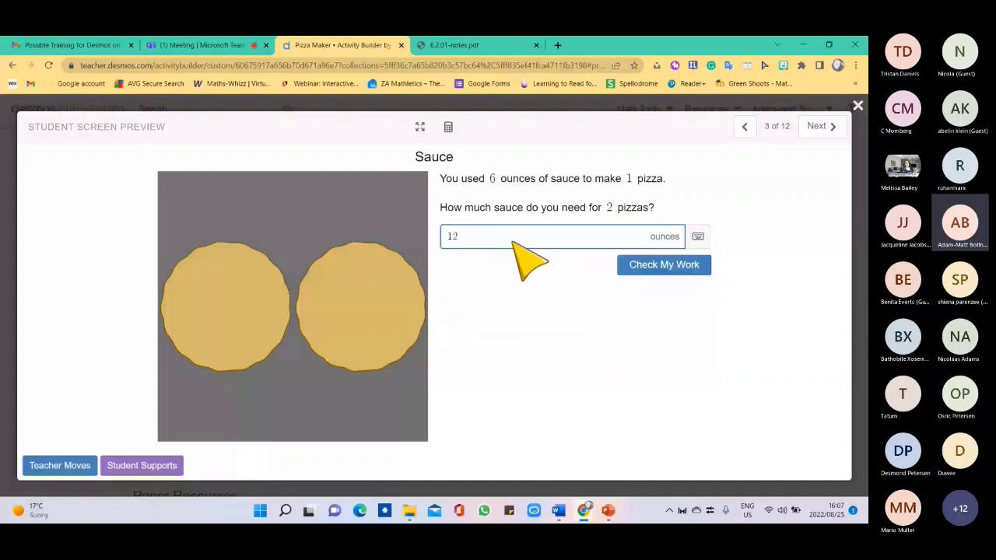
pyautogui.press('Return')
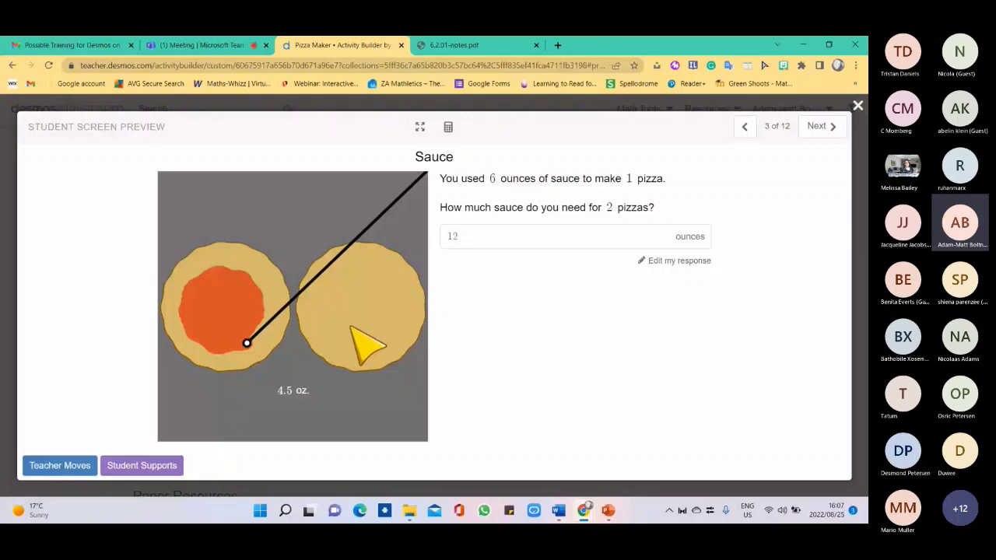
pyautogui.click(465, 236)
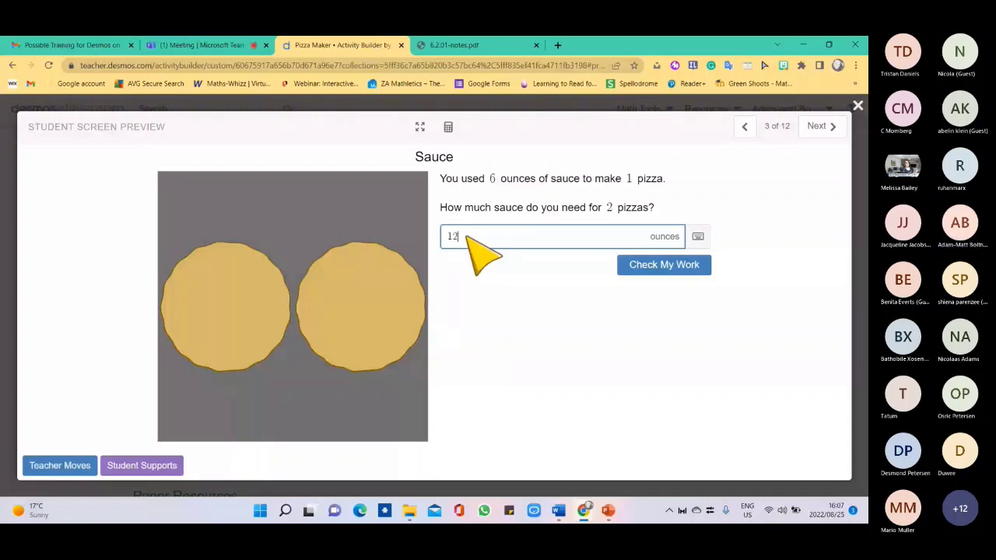
pyautogui.press('BackSpace')
pyautogui.press('BackSpace')
pyautogui.write('7')
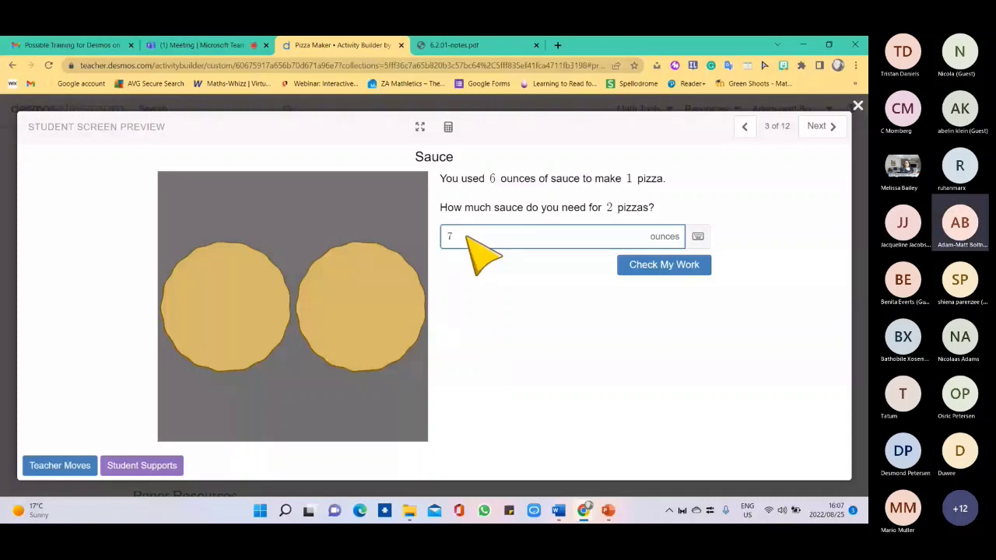
pyautogui.click(637, 263)
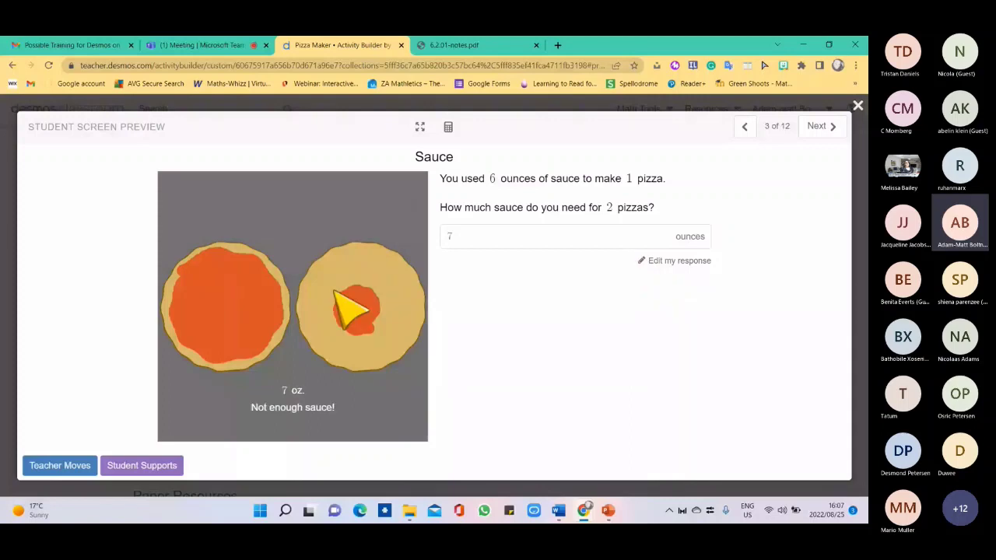
# Try sauce answers of 10 and then 15 ounces, checking each.
pyautogui.click(457, 238)
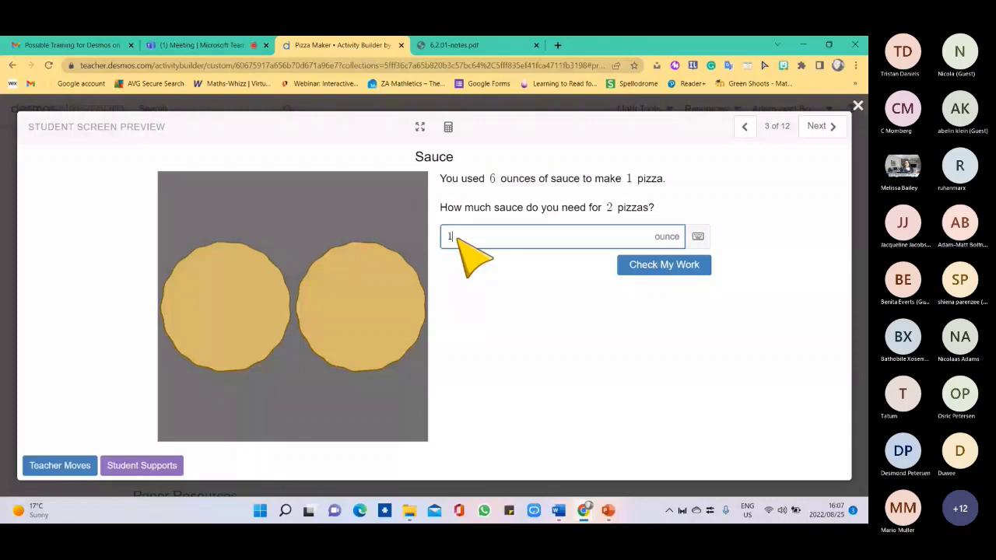
pyautogui.write('10')
pyautogui.click(650, 264)
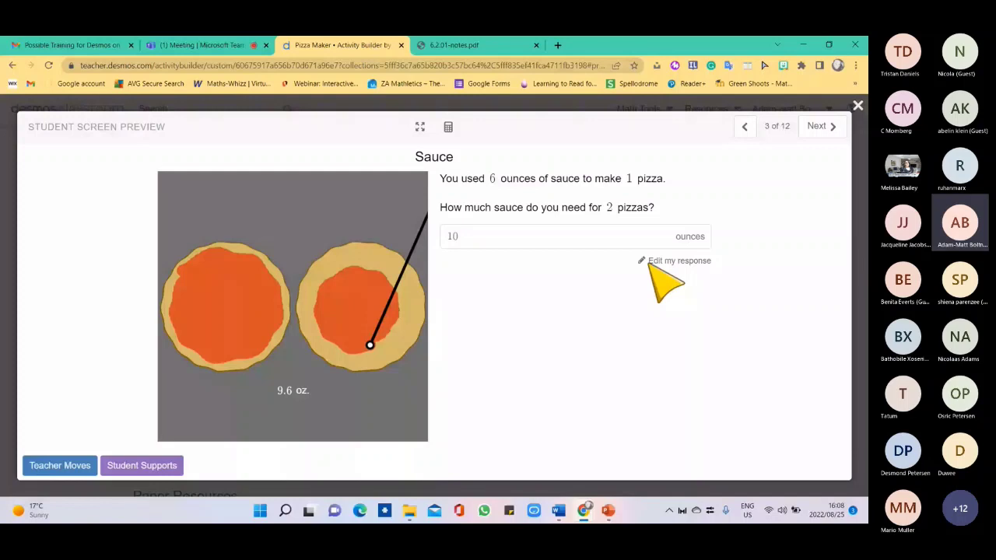
pyautogui.click(648, 262)
pyautogui.press('BackSpace')
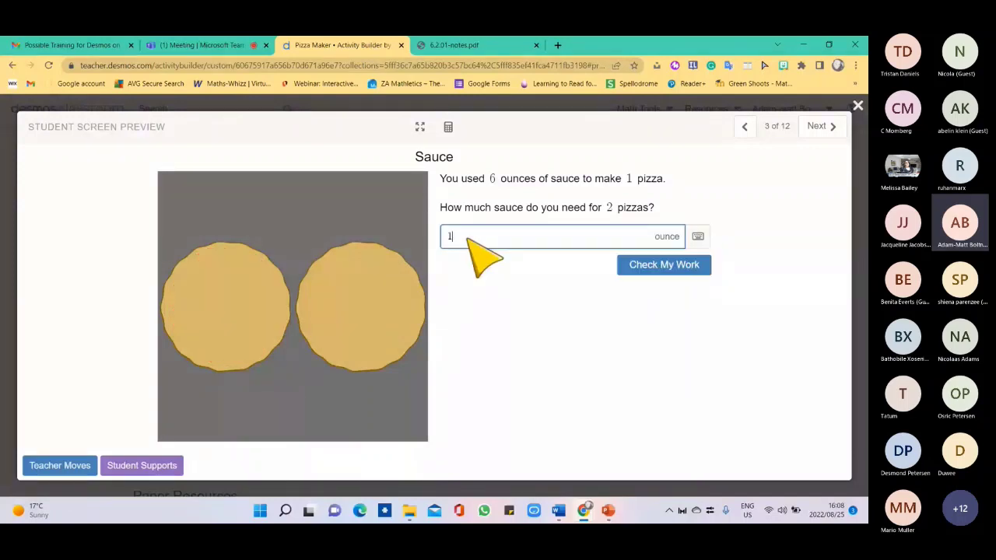
pyautogui.write('5')
pyautogui.click(636, 268)
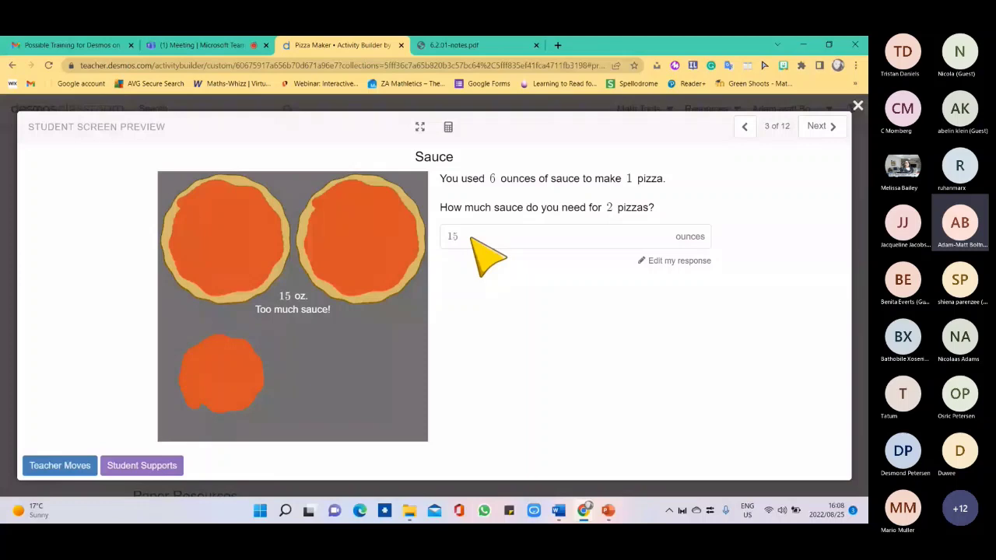
# Change the sauce answer back to 12 ounces and submit it.
pyautogui.click(470, 238)
pyautogui.press('BackSpace')
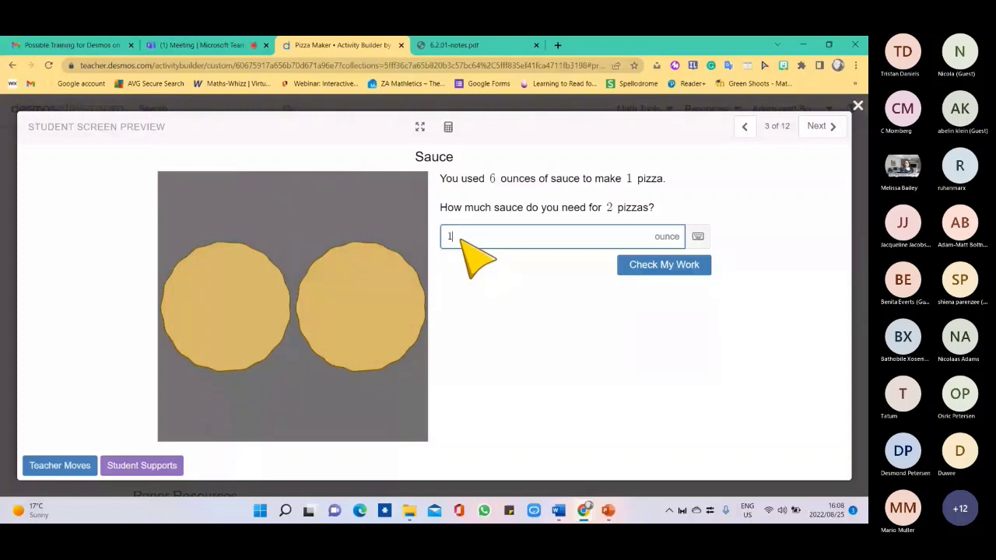
pyautogui.write('2')
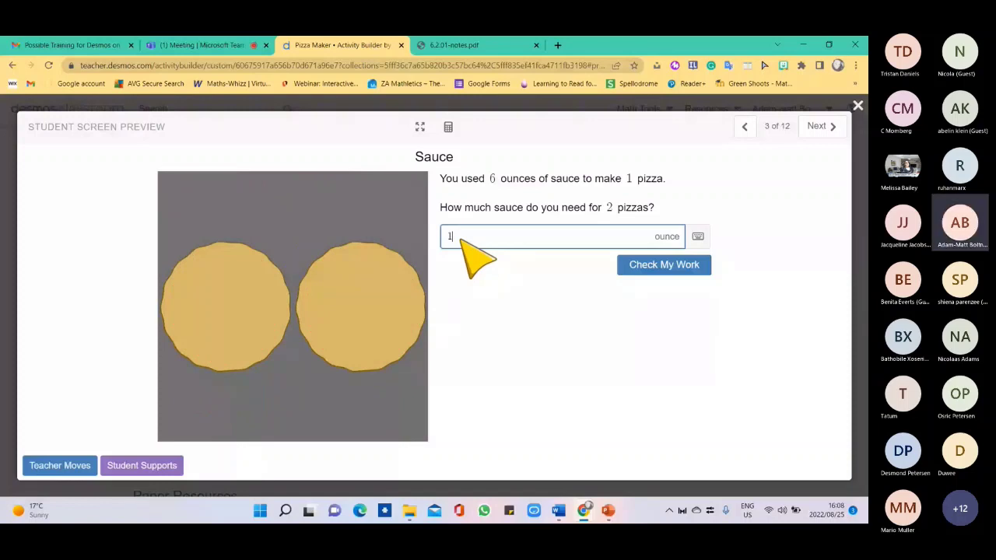
pyautogui.press('Return')
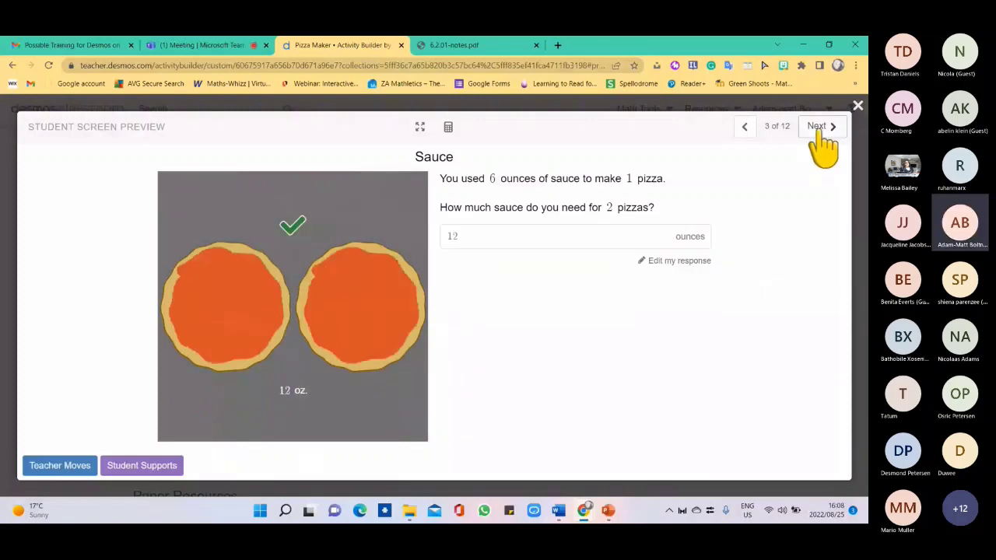
# On the Cheese screen, check 21 ounces, then replace it with 28 and submit.
pyautogui.click(818, 128)
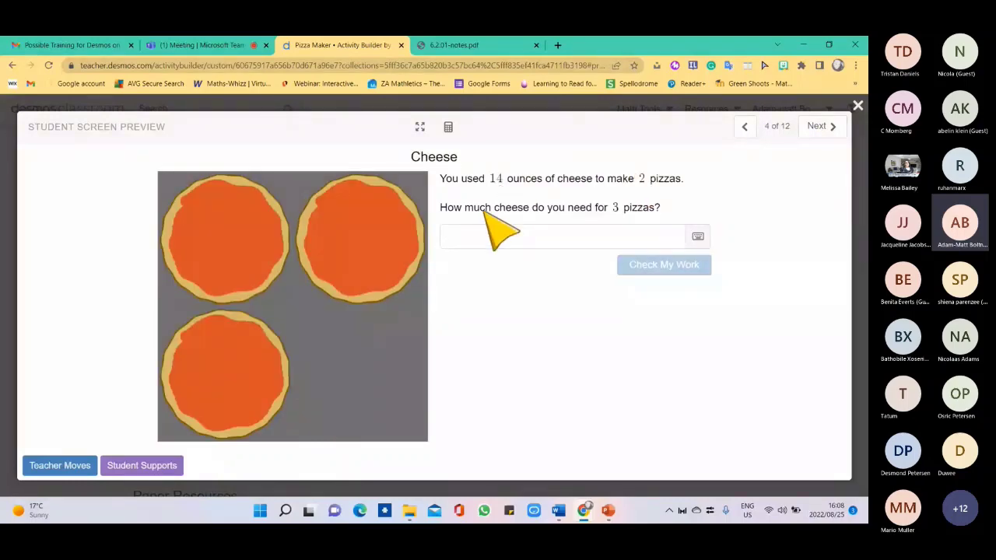
pyautogui.click(474, 244)
pyautogui.write('21')
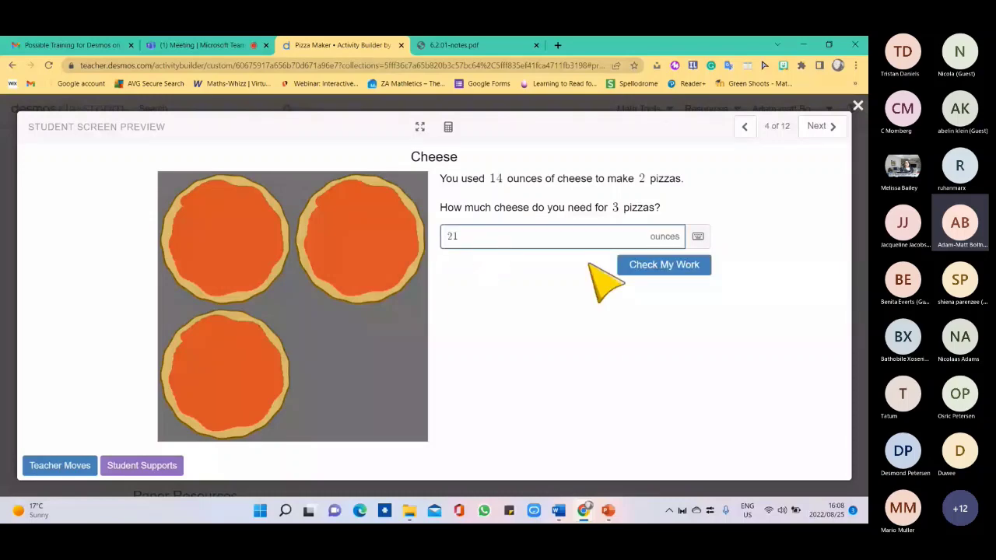
pyautogui.click(640, 263)
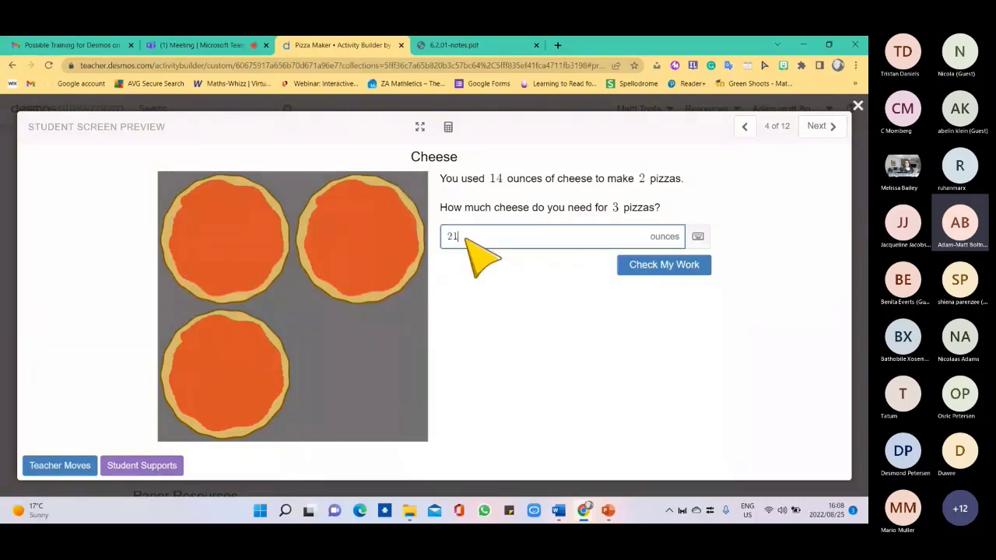
pyautogui.press('BackSpace')
pyautogui.press('BackSpace')
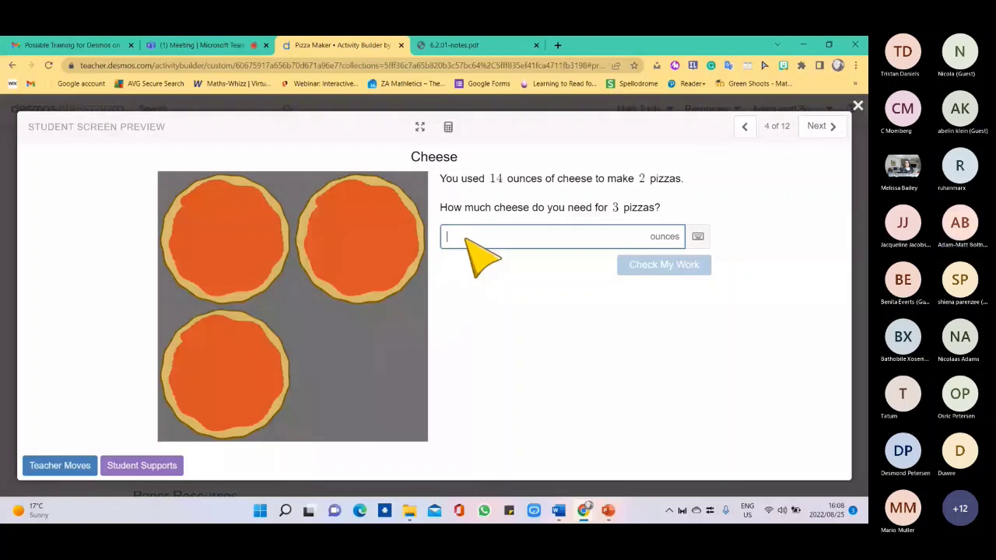
pyautogui.write('28')
pyautogui.click(645, 265)
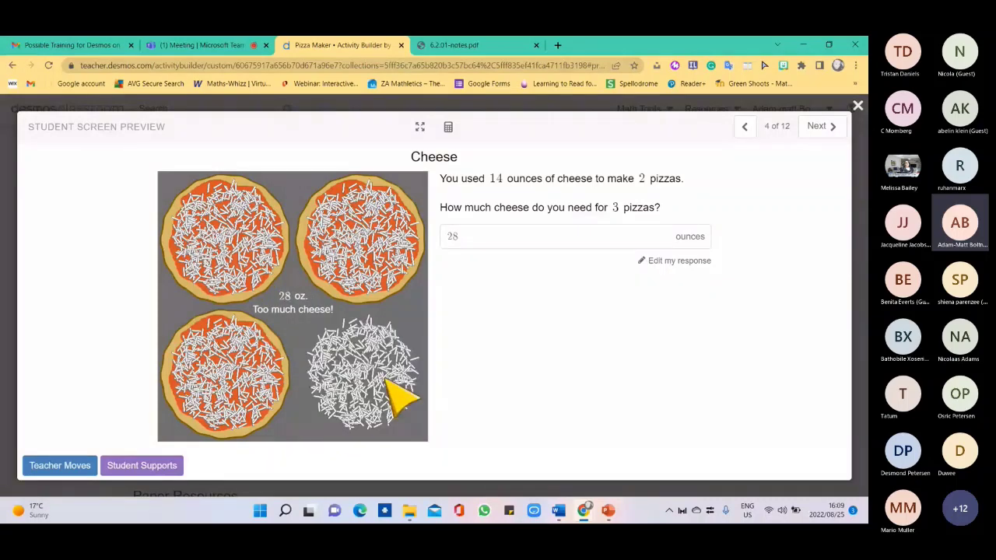
# Submit 1600 degrees Fahrenheit for 4 pizzas on Oven Temperature, then move to Doubling Pizzas.
pyautogui.press('Right')
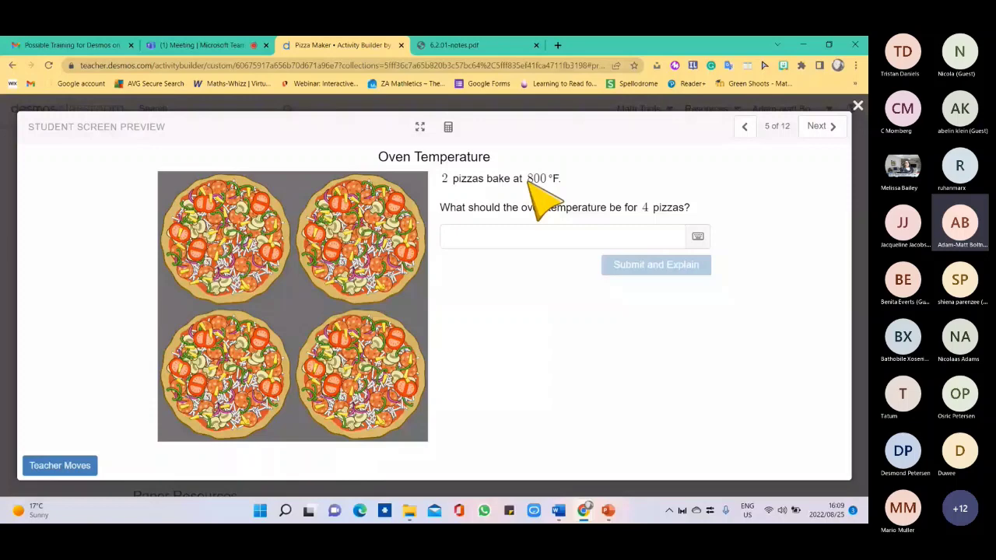
pyautogui.click(499, 240)
pyautogui.write('1')
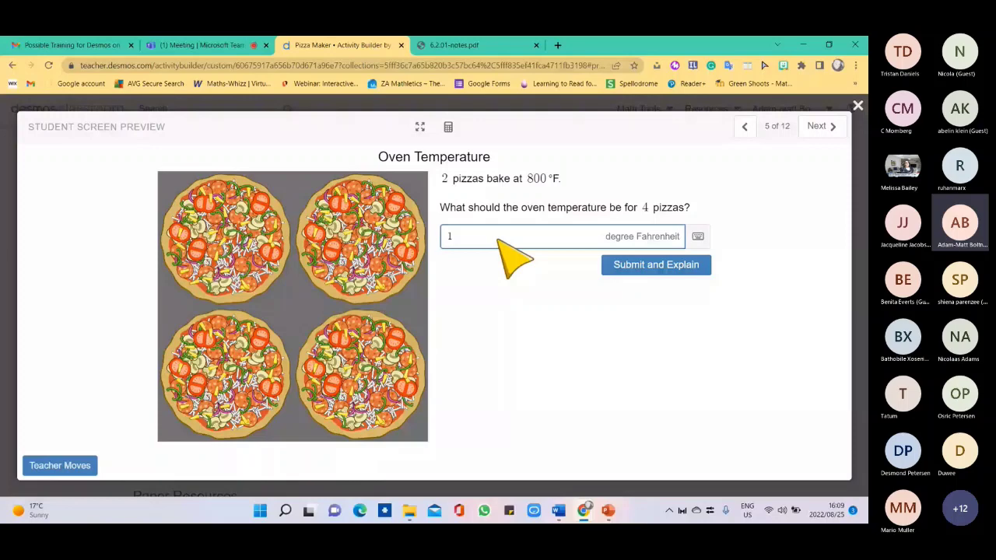
pyautogui.write('600')
pyautogui.press('Return')
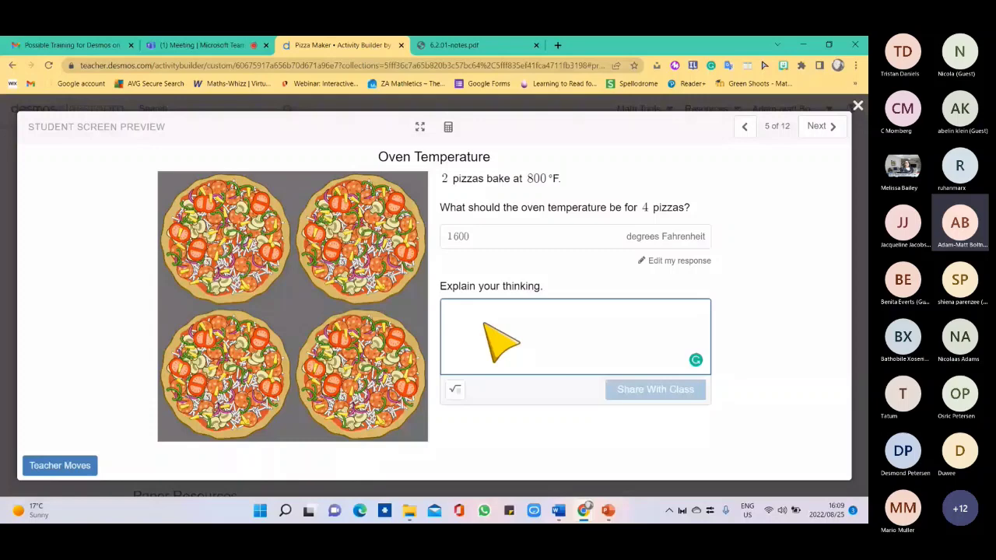
pyautogui.click(818, 126)
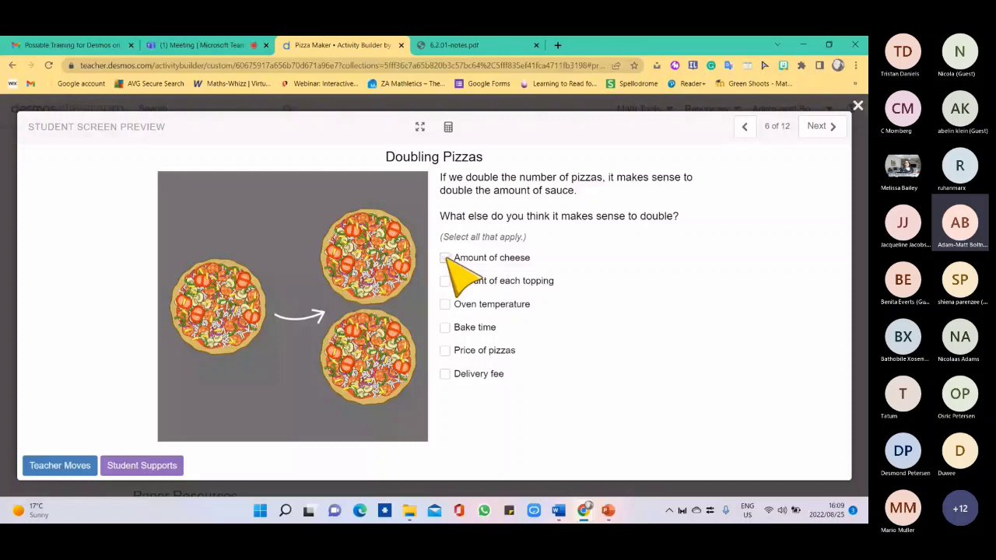
# Tick Amount of cheese, Amount of each topping, Delivery fee and Price of pizzas.
pyautogui.click(445, 258)
pyautogui.click(445, 281)
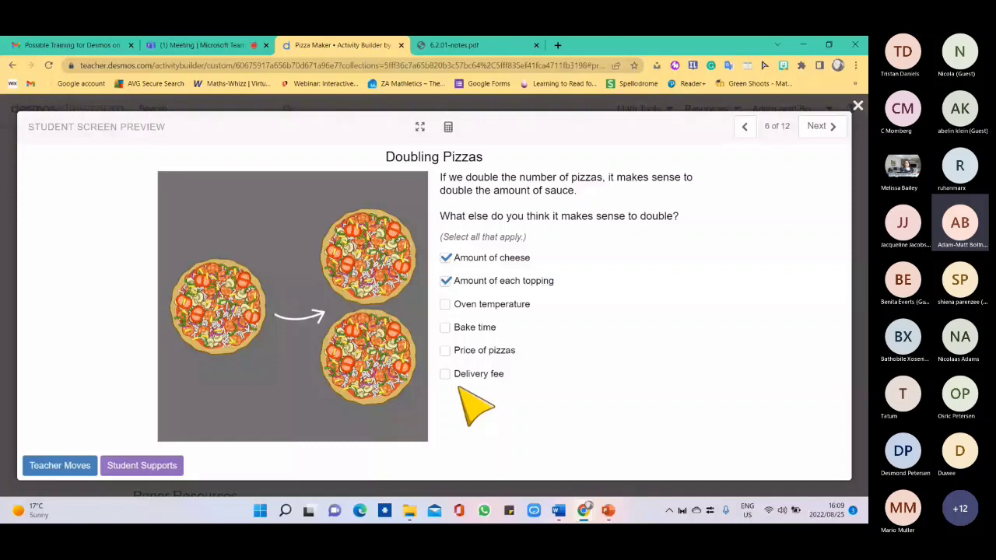
pyautogui.click(447, 374)
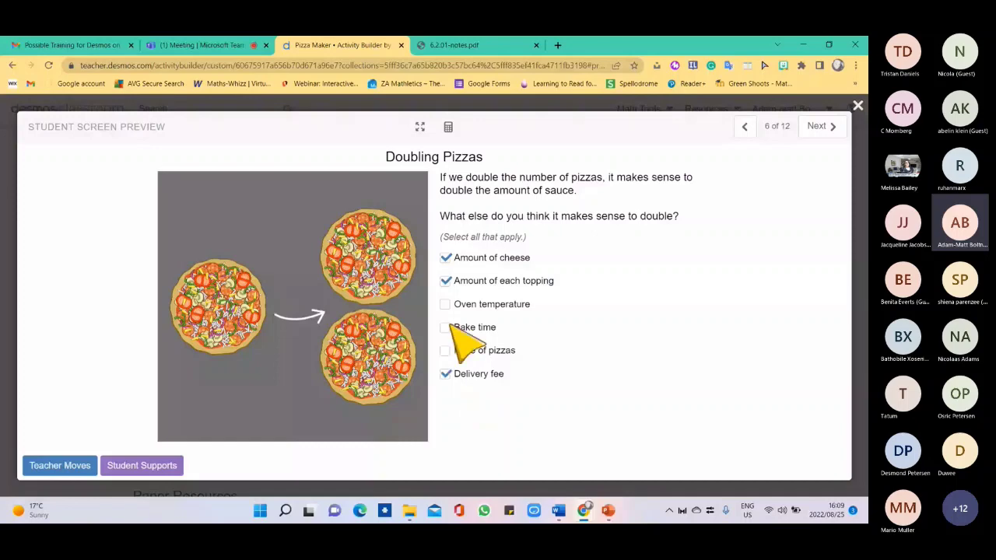
pyautogui.click(446, 351)
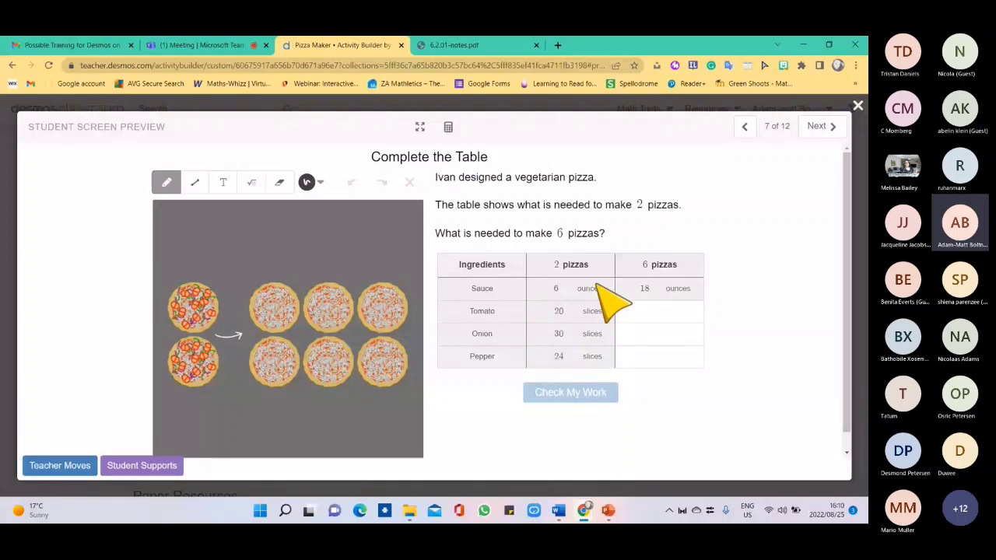
# Enter 60 tomato, 90 onion and 74 pepper slices for 6 pizzas and check the table.
pyautogui.click(642, 316)
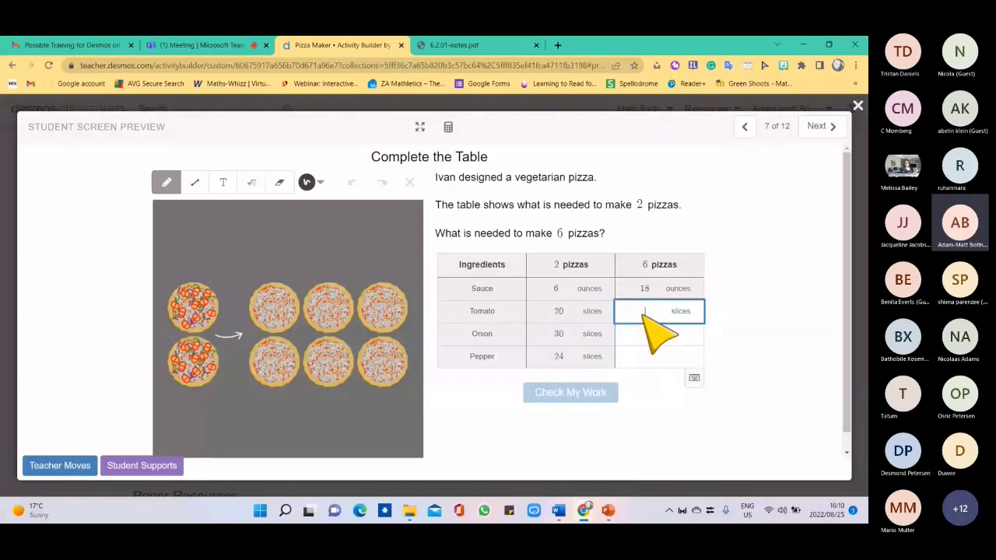
pyautogui.write('60')
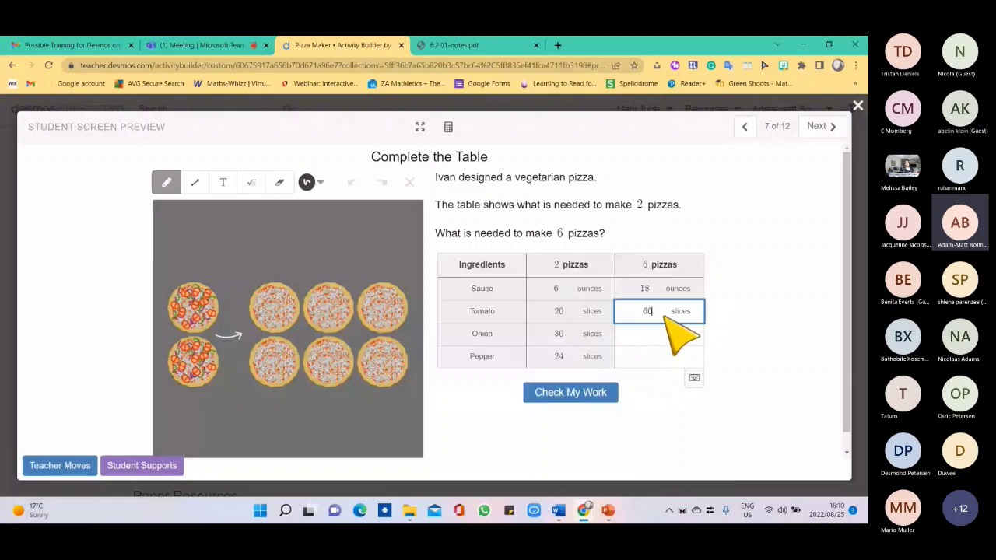
pyautogui.click(655, 334)
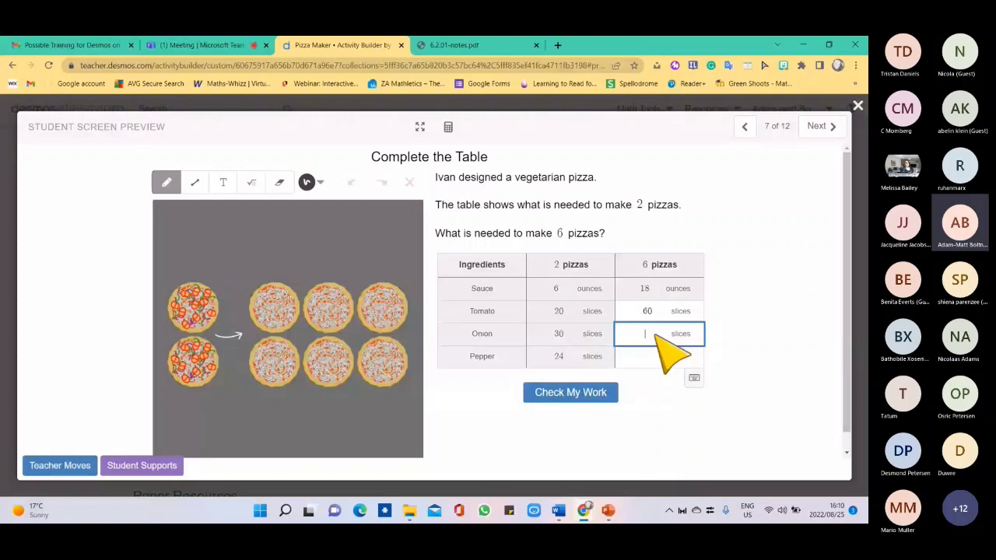
pyautogui.write('90')
pyautogui.click(650, 356)
pyautogui.write('7')
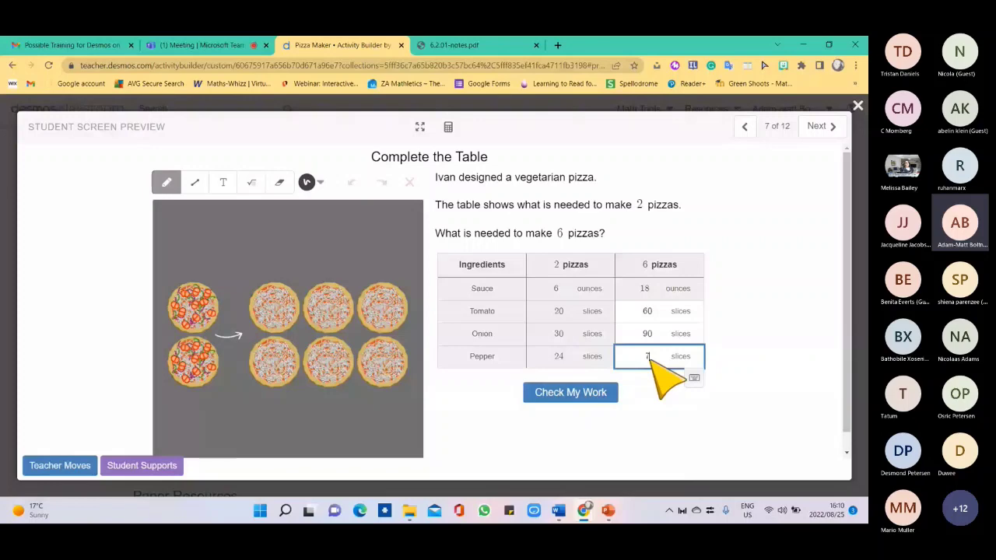
pyautogui.write('4')
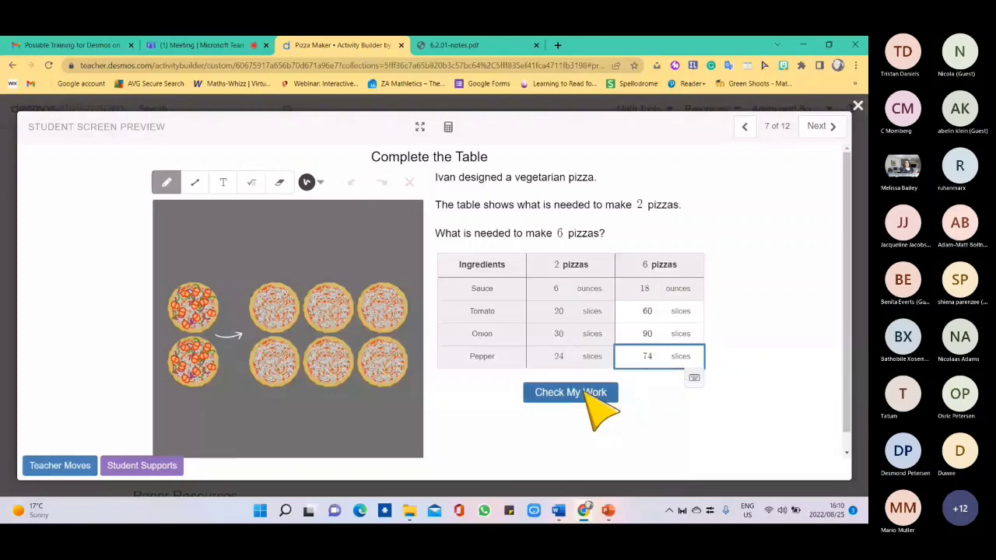
pyautogui.click(585, 389)
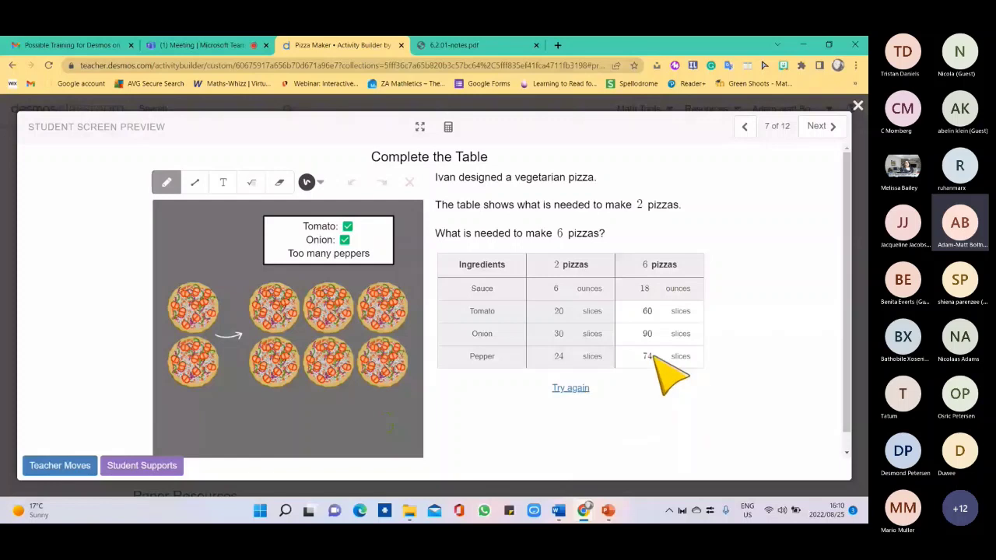
# Correct the pepper slices to 70, then 72, and recheck the answers.
pyautogui.click(654, 356)
pyautogui.press('BackSpace')
pyautogui.write('0')
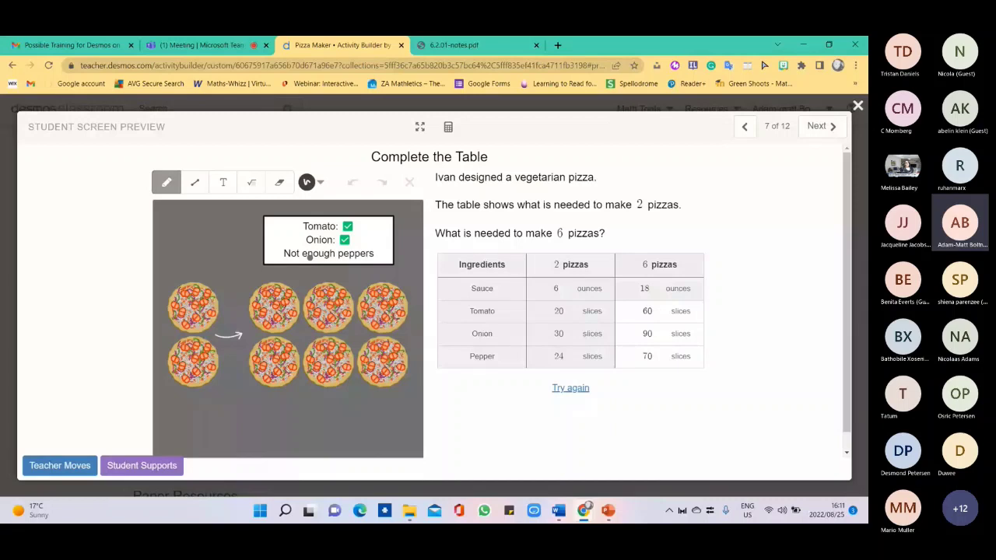
pyautogui.click(654, 357)
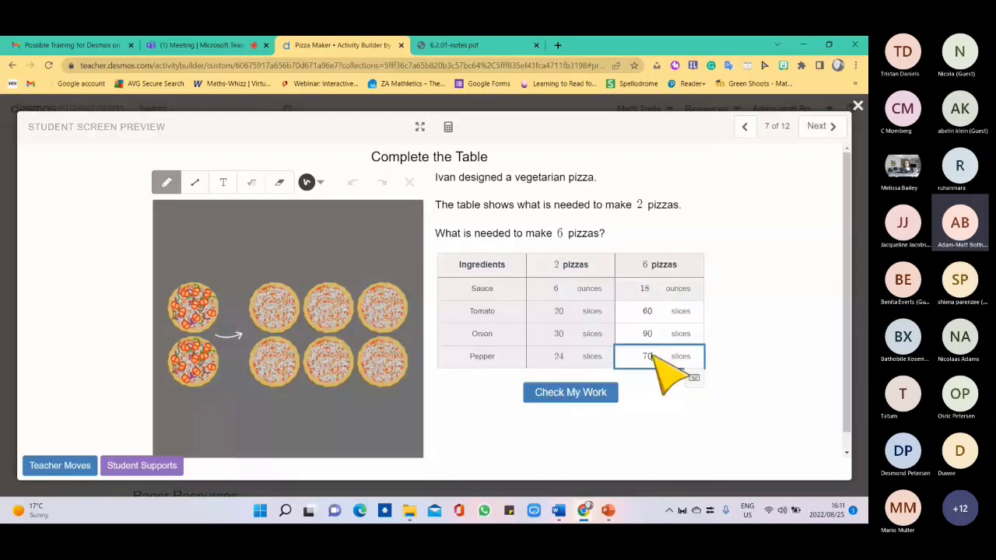
pyautogui.press('BackSpace')
pyautogui.write('2')
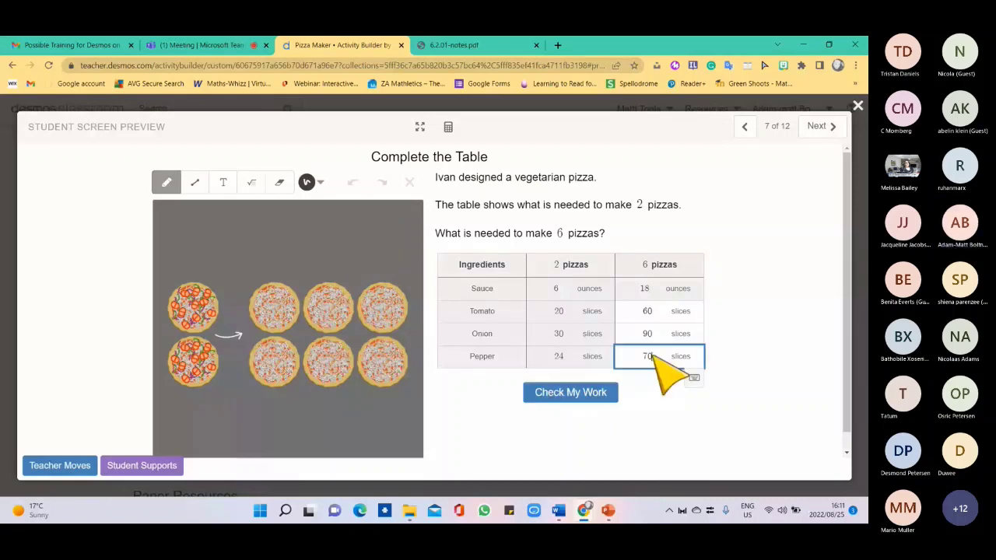
pyautogui.click(601, 392)
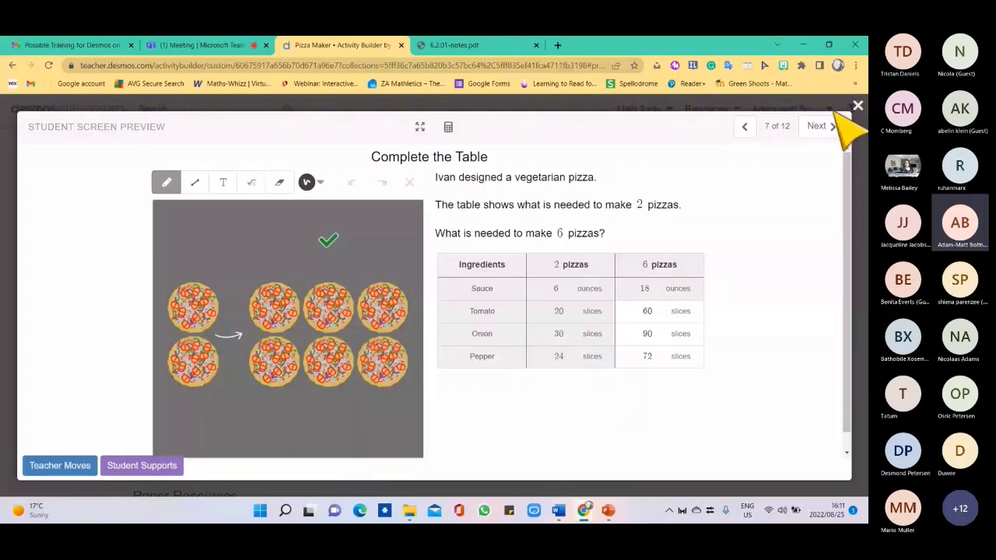
# Advance the preview to Lesson Synthesis and close the student screen preview.
pyautogui.click(820, 127)
pyautogui.click(820, 126)
pyautogui.click(821, 127)
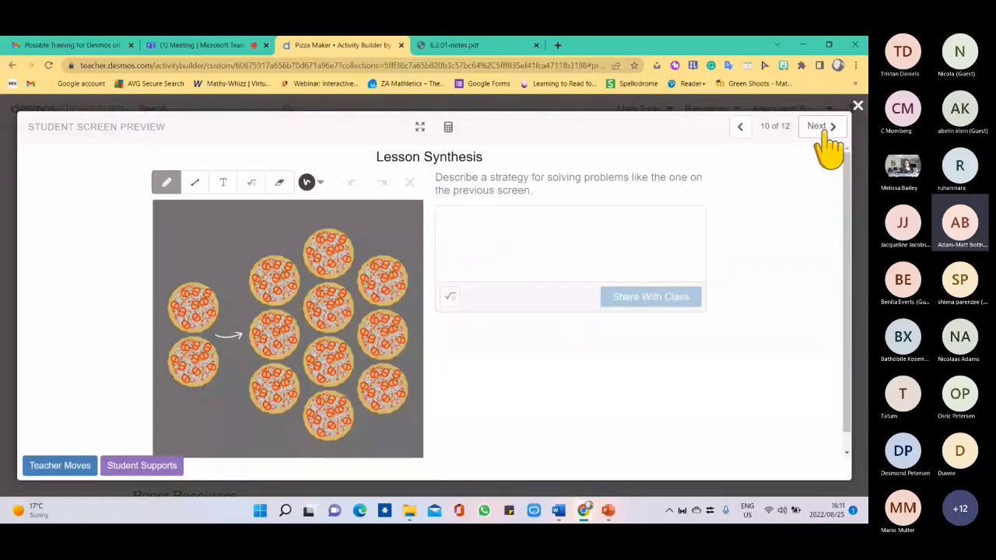
pyautogui.click(858, 106)
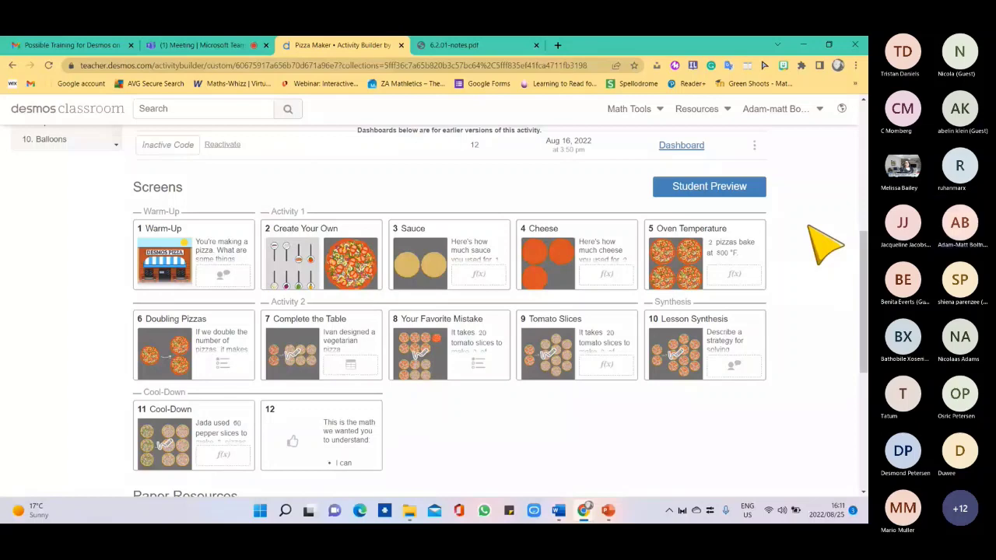
pyautogui.scroll(2, 809, 227)
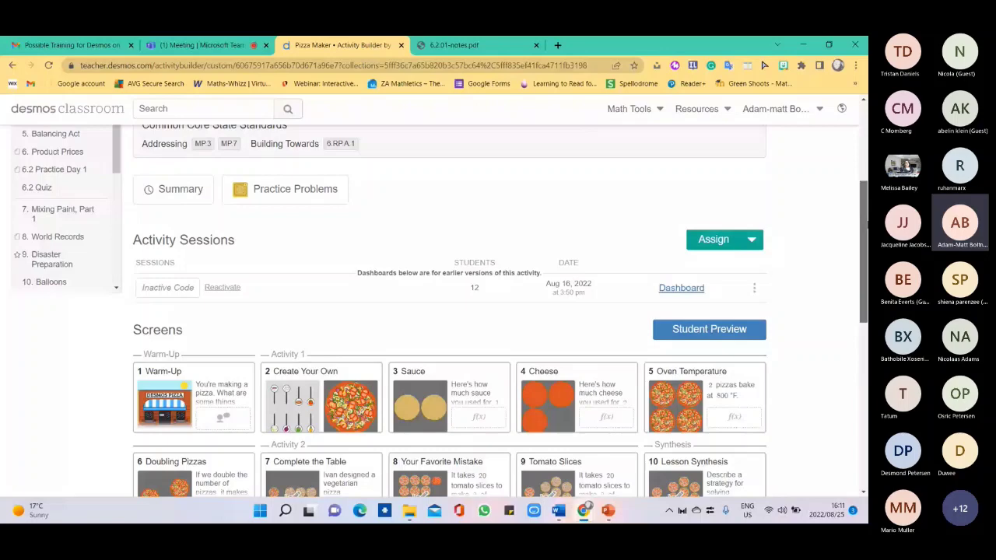
pyautogui.scroll(3, 76, 166)
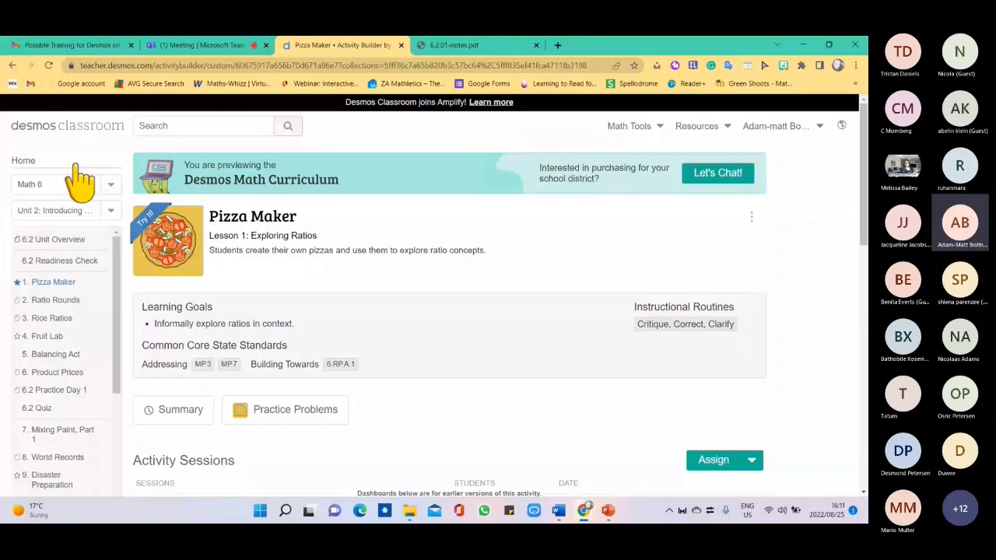
# Return home and open the Metro North custom activity down to its Screens grid.
pyautogui.click(76, 165)
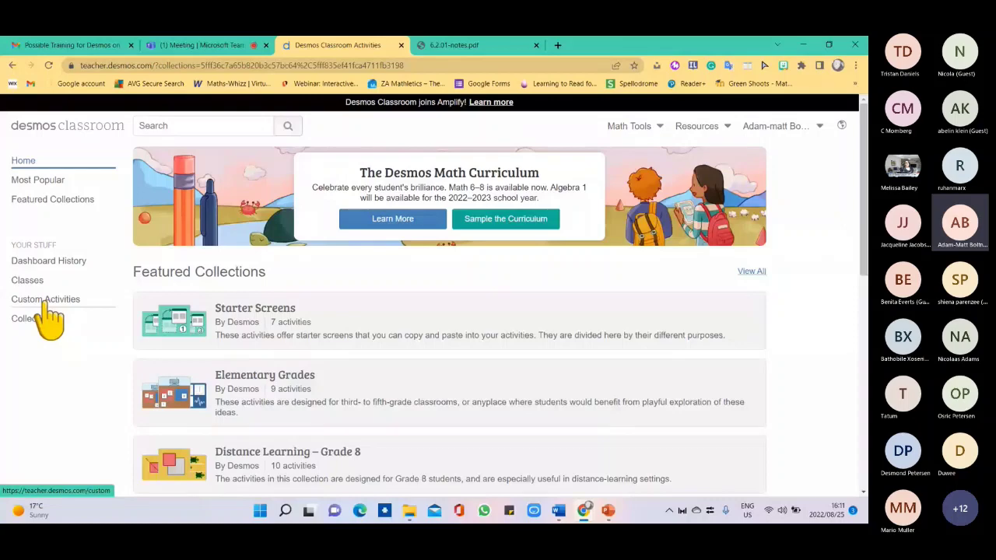
pyautogui.click(45, 302)
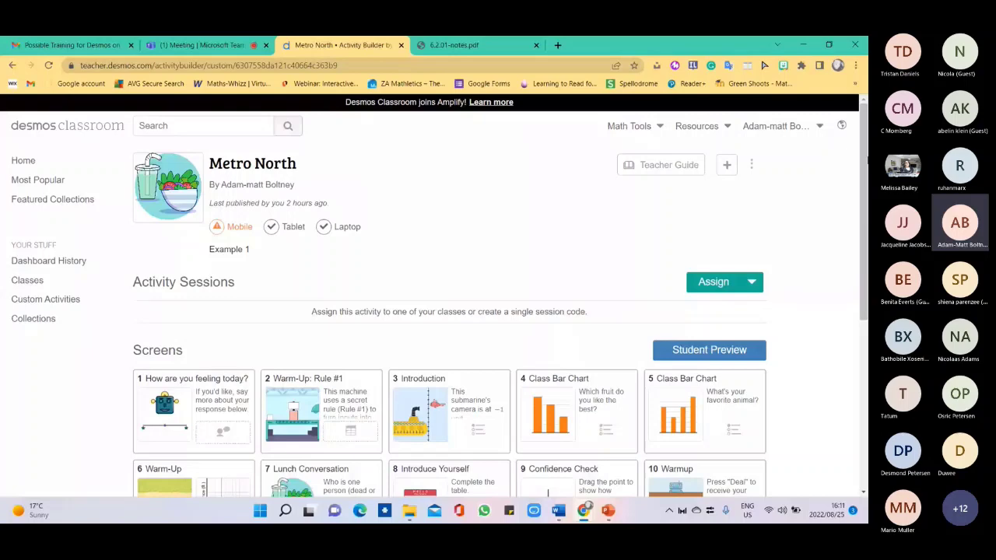
pyautogui.scroll(-2, 264, 294)
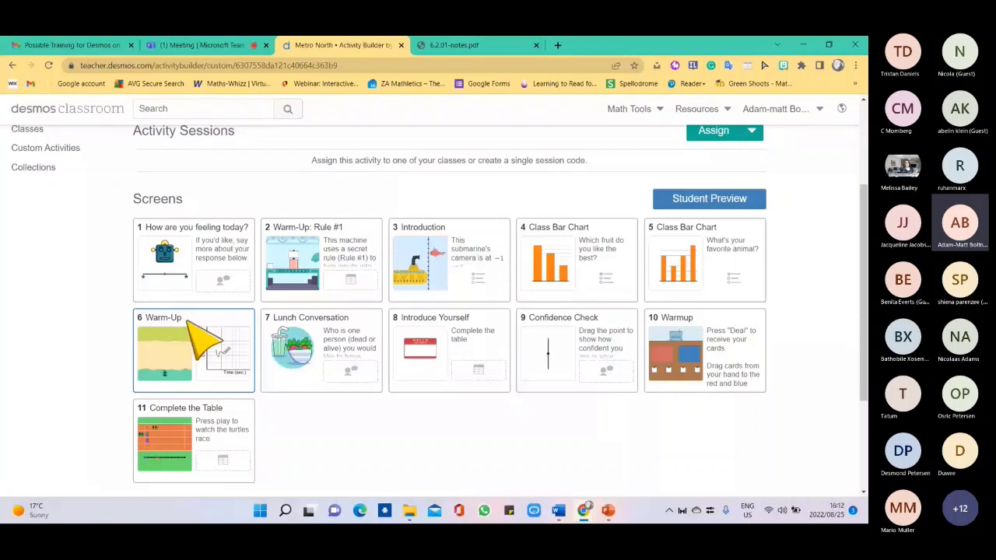
# Start the student preview, run the Rule #1 machine on 15, and move on to Introduction.
pyautogui.click(187, 265)
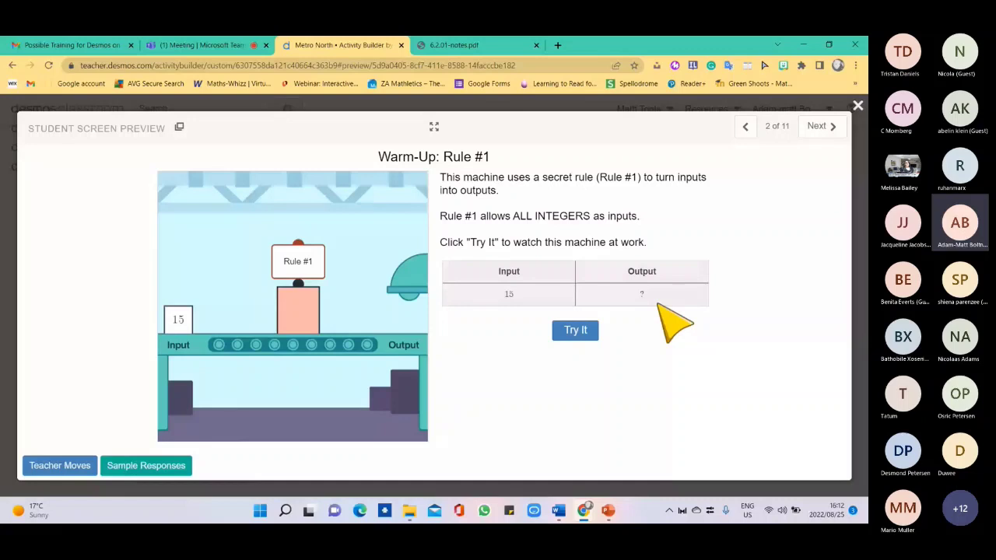
pyautogui.click(585, 331)
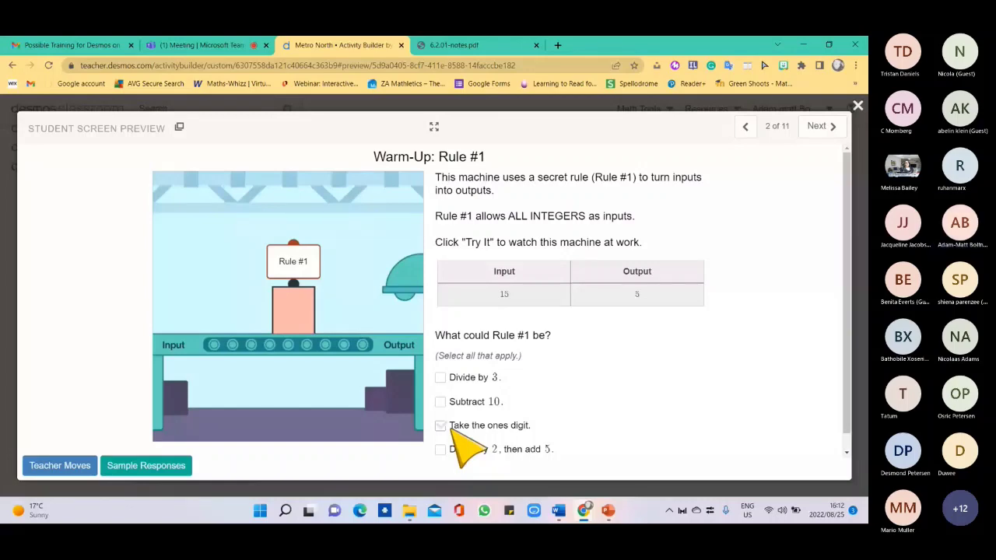
pyautogui.click(819, 126)
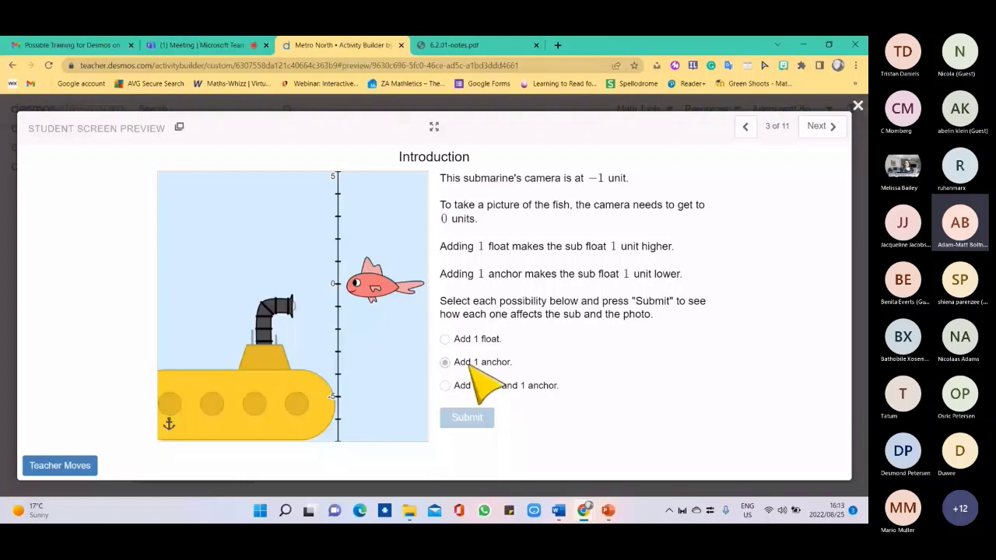
# Add 1 float to raise the sub, share Mango on the fruit chart, then reach the favourite-animal question.
pyautogui.click(473, 339)
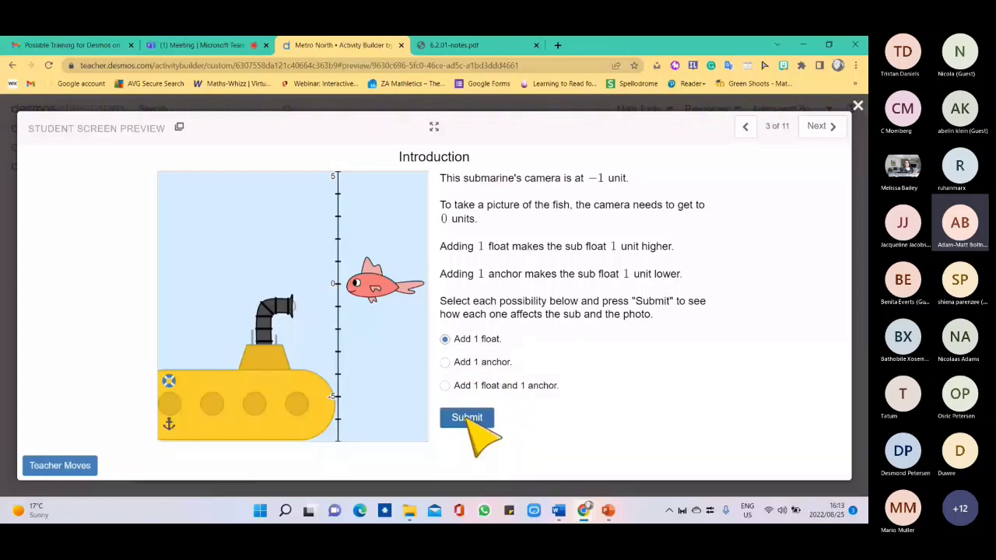
pyautogui.click(469, 419)
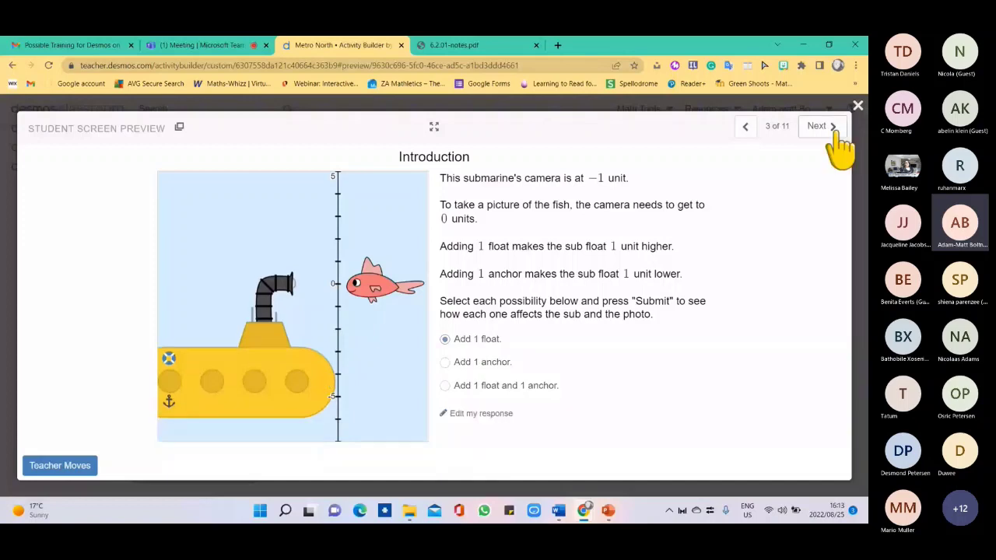
pyautogui.rightClick(836, 130)
pyautogui.click(835, 131)
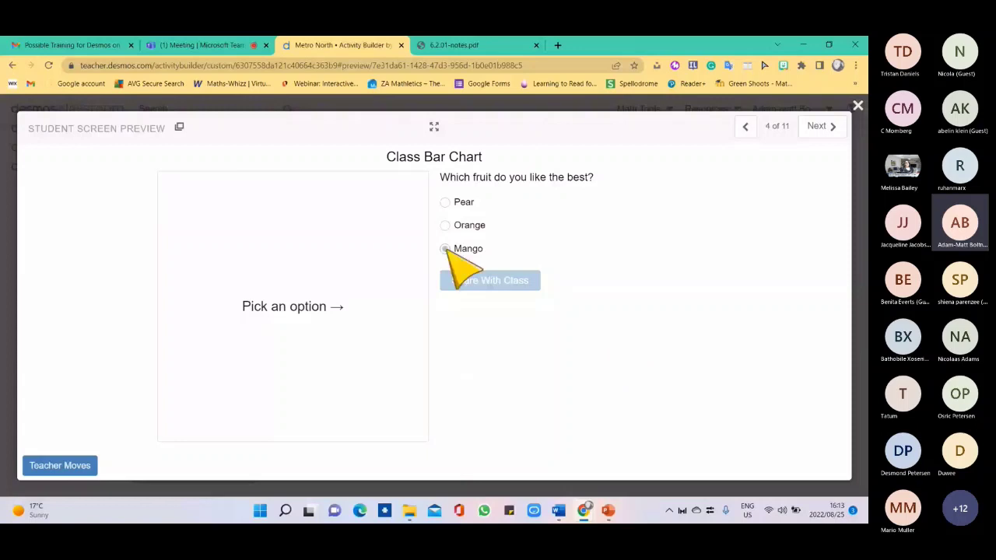
pyautogui.click(489, 280)
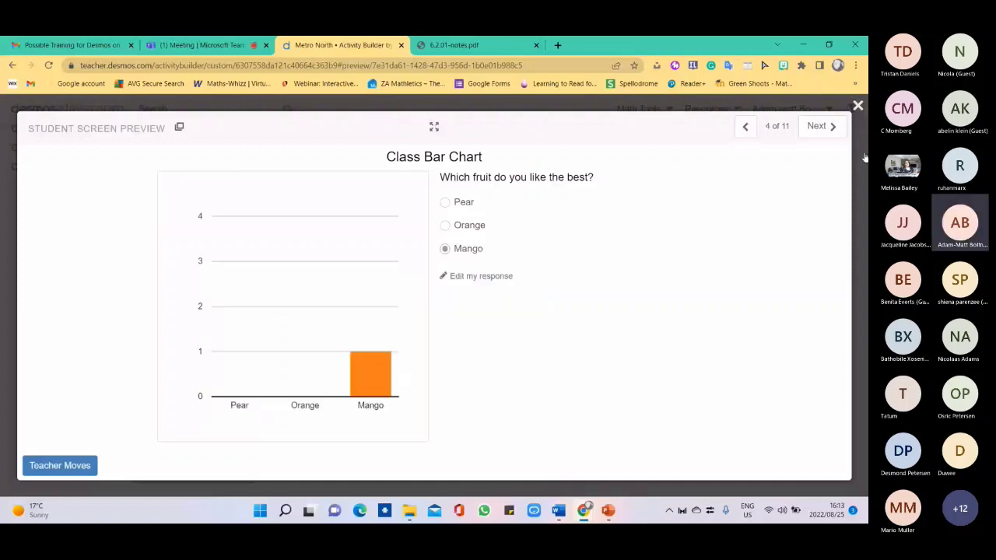
pyautogui.click(821, 126)
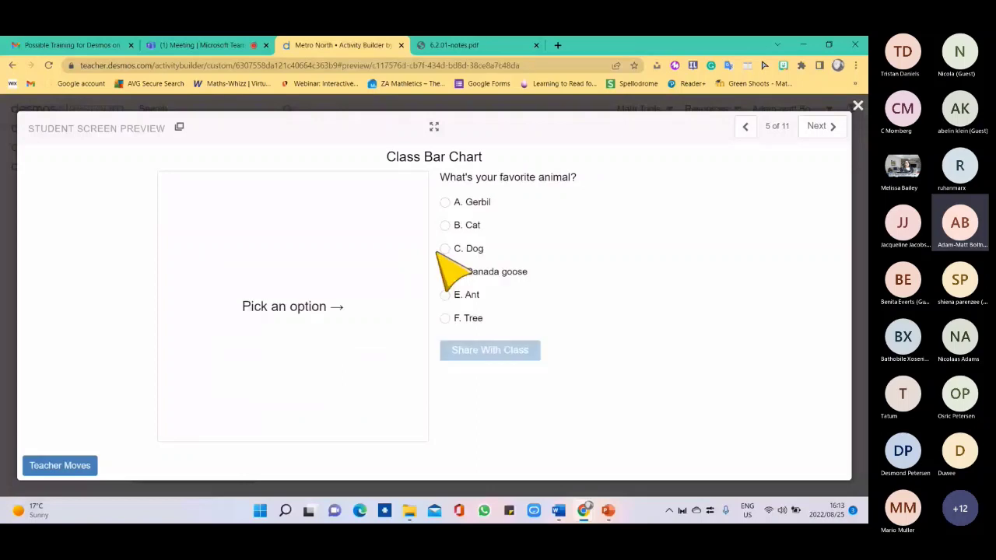
# Choose Dog as the favourite animal and play the turtle's distance-time graph.
pyautogui.click(442, 249)
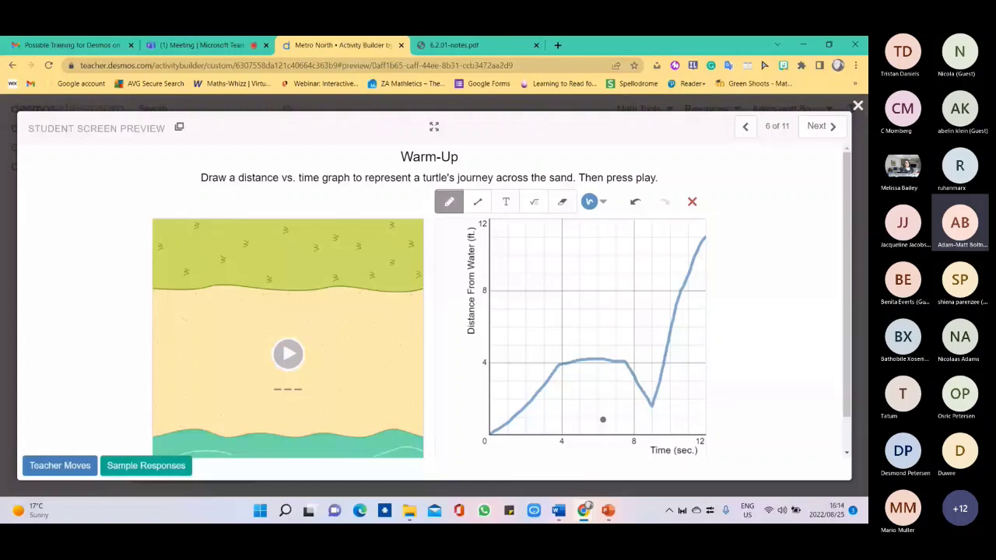
pyautogui.click(288, 354)
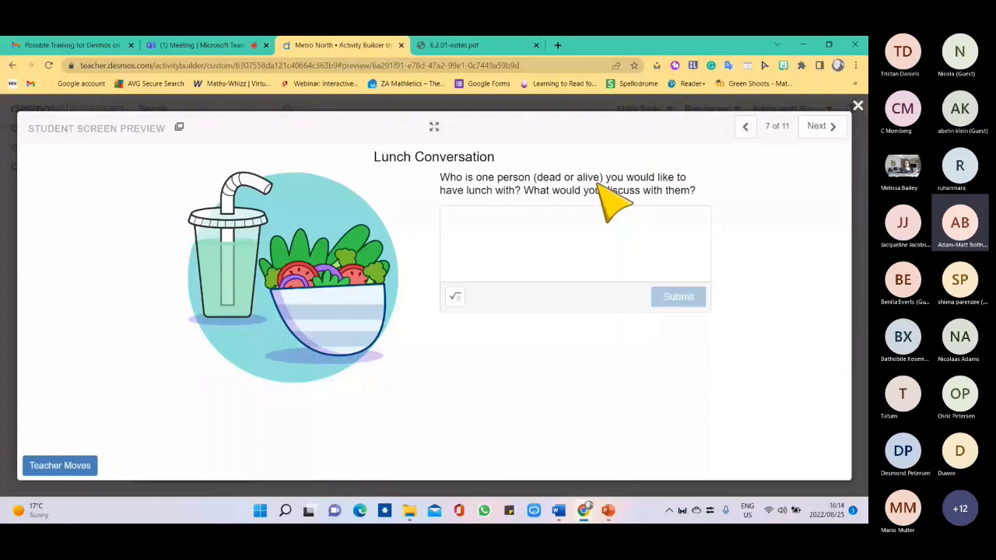
# Begin a short lunch answer, set confidence to Confident, and advance to the card Warmup.
pyautogui.click(547, 228)
pyautogui.write('J.C')
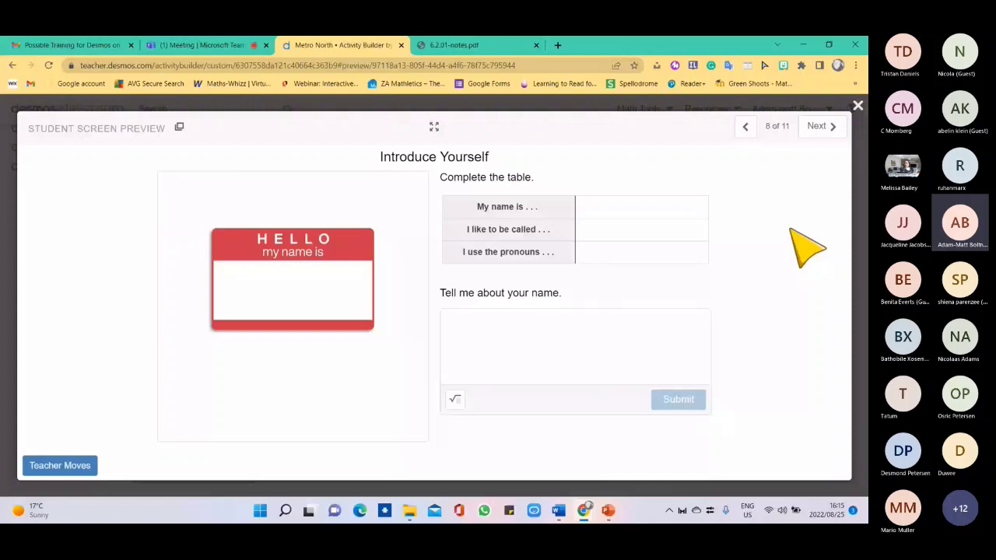
pyautogui.press('Right')
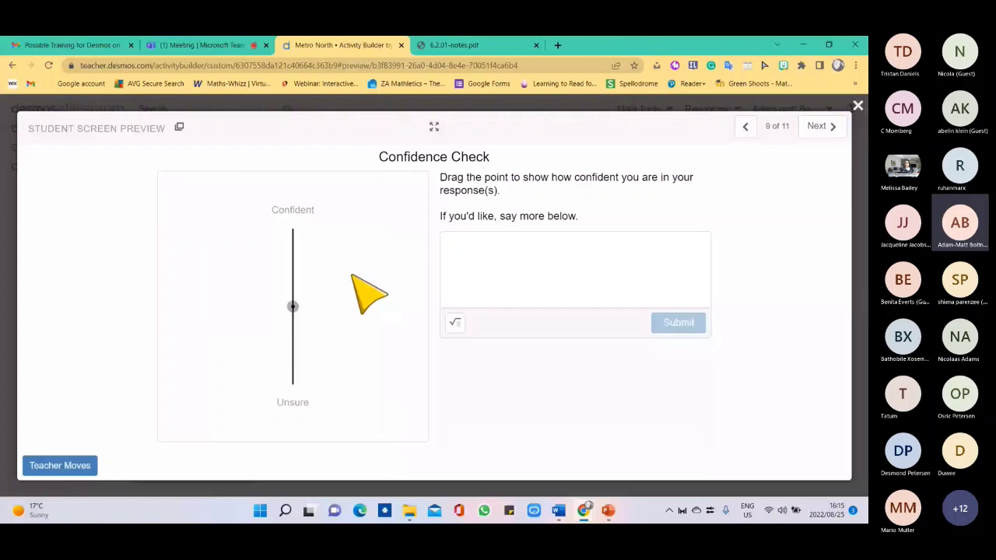
pyautogui.moveTo(293, 305); pyautogui.dragTo(292, 229)
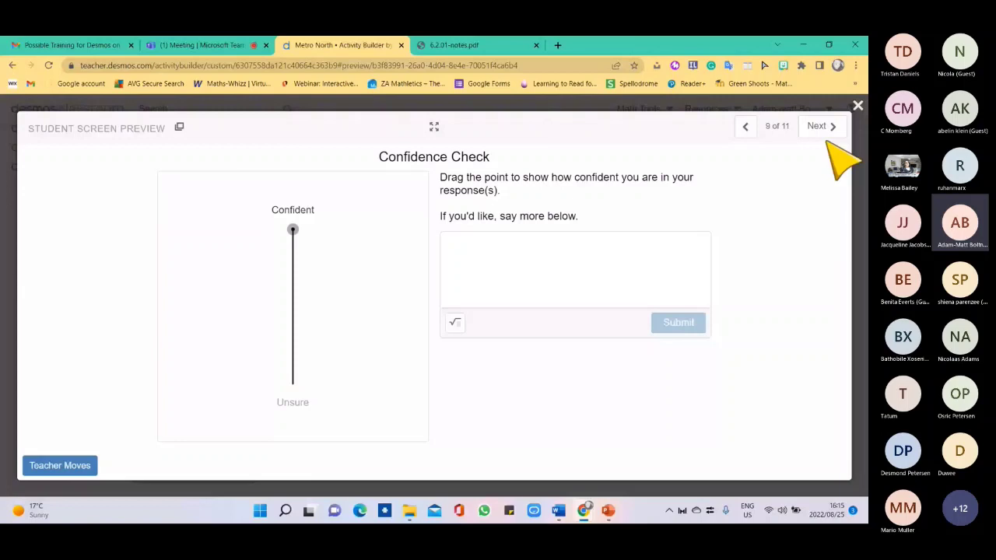
pyautogui.click(823, 127)
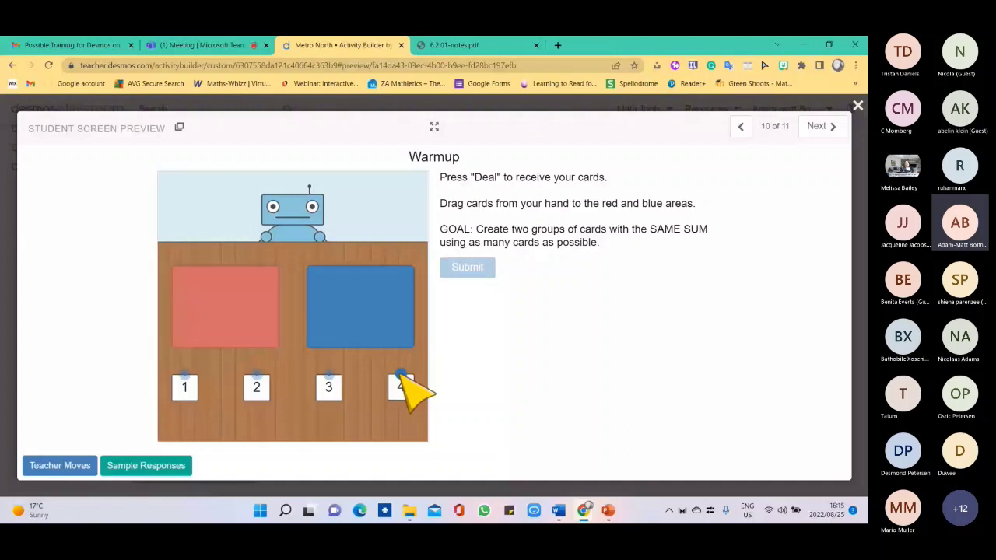
# Submit two card groupings, the second as 4 and 3 versus 2 and 1, then go to Complete the Table.
pyautogui.moveTo(256, 386); pyautogui.dragTo(353, 303)
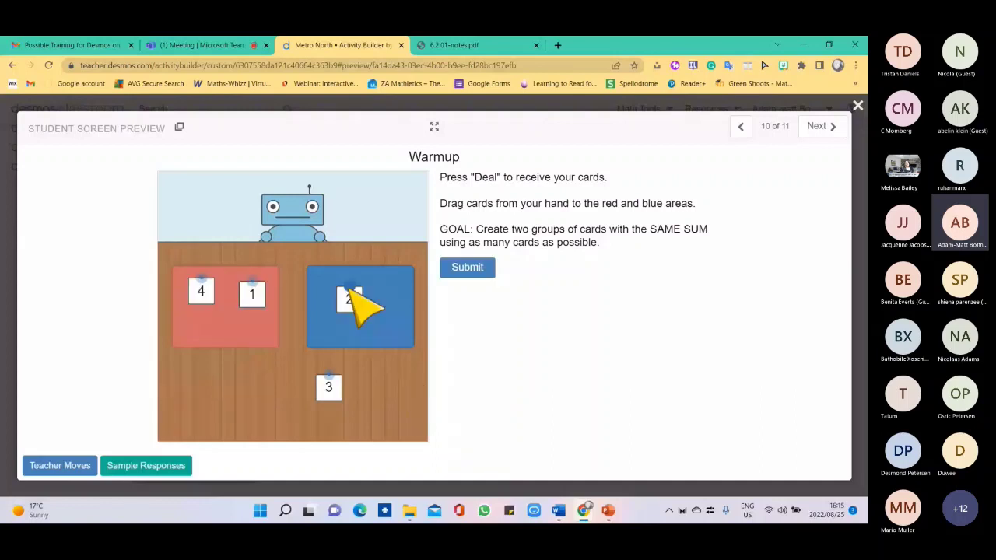
pyautogui.moveTo(328, 387); pyautogui.dragTo(385, 294)
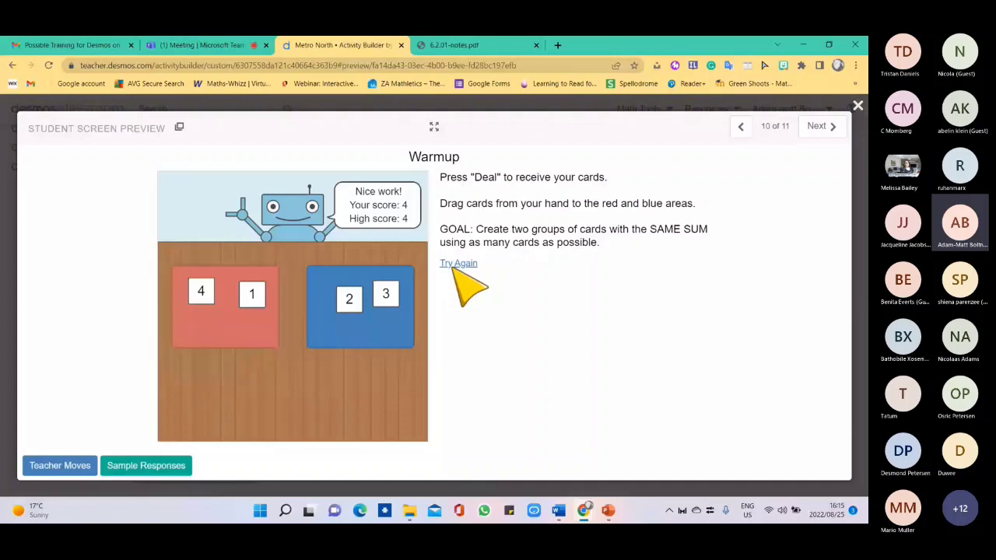
pyautogui.click(459, 265)
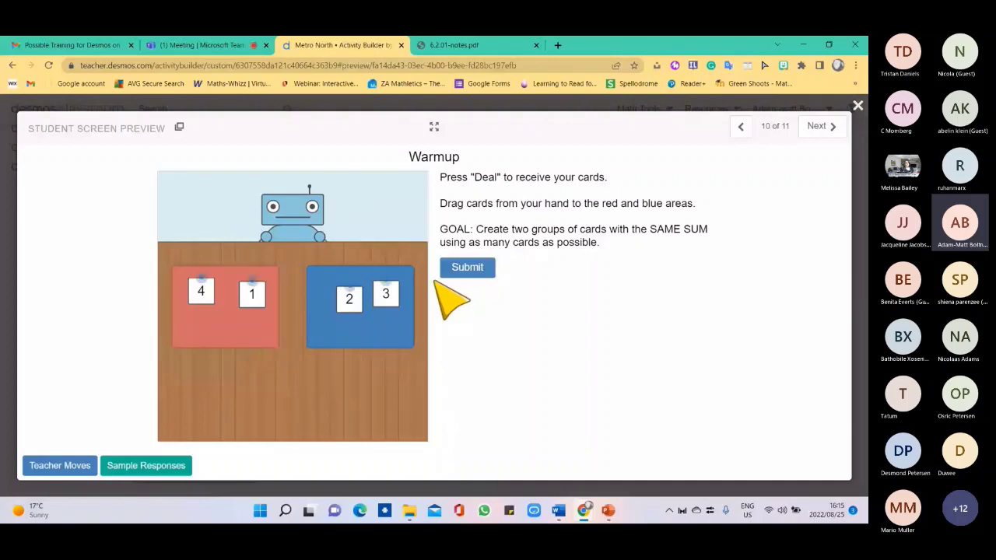
pyautogui.click(466, 267)
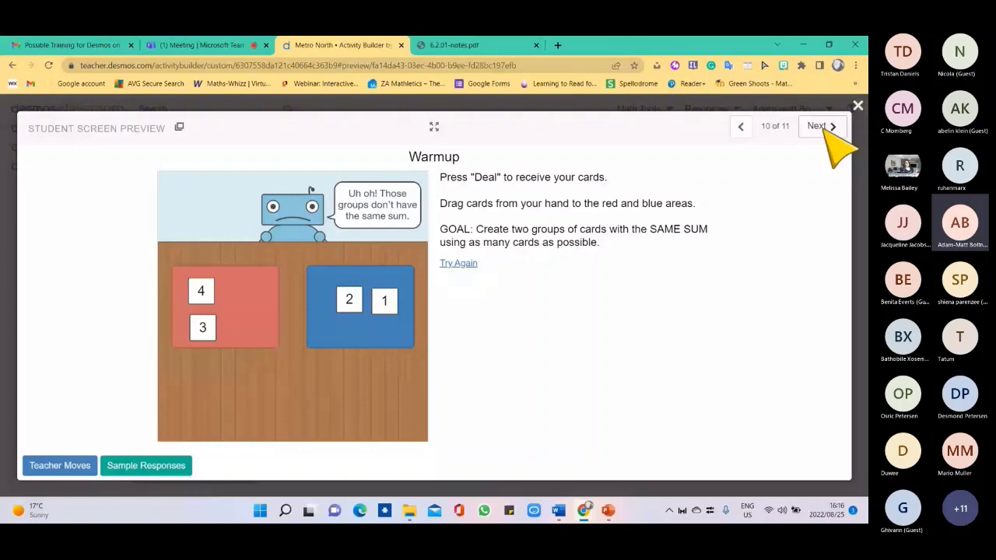
pyautogui.click(820, 126)
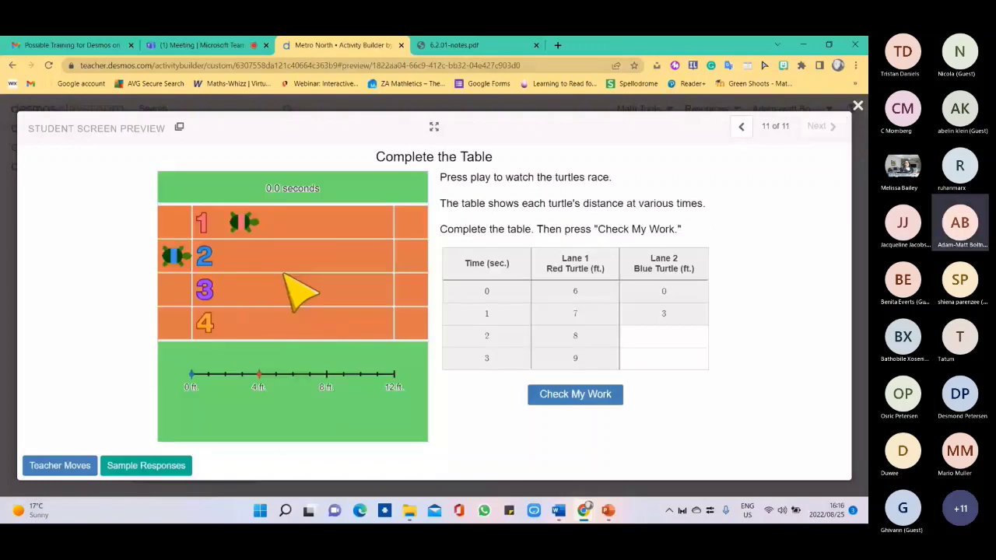
# Enter 7 ft for Lane 2 at 2 seconds in the turtle table and check the work.
pyautogui.click(598, 393)
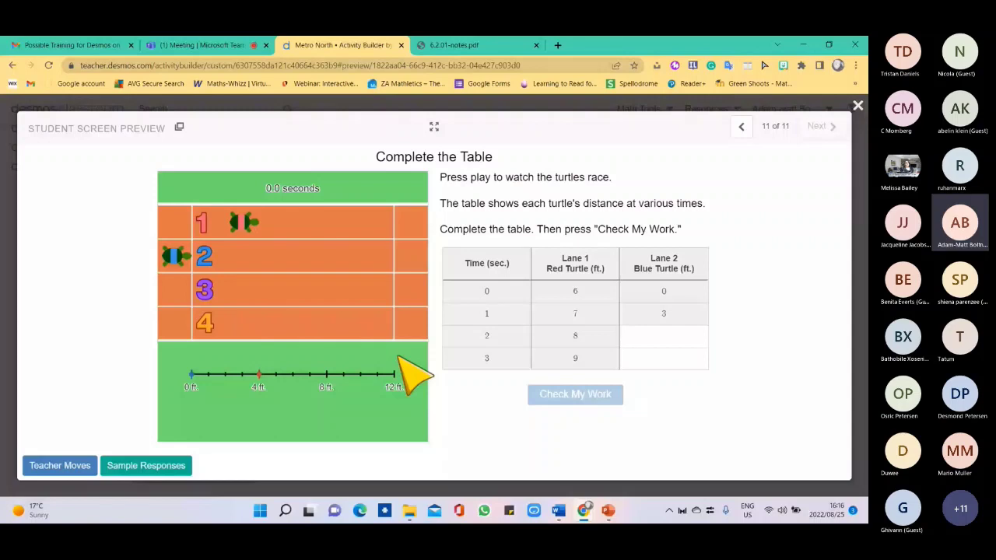
pyautogui.click(663, 335)
pyautogui.write('7')
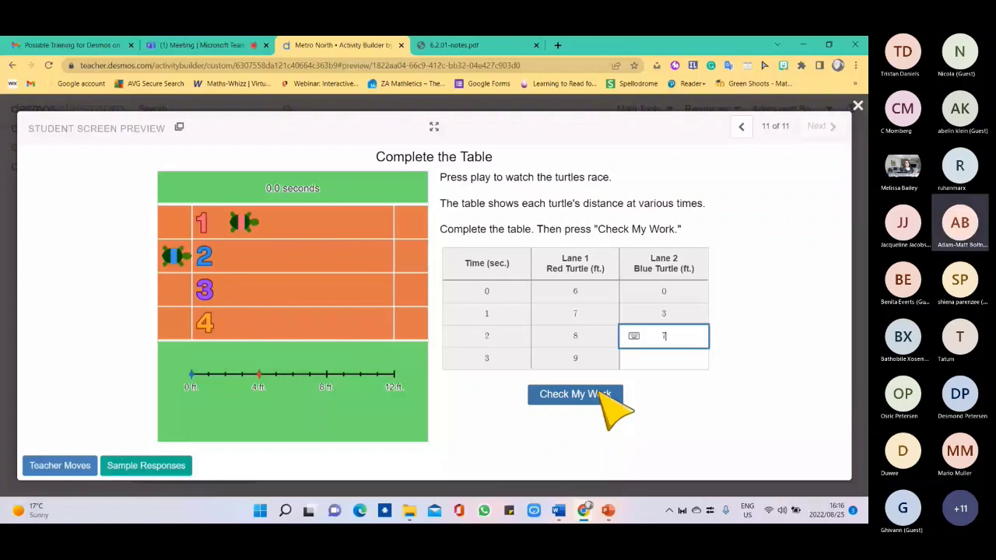
pyautogui.click(606, 393)
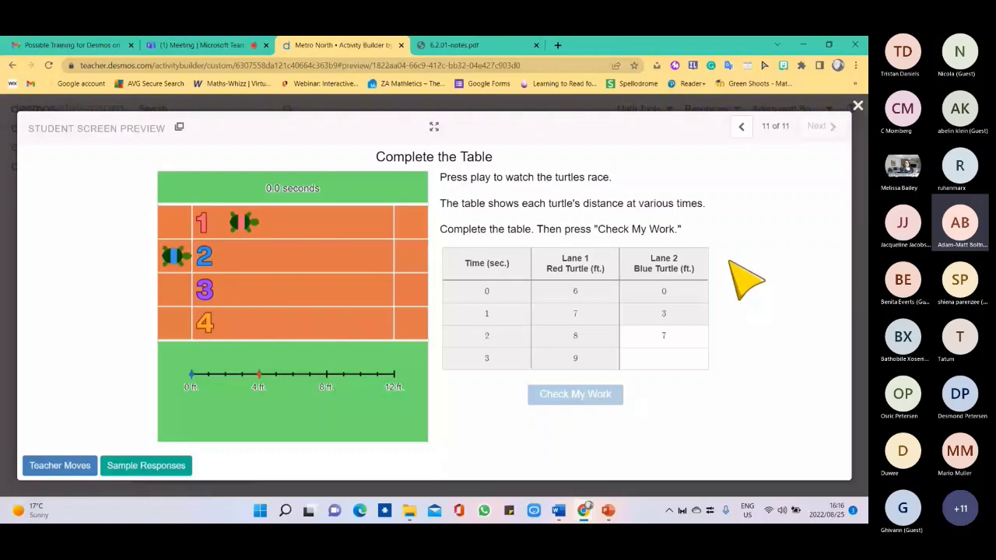
# Exit the Student Screen Preview and return to the top of the Metro North activity page.
pyautogui.click(856, 107)
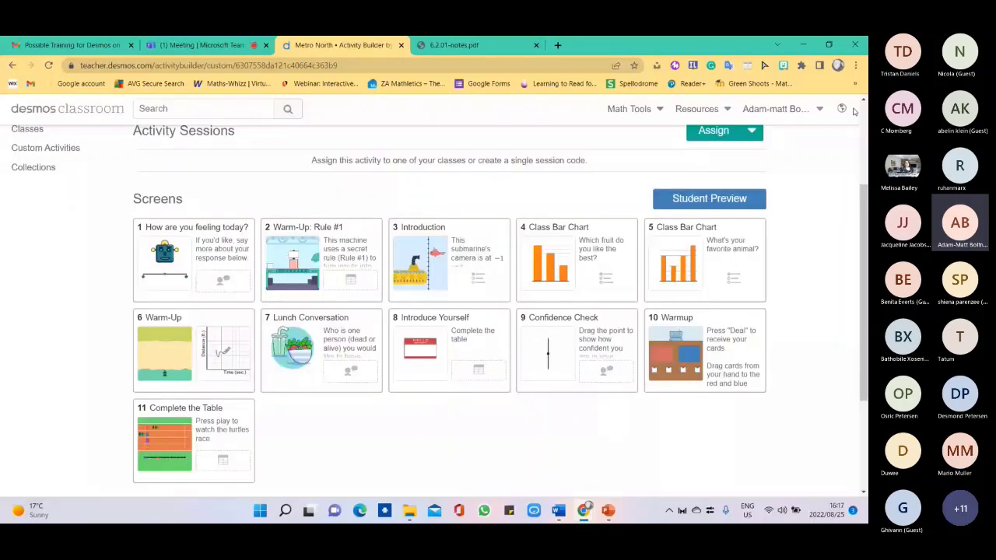
pyautogui.scroll(1, 853, 111)
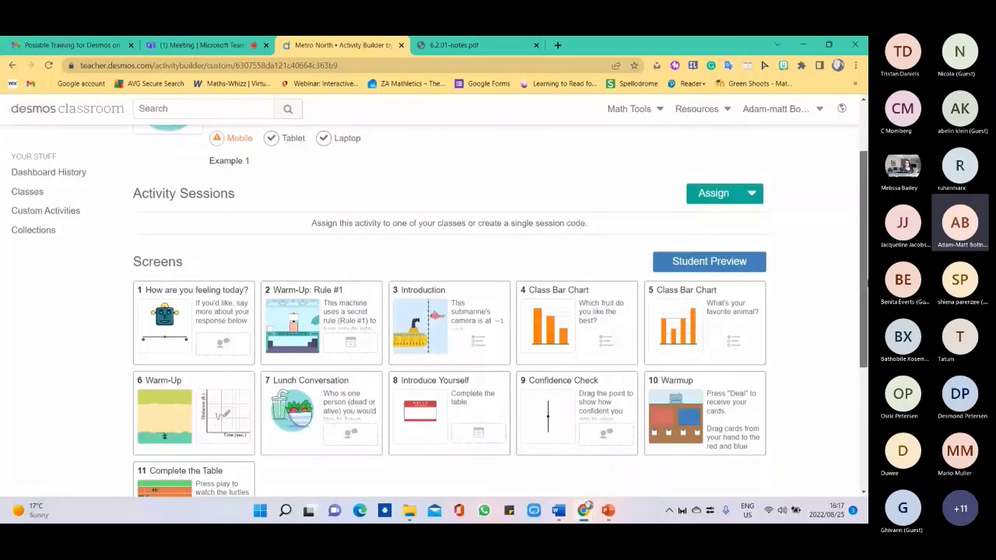
pyautogui.scroll(2, 290, 242)
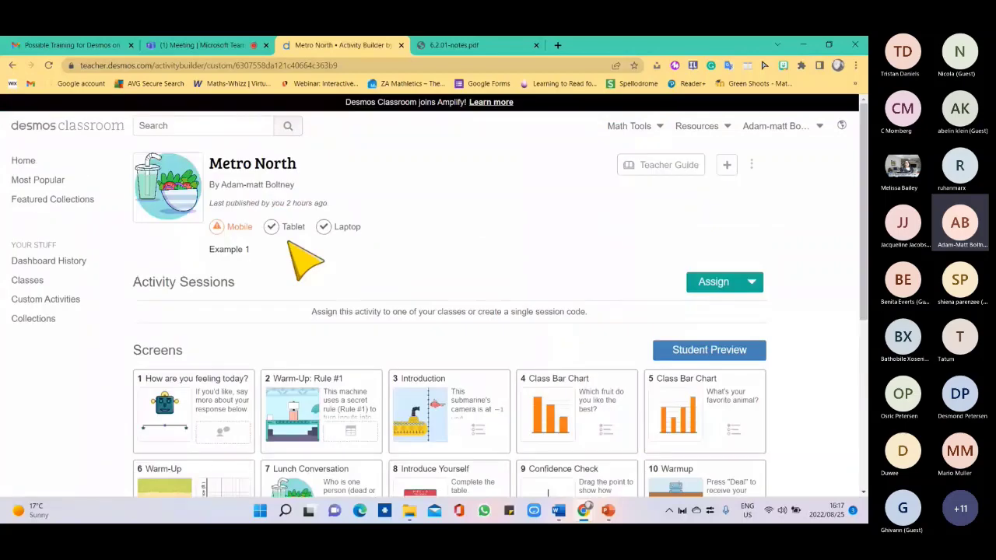
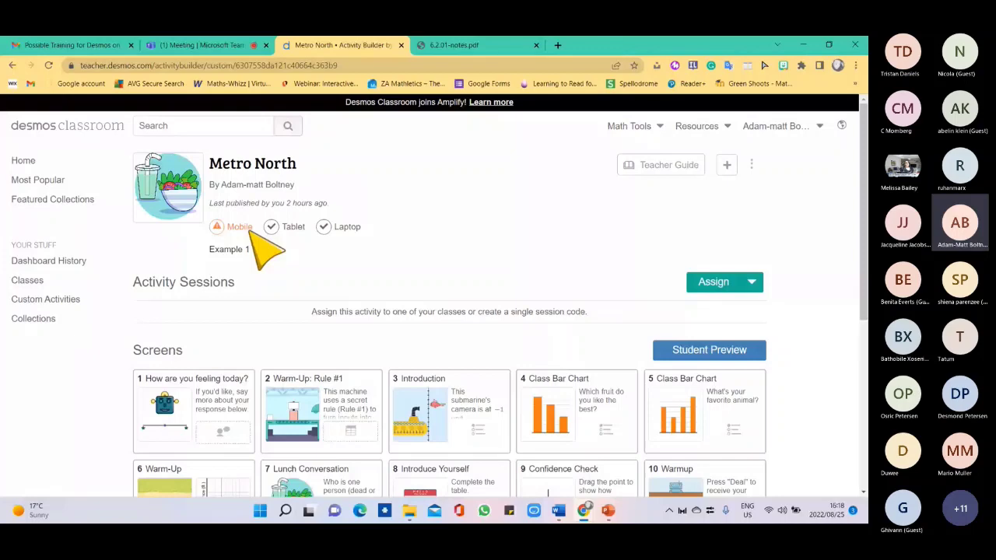
# Scroll down the Metro North activity page and open the Assign dropdown's options.
pyautogui.moveTo(864, 162); pyautogui.dragTo(864, 196)
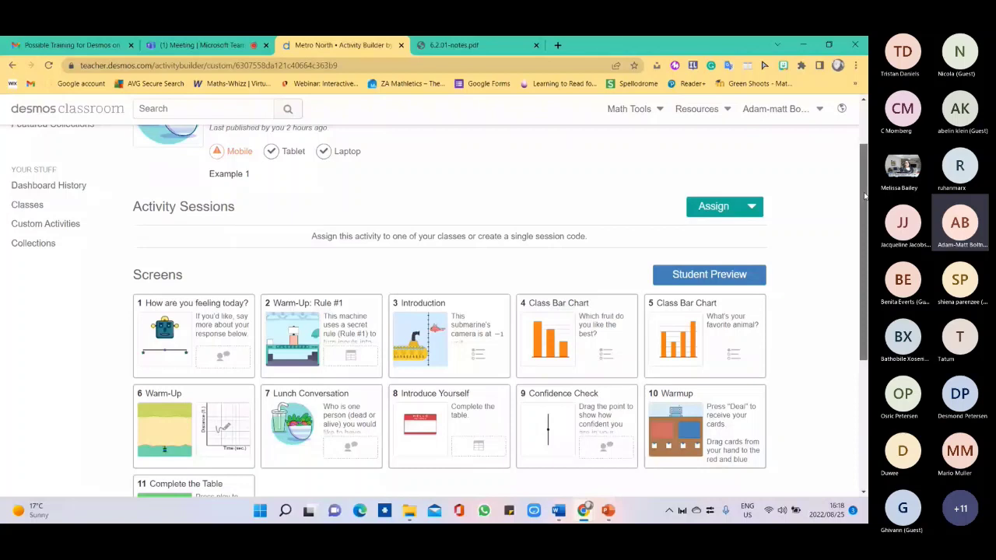
pyautogui.moveTo(865, 196); pyautogui.dragTo(864, 190)
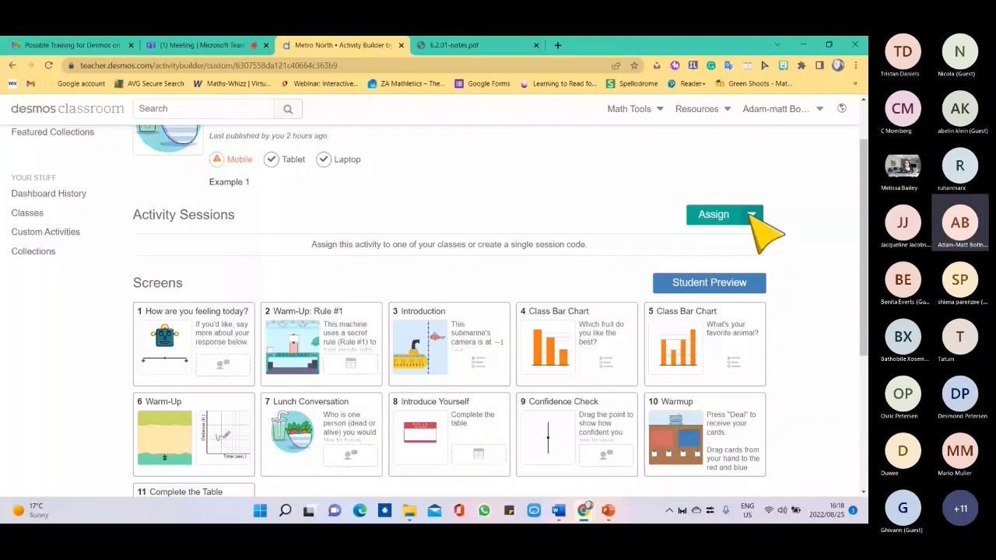
pyautogui.click(752, 215)
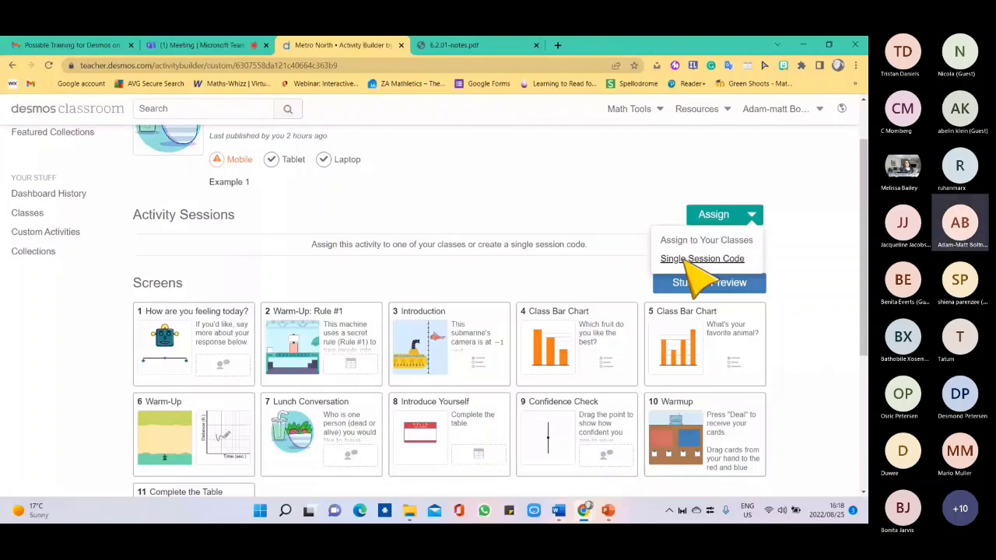
# Choose Single Session Code from the Assign dropdown.
pyautogui.click(692, 260)
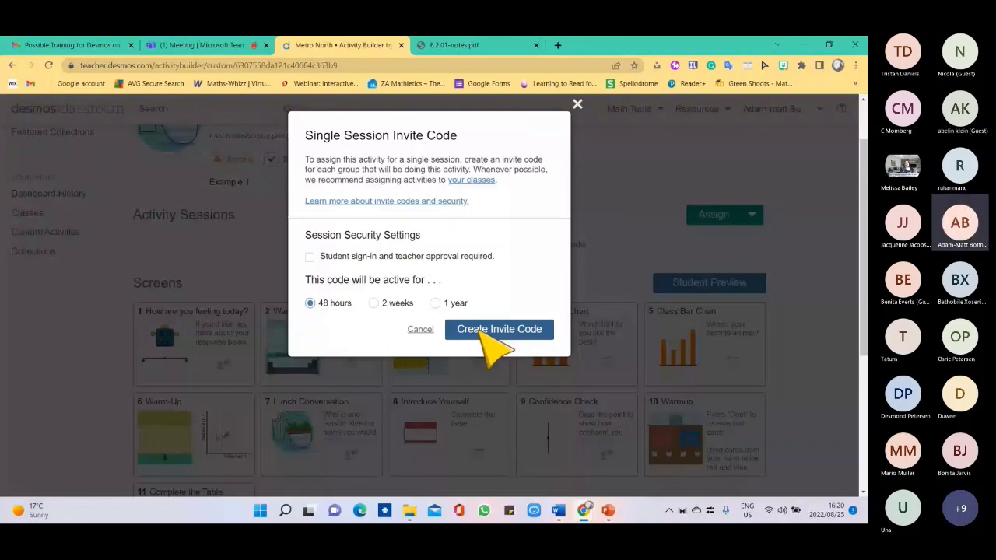
# Create the single-session invite code with the 48-hour duration.
pyautogui.click(490, 330)
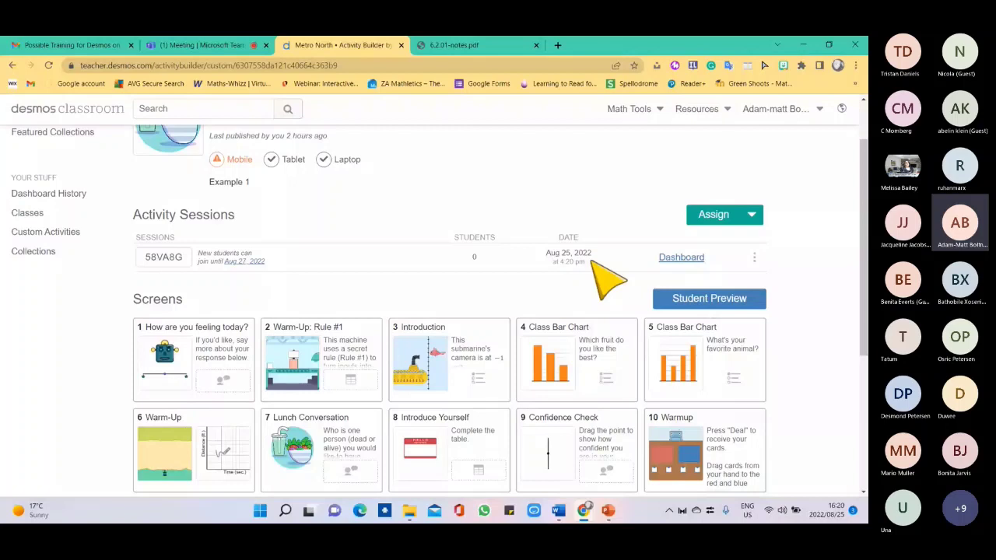
# Open the new session's teacher dashboard and snap its window to the left half.
pyautogui.click(681, 259)
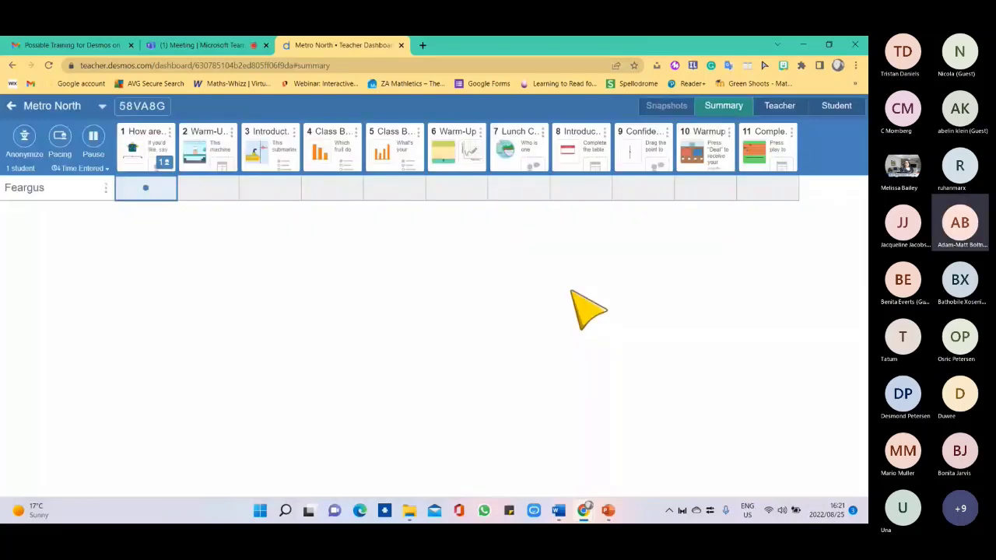
pyautogui.moveTo(830, 47)
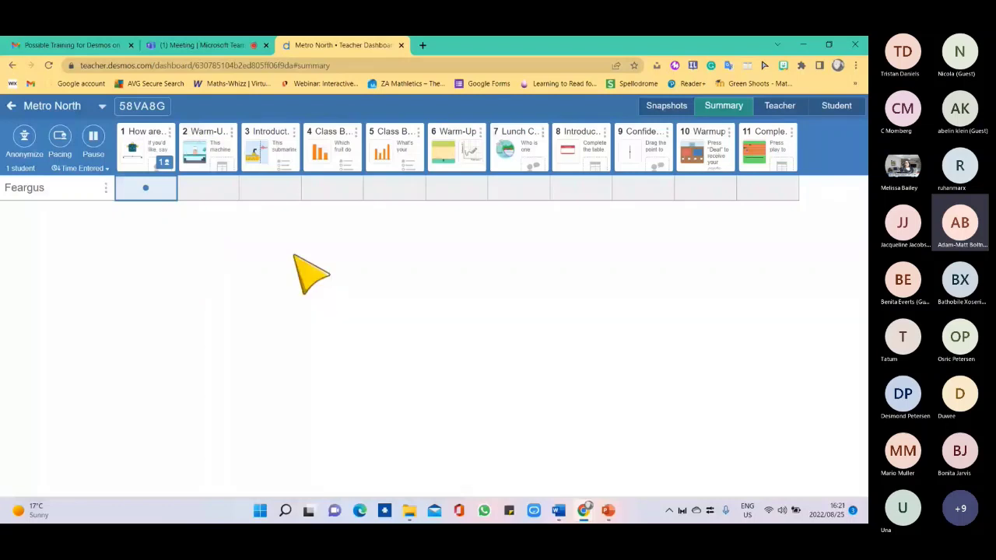
pyautogui.press('super+Left')
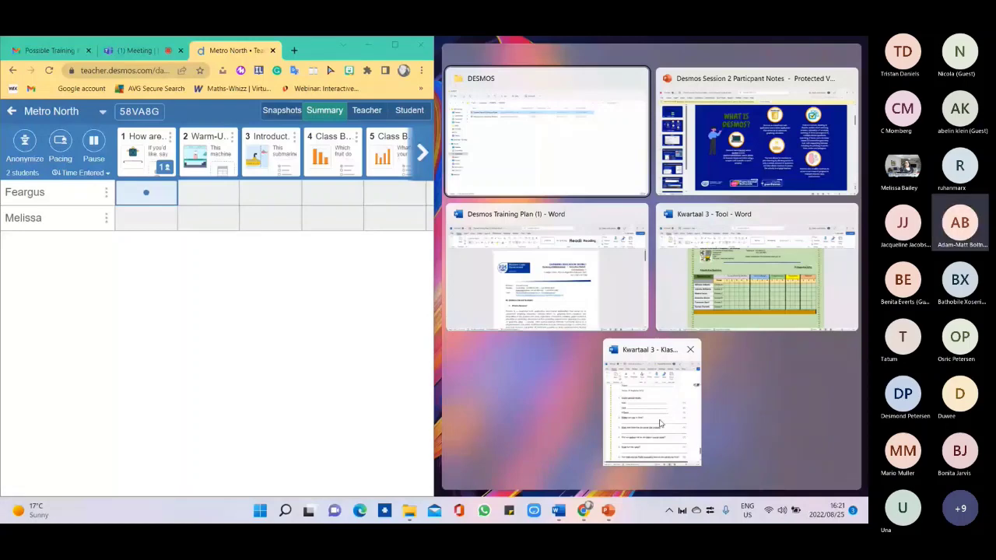
# Restore the dashboard, then open a new Chrome incognito window snapped to the right.
pyautogui.press('super+Up')
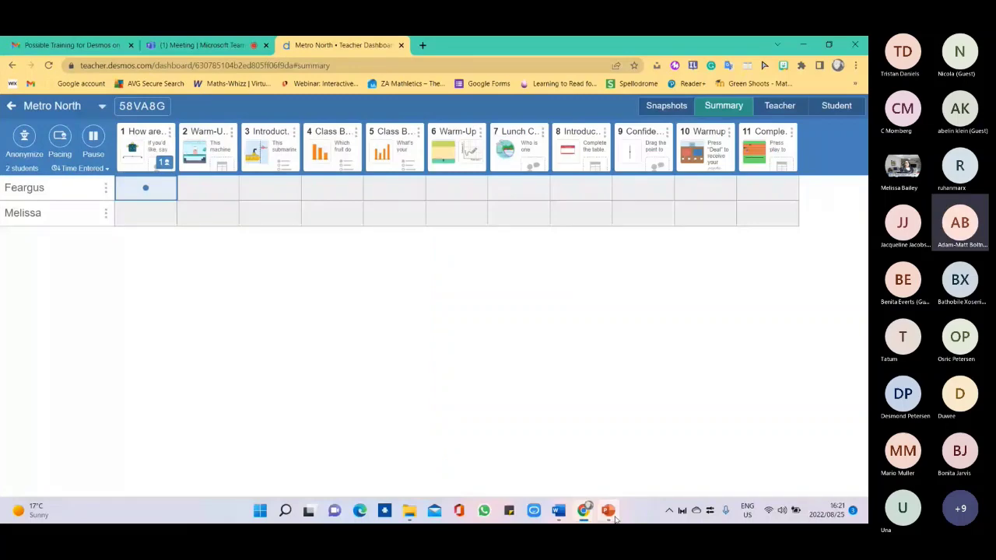
pyautogui.press('super+d')
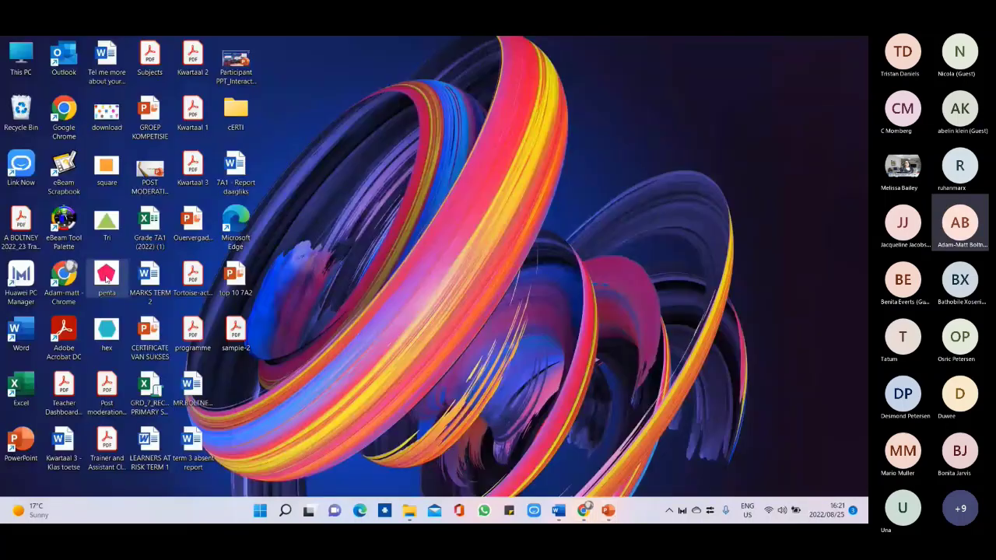
pyautogui.doubleClick(64, 272)
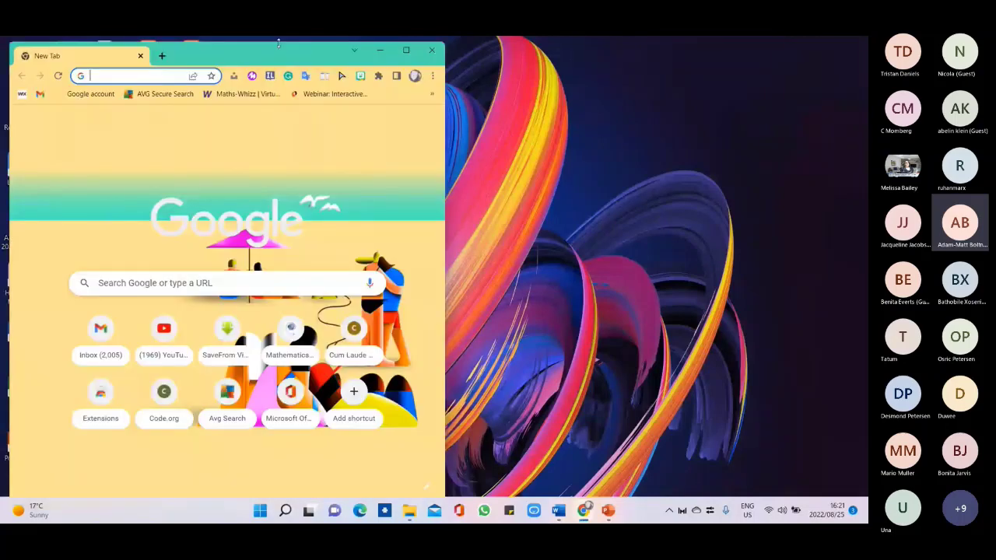
pyautogui.click(432, 75)
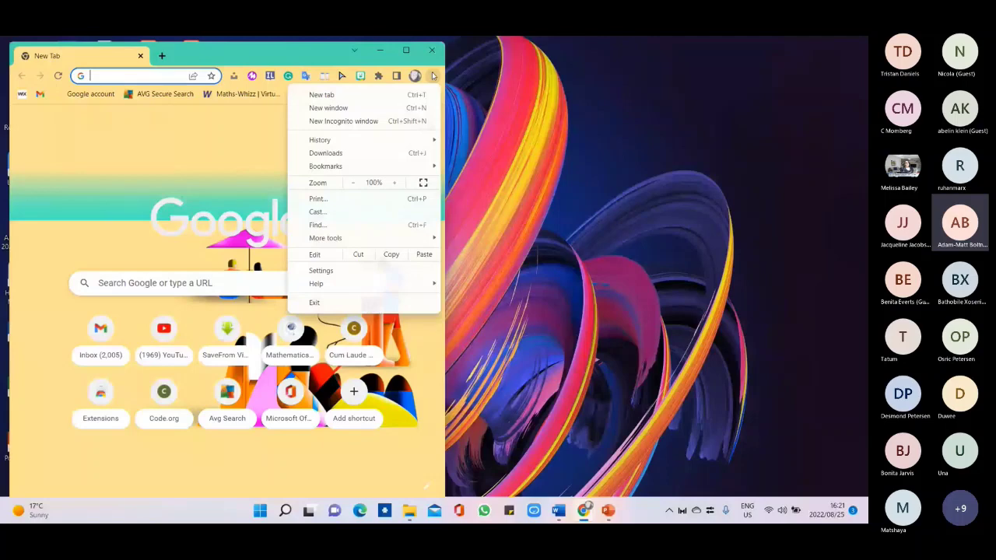
pyautogui.click(343, 121)
pyautogui.press('super+Right')
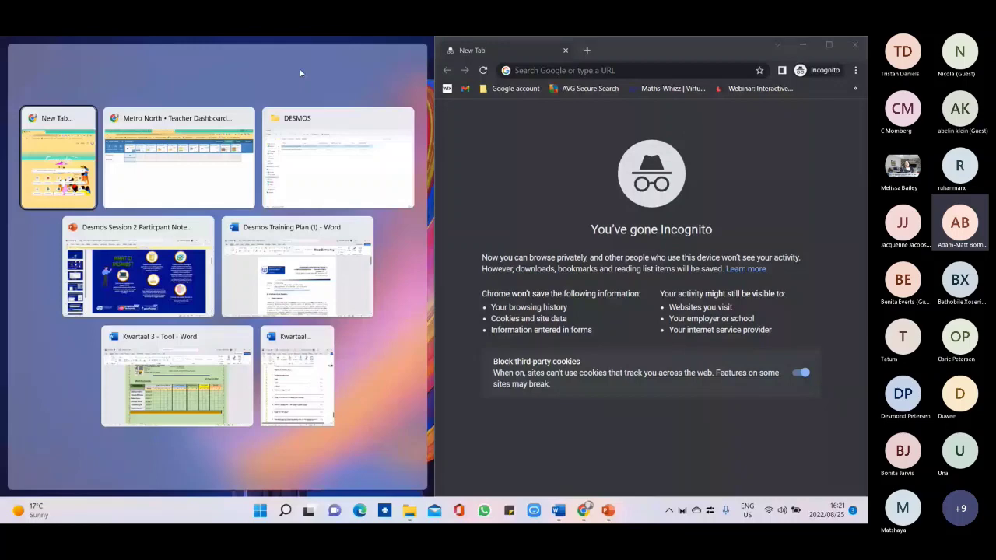
# Place the dashboard left, load google.com in incognito, then maximize the dashboard.
pyautogui.press('Right')
pyautogui.press('Return')
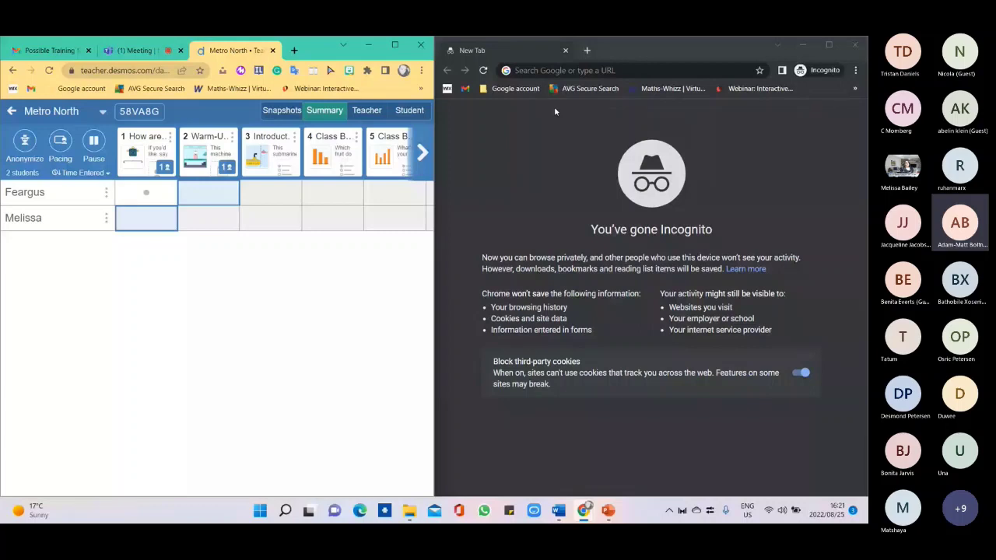
pyautogui.write('google')
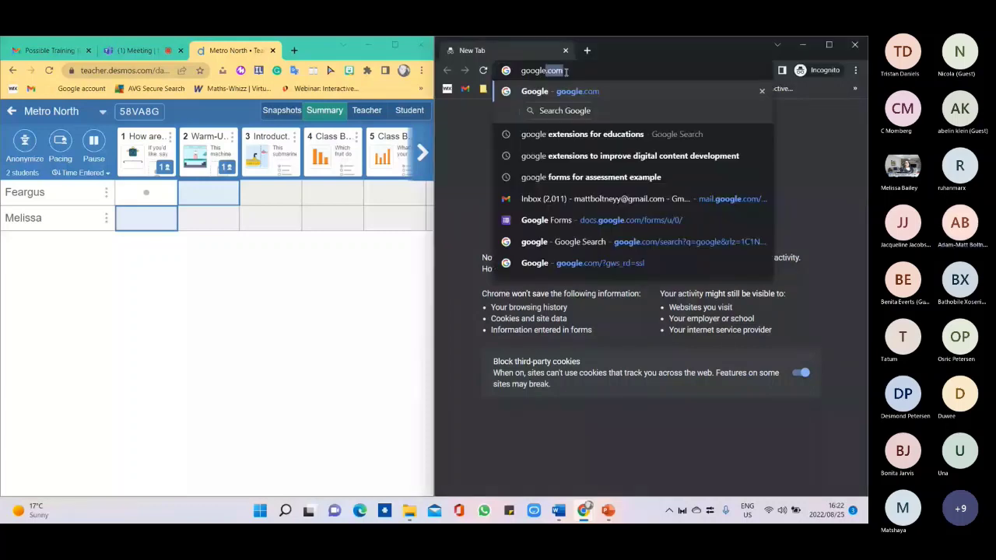
pyautogui.press('Return')
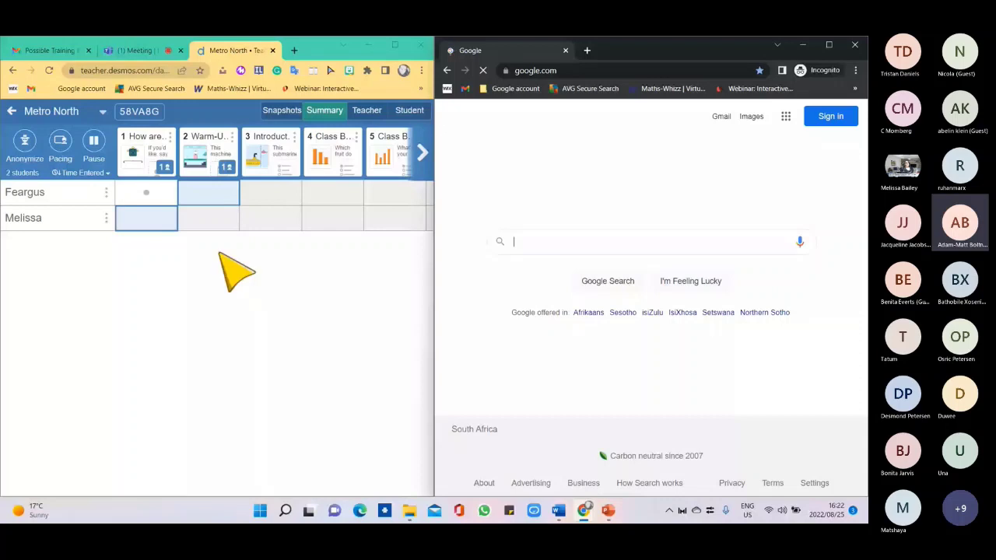
pyautogui.press('super+Up')
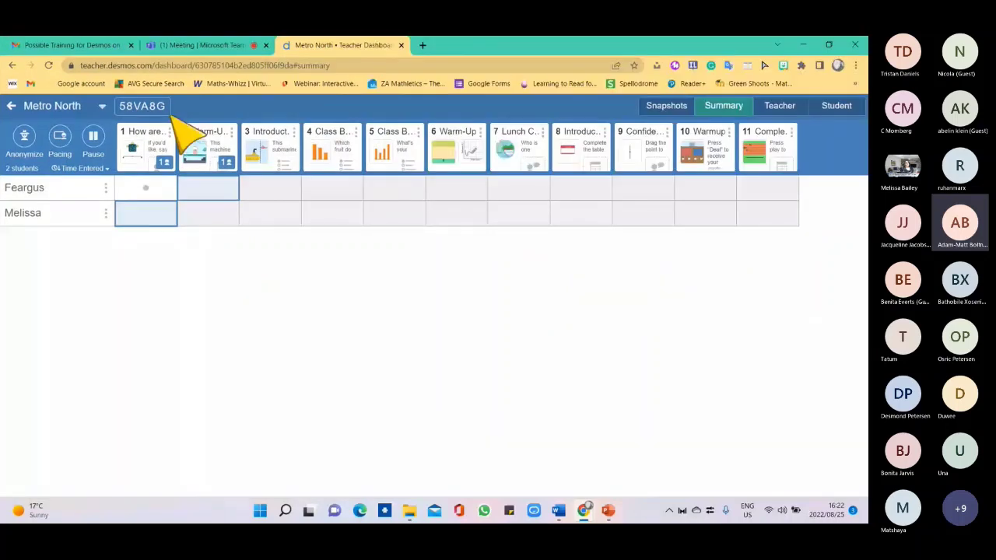
# Show the Hey, students! invitation by selecting the session code.
pyautogui.click(168, 112)
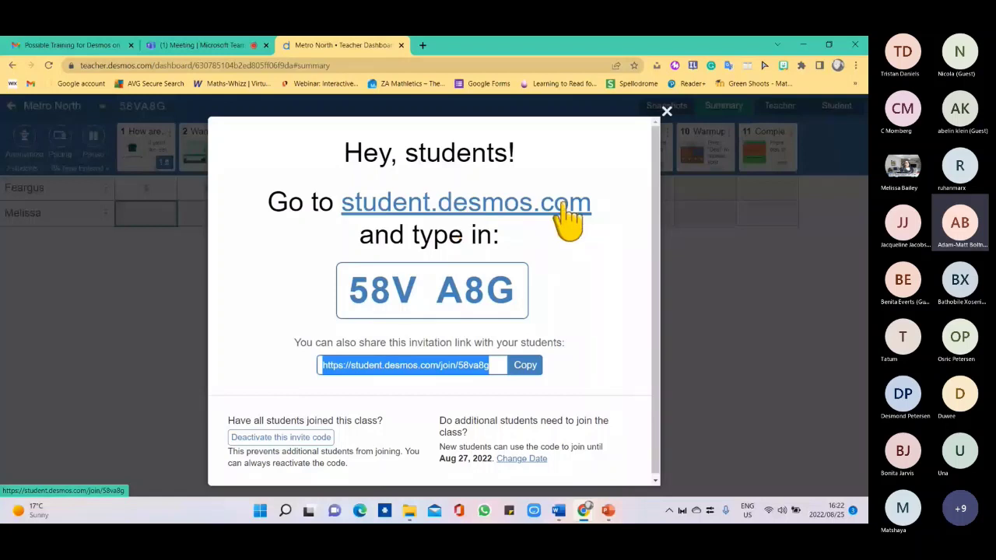
# Join Metro North from student.desmos.com without signing in, entering a test student name.
pyautogui.click(562, 203)
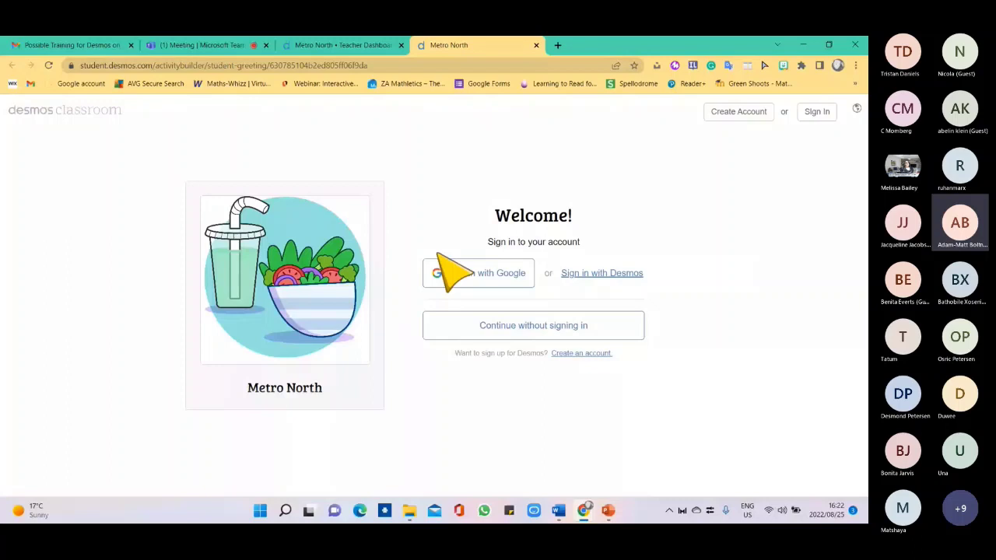
pyautogui.click(467, 325)
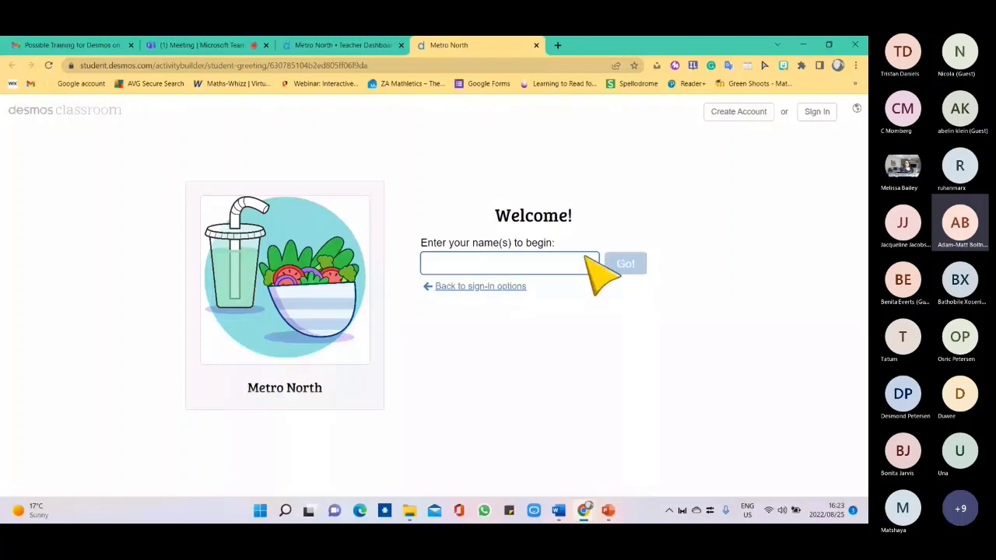
pyautogui.write('Boltney')
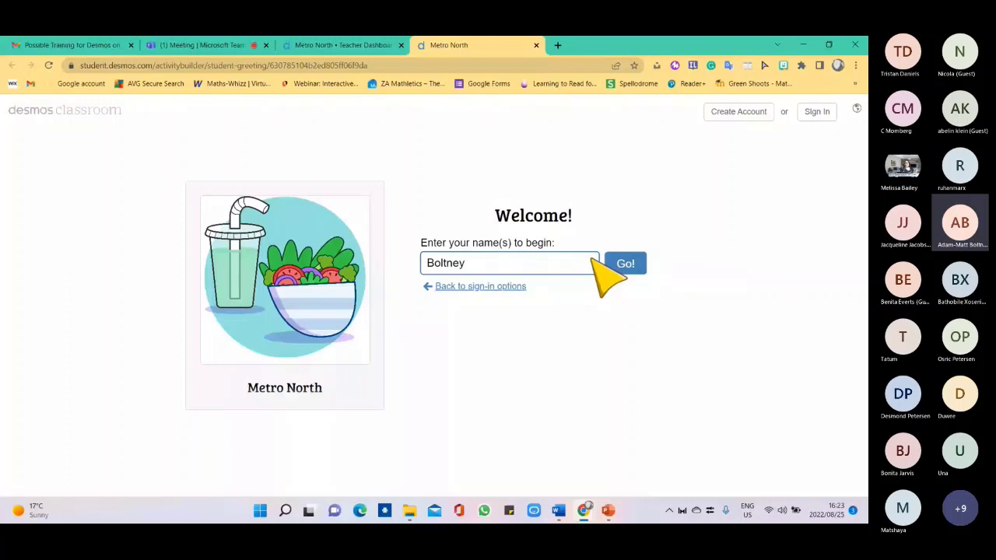
pyautogui.press('Return')
pyautogui.hotkey('ctrl', 'shift', 'Tab')
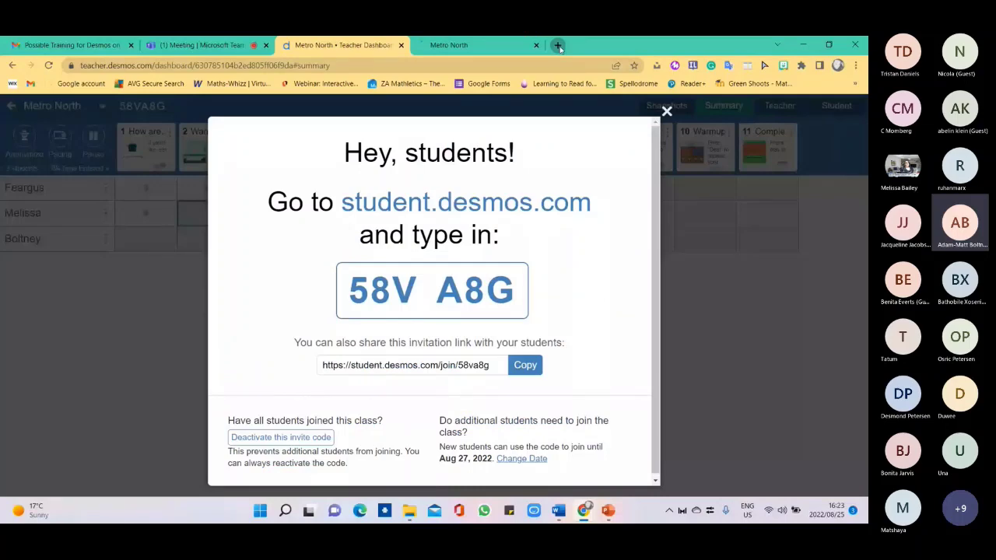
# Search Google for 'Student desmos' in a new tab.
pyautogui.click(558, 45)
pyautogui.write('Studen')
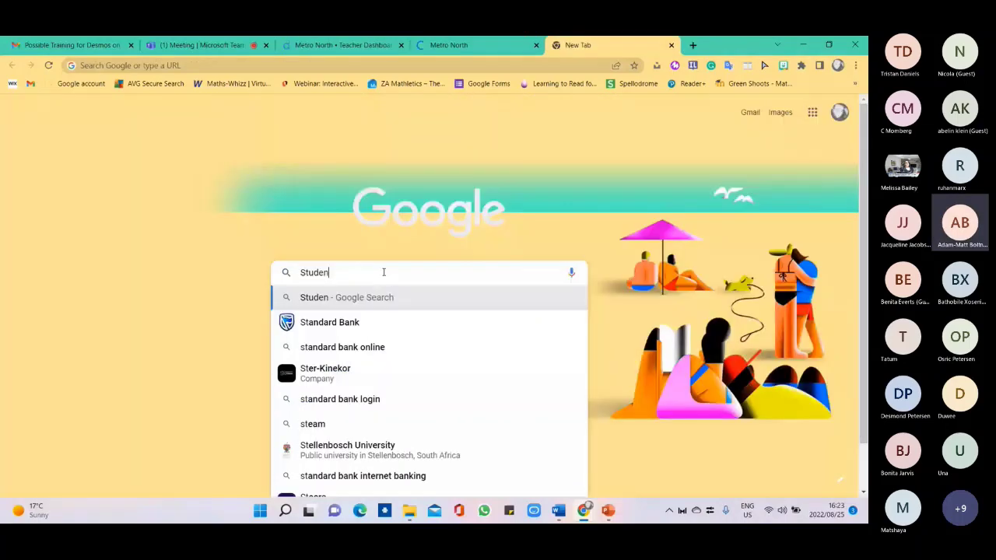
pyautogui.write('t desmos')
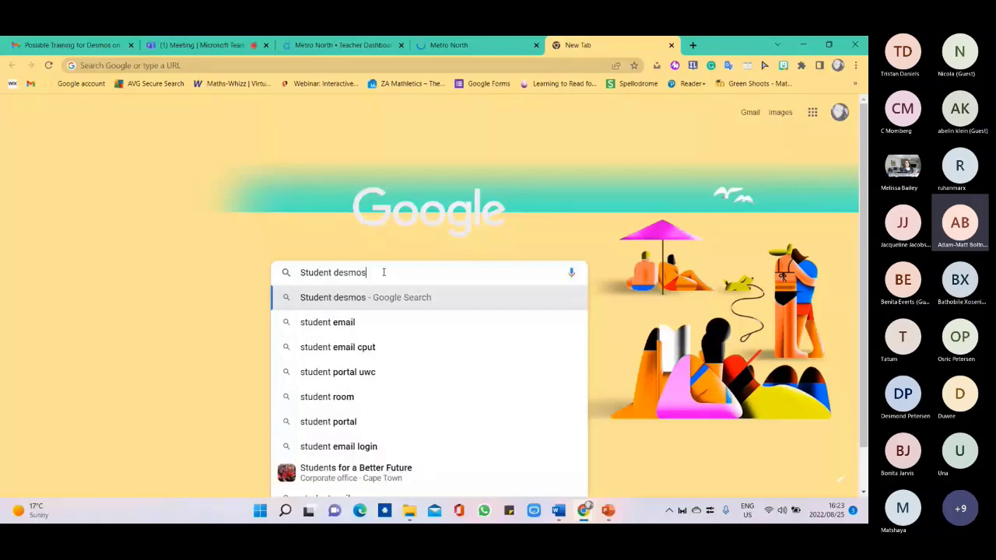
pyautogui.press('Return')
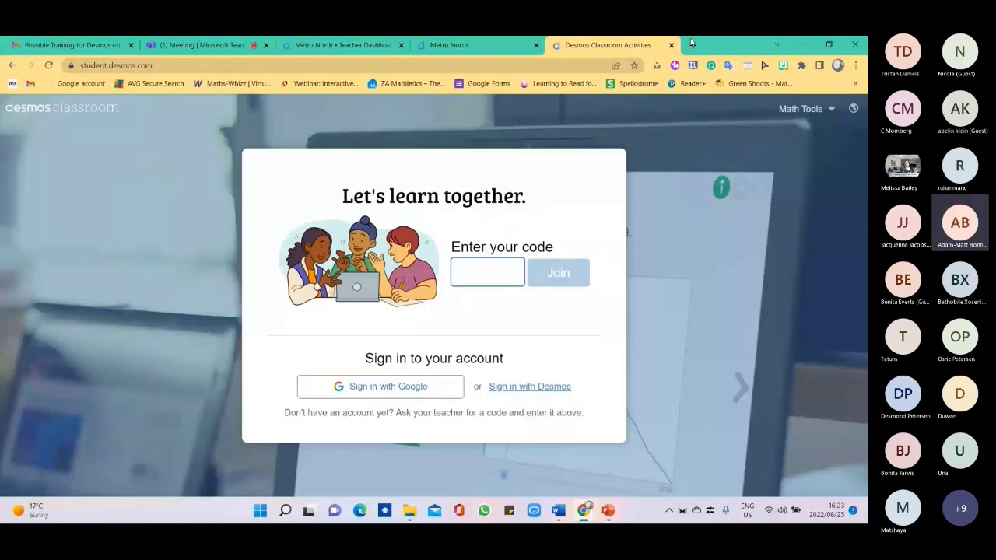
# Search 'desmos' in another new tab and open the student code entry page.
pyautogui.click(689, 44)
pyautogui.write('desmos')
pyautogui.press('Return')
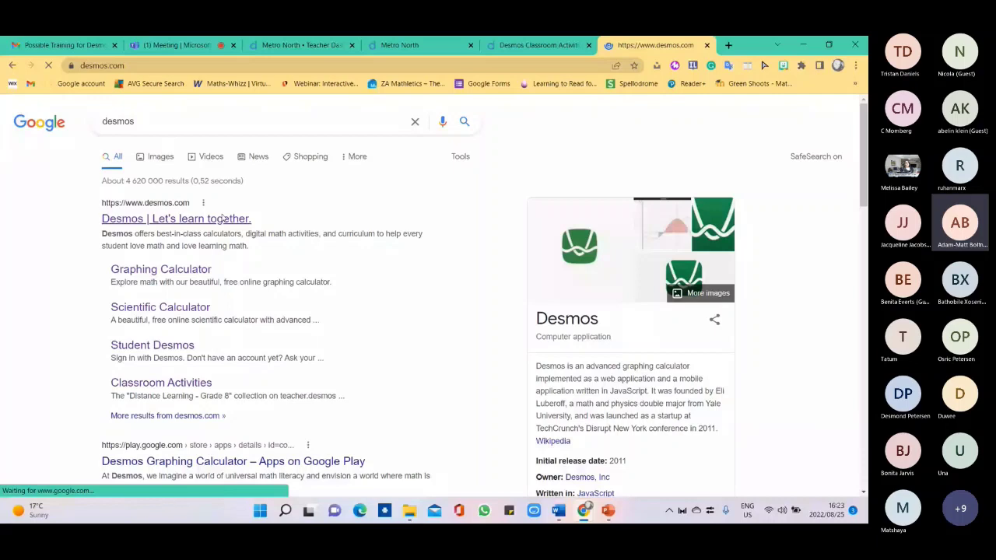
pyautogui.moveTo(453, 115)
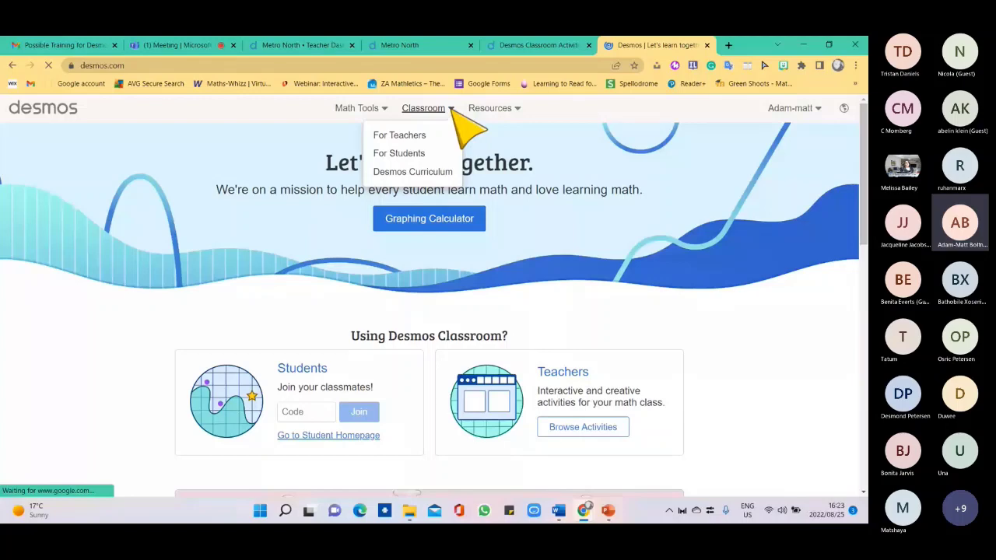
pyautogui.click(538, 47)
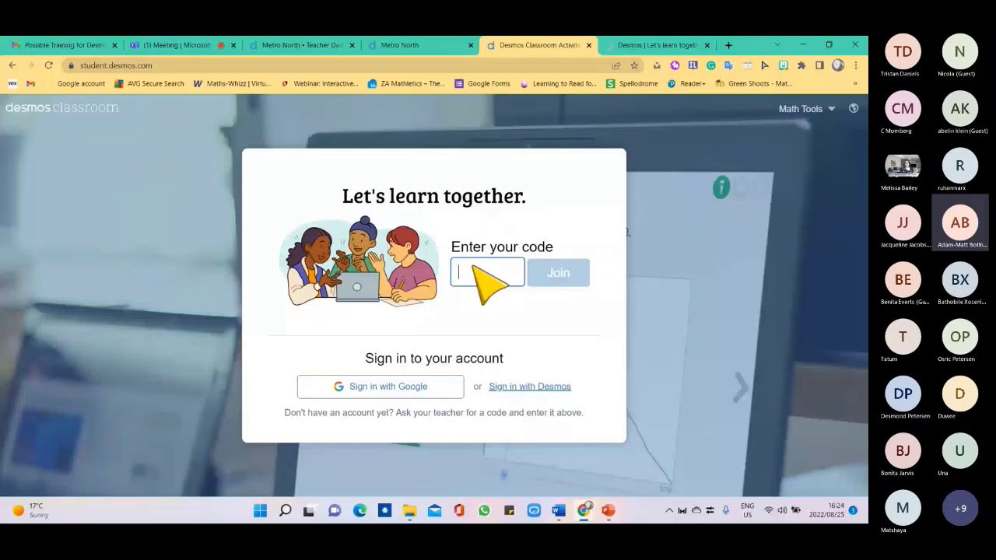
# Go back to the Desmos homepage, return to the Metro North dashboard and snap it left.
pyautogui.hotkey('ctrl', 'Tab')
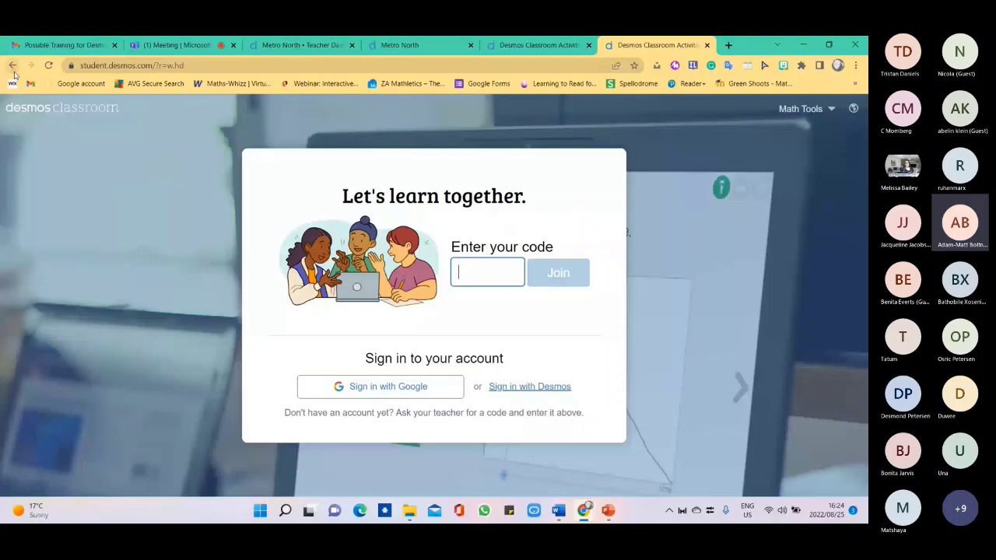
pyautogui.click(12, 67)
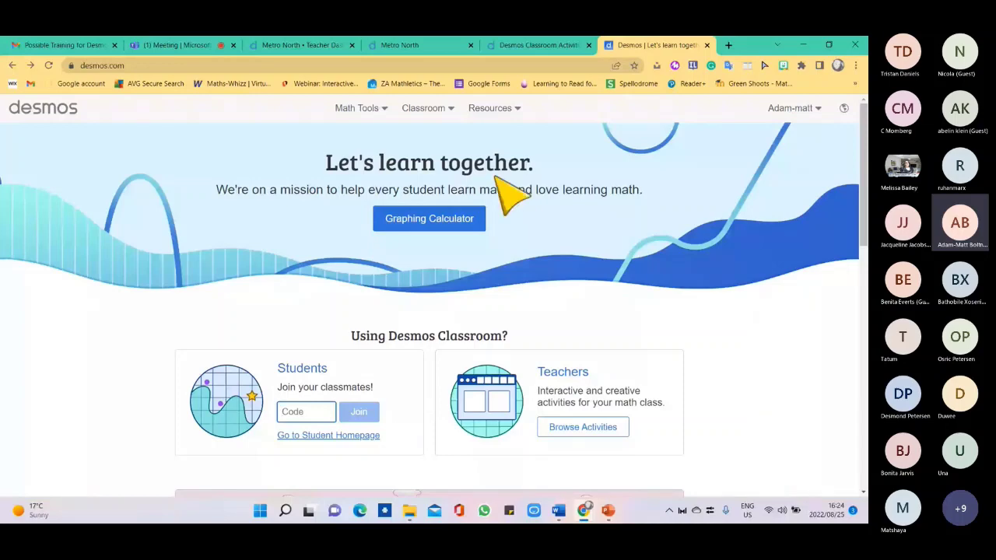
pyautogui.click(294, 44)
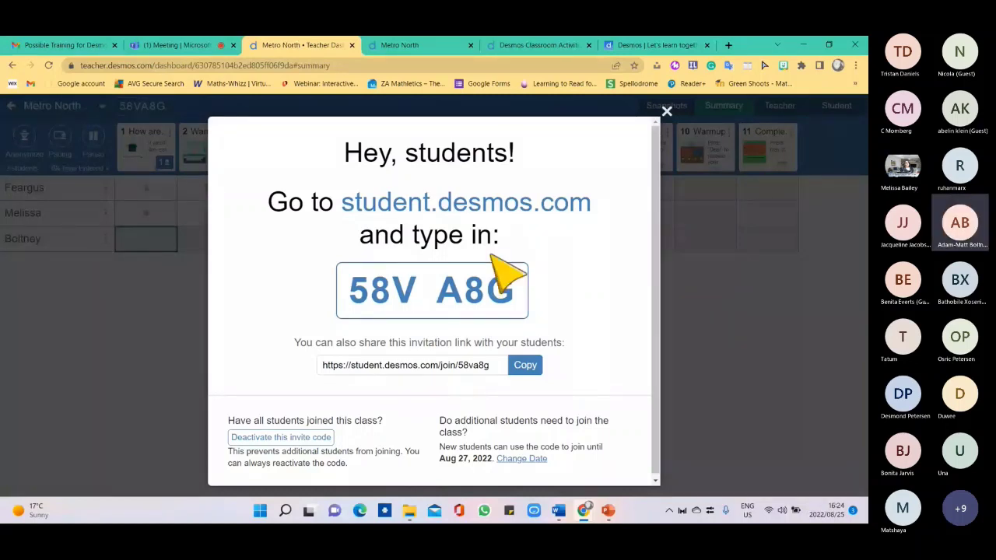
pyautogui.press('super+Left')
pyautogui.click(612, 235)
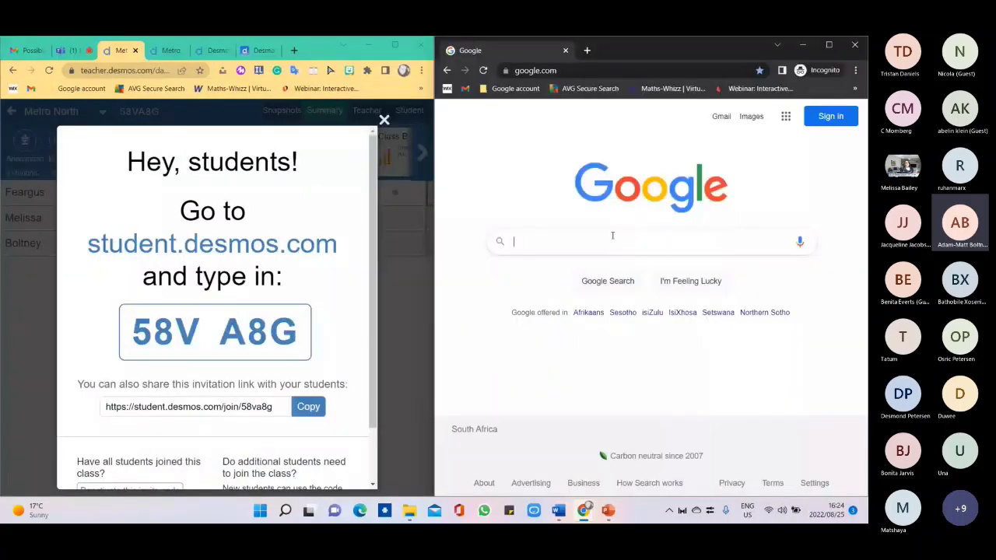
# Search 'Desmos' student in incognito, open Student Desmos, and switch to the Teams tab.
pyautogui.write('Desmos')
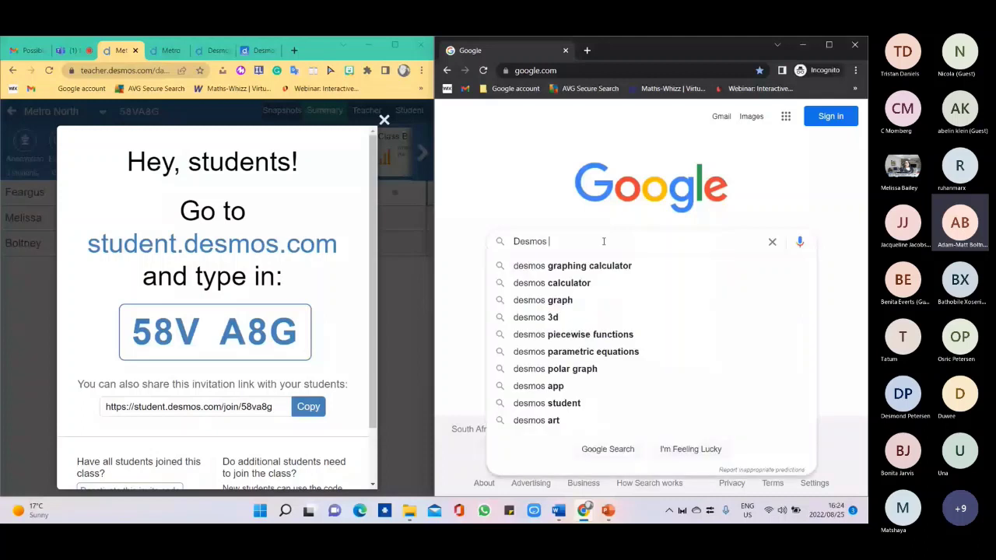
pyautogui.click(546, 403)
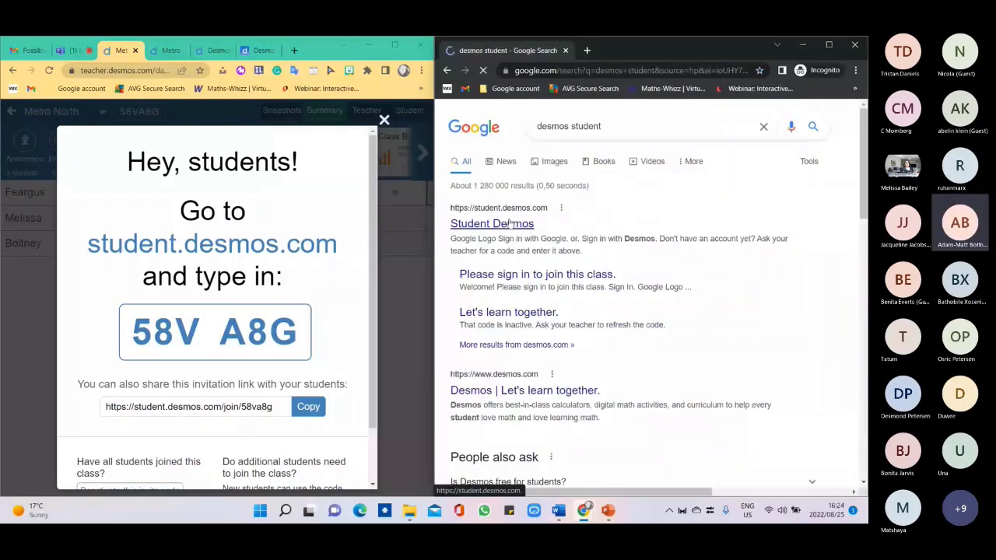
pyautogui.click(498, 223)
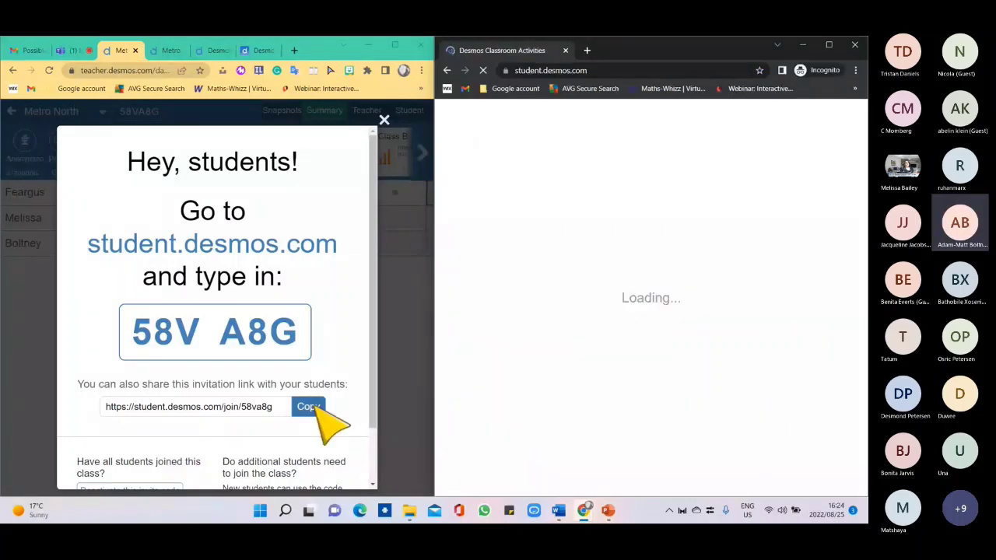
pyautogui.hotkey('ctrl', '2')
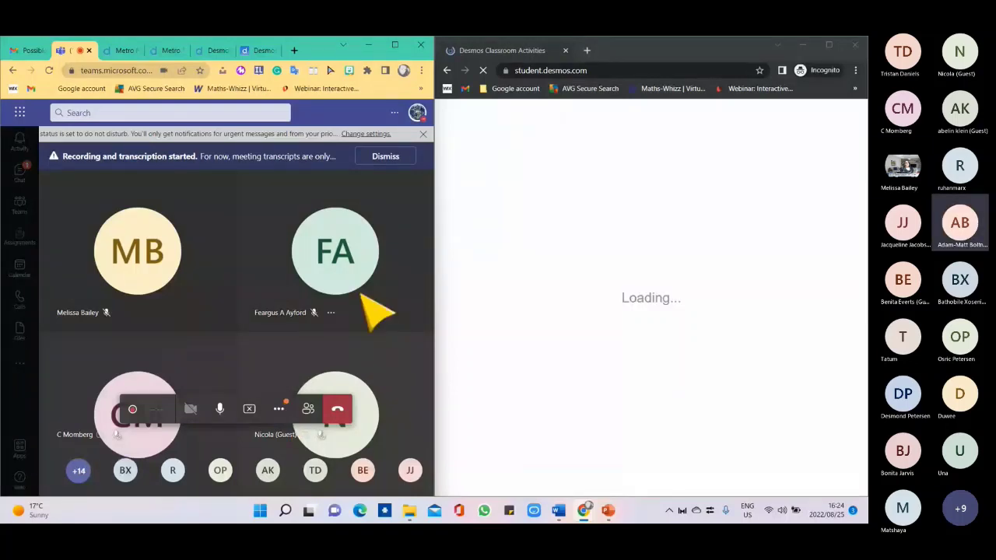
# Post the Desmos student join link in the Teams meeting chat, then return to the Desmos dashboard.
pyautogui.press('super+Up')
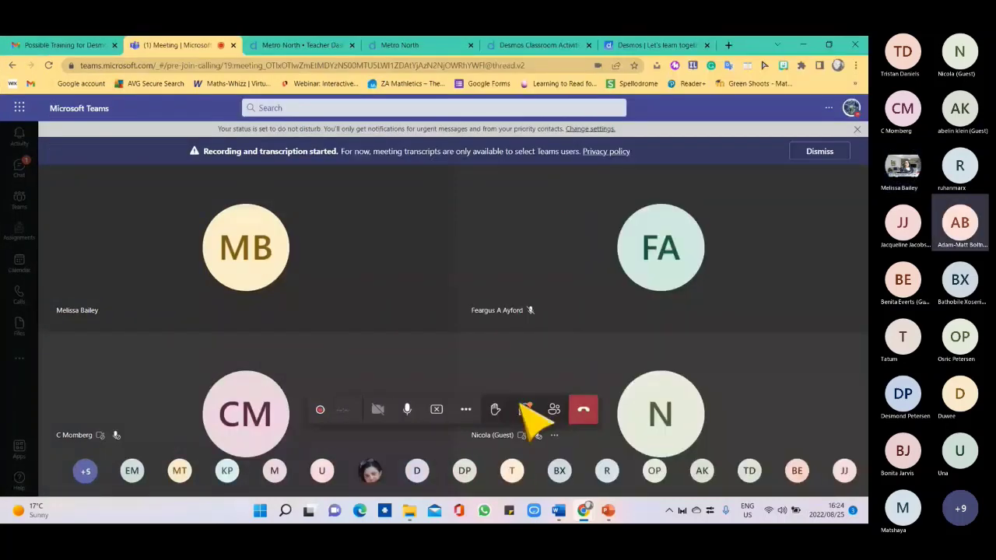
pyautogui.click(525, 409)
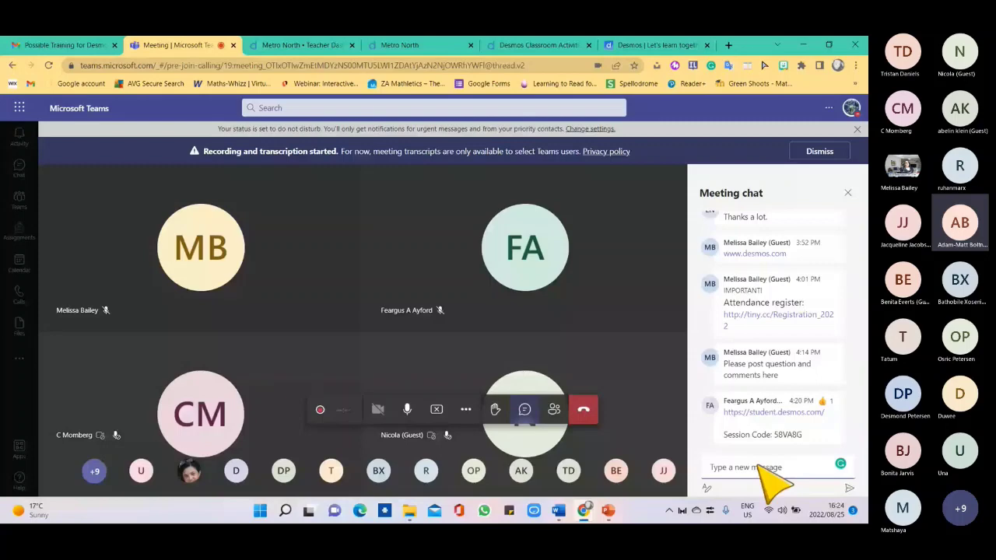
pyautogui.hotkey('ctrl', 'v')
pyautogui.click(849, 487)
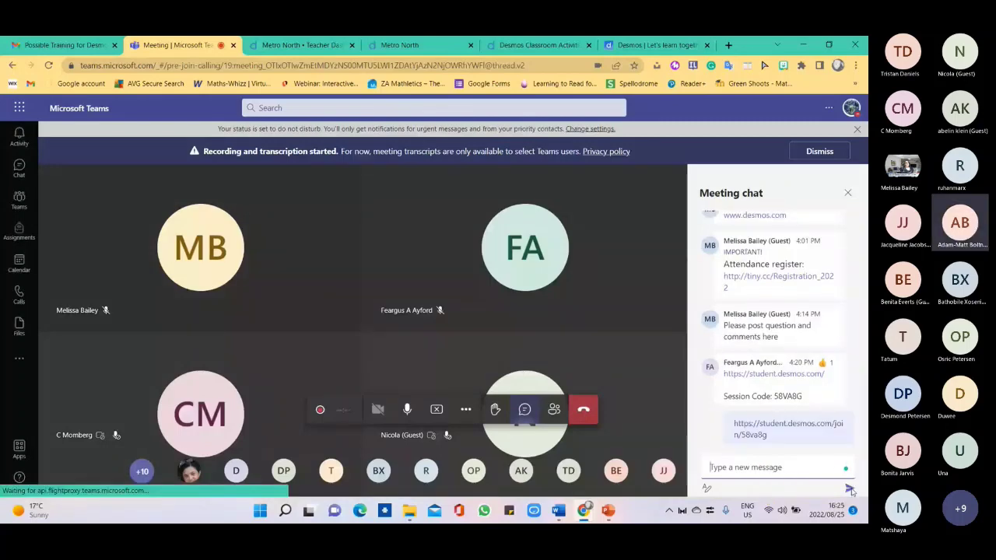
pyautogui.hotkey('ctrl', 'Tab')
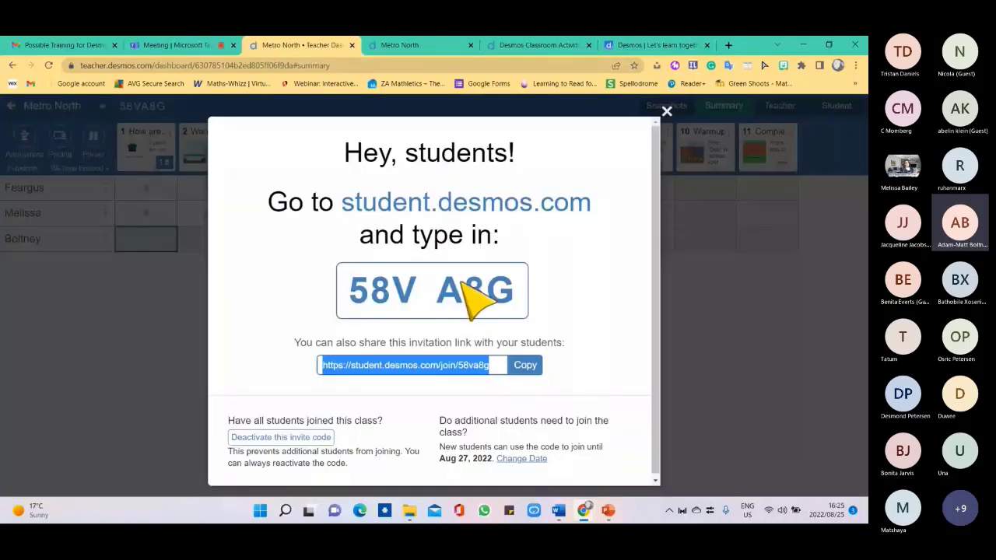
# Join the class from the incognito window with code 8VA8G as a guest, entering a student name.
pyautogui.click(662, 311)
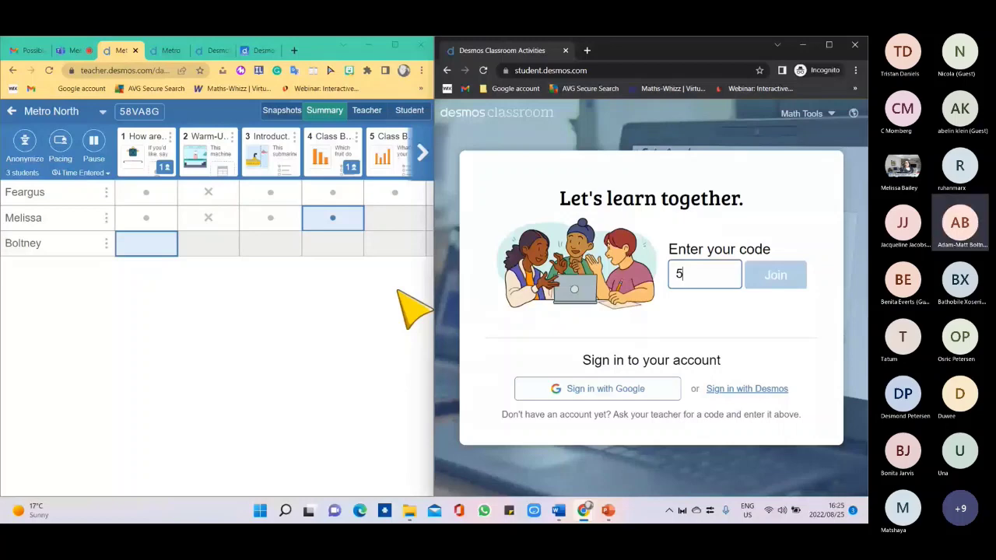
pyautogui.write('8VA')
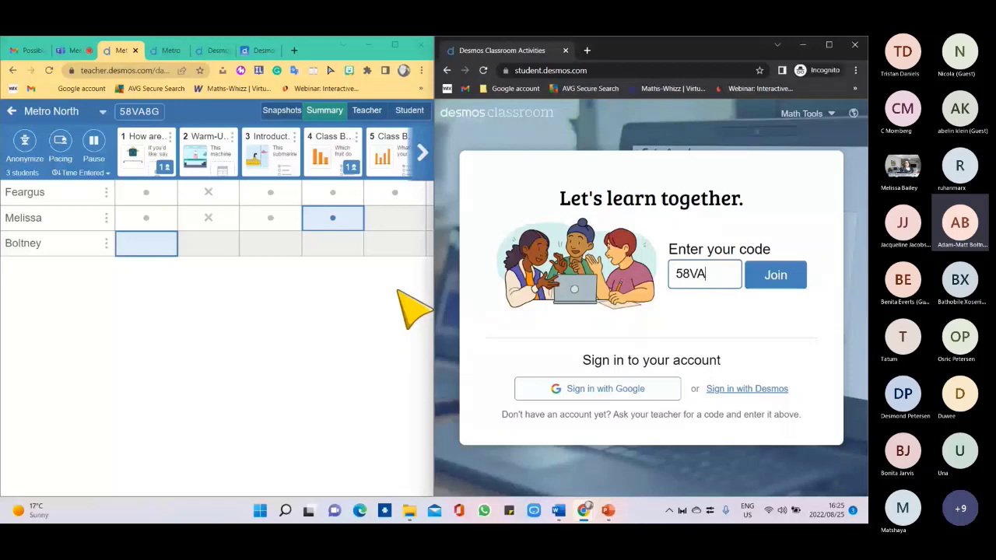
pyautogui.write('8G')
pyautogui.click(775, 275)
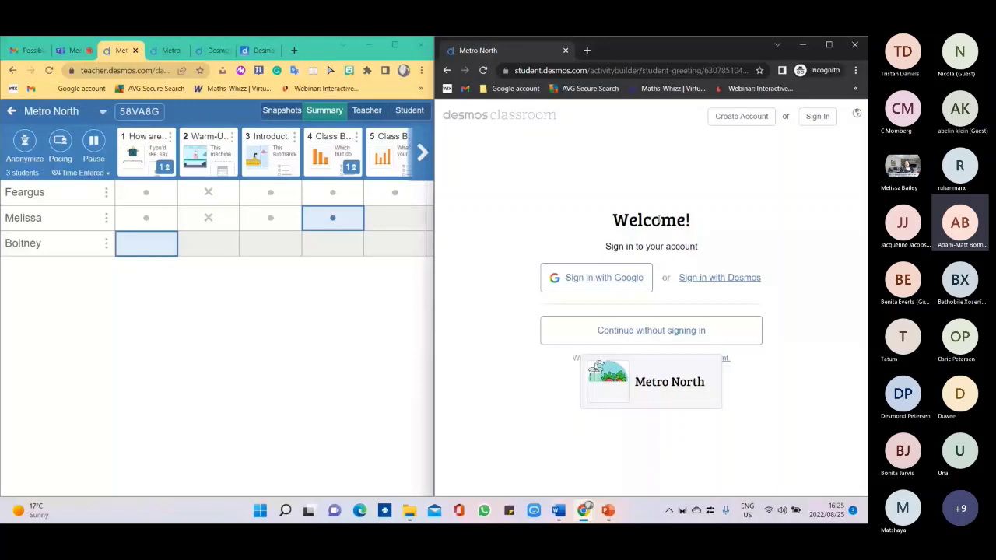
pyautogui.click(626, 329)
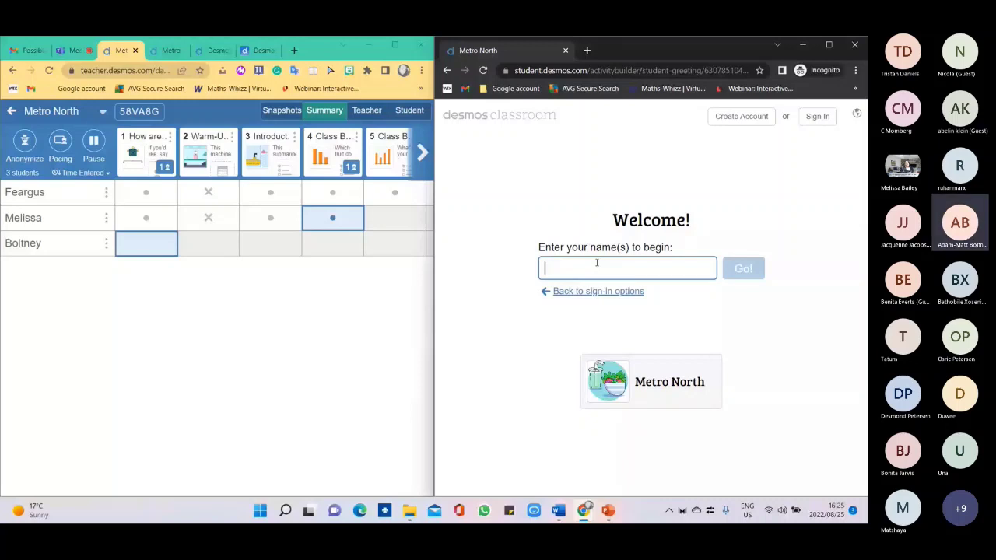
pyautogui.write('Adam-Matt')
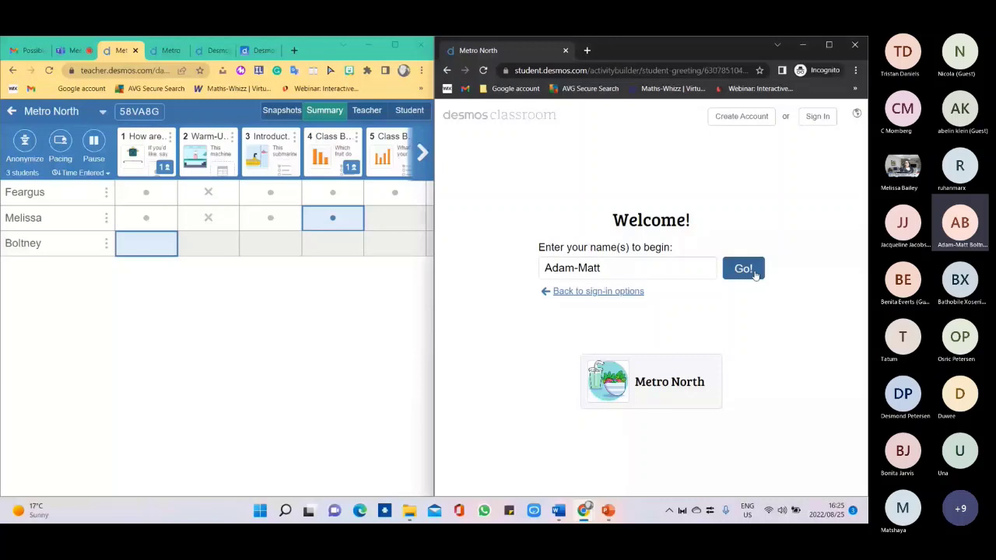
pyautogui.click(753, 274)
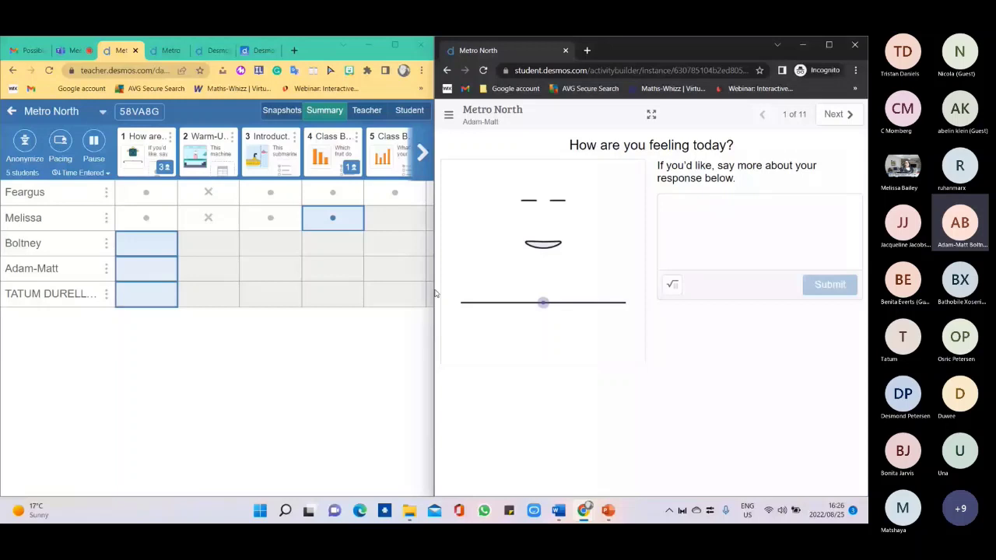
# Widen the teacher dashboard and advance the student view to screen 3, the Introduction.
pyautogui.moveTo(435, 293); pyautogui.dragTo(460, 292)
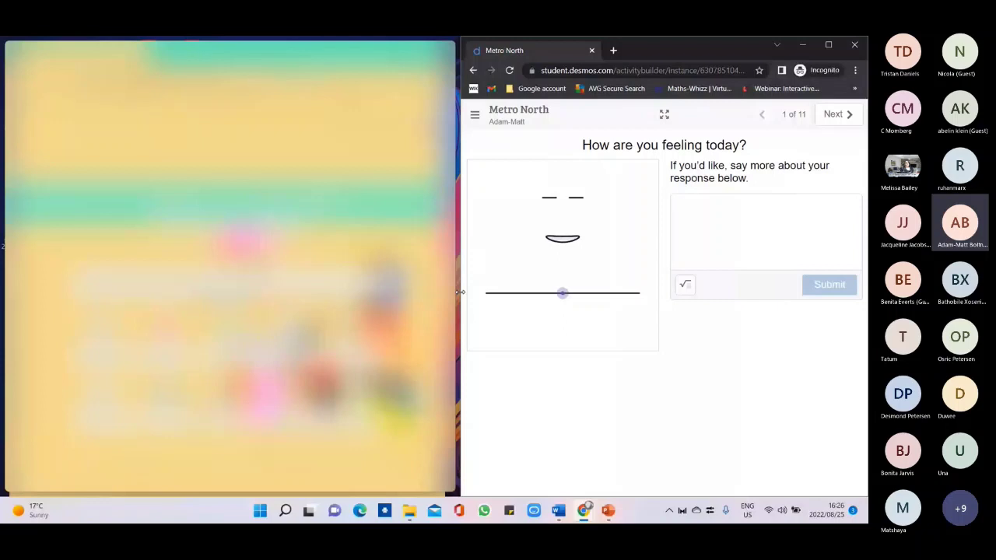
pyautogui.moveTo(460, 291); pyautogui.dragTo(461, 292)
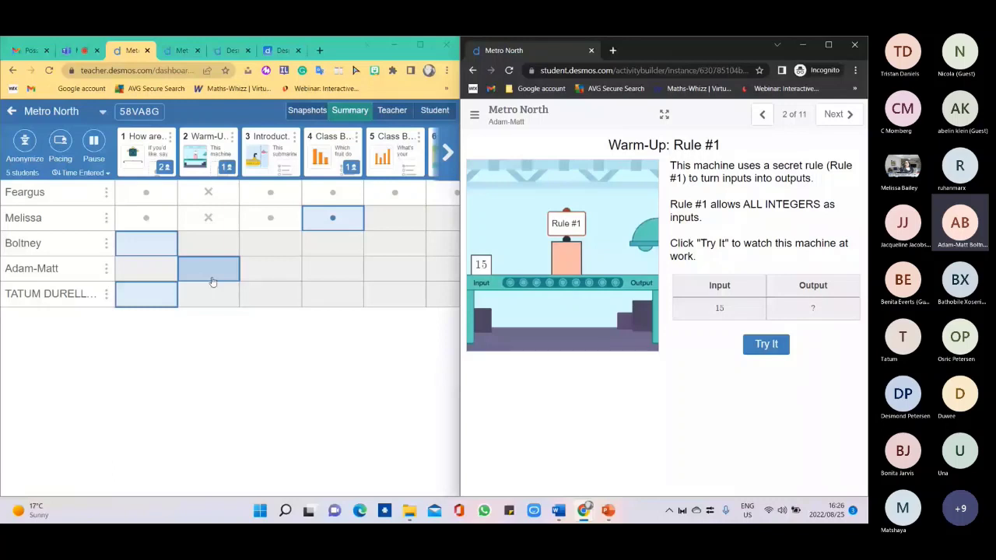
pyautogui.click(848, 119)
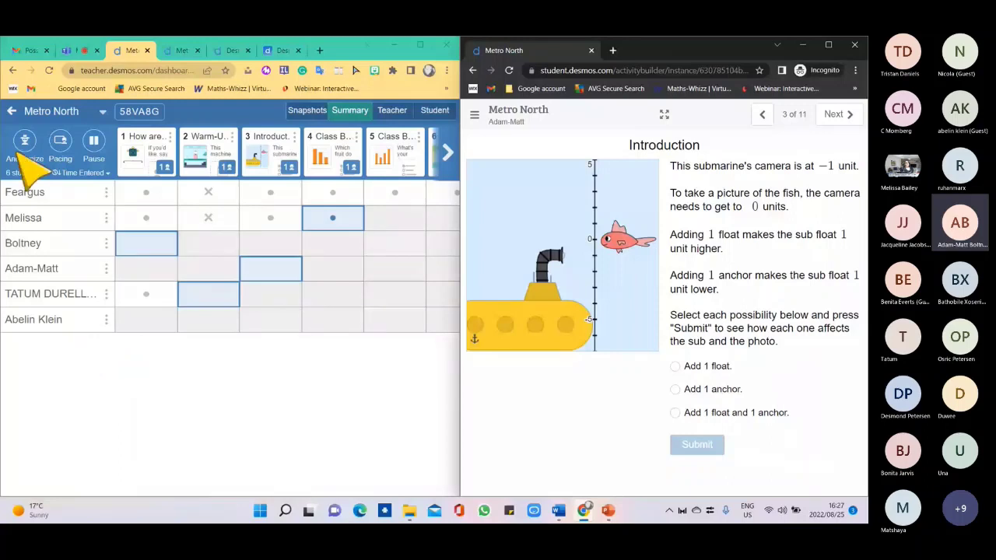
# Pause the activity, check the Activity Paused notice in the student window, then resume.
pyautogui.click(93, 145)
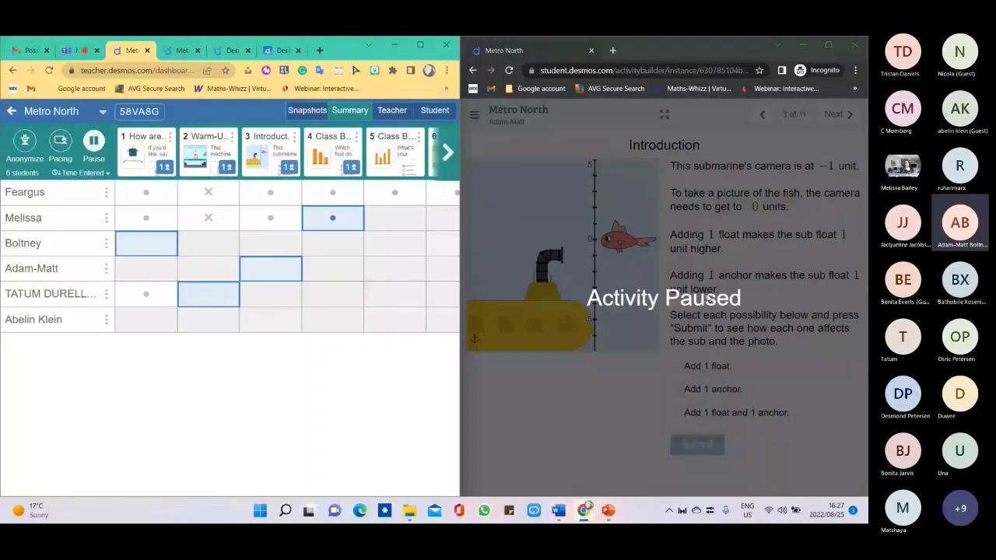
pyautogui.click(690, 231)
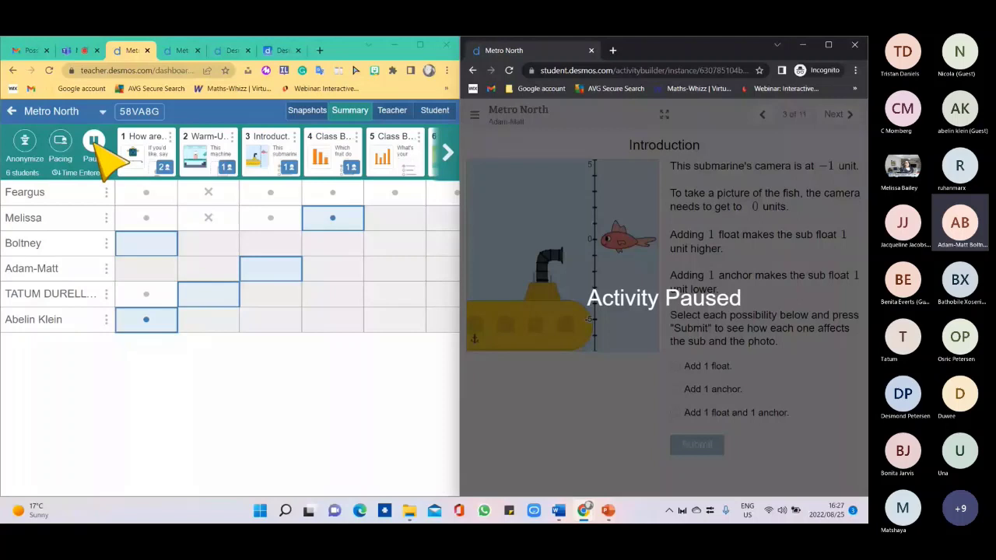
pyautogui.click(92, 140)
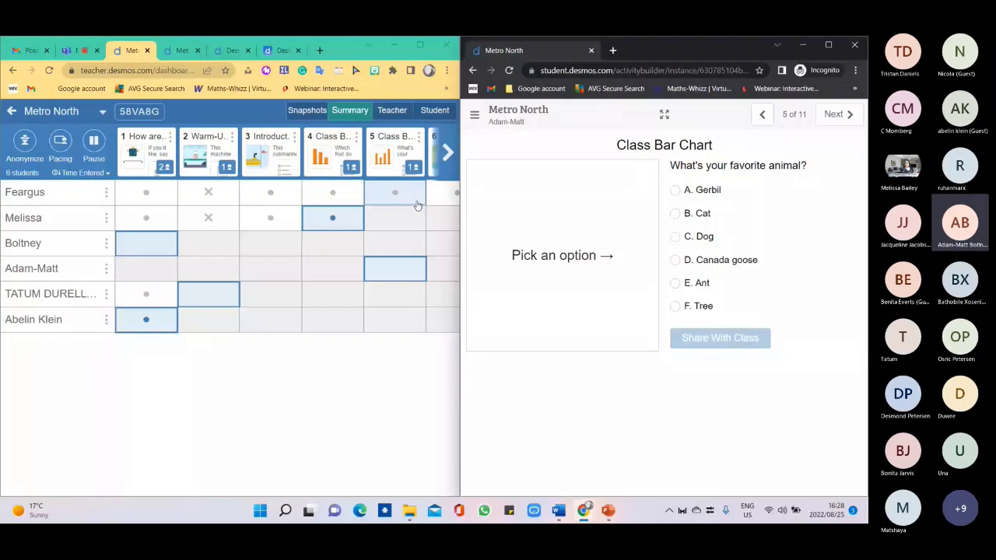
# Restrict student pacing to screens 1 through 3.
pyautogui.click(59, 144)
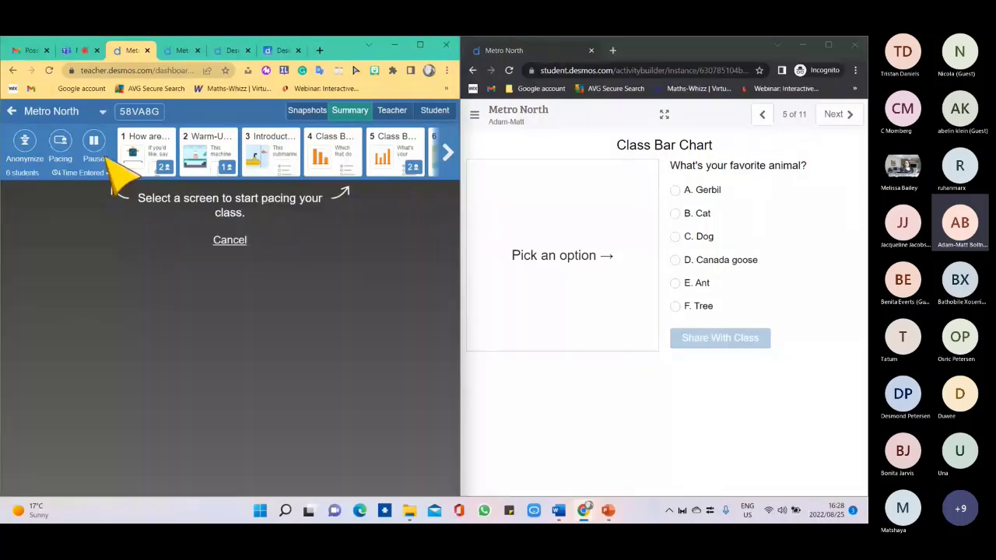
pyautogui.click(137, 165)
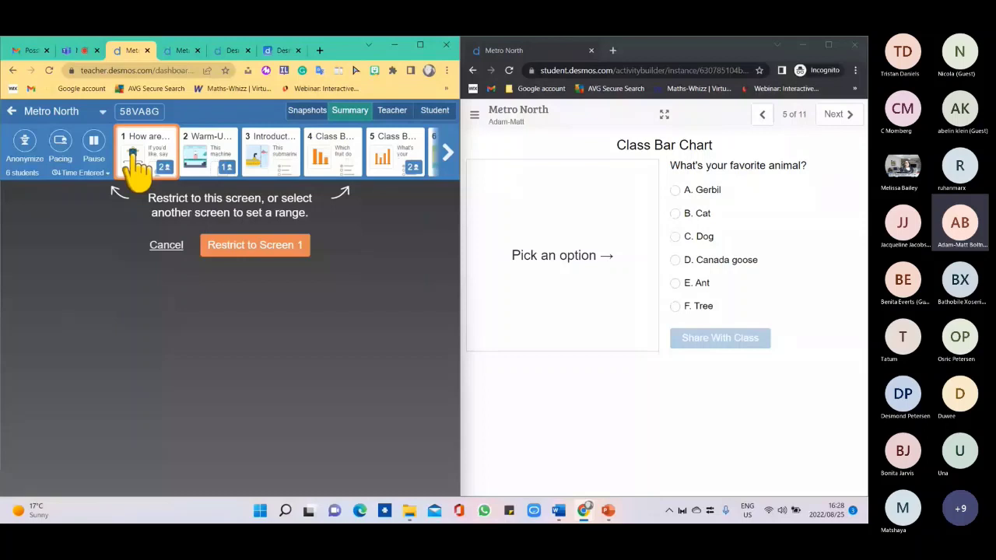
pyautogui.click(268, 156)
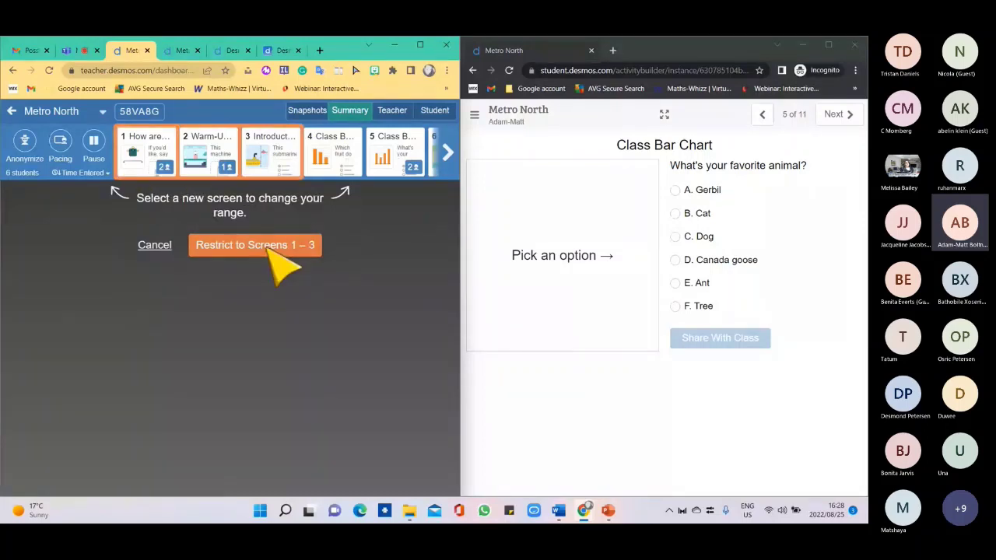
pyautogui.click(268, 245)
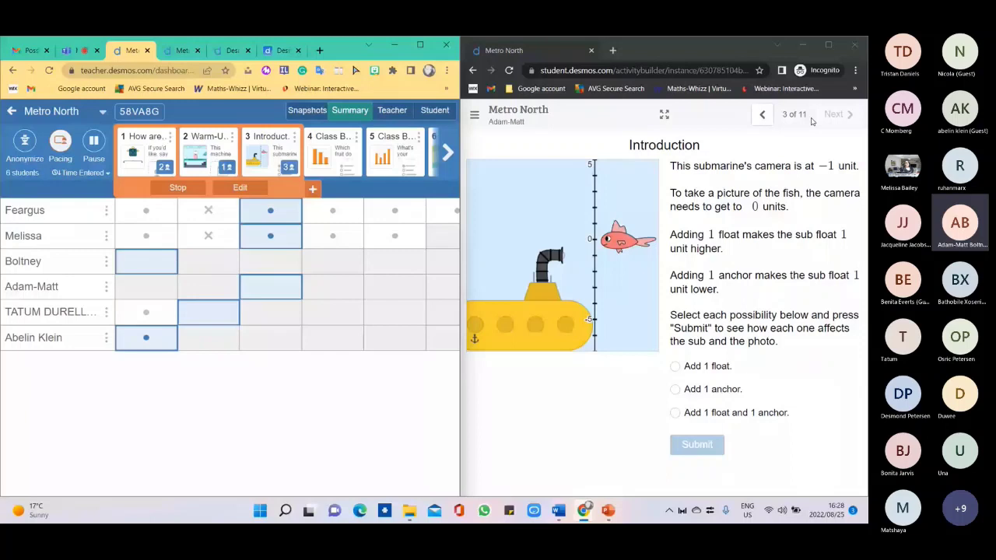
# Extend the pacing range to screen 4, advance the student preview there, then stop restricting pacing.
pyautogui.click(811, 121)
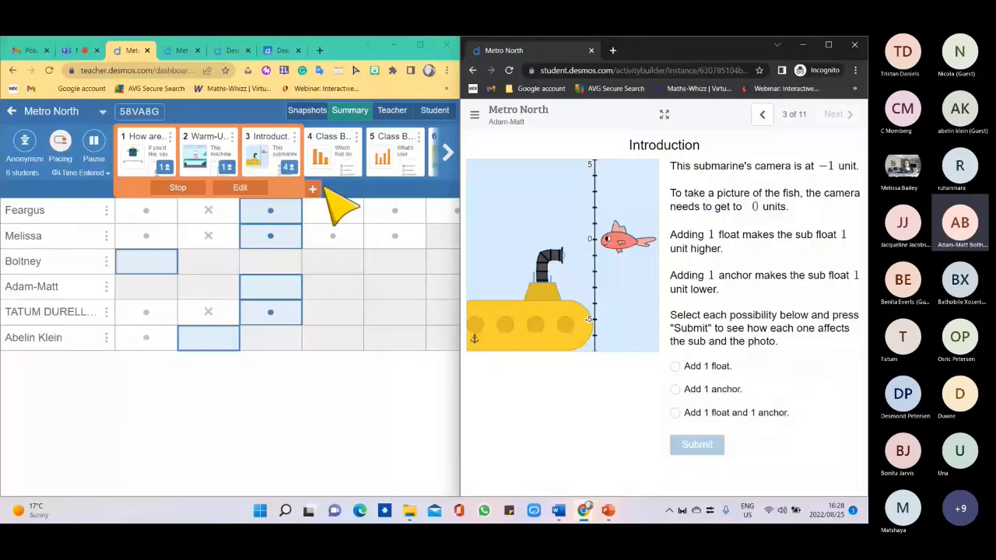
pyautogui.click(351, 167)
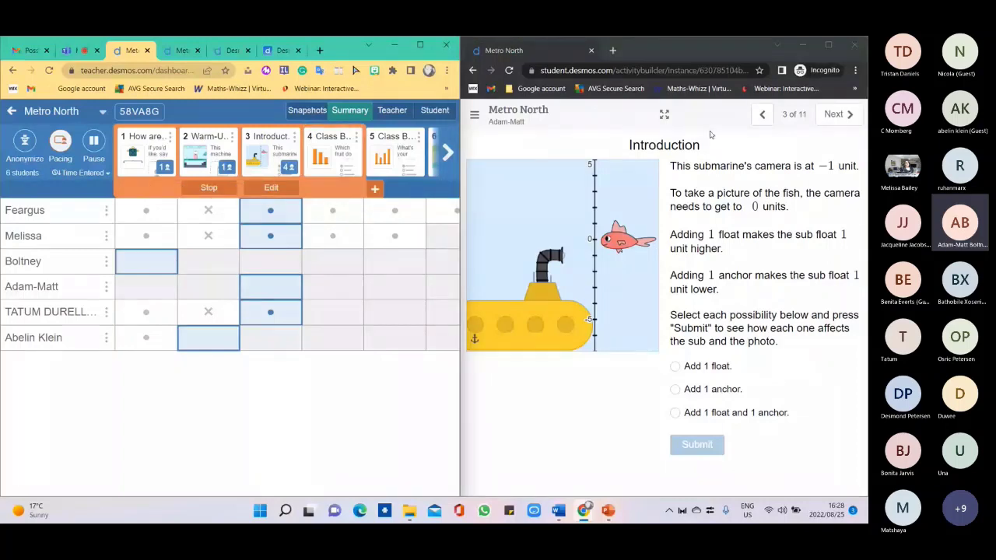
pyautogui.click(837, 116)
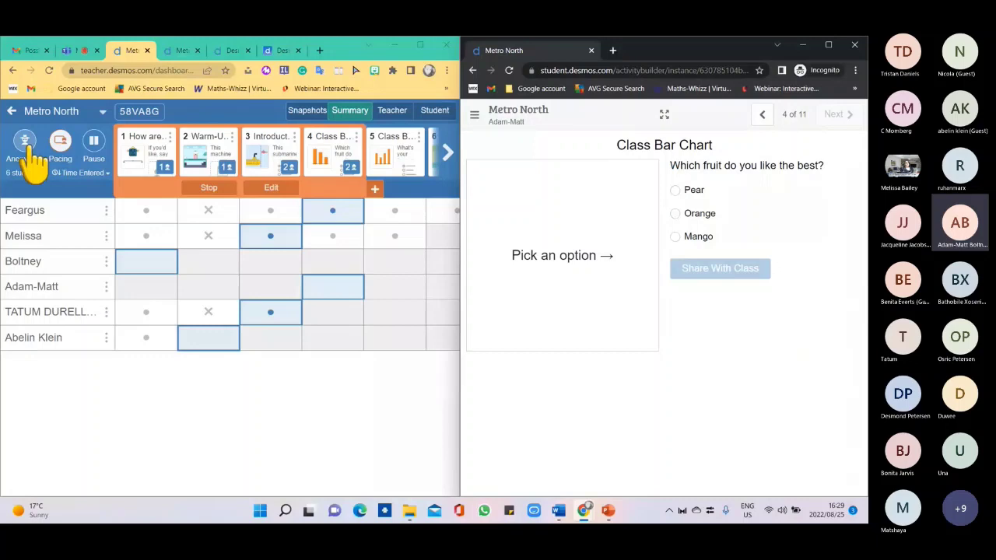
pyautogui.click(208, 187)
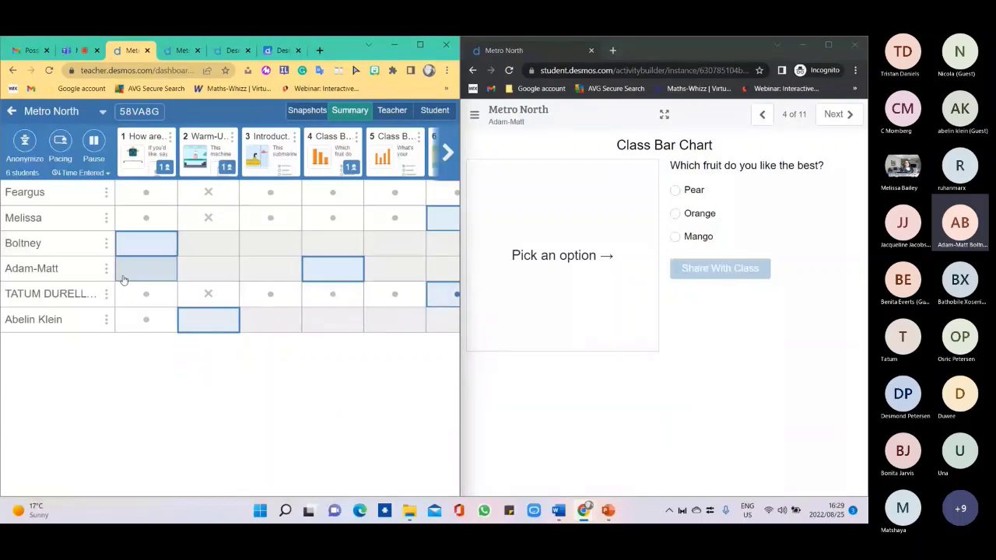
# Turn on Anonymize so the six students show under mathematicians' names.
pyautogui.click(25, 144)
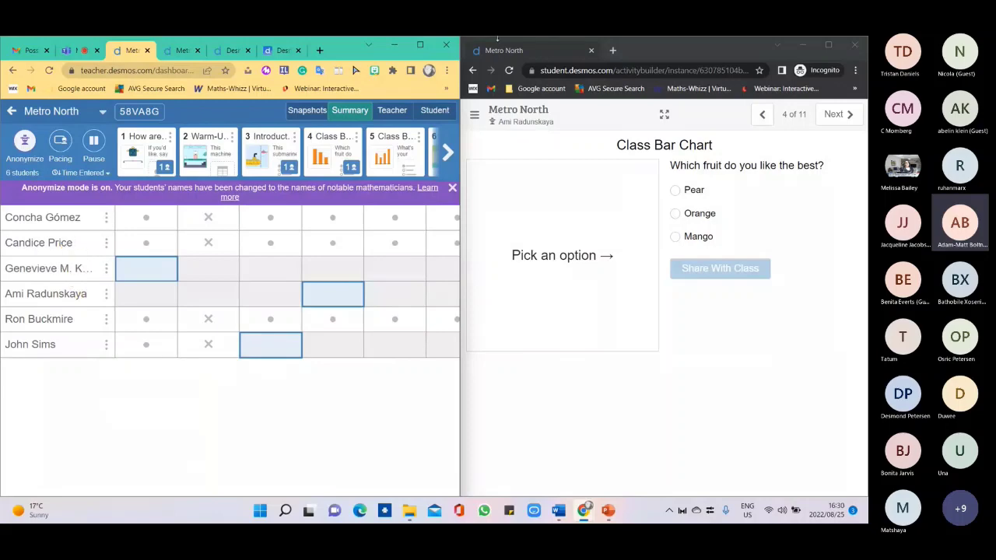
# Maximize the teacher dashboard and show the Teacher view of Screen 1, 'How are you feeling today?'.
pyautogui.moveTo(420, 45)
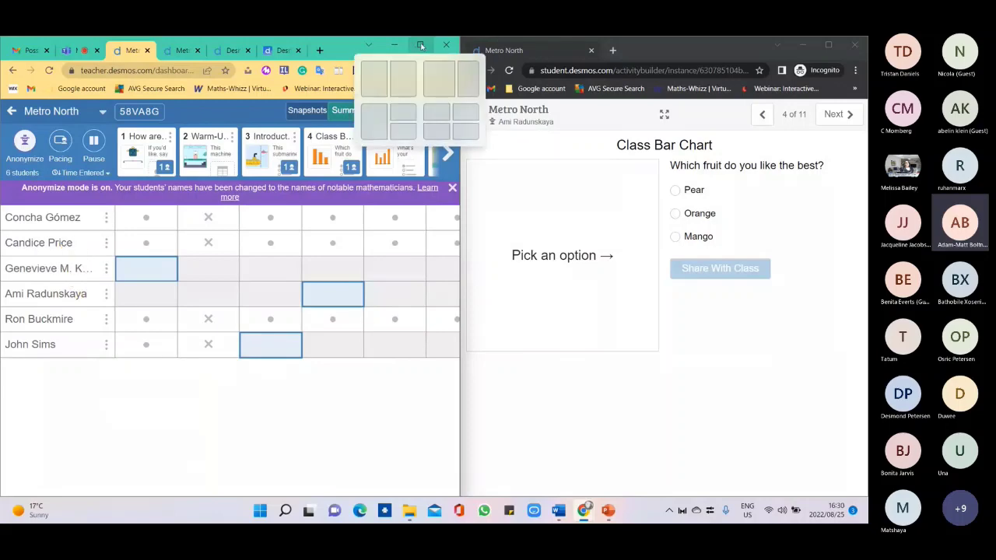
pyautogui.click(420, 46)
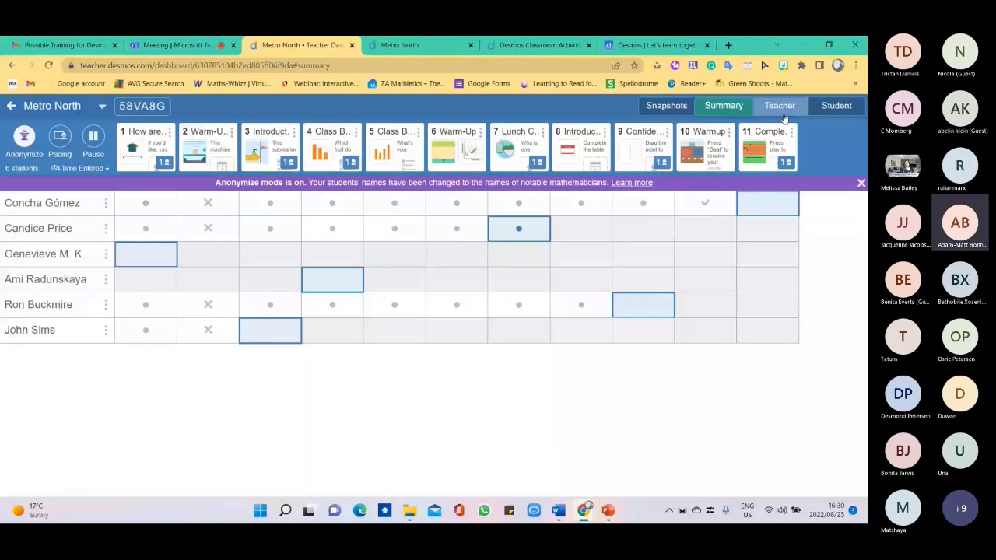
pyautogui.click(781, 108)
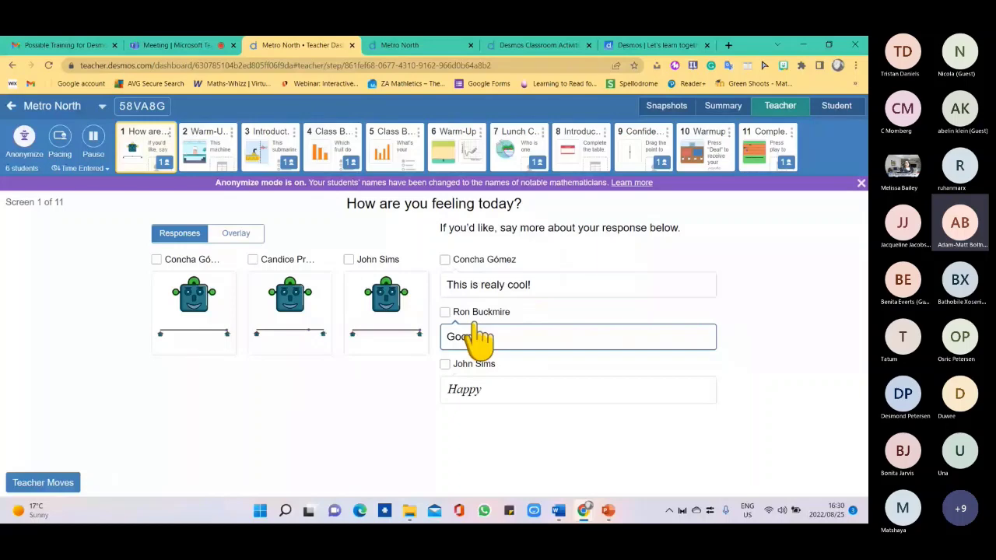
# Send the feedback 'Absolutely!!' to the student who wrote 'This is realy cool!'.
pyautogui.click(457, 266)
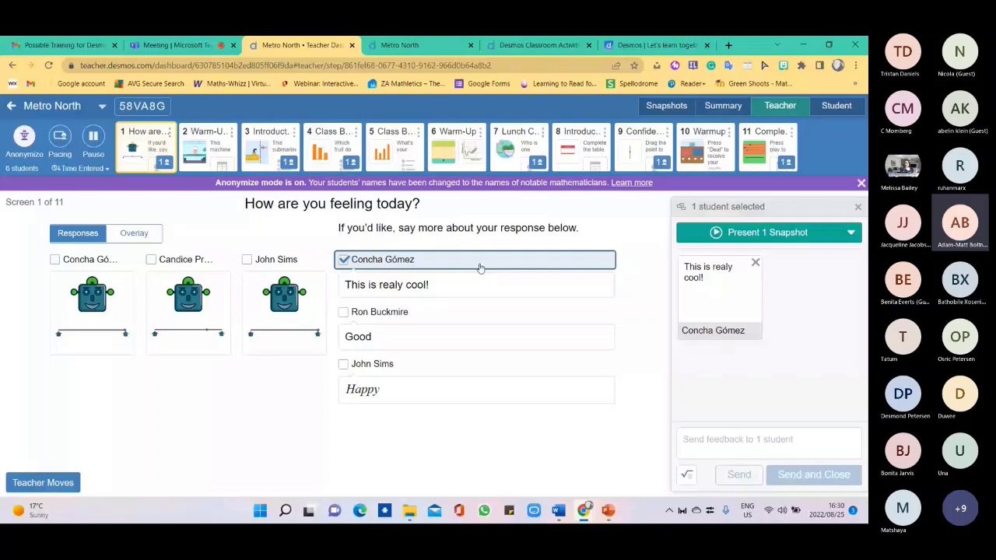
pyautogui.click(716, 442)
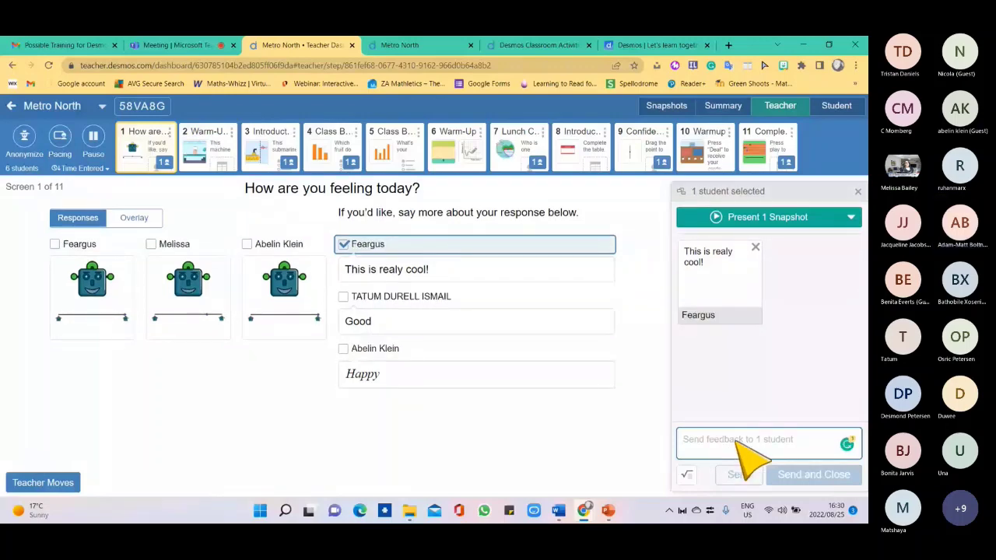
pyautogui.write('Absolutely!')
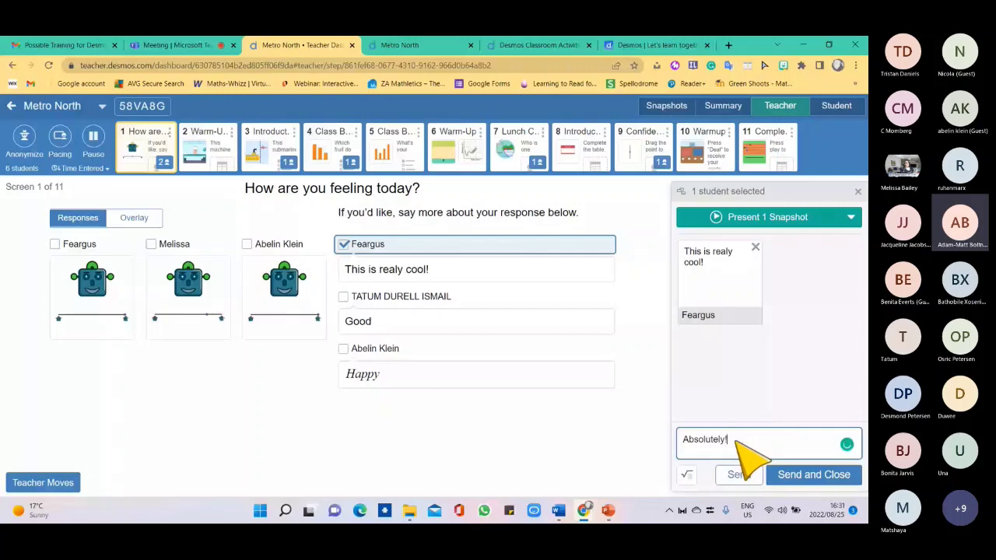
pyautogui.write('!')
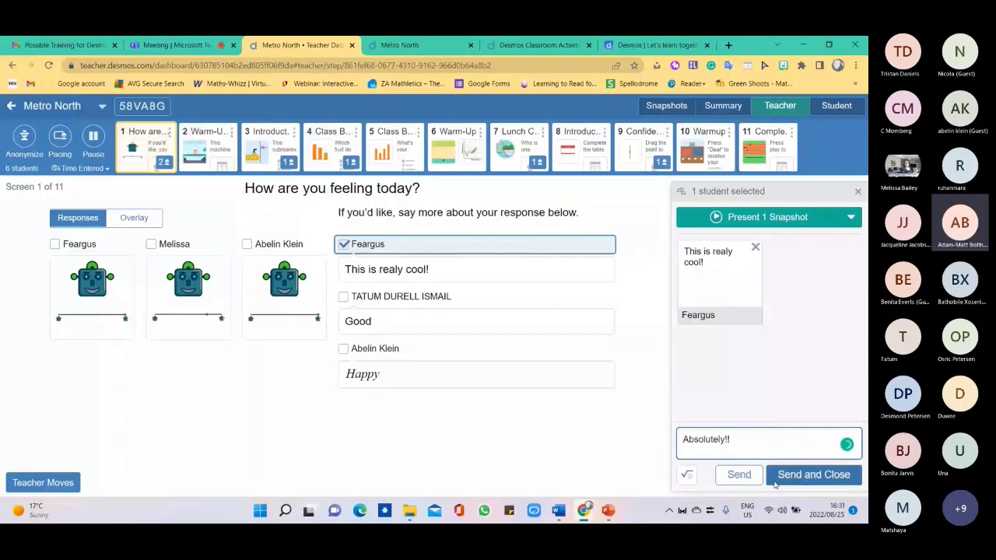
pyautogui.click(775, 480)
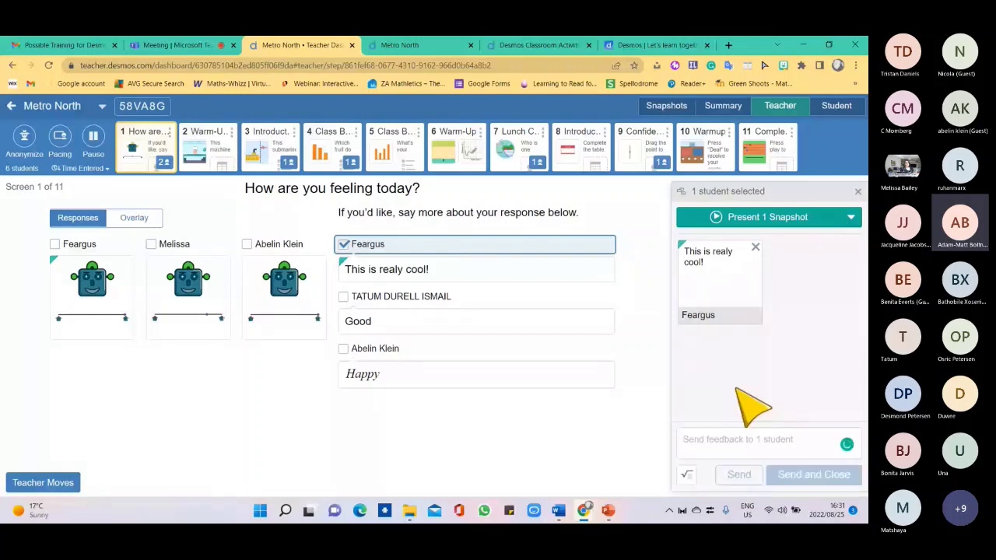
# View the 'Good' response in full, then move to screen 2, the Warm-Up.
pyautogui.click(401, 297)
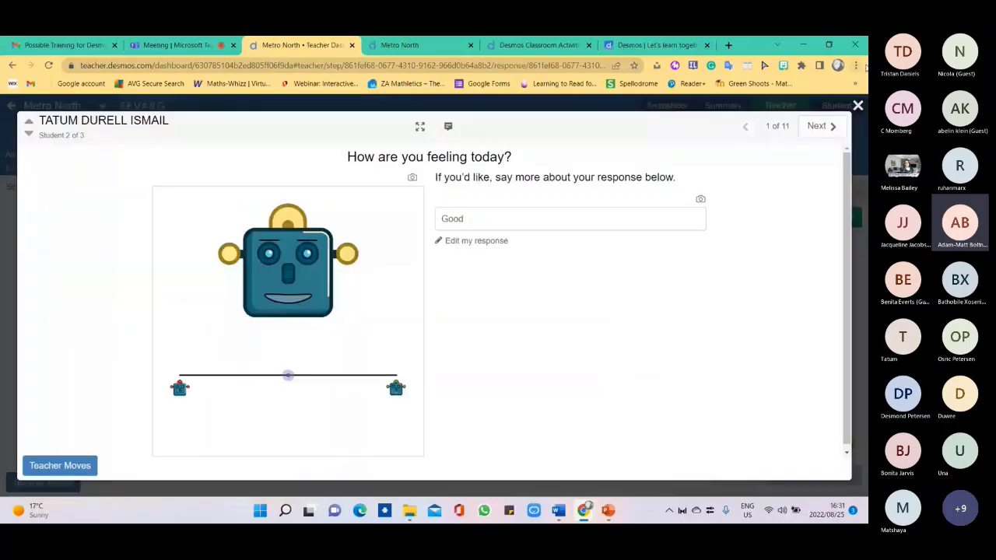
pyautogui.click(858, 105)
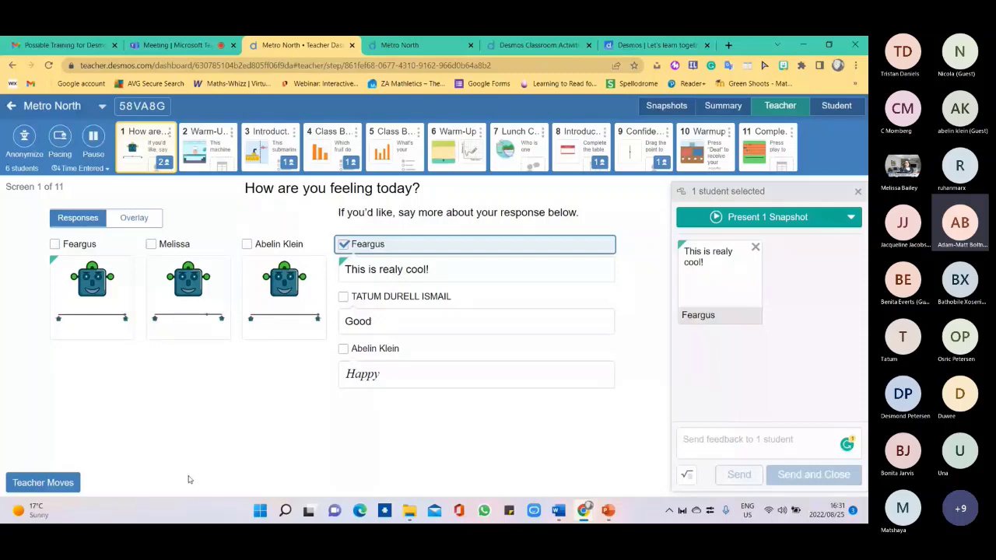
pyautogui.click(220, 142)
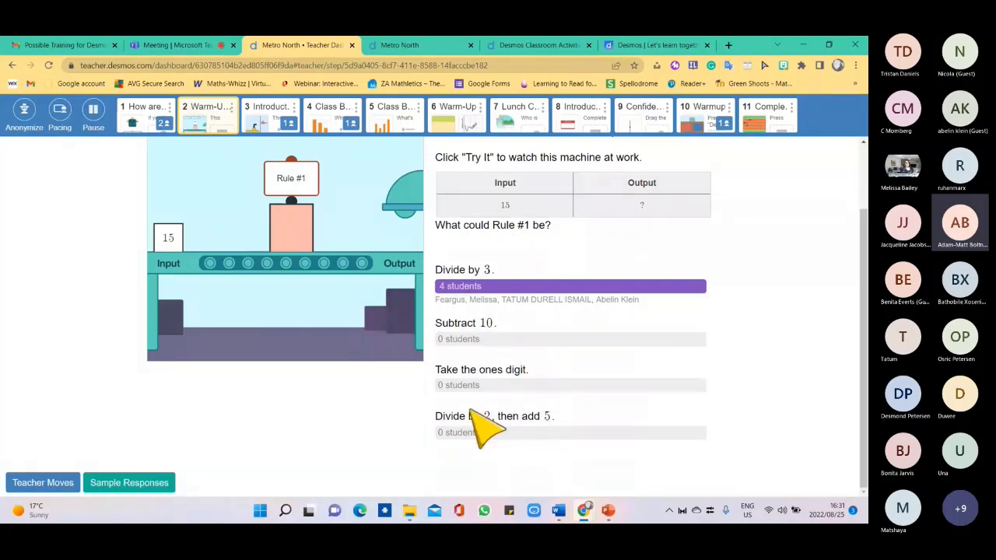
# Snapshot one student's Rule #1 answer from their individual response view.
pyautogui.click(554, 299)
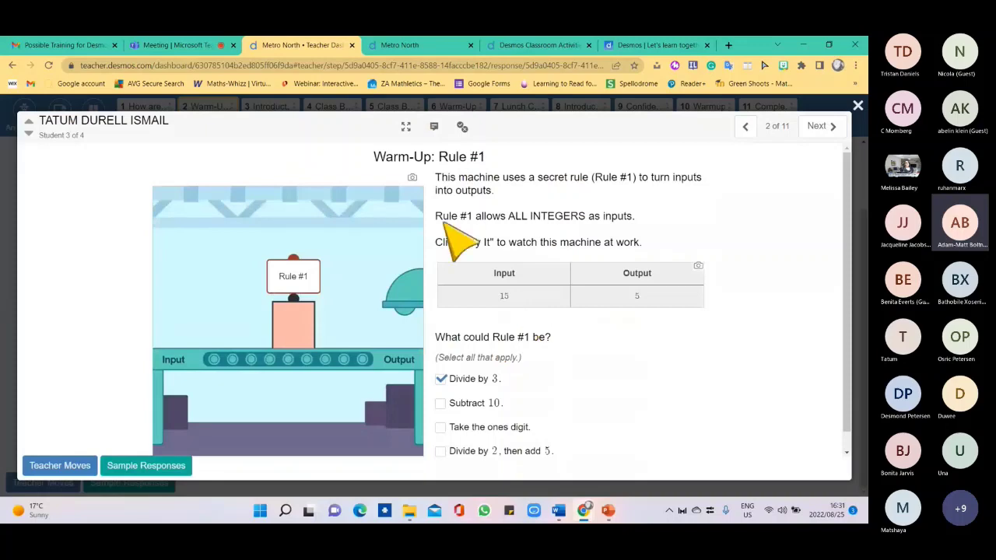
pyautogui.click(413, 178)
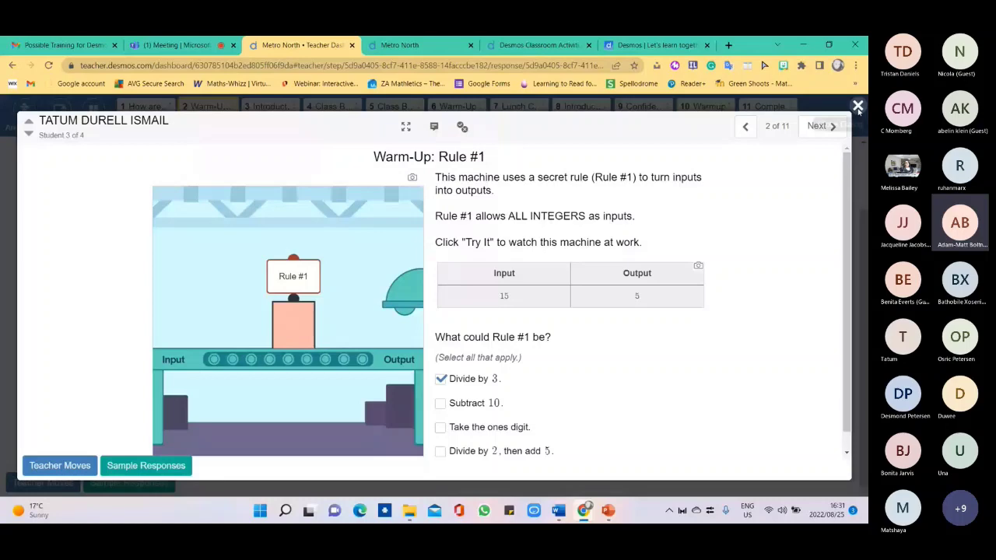
pyautogui.click(858, 107)
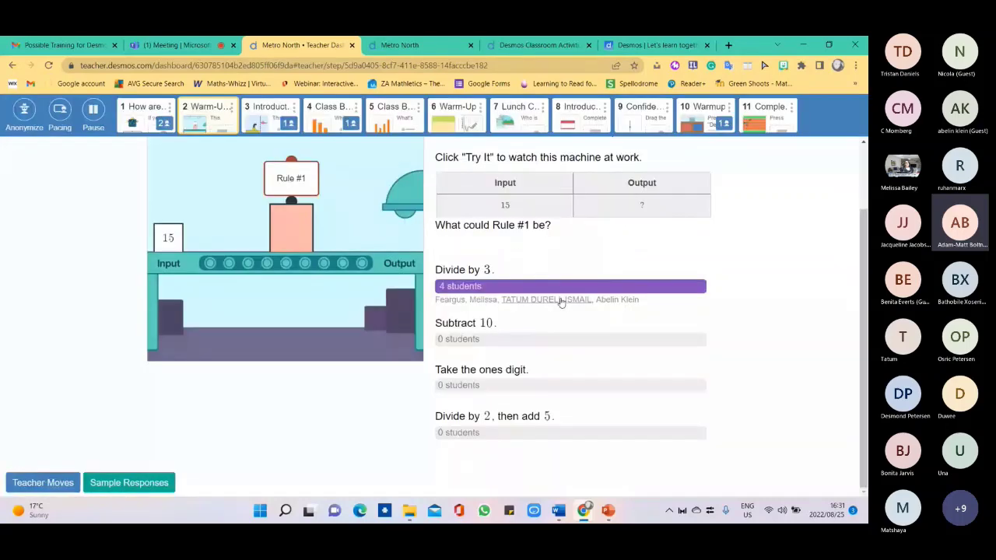
# Review screens 3, 4 and 5: the submarine Introduction, fruit bar chart and favorite animal chart.
pyautogui.click(329, 132)
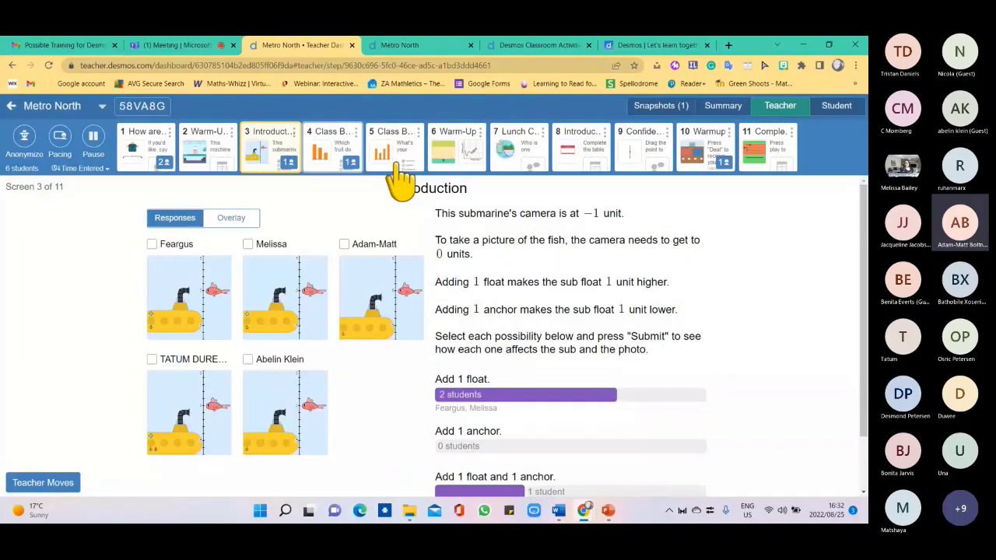
pyautogui.scroll(-1, 490, 435)
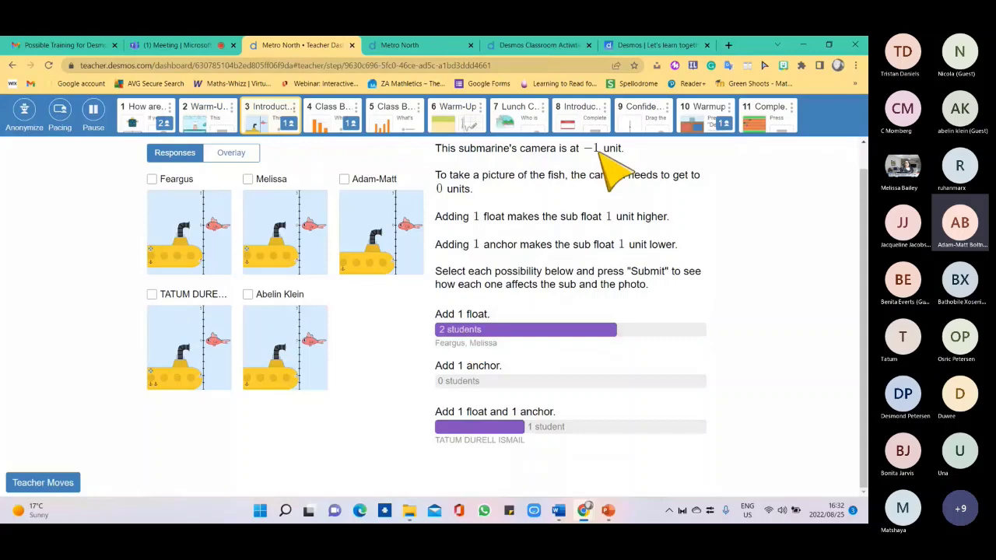
pyautogui.click(339, 112)
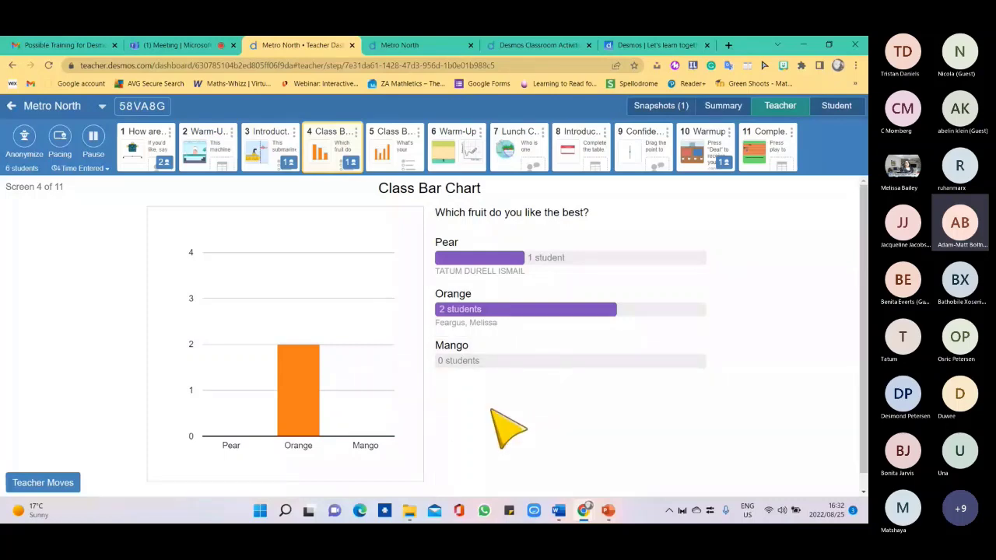
pyautogui.click(420, 151)
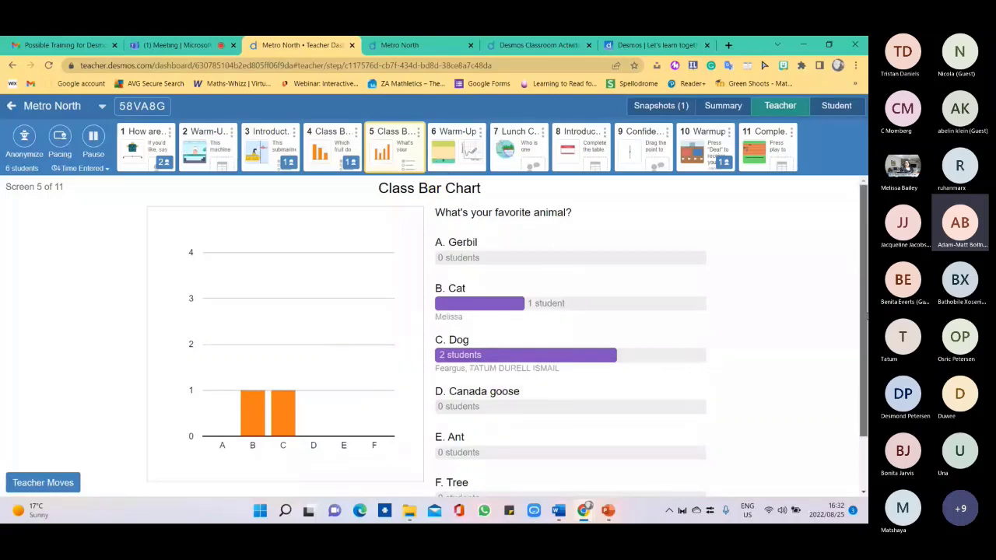
pyautogui.scroll(-2, 866, 317)
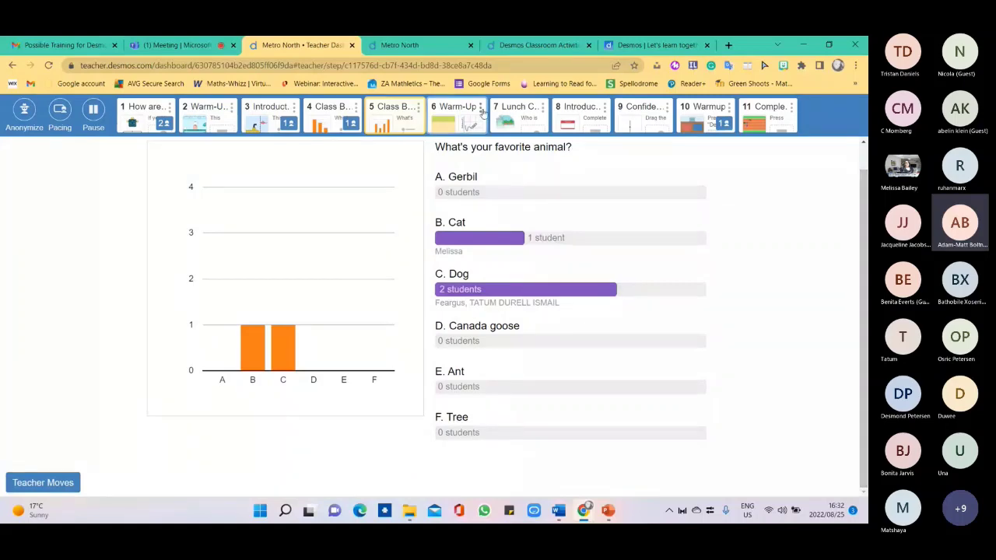
# Show screen 6's Warm-Up graphs and open the second student's response in full.
pyautogui.click(483, 112)
pyautogui.rightClick(600, 316)
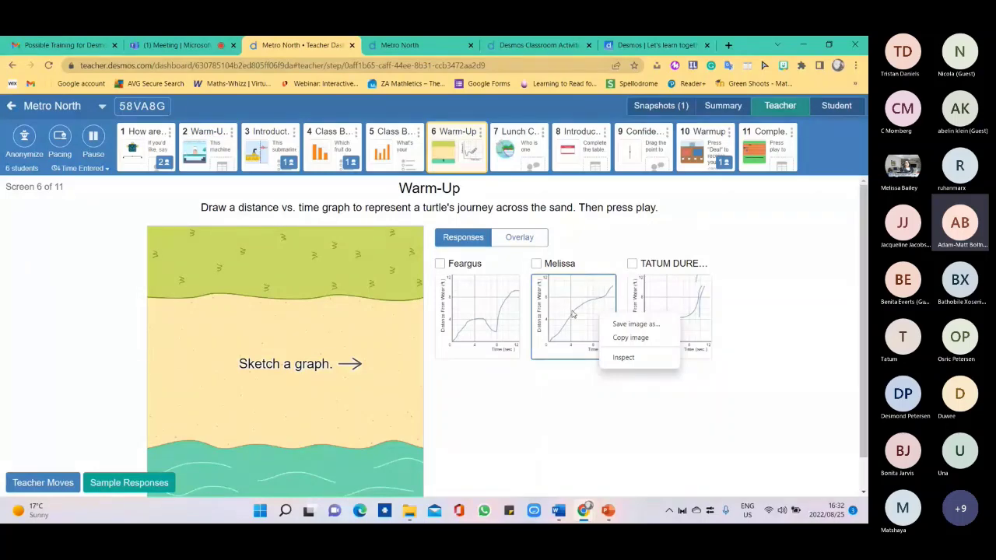
pyautogui.click(573, 314)
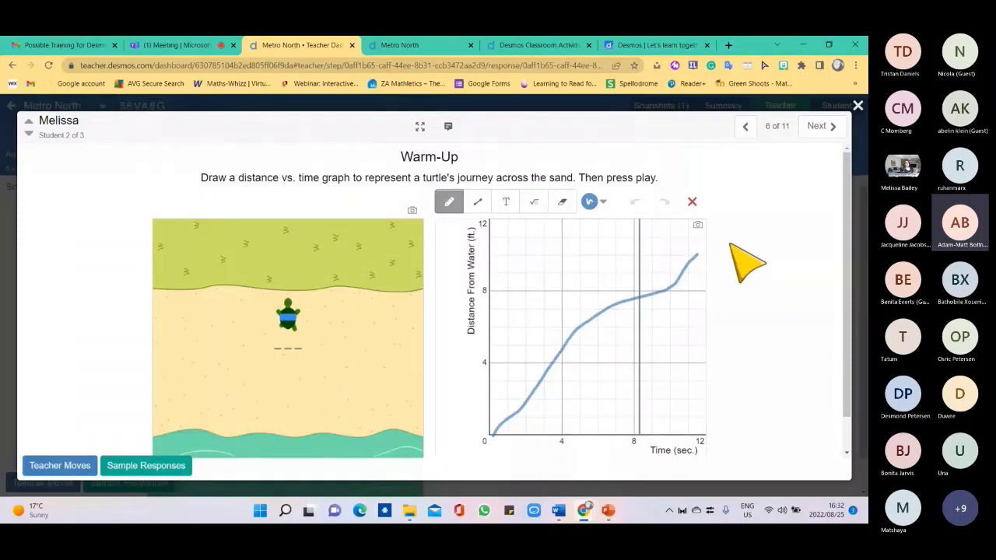
# Open the third student's Warm-Up response and play its turtle animation.
pyautogui.click(858, 105)
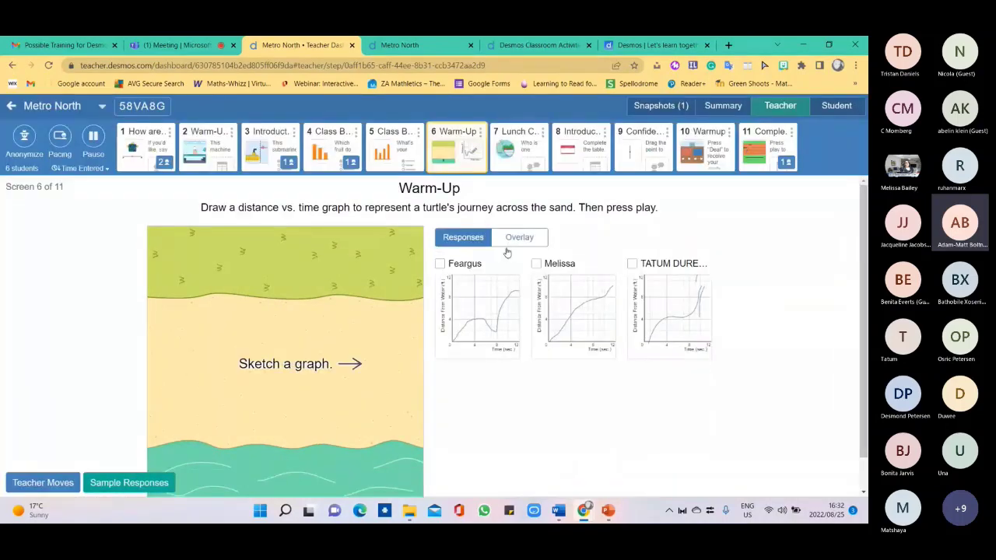
pyautogui.rightClick(665, 299)
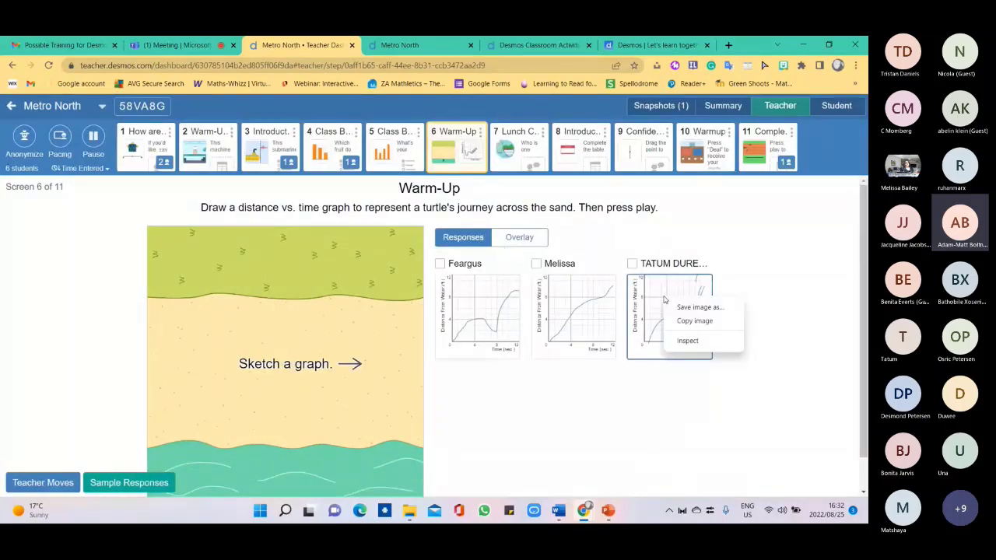
pyautogui.click(664, 299)
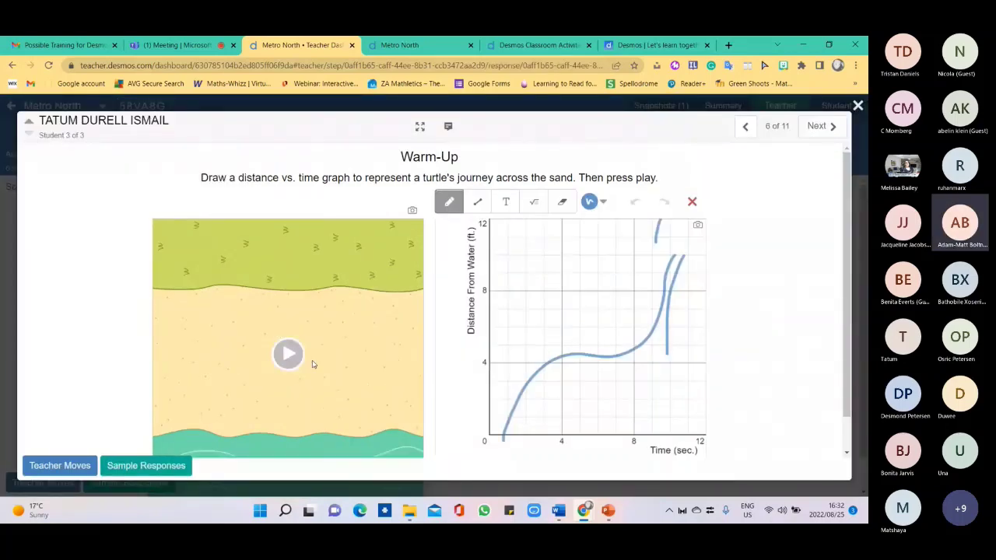
pyautogui.click(288, 354)
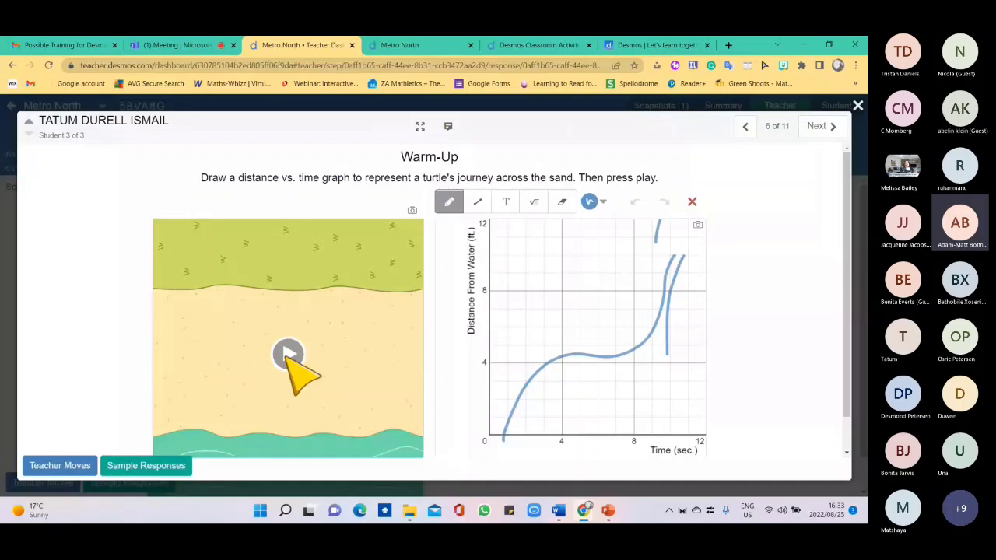
pyautogui.click(288, 354)
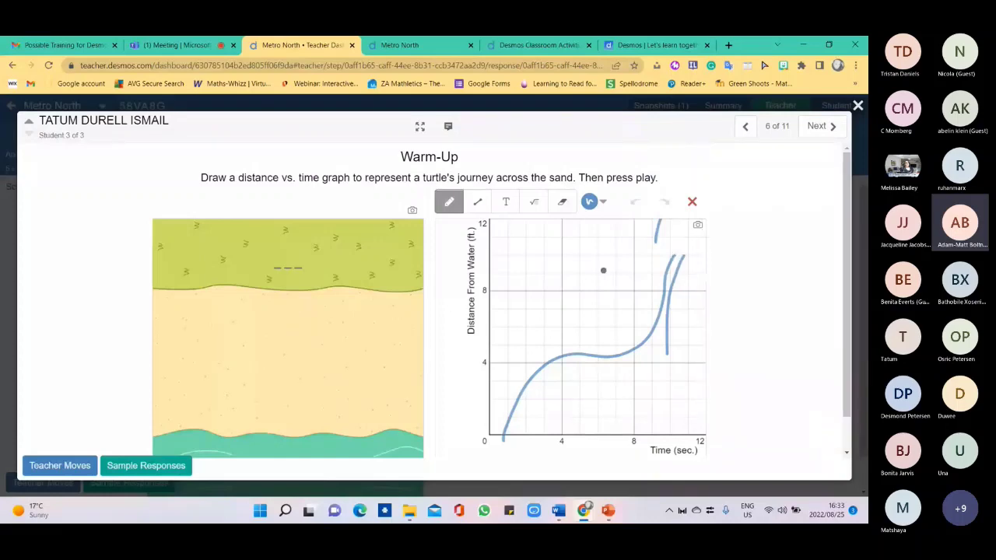
# Send the feedback 'Interesting!!' on the third student's turtle graph.
pyautogui.click(448, 126)
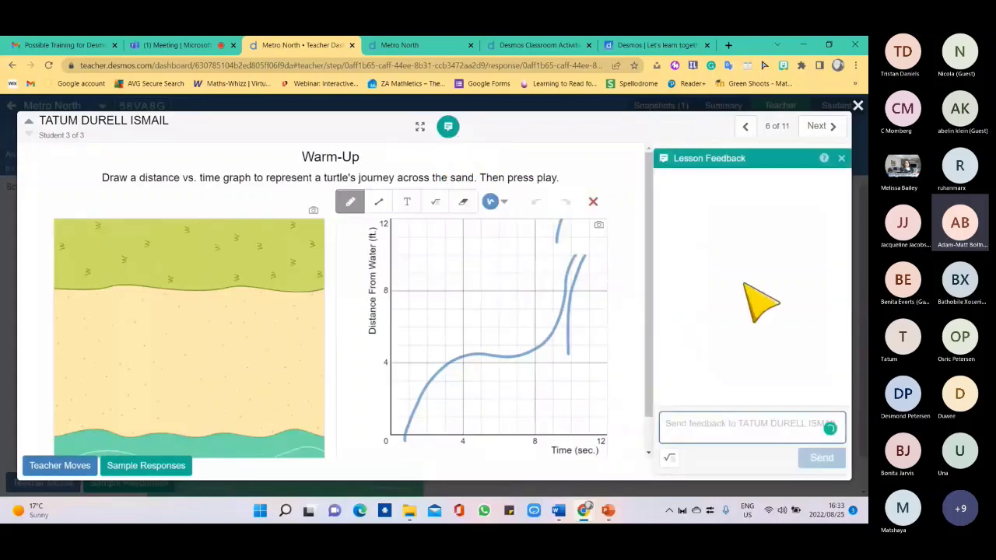
pyautogui.write('Intere')
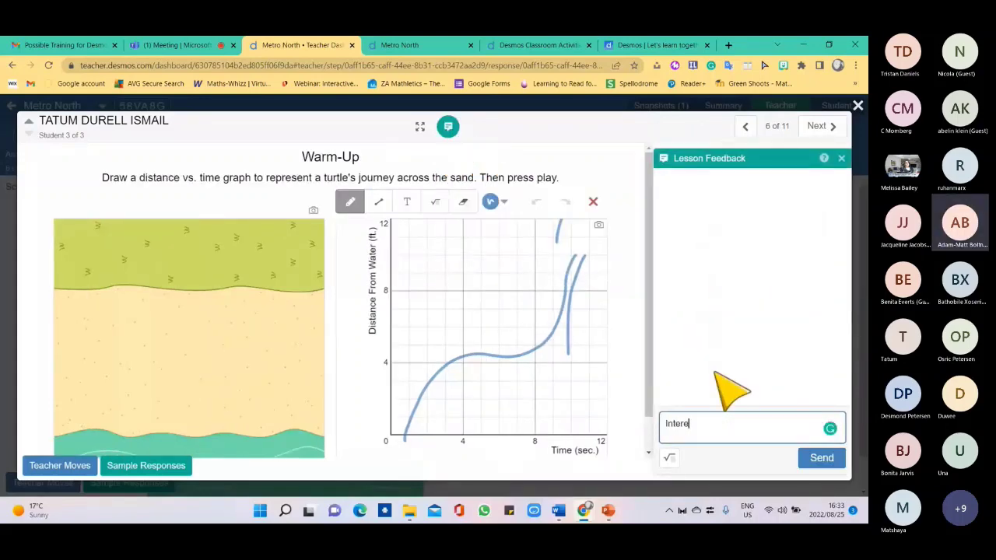
pyautogui.write('sting!!')
pyautogui.click(819, 459)
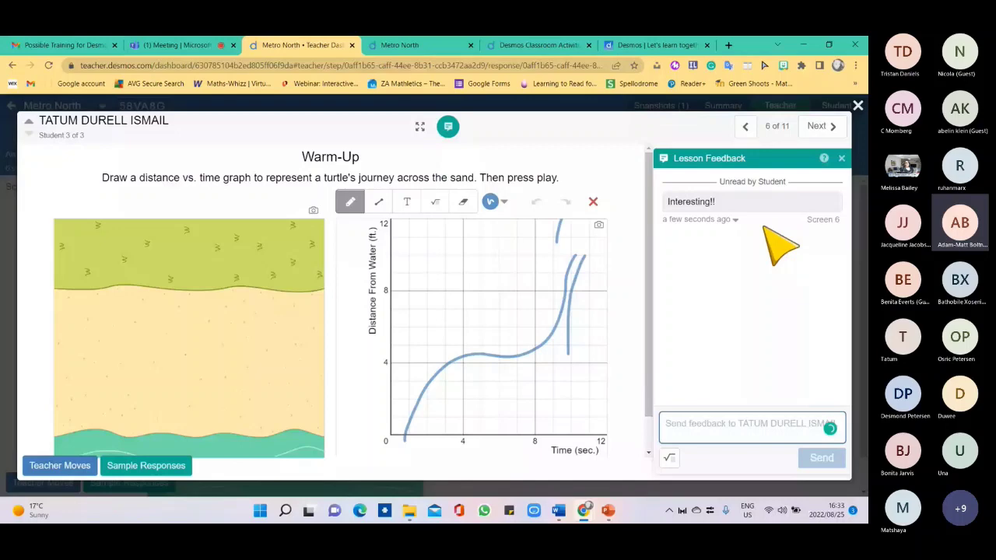
pyautogui.press('Escape')
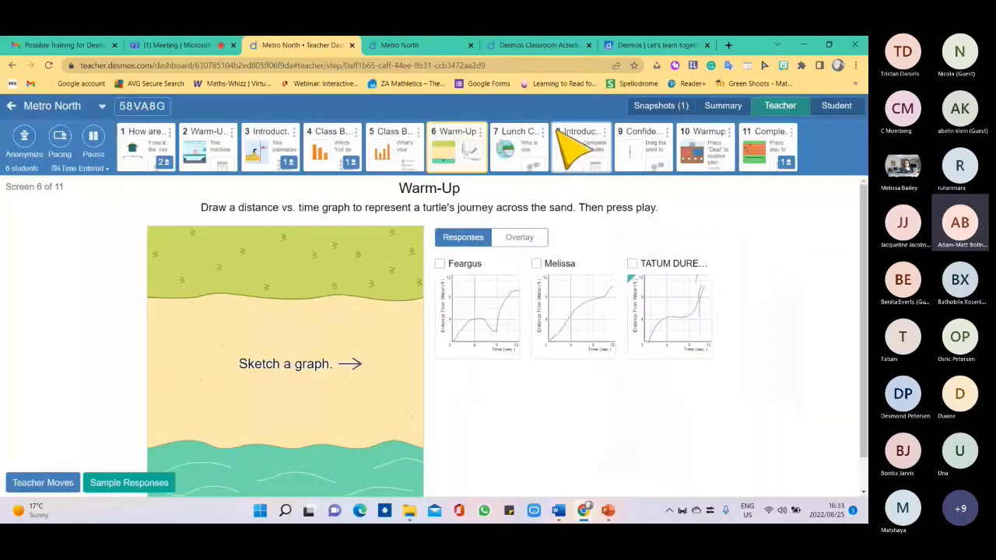
pyautogui.click(519, 141)
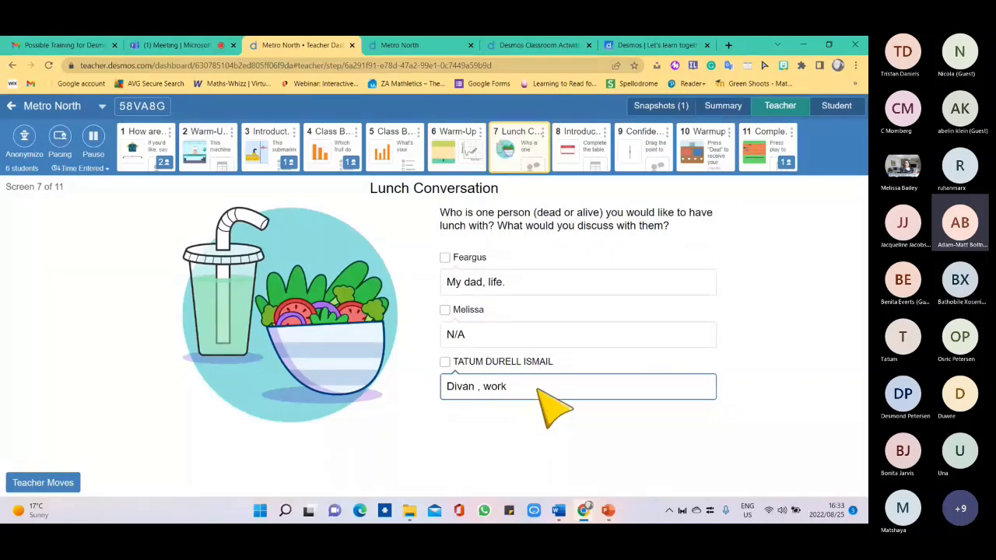
# Snapshot the first student's Introduce Yourself name tag, then advance to screen 11.
pyautogui.click(592, 158)
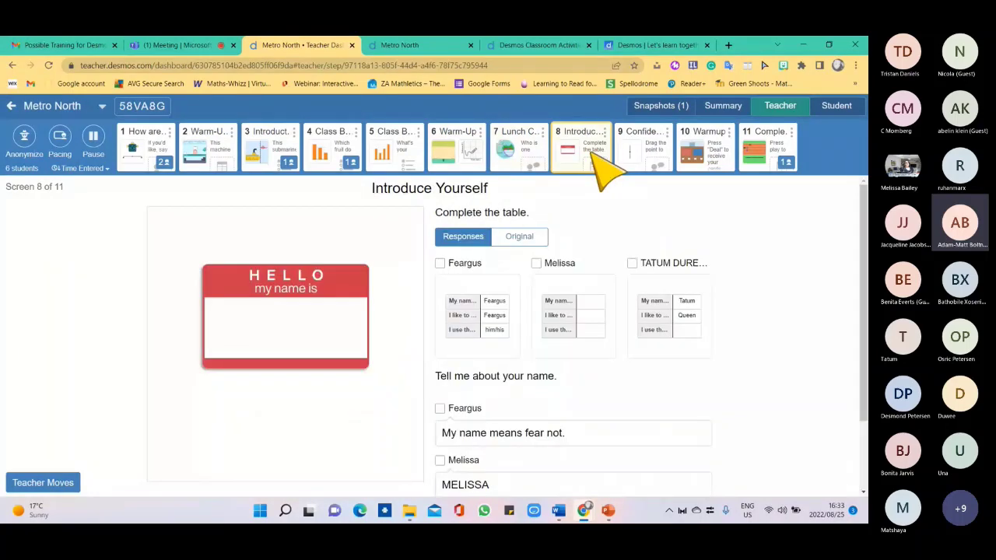
pyautogui.click(483, 317)
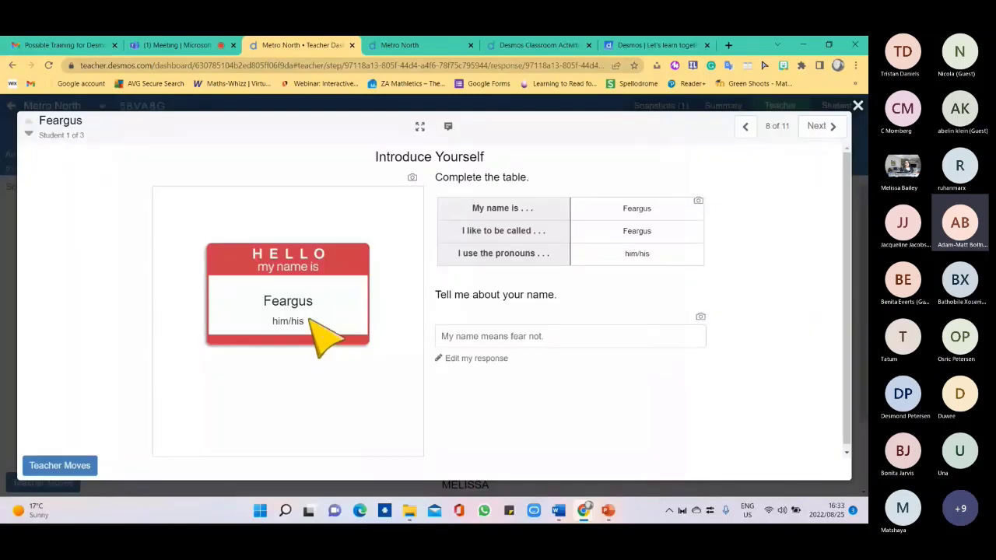
pyautogui.click(412, 178)
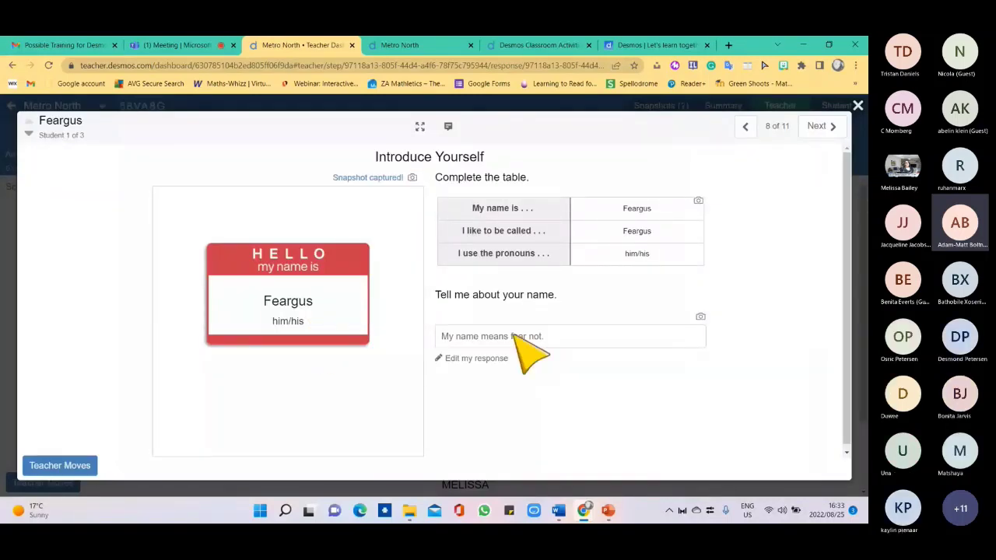
pyautogui.click(857, 106)
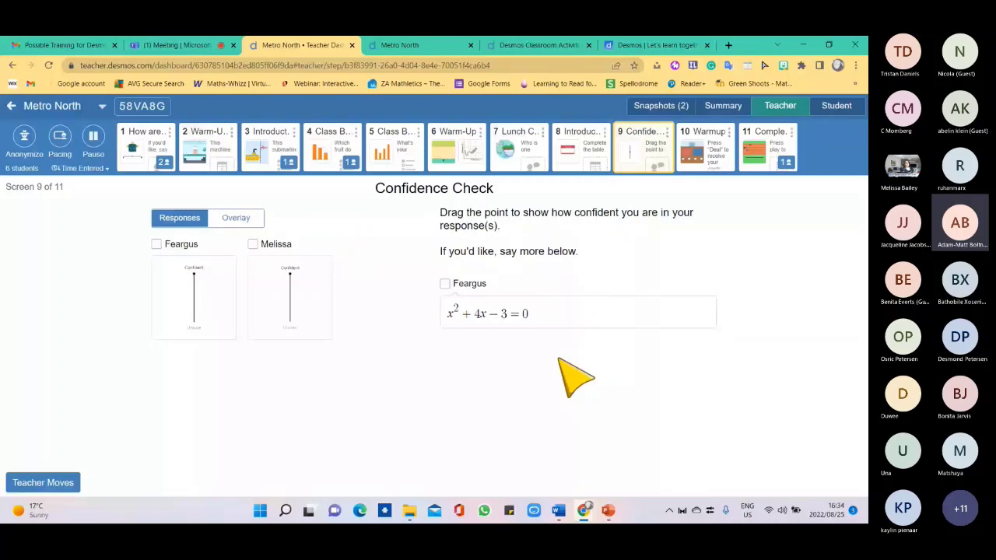
pyautogui.click(704, 148)
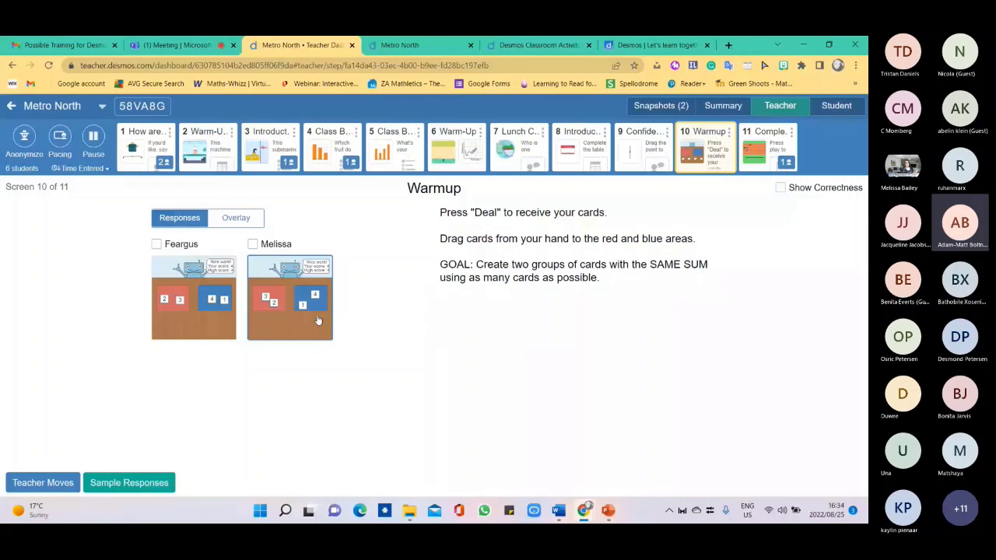
pyautogui.press('Right')
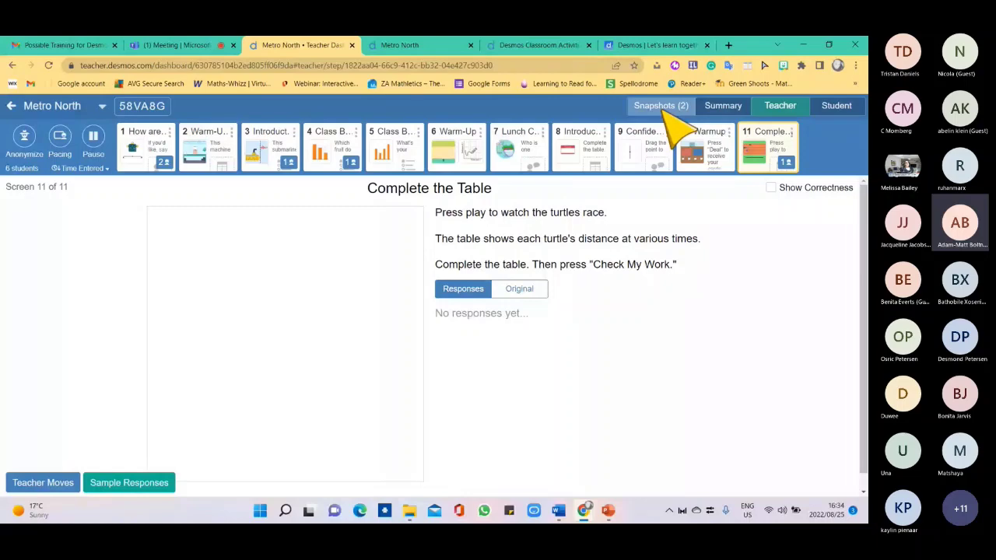
# Make Album 1 from the Screen 2 snapshot, check the summary, and leave the dashboard.
pyautogui.click(661, 106)
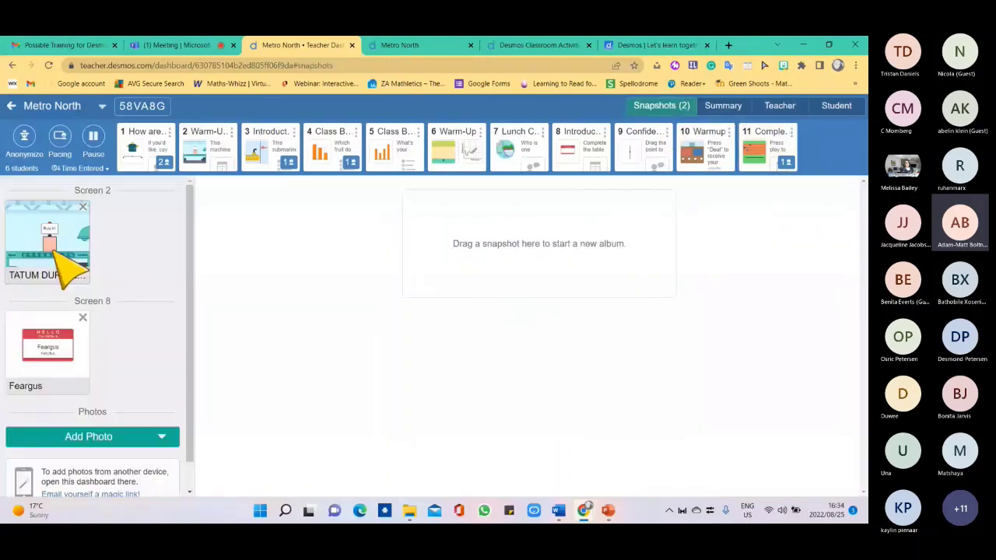
pyautogui.moveTo(54, 255); pyautogui.dragTo(585, 268)
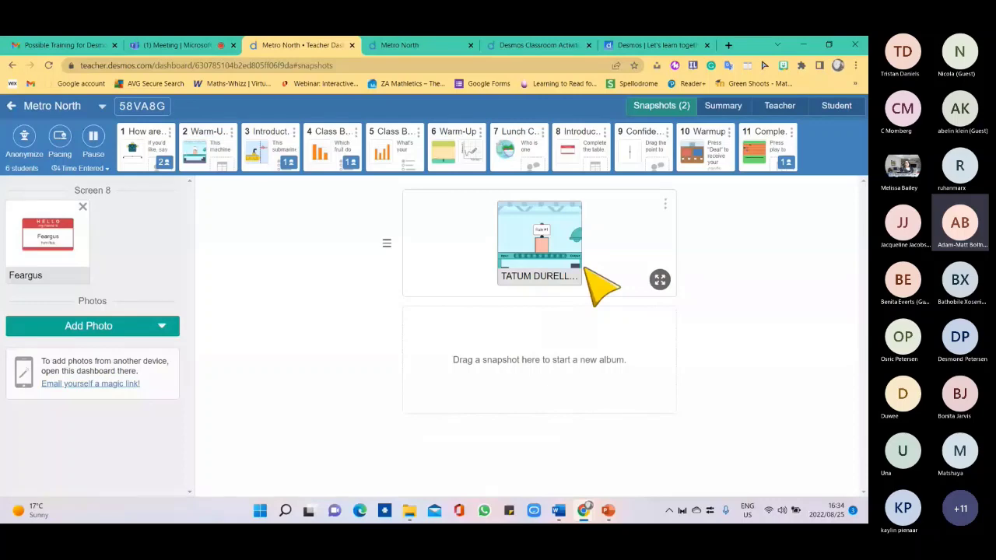
pyautogui.click(585, 269)
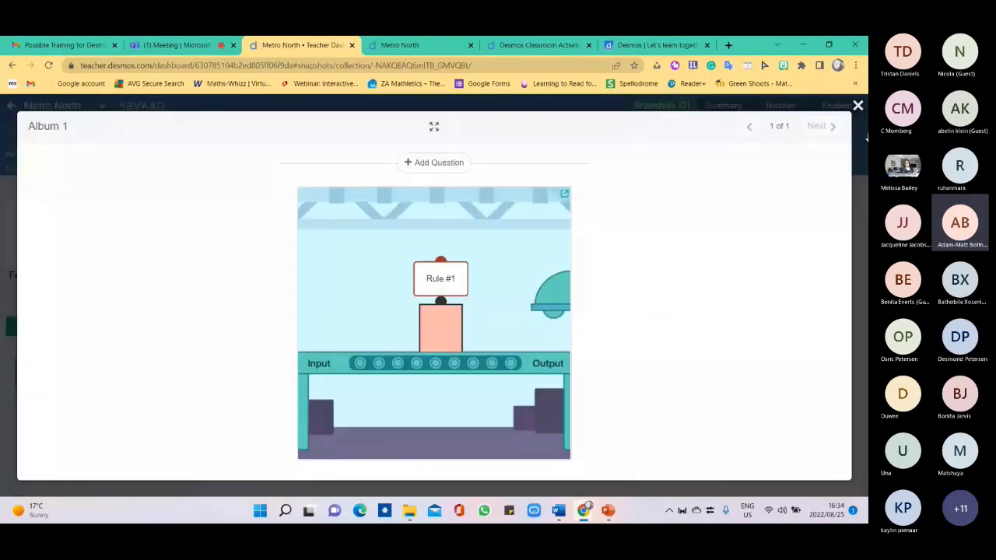
pyautogui.click(864, 138)
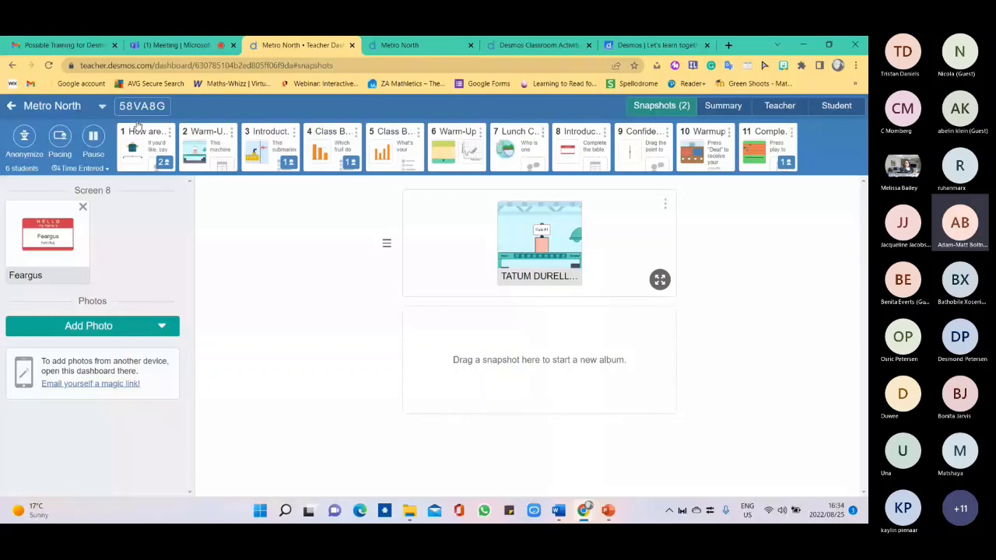
pyautogui.click(723, 106)
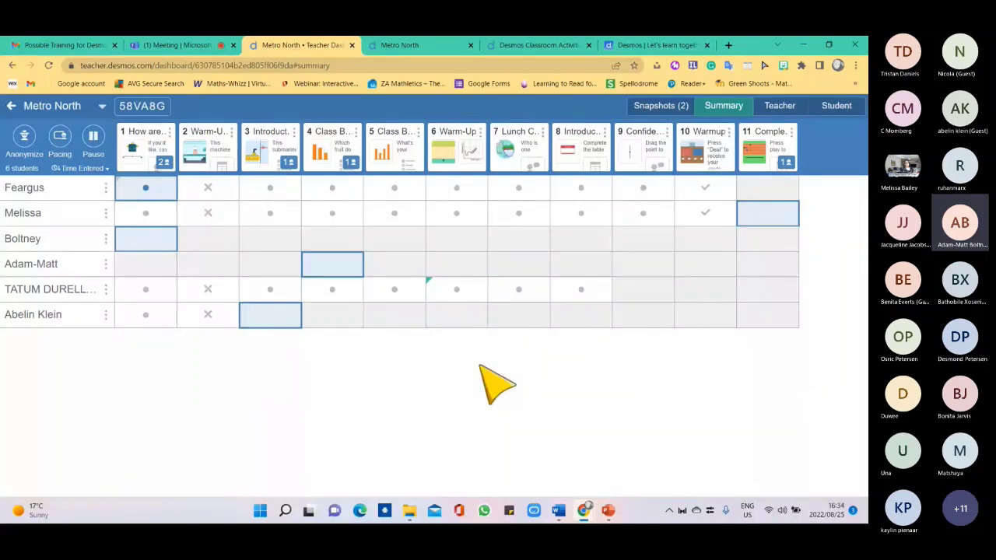
pyautogui.click(12, 107)
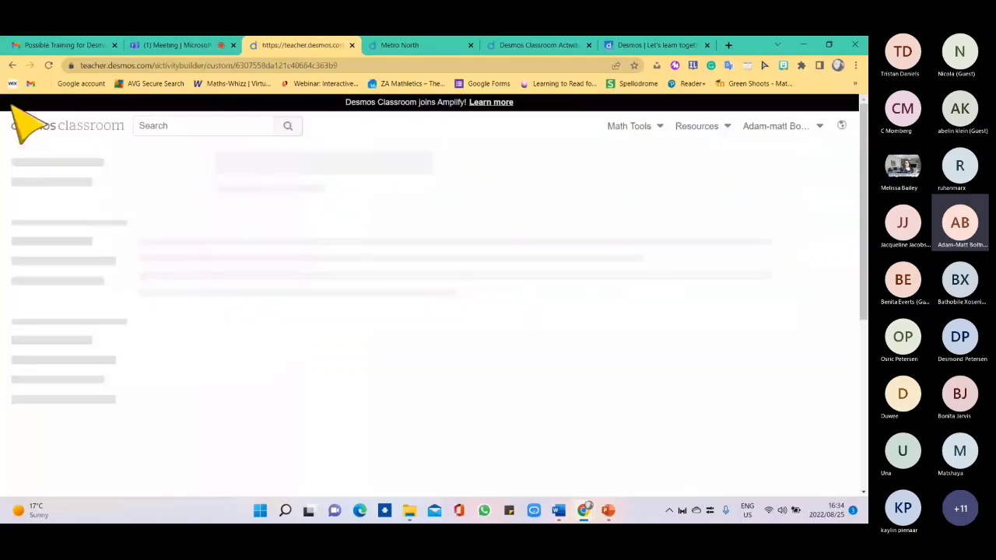
# Close the builder and student-view tabs, then open Metro North from Custom Activities.
pyautogui.click(351, 45)
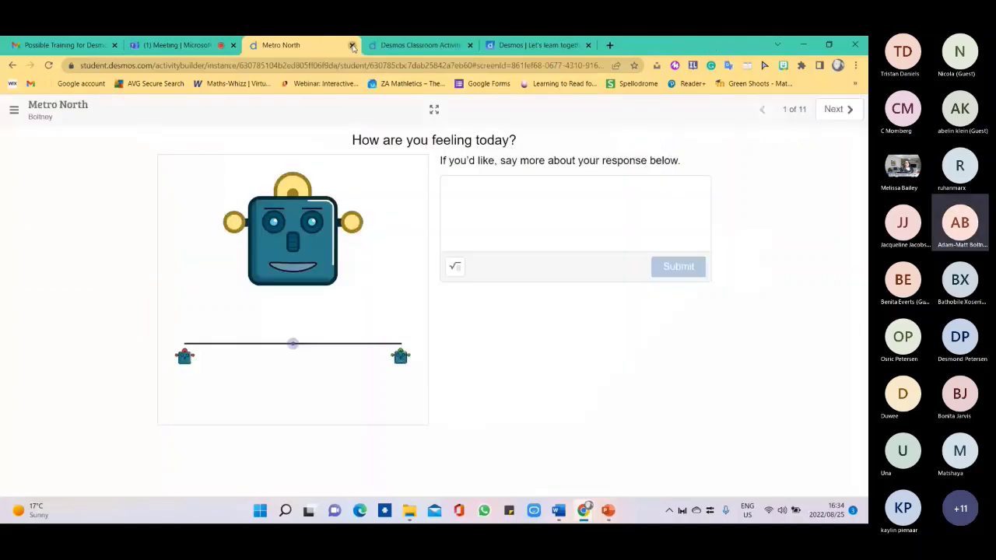
pyautogui.click(351, 45)
pyautogui.click(351, 45)
pyautogui.click(352, 46)
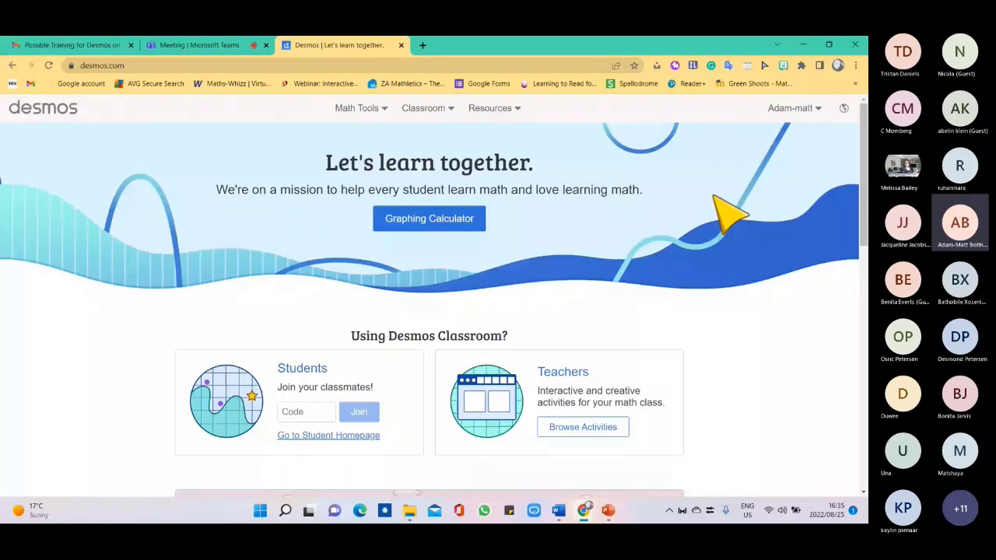
pyautogui.click(576, 427)
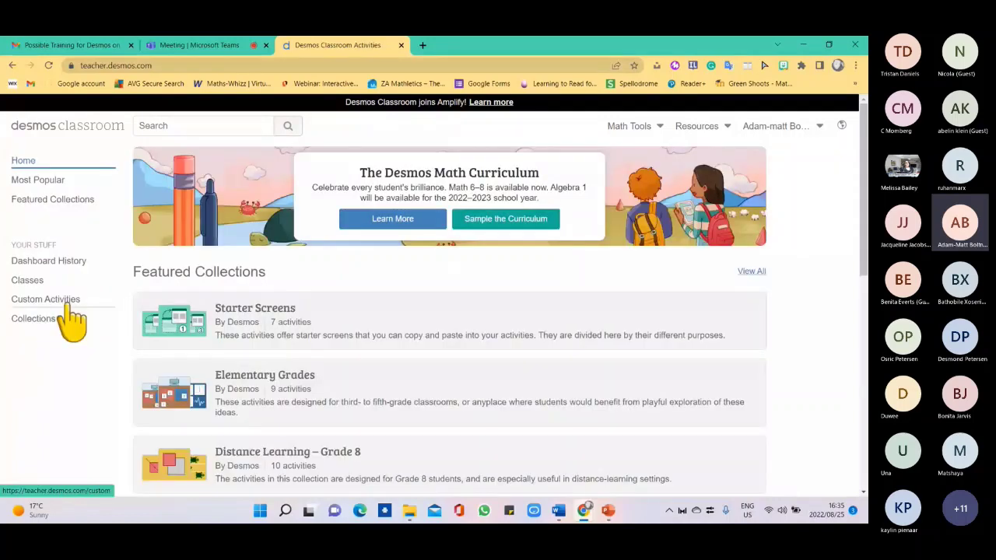
pyautogui.click(47, 300)
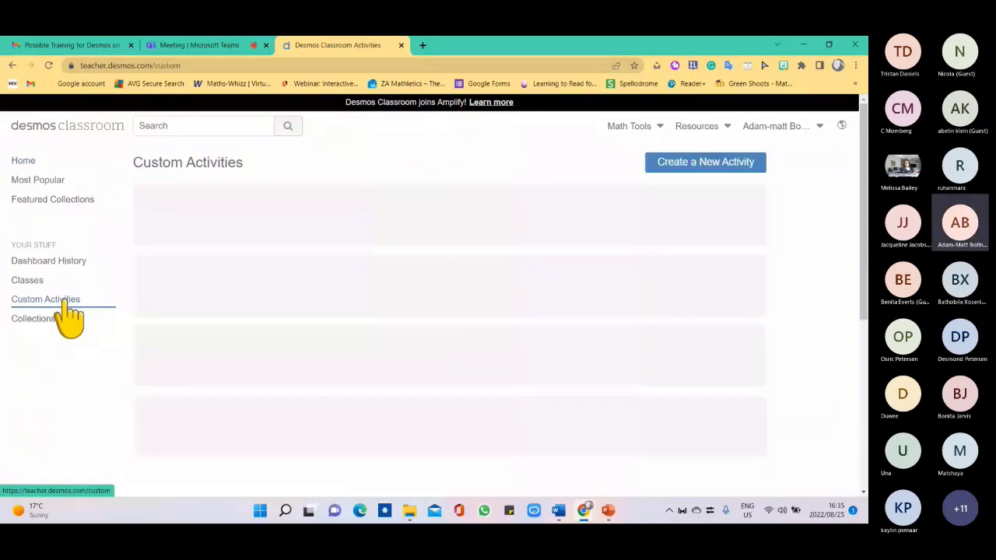
pyautogui.click(303, 217)
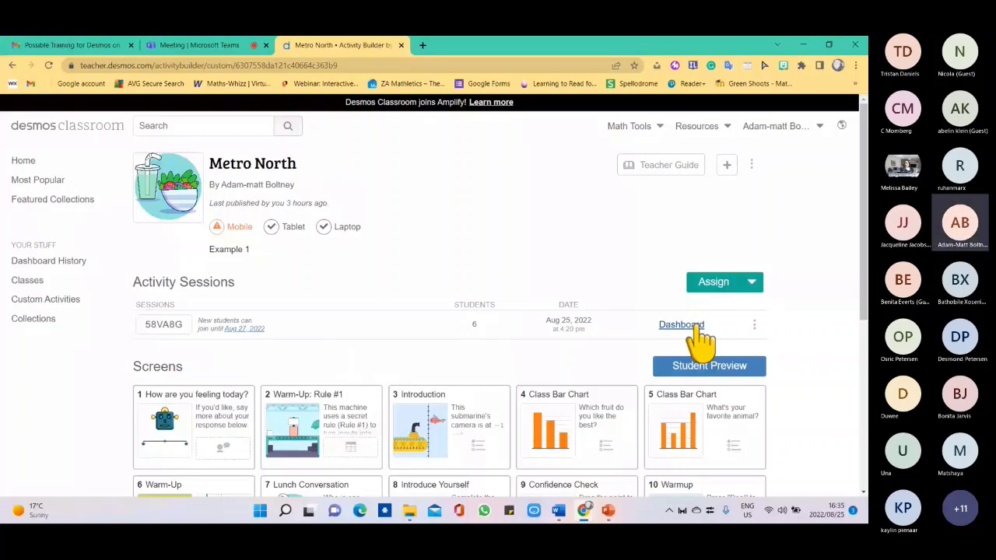
pyautogui.click(690, 327)
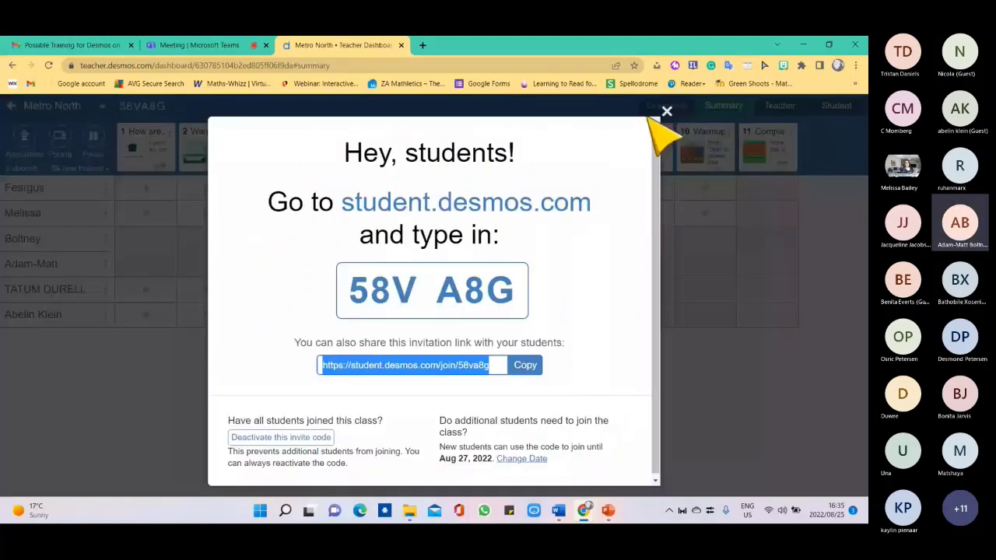
pyautogui.click(663, 113)
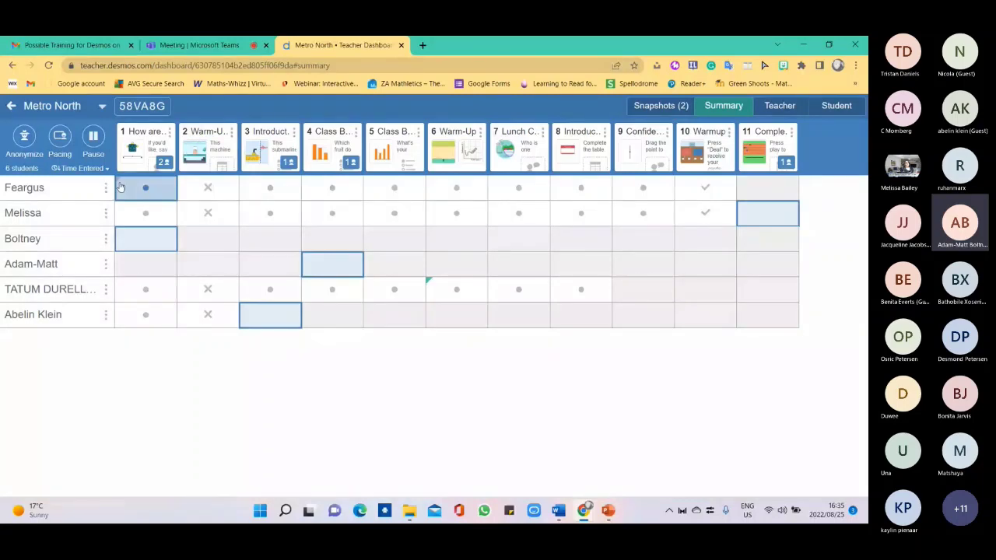
pyautogui.click(11, 106)
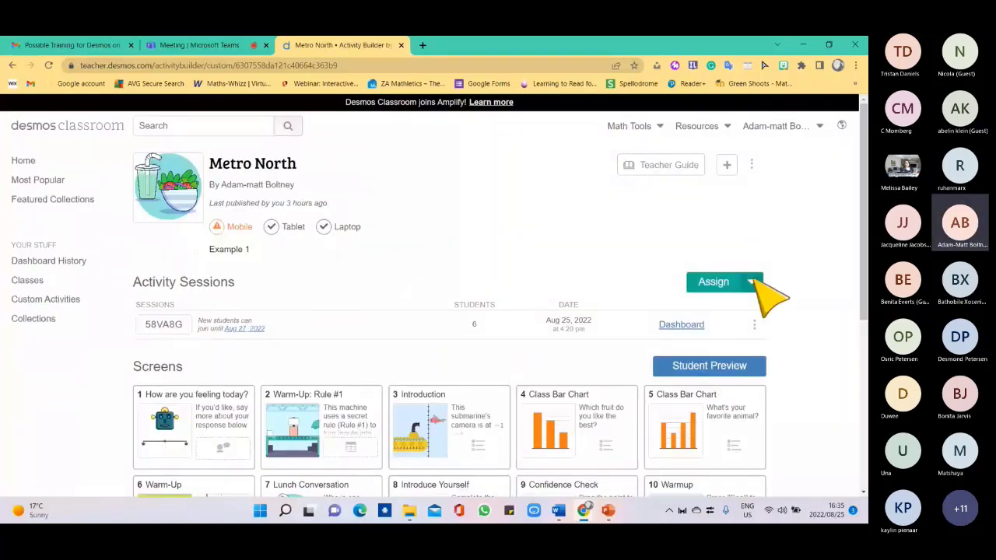
# Create a single-session 48-hour invite code for Metro North, then return to Custom Activities.
pyautogui.click(753, 282)
pyautogui.click(727, 329)
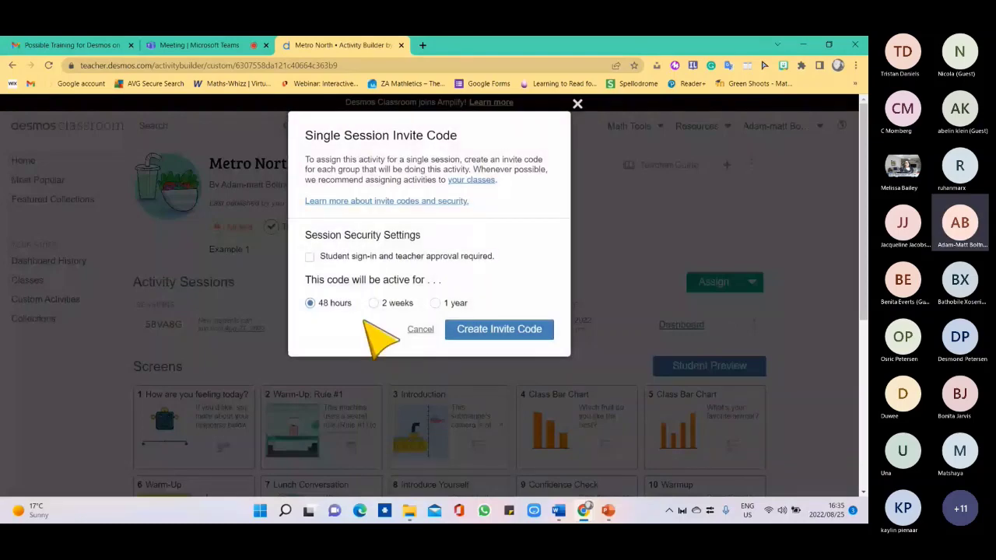
pyautogui.click(499, 329)
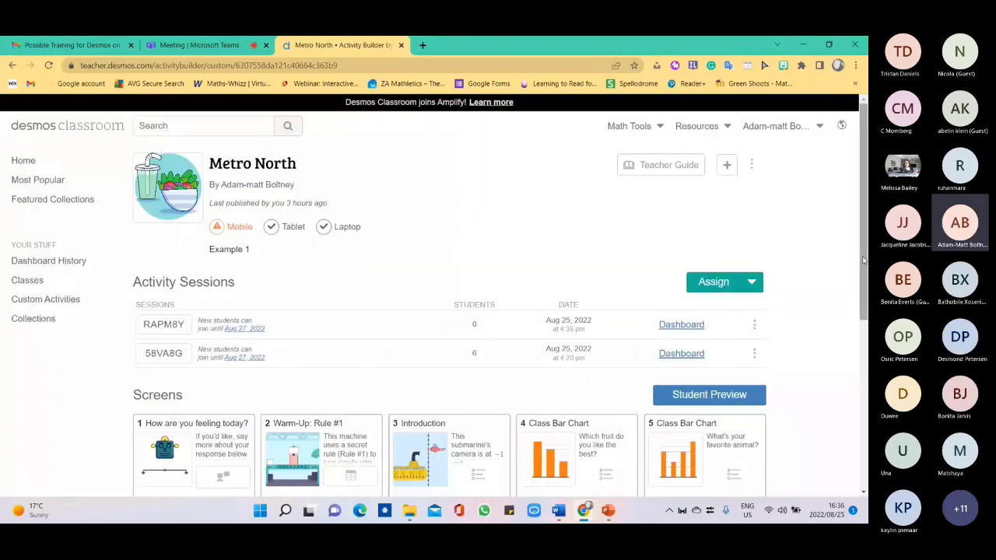
pyautogui.scroll(-1, 862, 261)
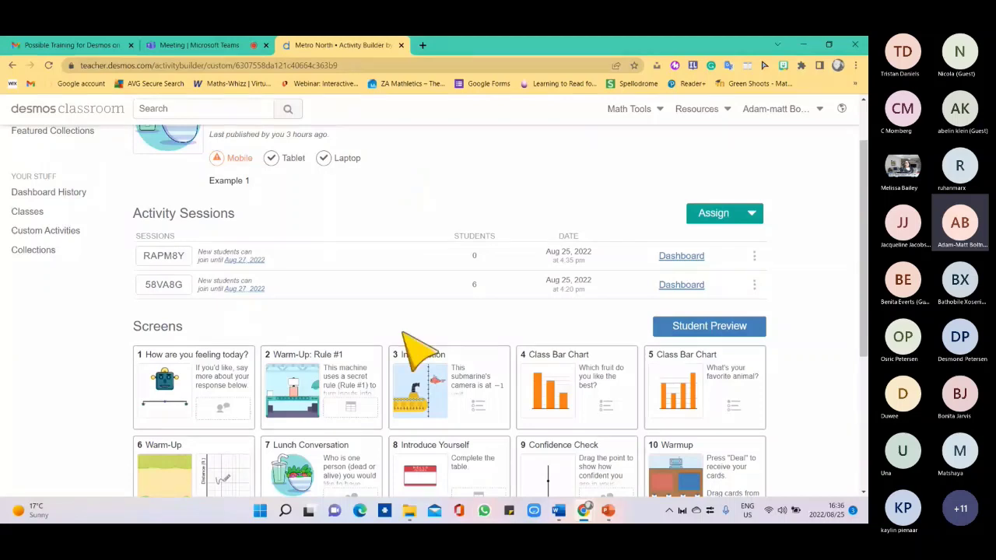
pyautogui.moveTo(863, 210); pyautogui.dragTo(864, 150)
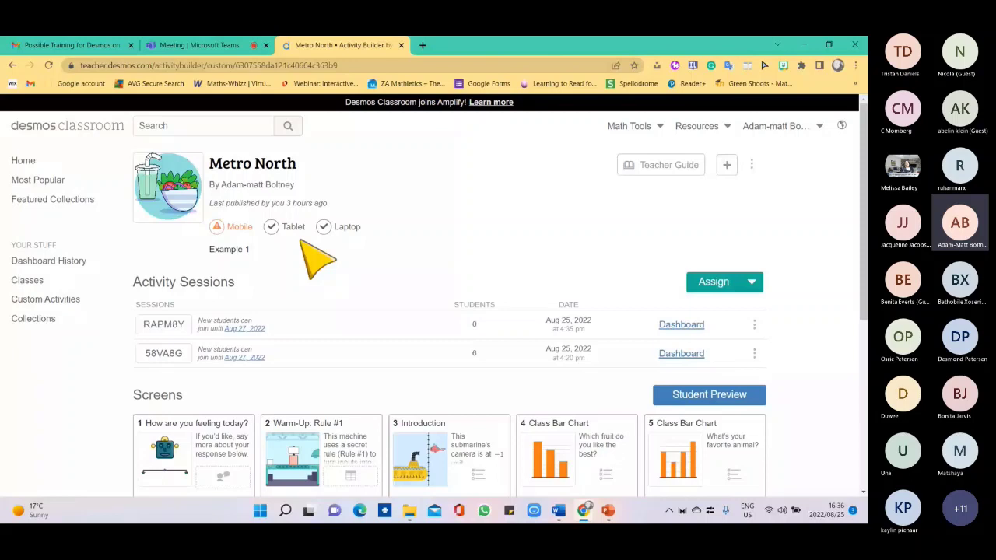
pyautogui.click(47, 300)
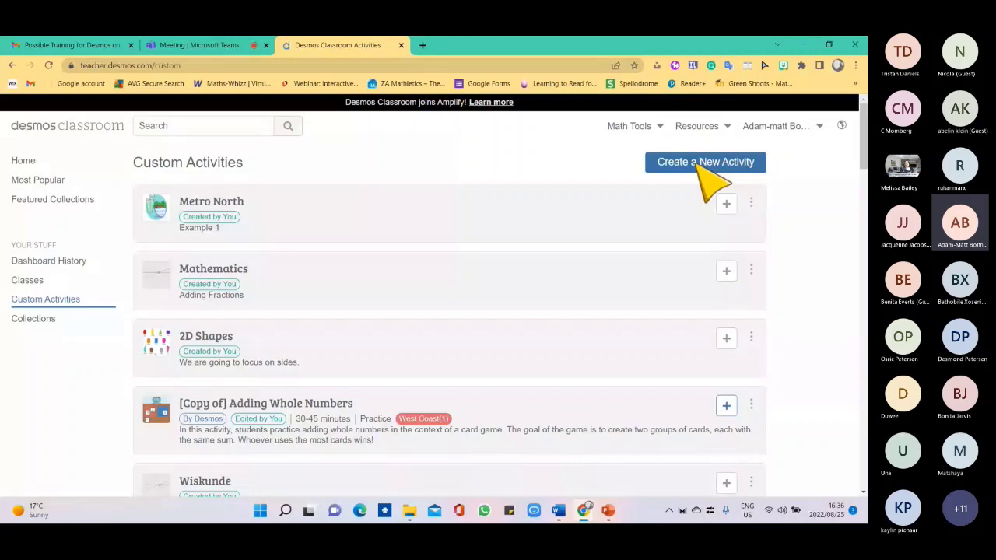
# Create a new activity titled 'Mathematics' with the description 'Example 2'.
pyautogui.click(698, 164)
pyautogui.write('Mathe')
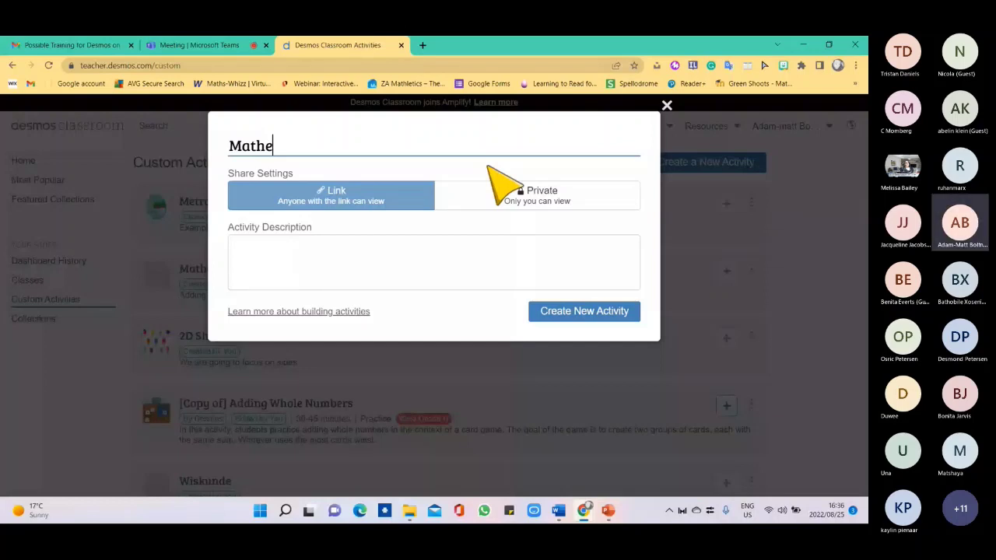
pyautogui.write('matics')
pyautogui.click(420, 244)
pyautogui.write('Example 2')
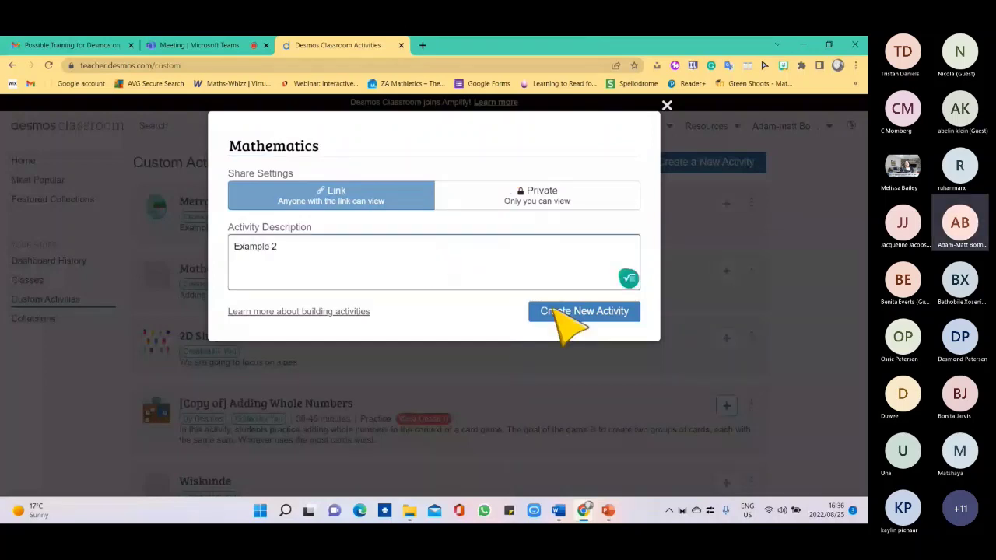
pyautogui.click(562, 311)
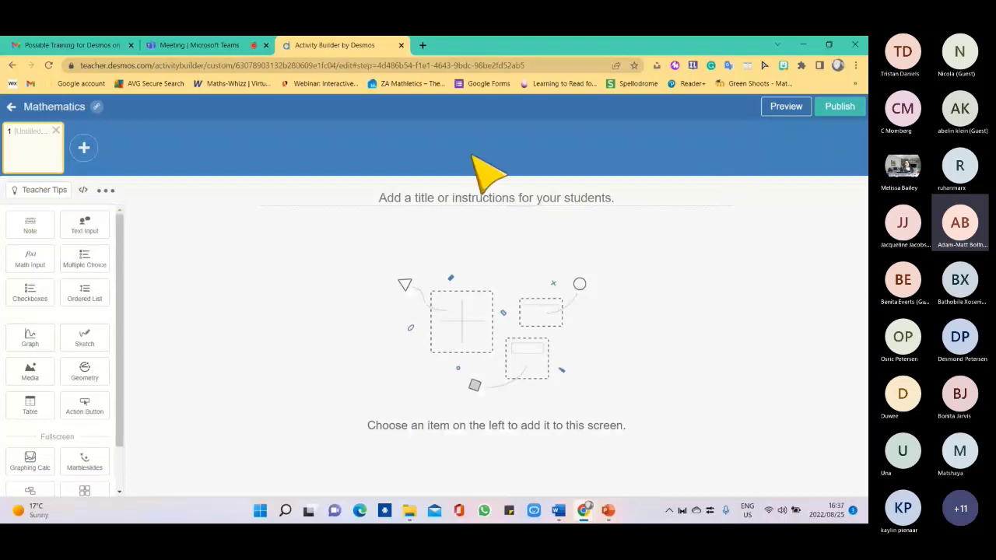
# Leave the Mathematics editor with the activity as a draft and go to Home.
pyautogui.click(13, 107)
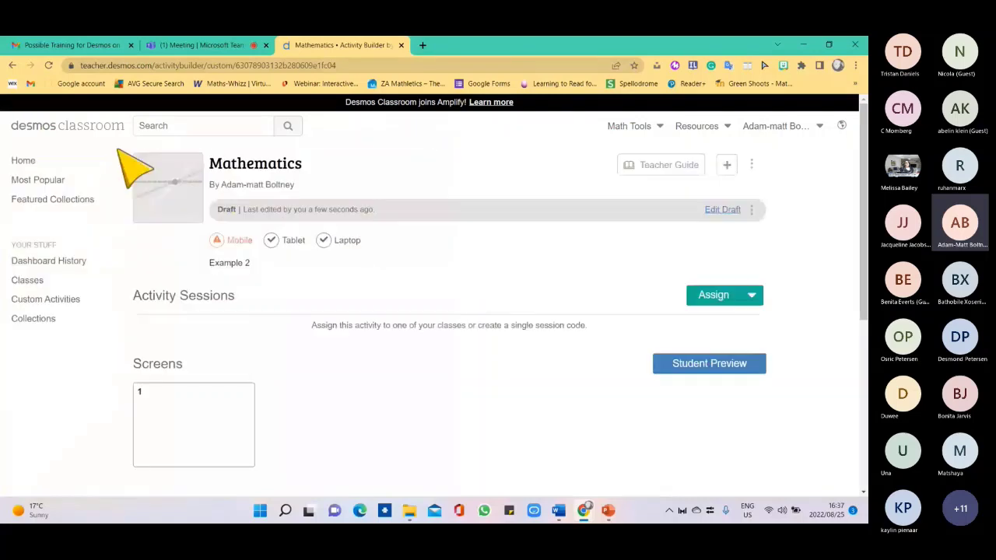
pyautogui.click(40, 164)
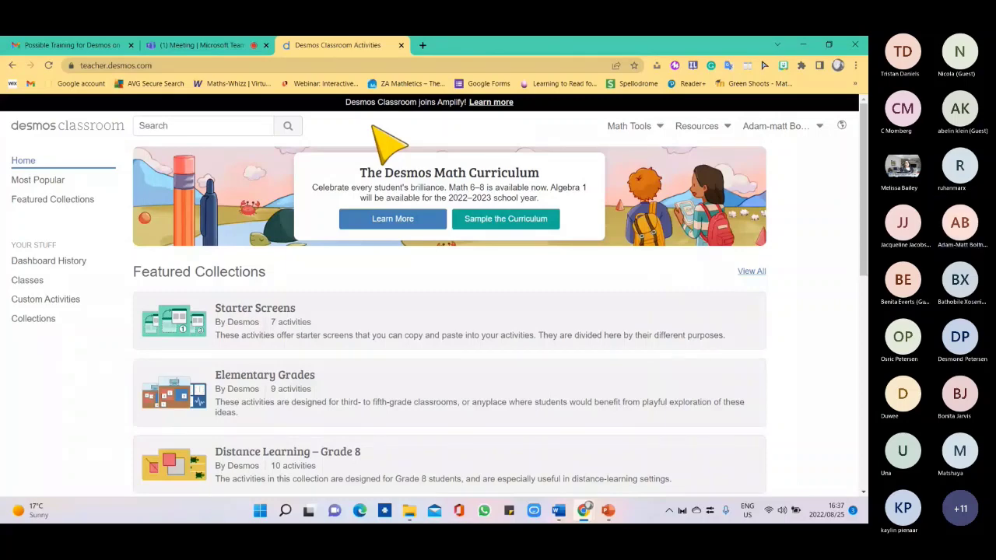
pyautogui.moveTo(212, 51)
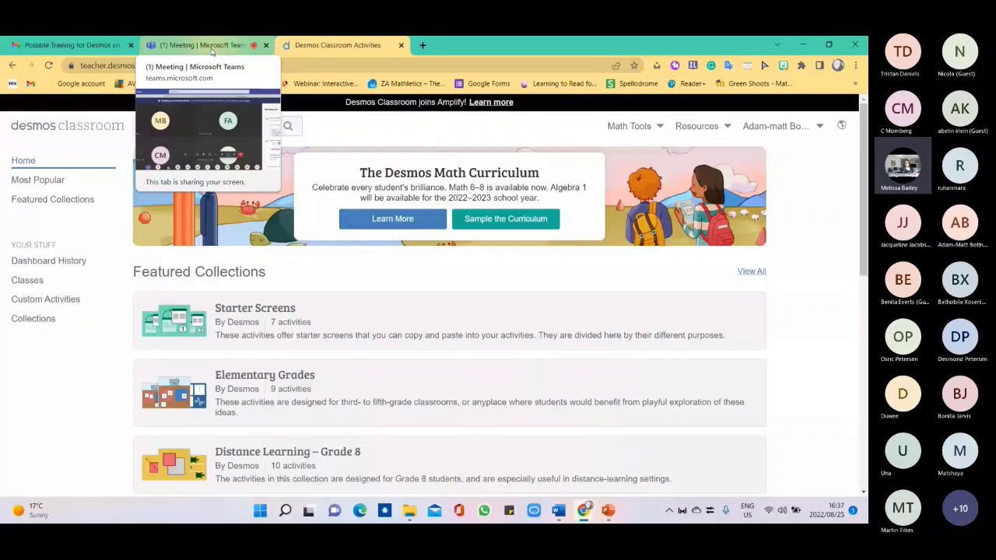
pyautogui.click(212, 52)
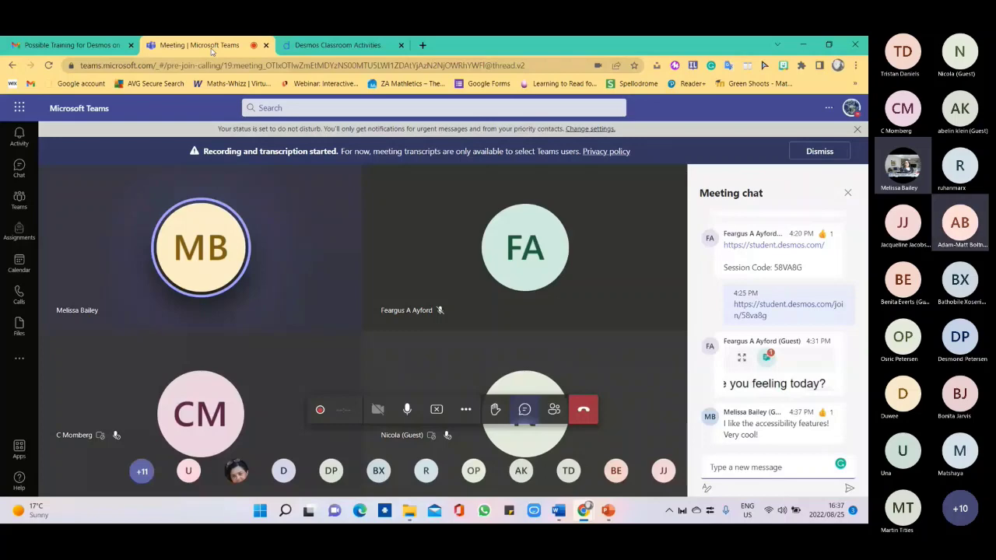
pyautogui.click(297, 44)
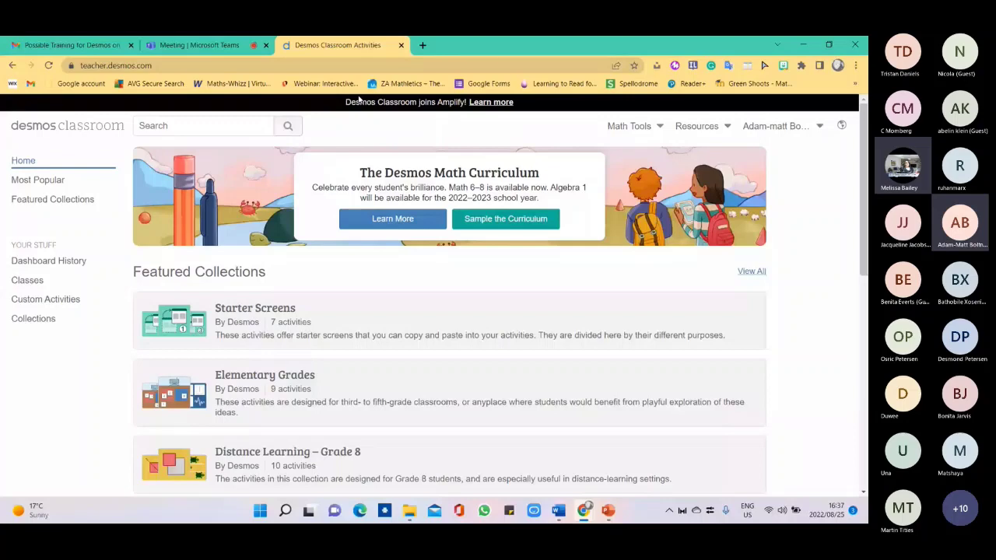
# Place the views side by side and set the student view to Introduction with large text.
pyautogui.press('super+Left')
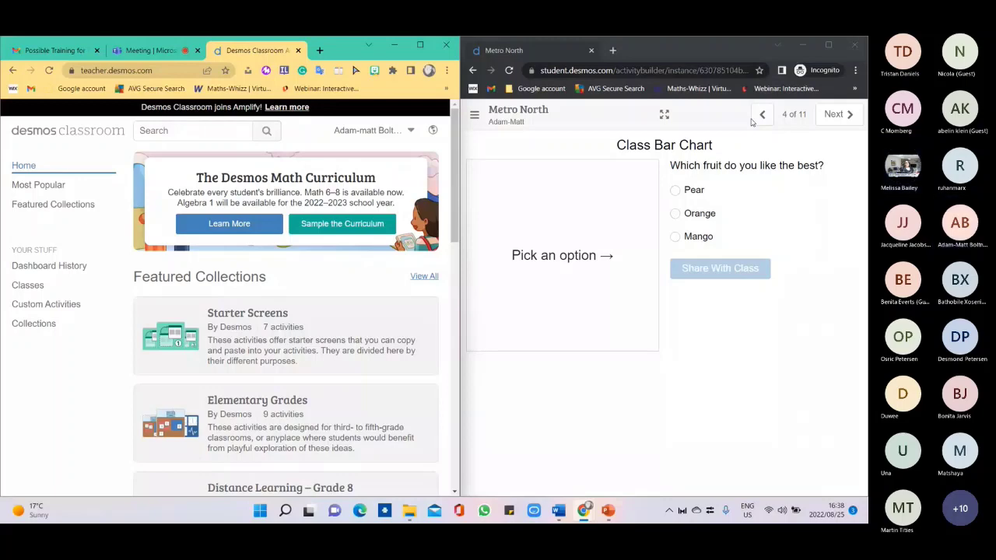
pyautogui.click(762, 115)
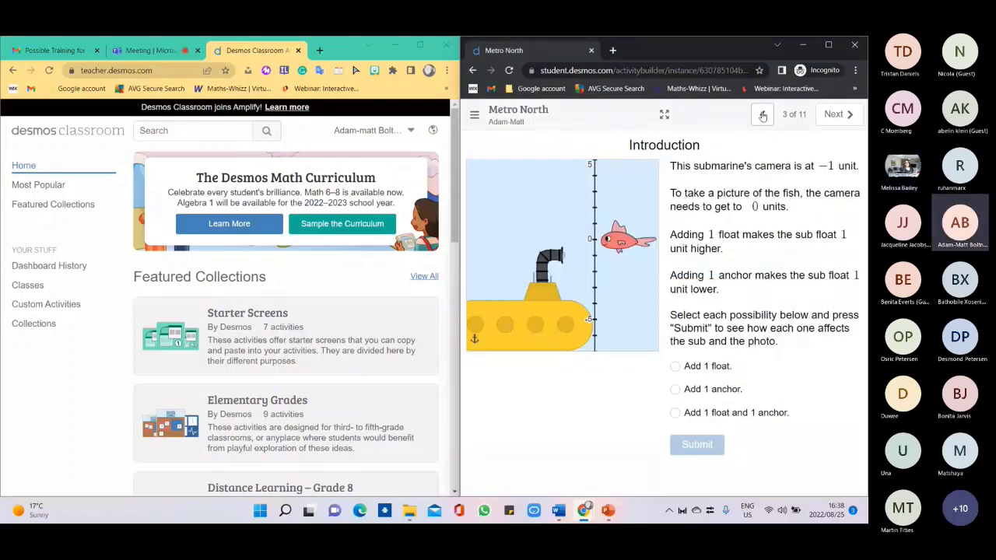
pyautogui.click(474, 115)
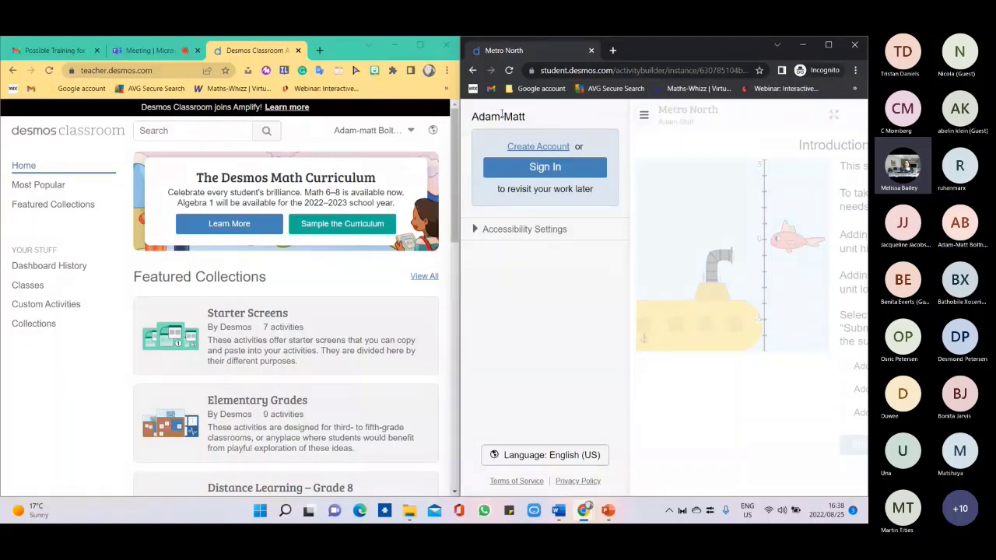
pyautogui.click(549, 230)
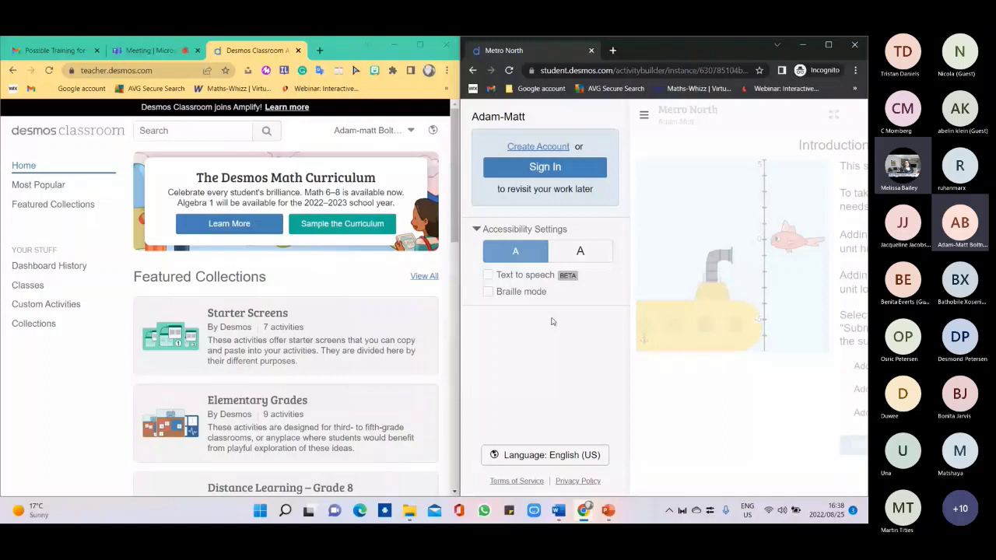
pyautogui.click(581, 254)
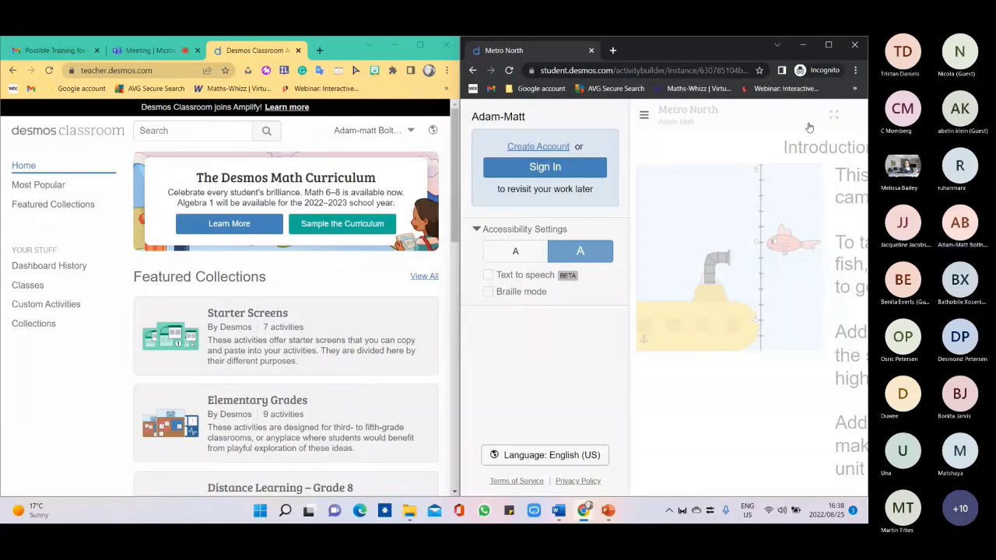
# Maximize the student view and close its side menu.
pyautogui.click(828, 44)
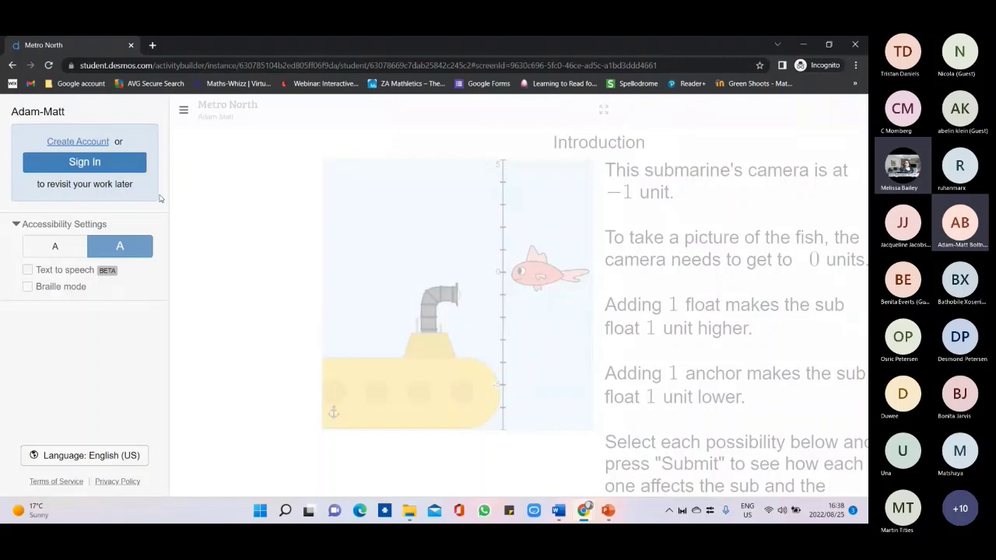
pyautogui.click(184, 113)
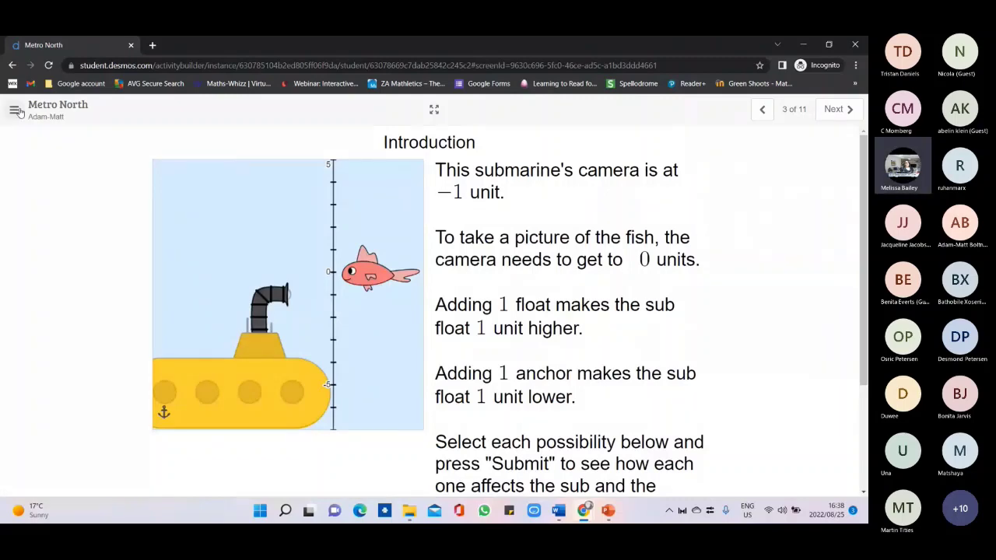
pyautogui.moveTo(863, 260); pyautogui.dragTo(863, 264)
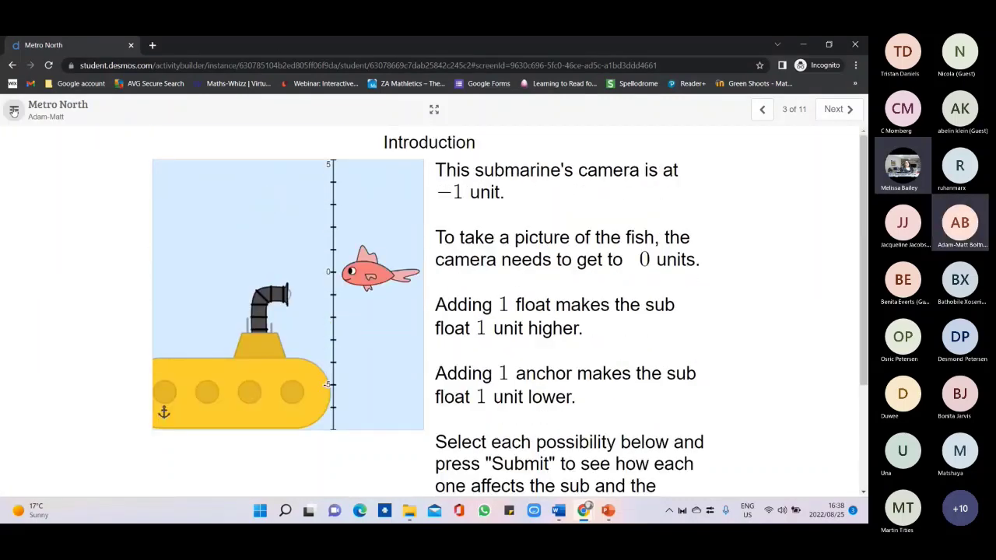